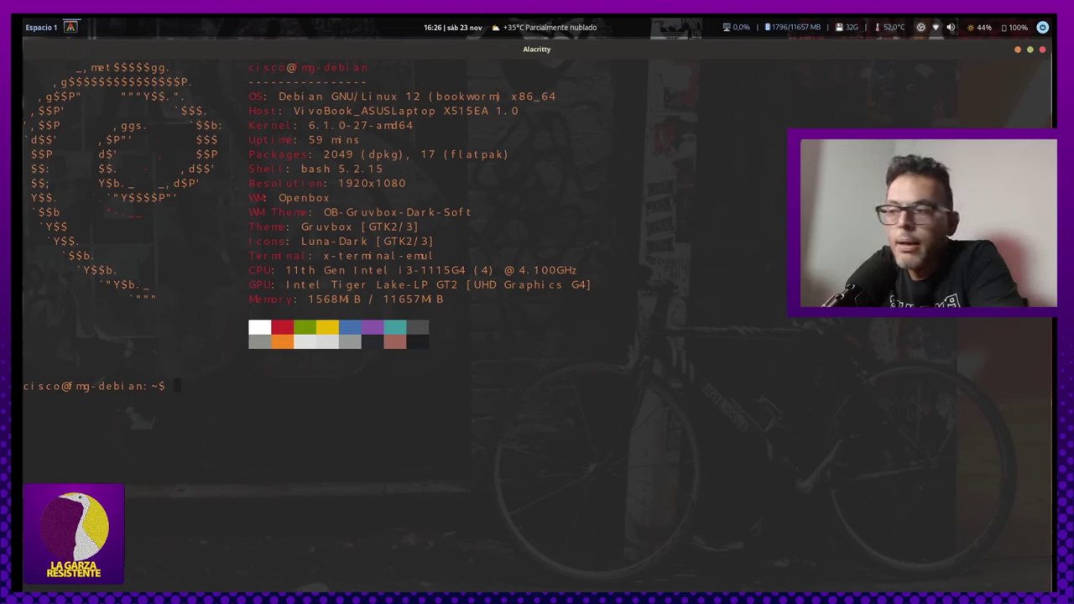
Close the terminal window and launch the Thunar file manager.
key("alt+F4")
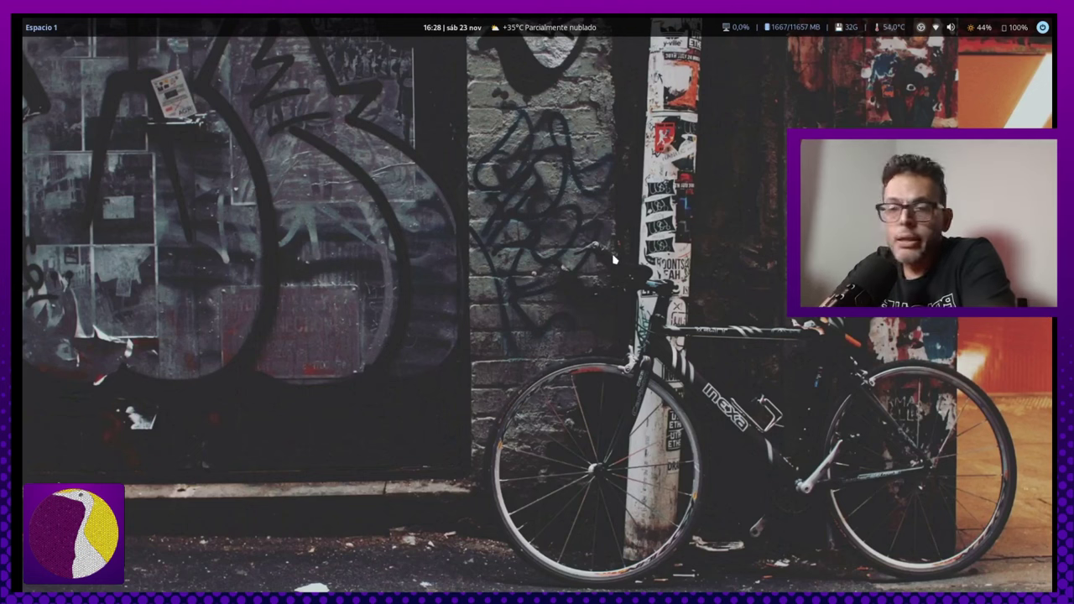
key("super")
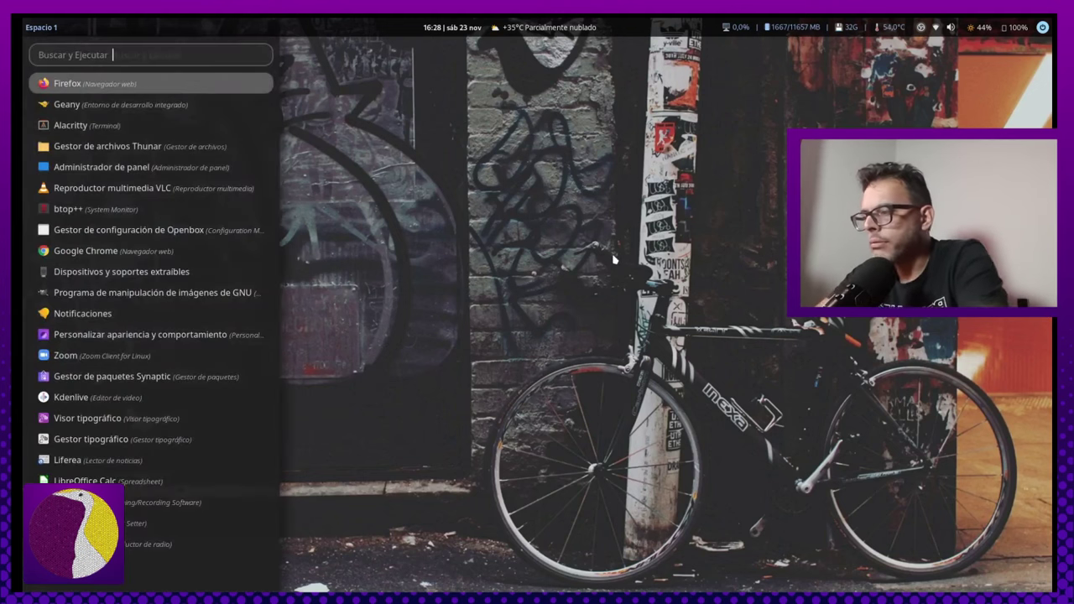
type("thunar")
key("Return")
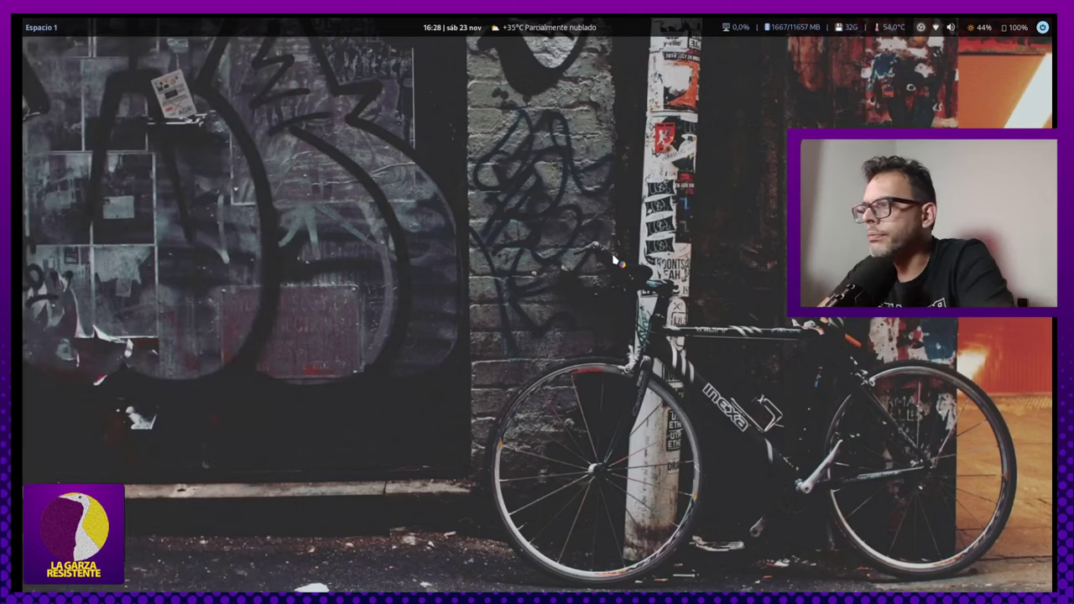
Open the hidden .config folder in the home directory.
key("Right")
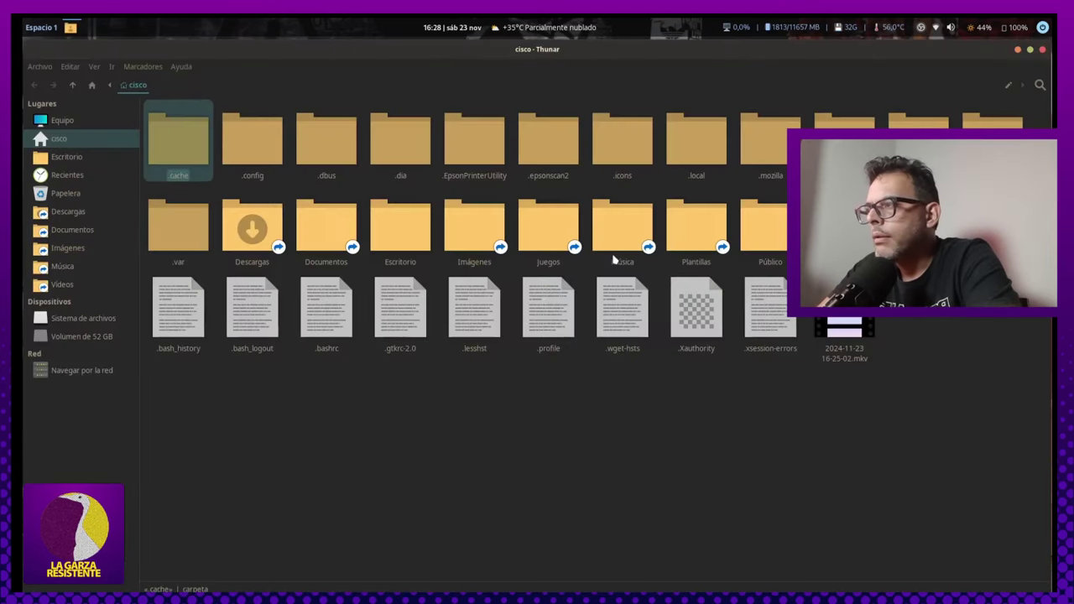
key("Right")
key("Return")
Open the openbox folder inside .config.
key("Down")
key("Right")
key("Right")
key("Right")
key("Down")
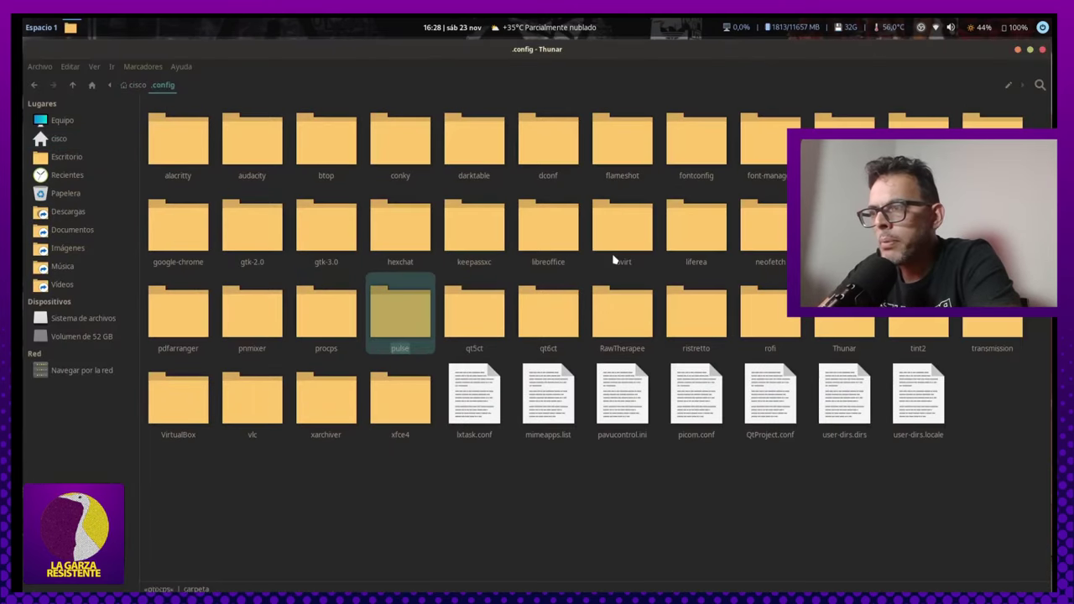
key("Up")
key("Right")
key("Down")
key("Right")
key("Right")
key("Right")
key("Right")
key("Right")
key("Right")
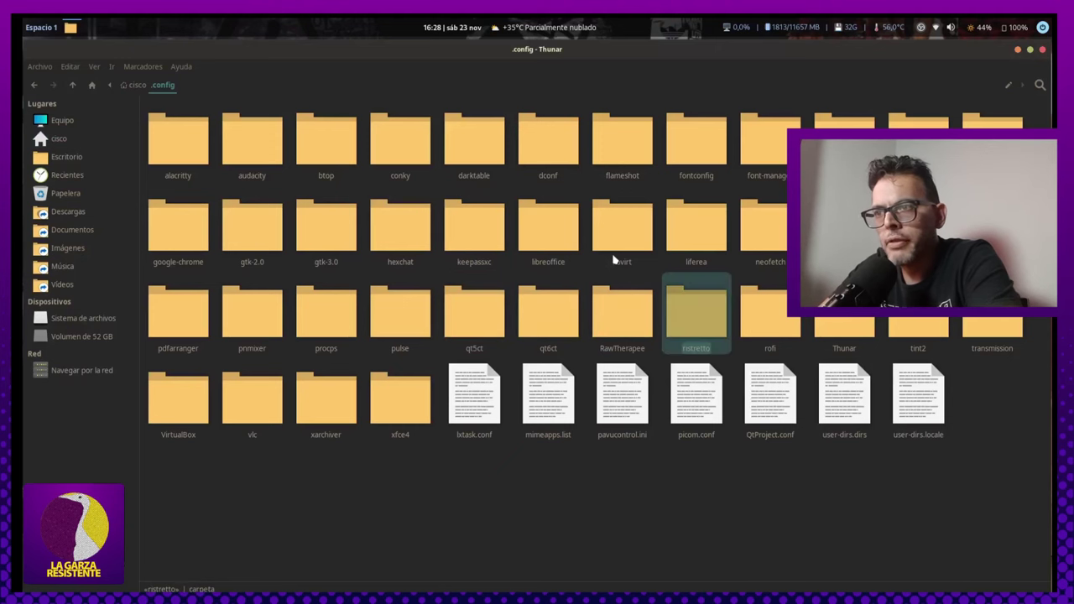
key("Up")
key("Return")
Look over the subfolders and files in the openbox configuration folder, including openbox-menu, Recursos_vs, scripts and autostart.
key("Right")
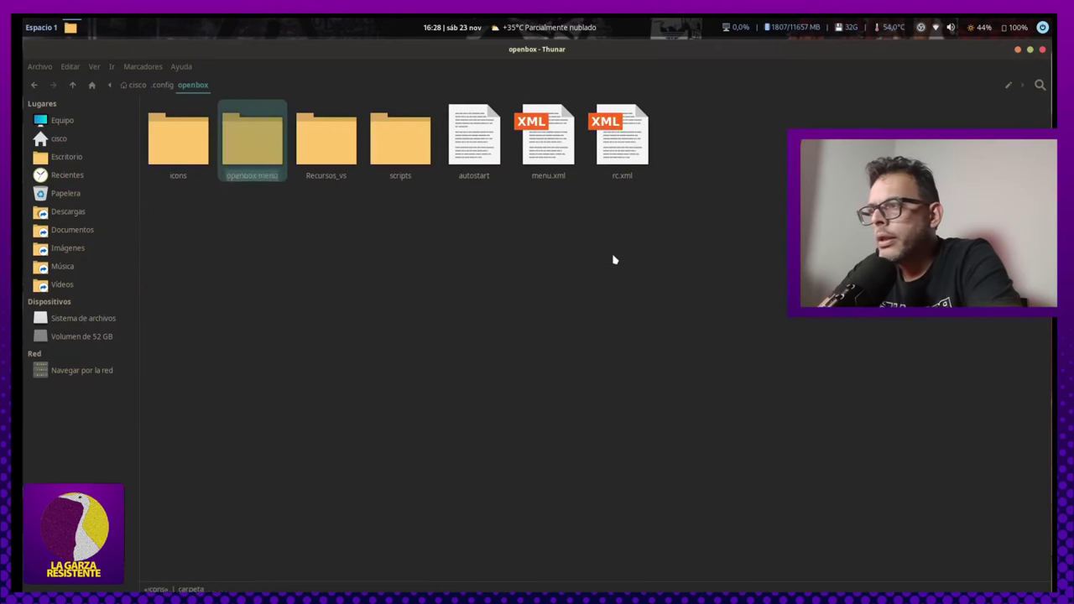
key("Right")
key("Right")
key("Right")
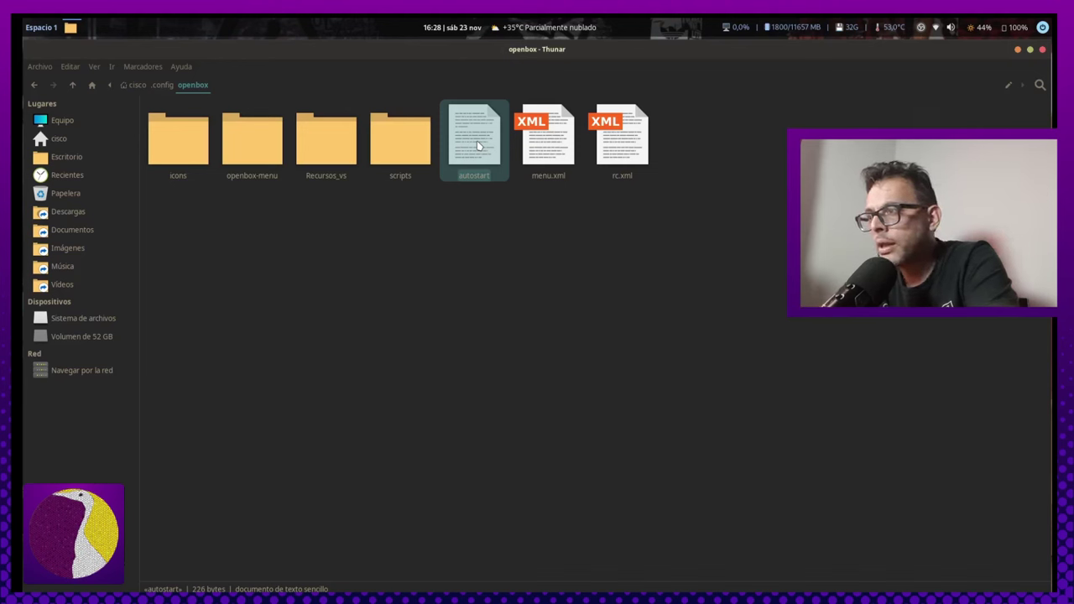
key("Left")
key("Left")
key("Left")
key("Left")
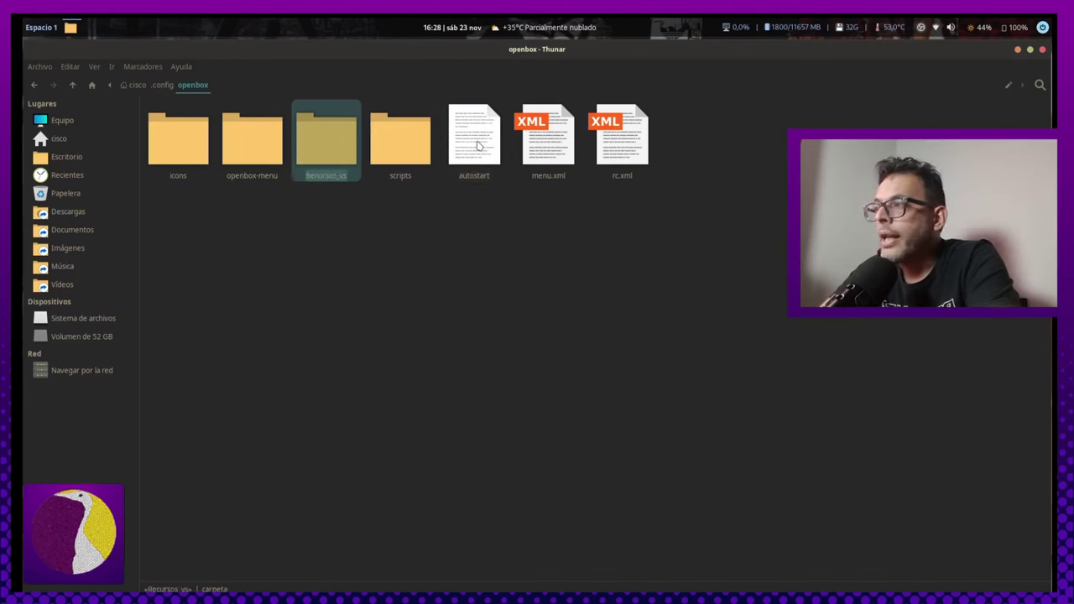
key("Right")
key("Right")
key("Left")
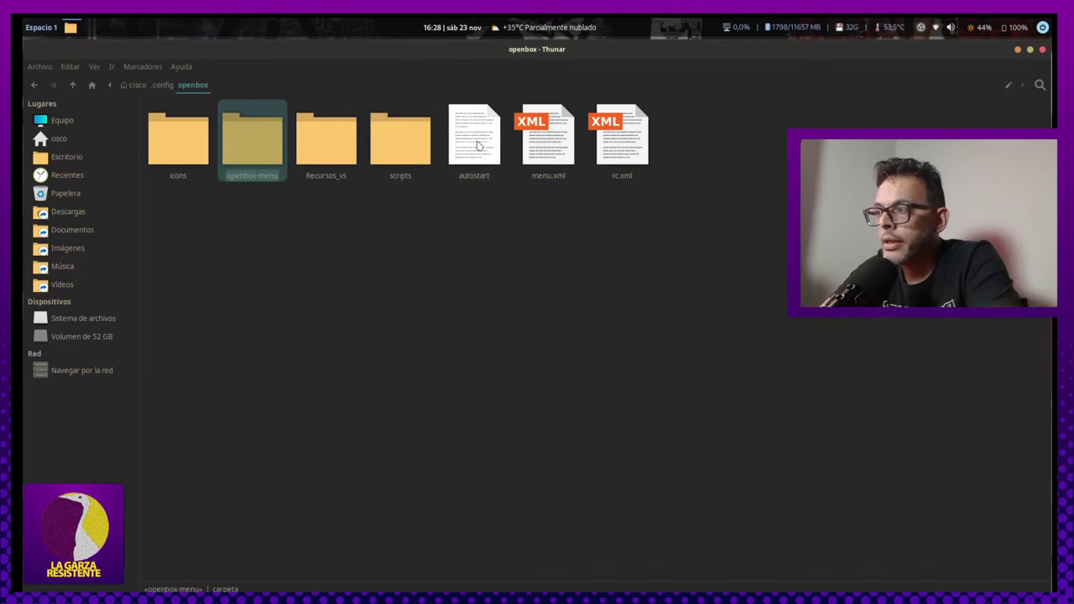
key("Right")
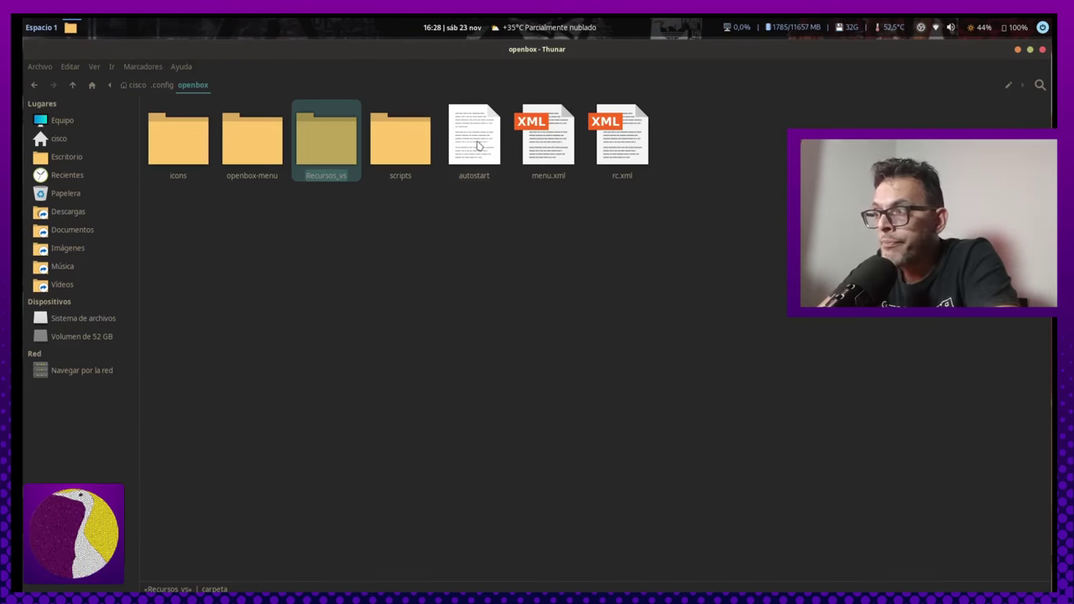
key("Left")
key("Right")
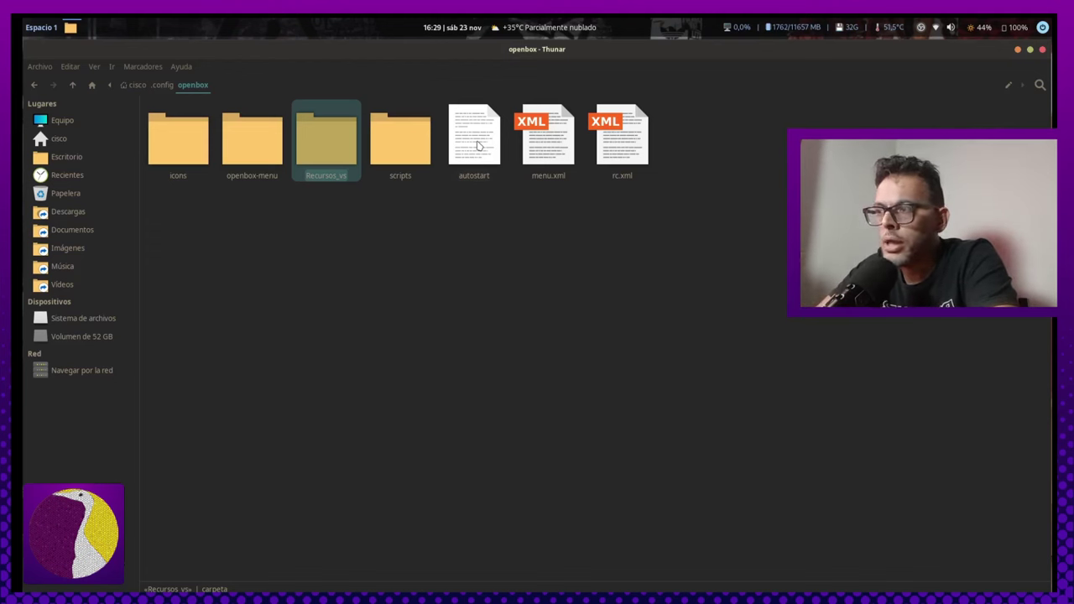
key("Left")
key("Right")
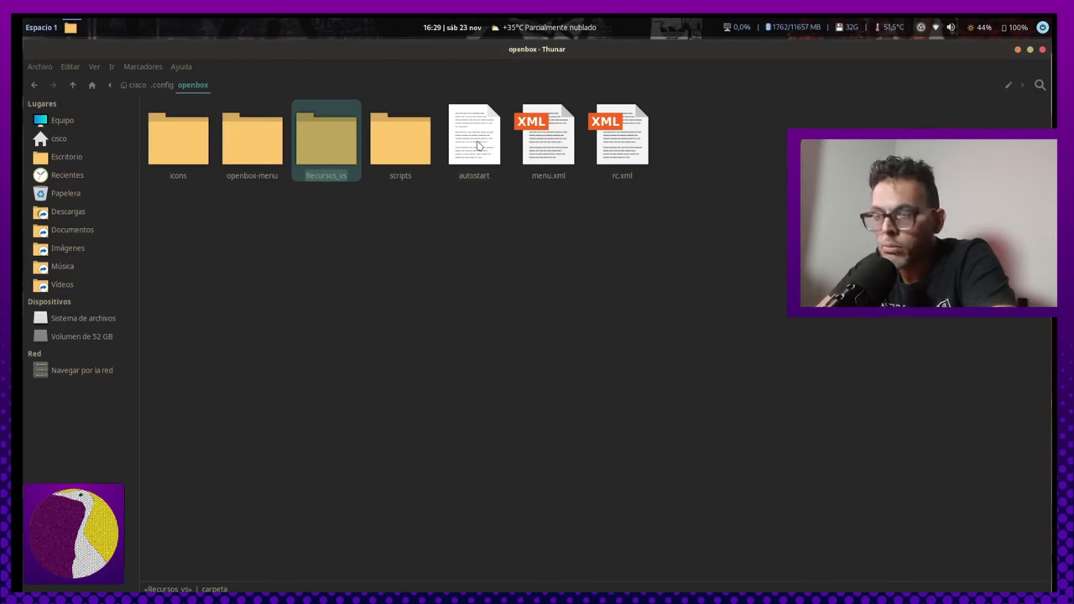
key("Left")
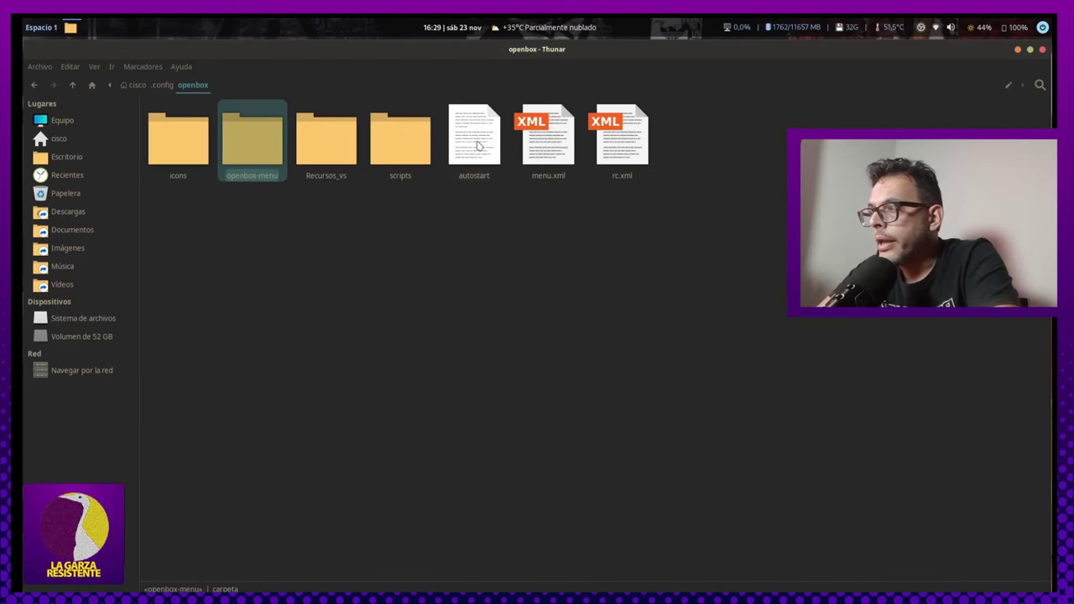
Open the "you" icon set inside the icons folder and look over its PNG icons.
key("Left")
key("Return")
key("Right")
key("Right")
key("Right")
key("Right")
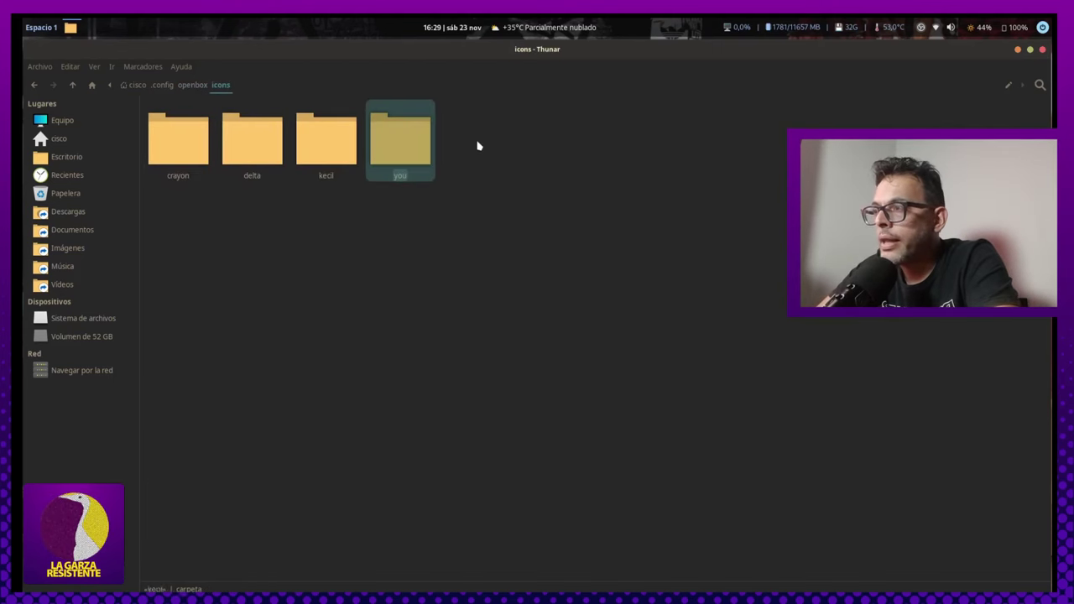
key("Return")
key("Left")
key("Up")
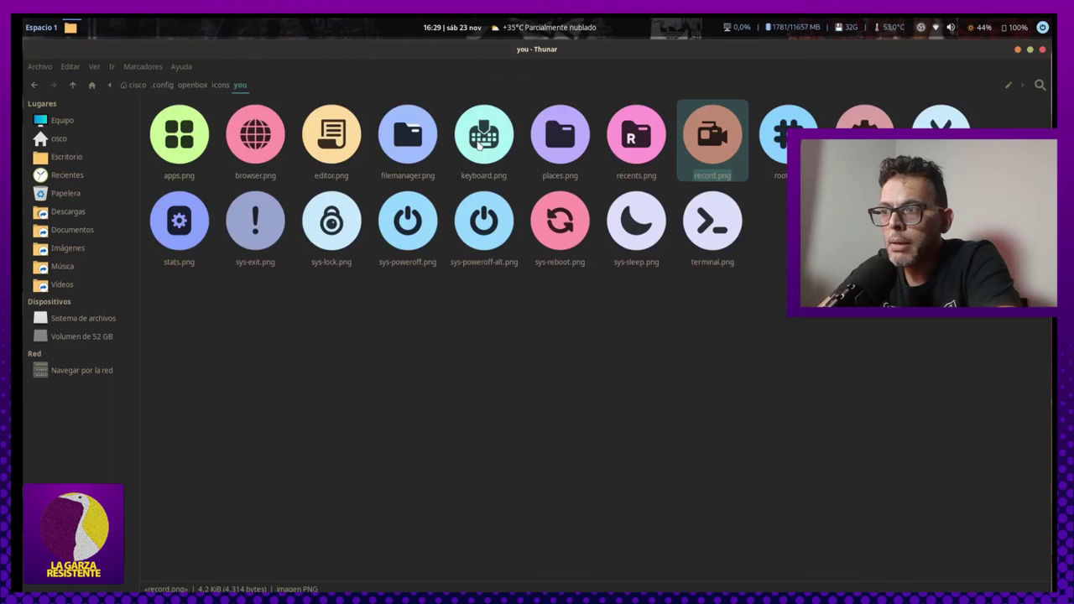
key("Left")
key("Left")
key("Left")
key("Left")
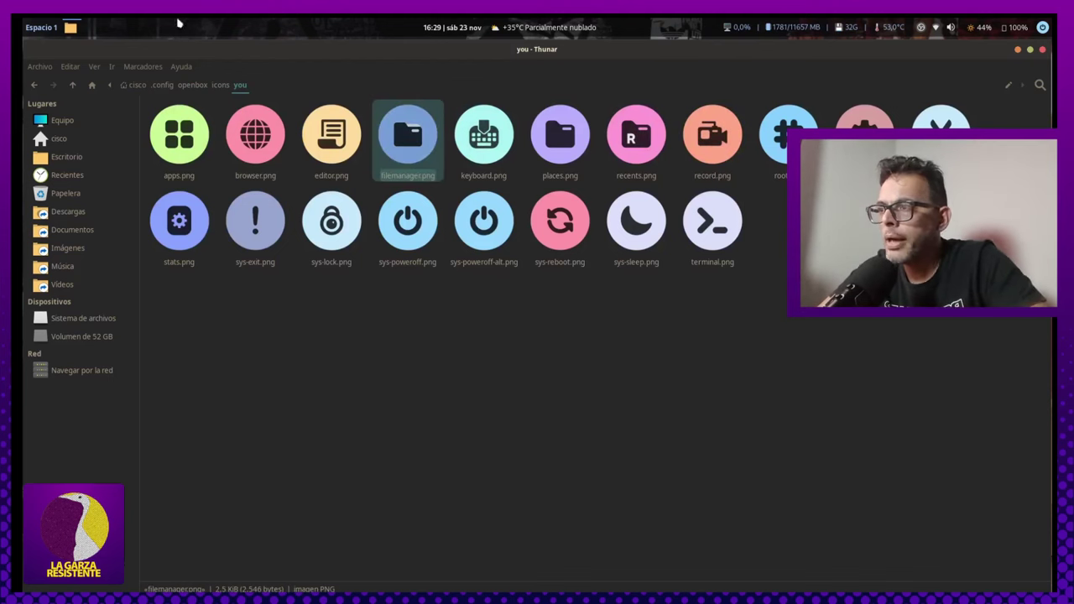
Return to the openbox folder and open the autostart file in the text editor.
left_click(220, 86)
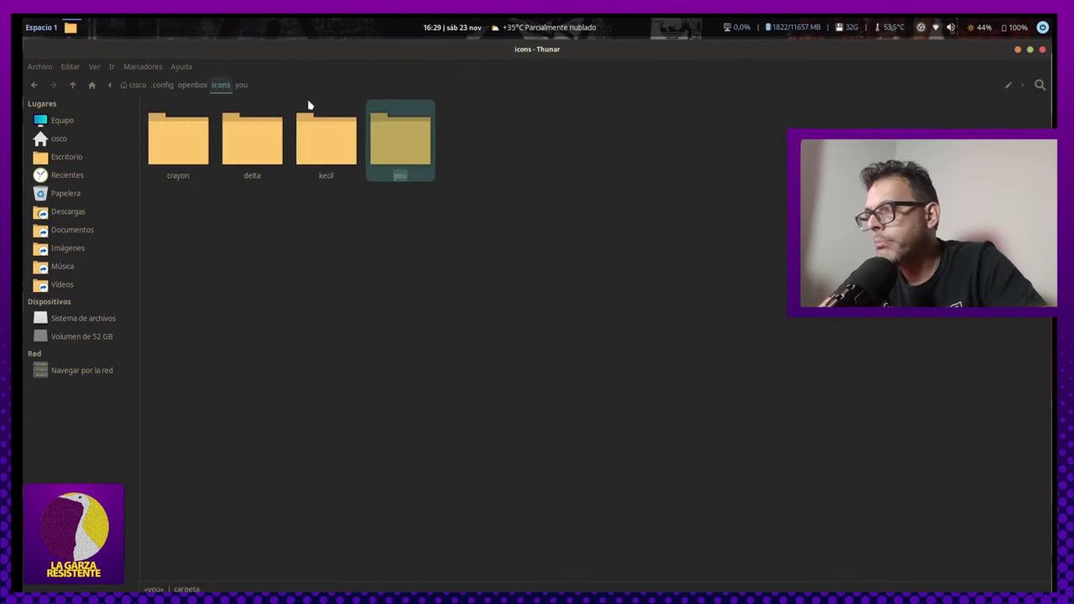
left_click(192, 85)
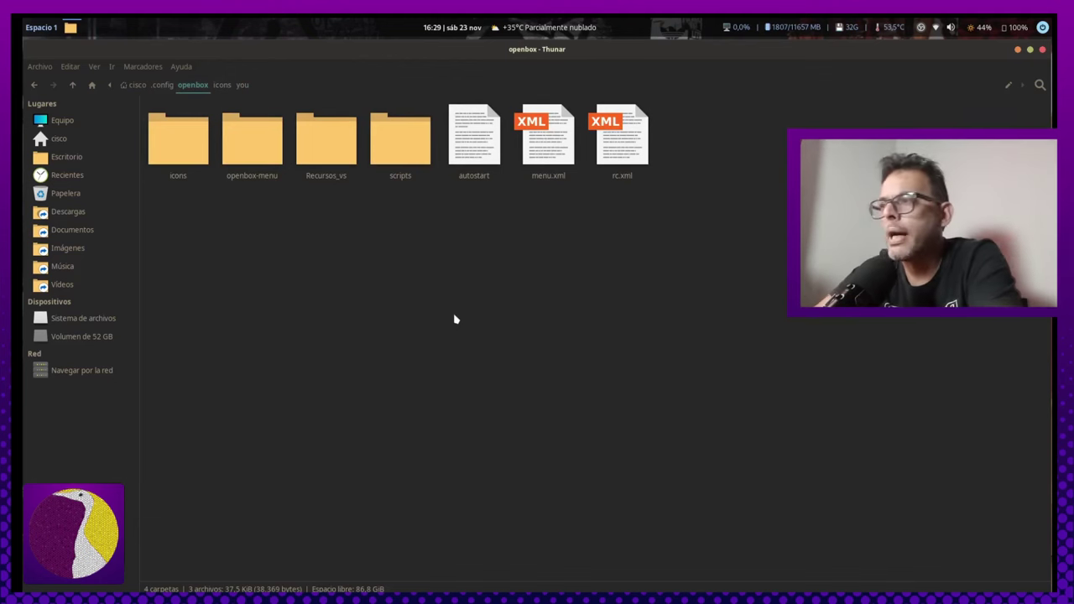
key("Right")
key("Right")
key("Right")
key("Right")
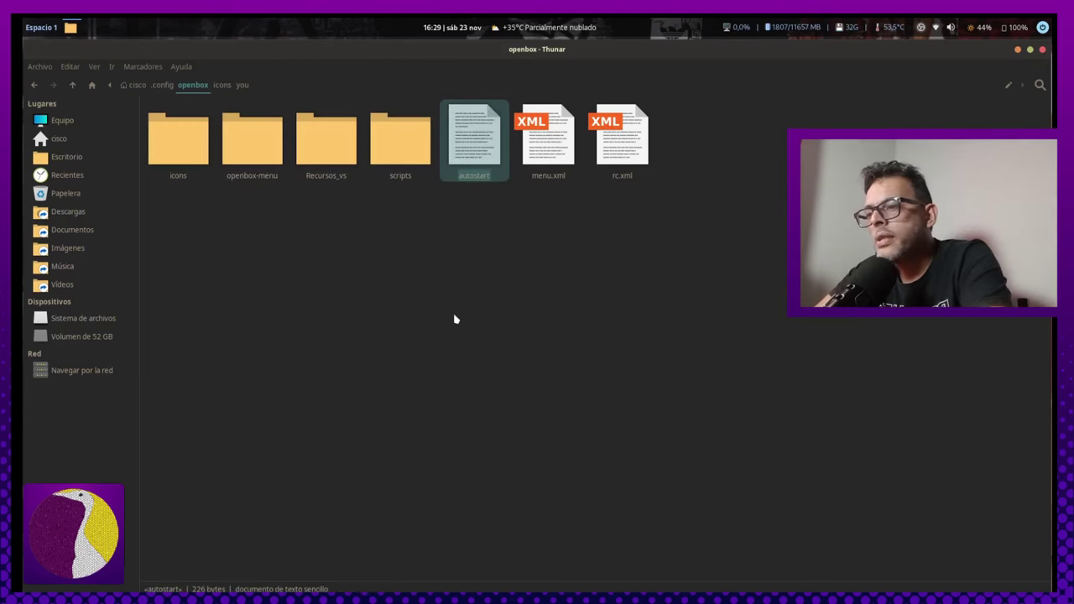
key("Return")
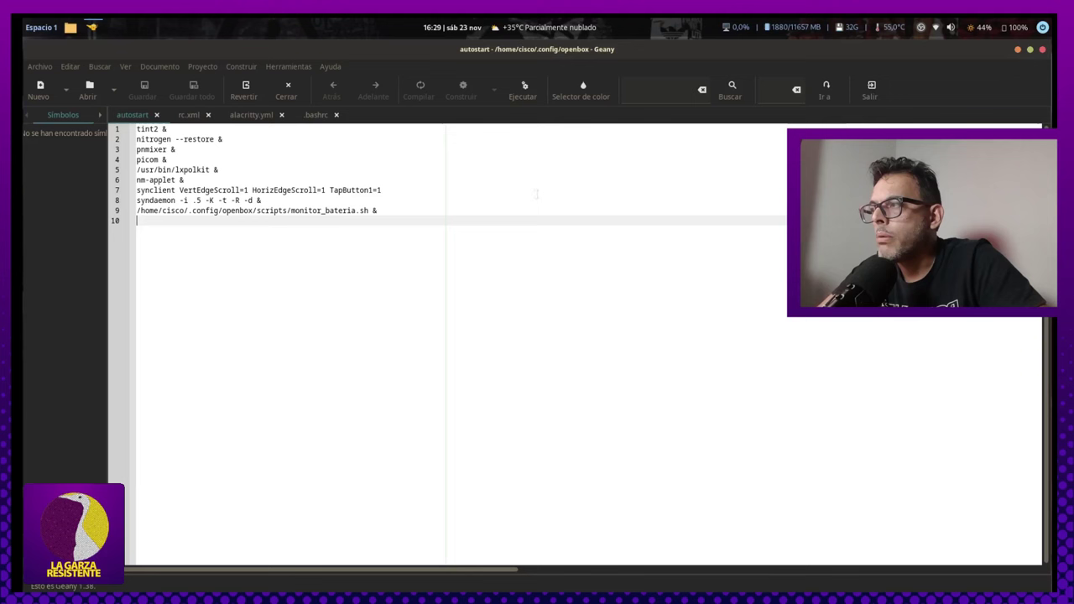
Review the startup commands in autostart line by line, from tint2 through nm-applet.
left_click(166, 126)
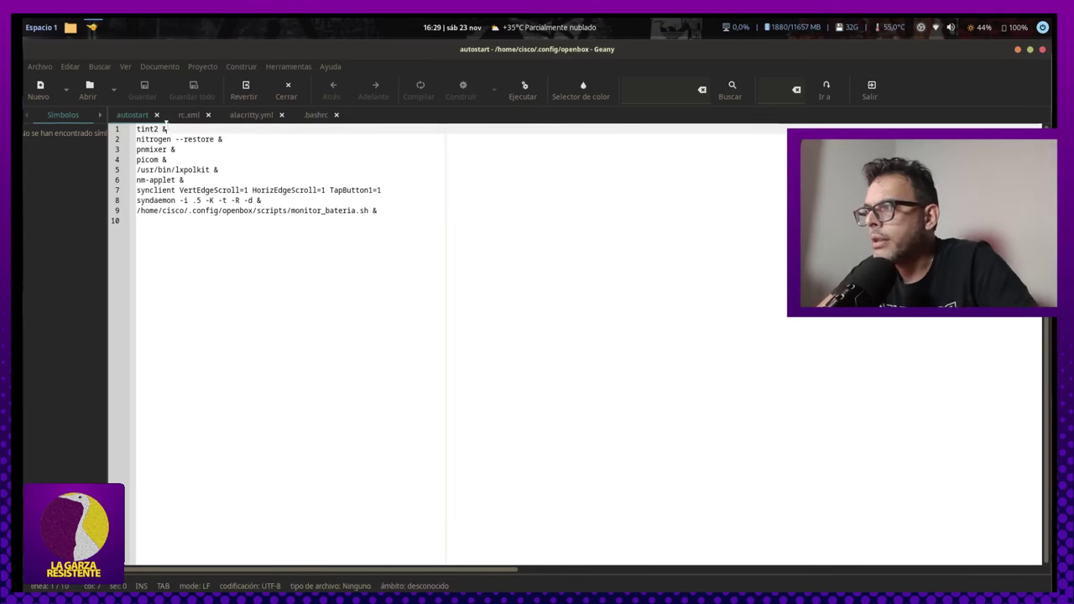
key("Down")
key("Down")
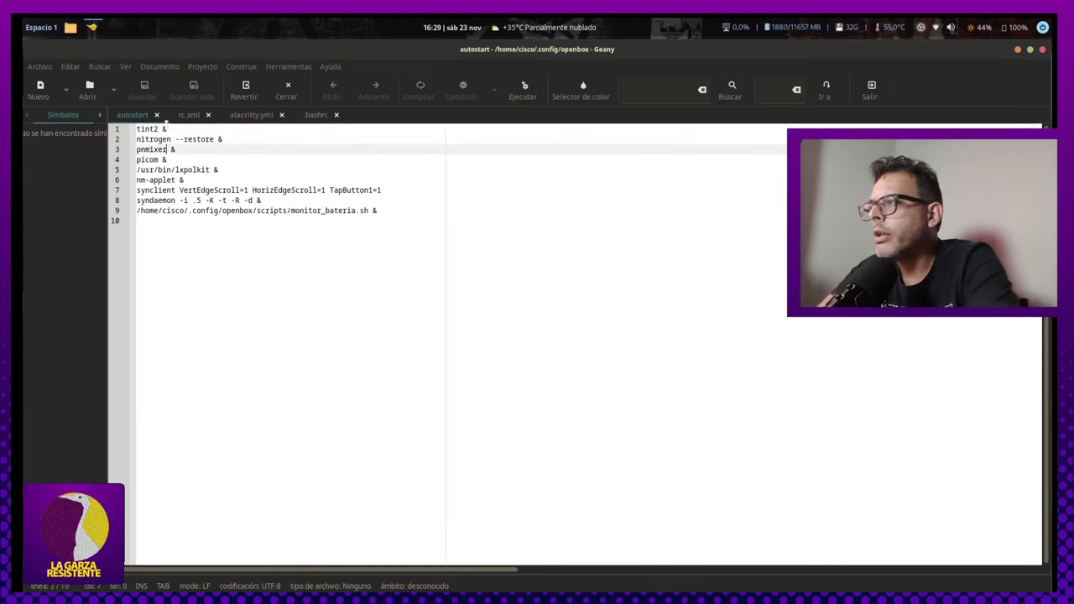
key("Down")
key("Down")
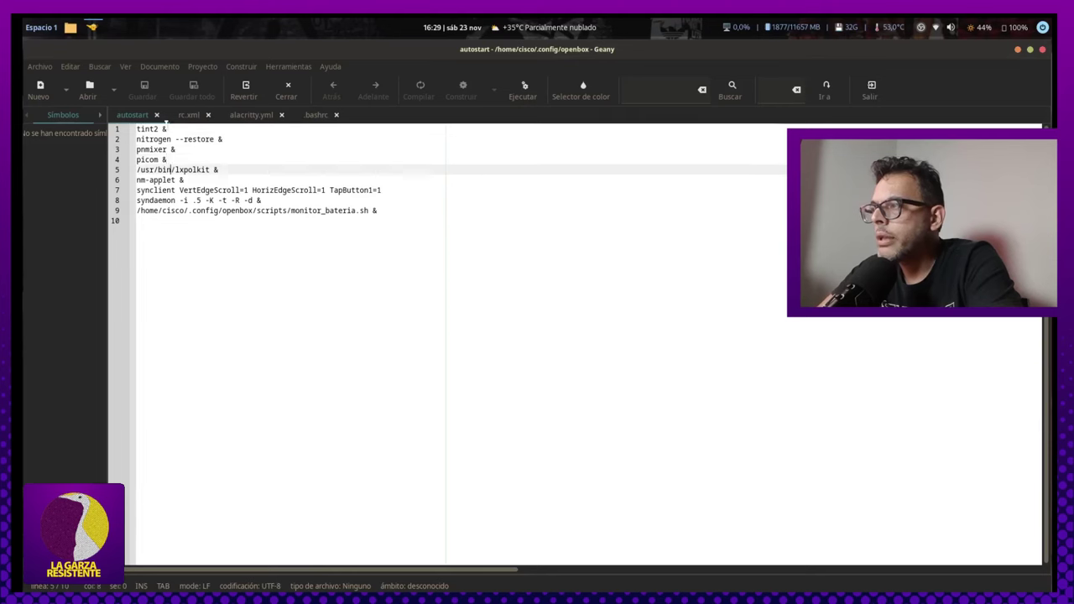
key("Up")
key("Down")
key("Up")
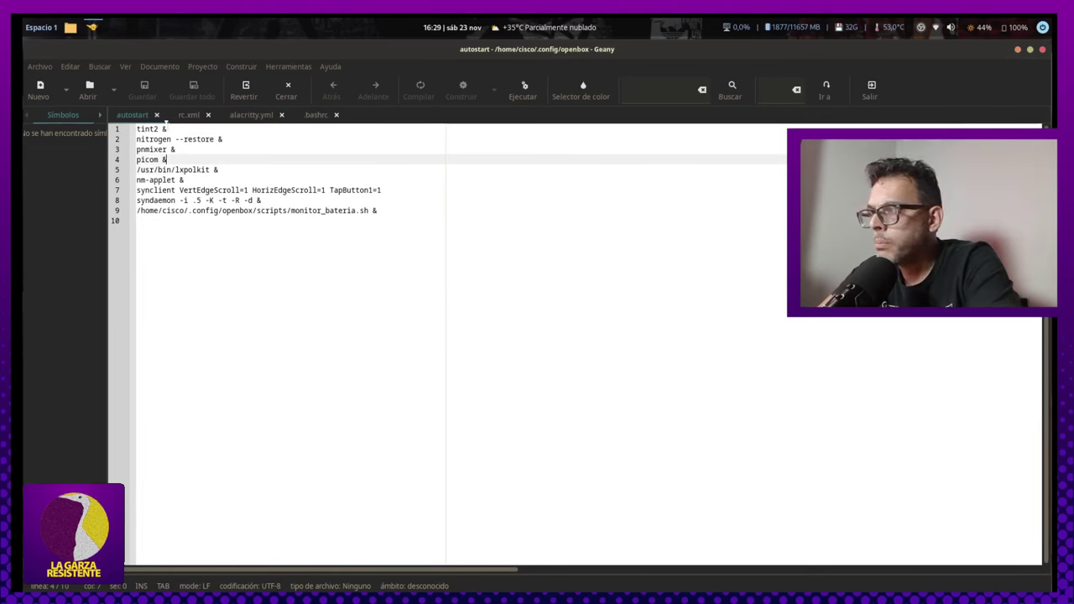
key("Down")
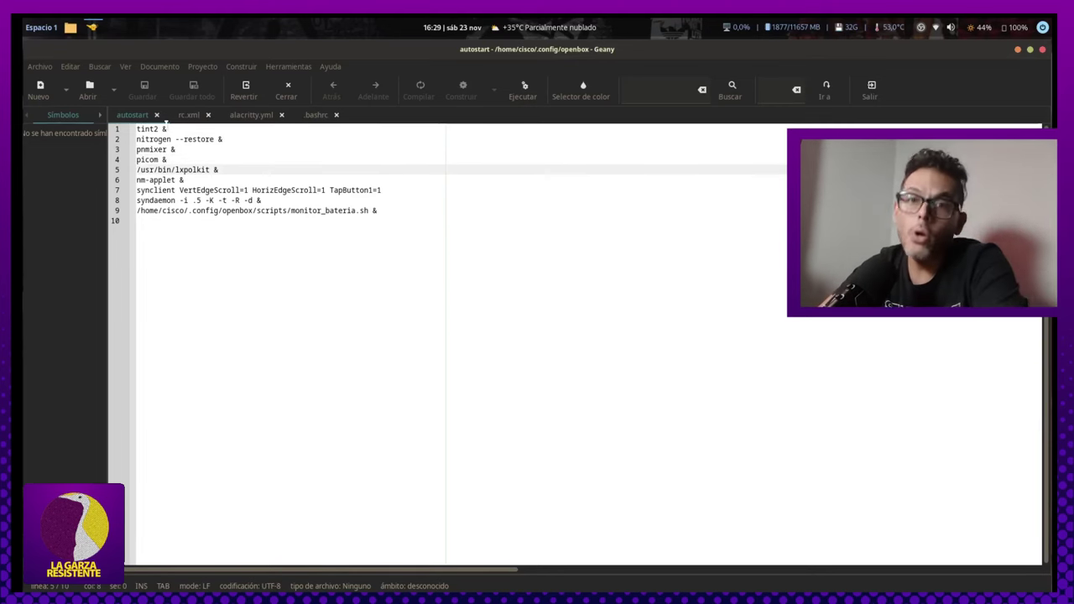
key("Down")
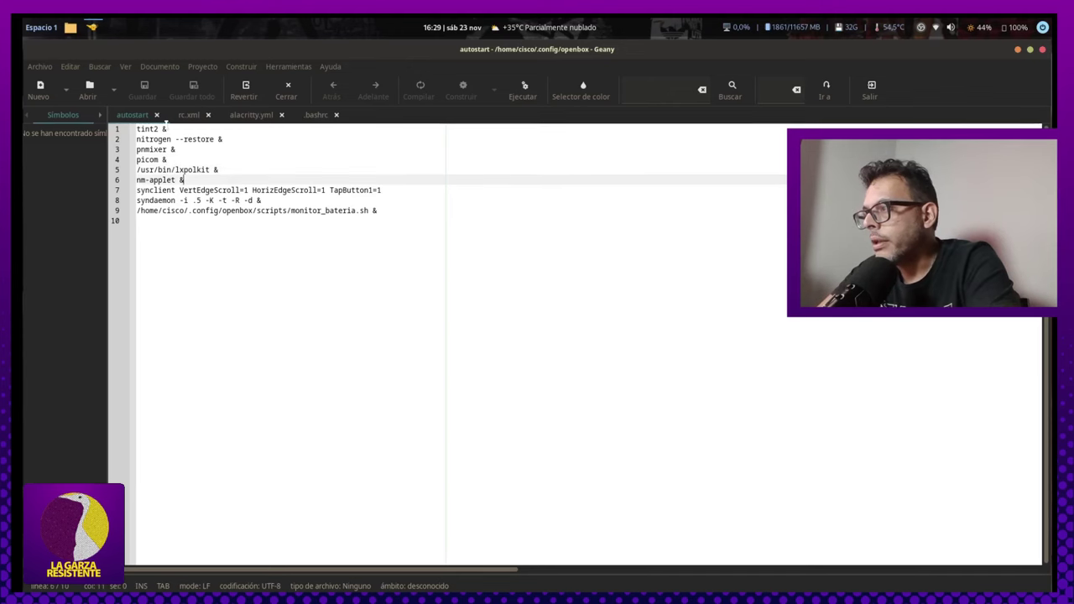
Examine the synclient and syndaemon touchpad lines and the monitor_bateria.sh line in autostart, and minimize the editor.
key("Down")
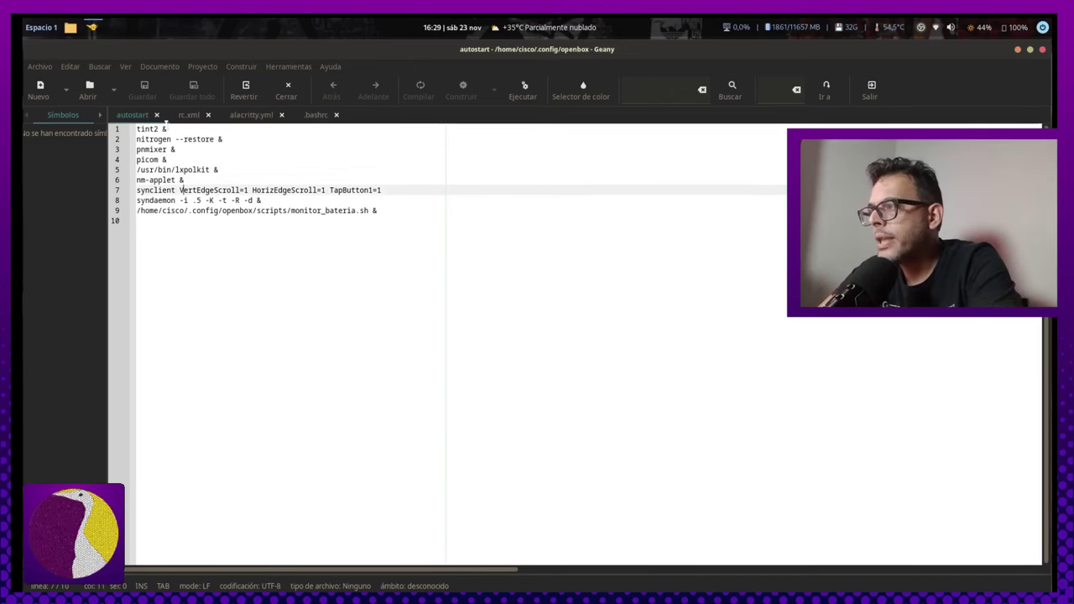
key("Home")
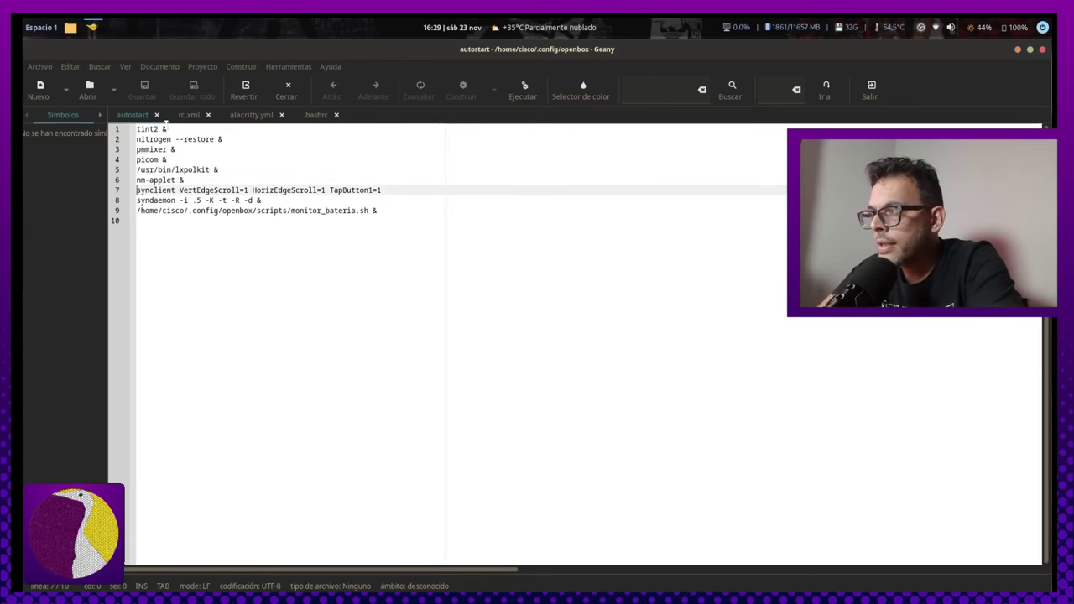
key("shift+Down")
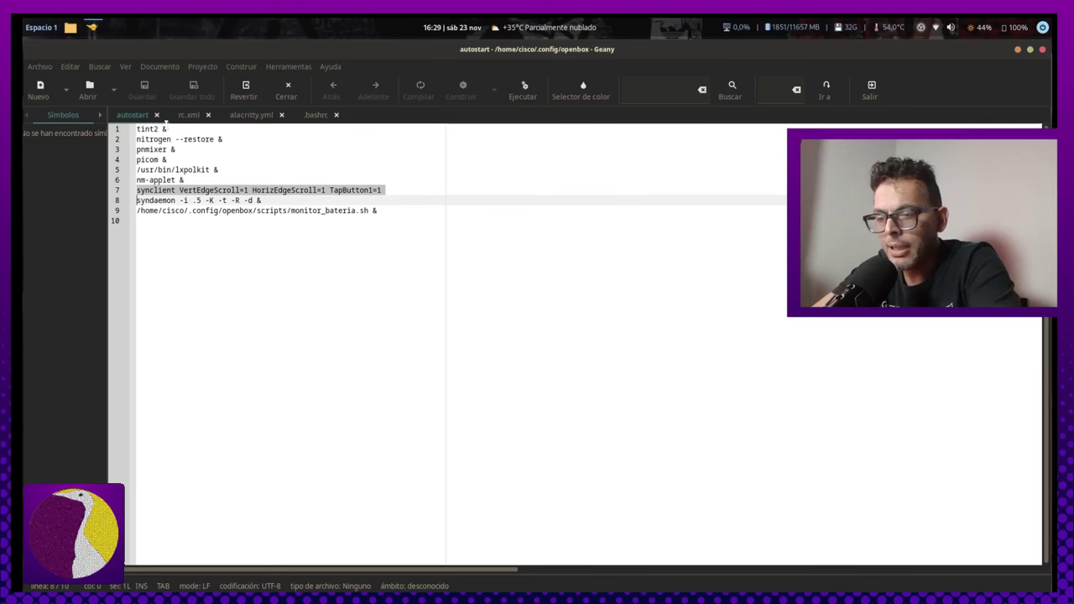
key("Down")
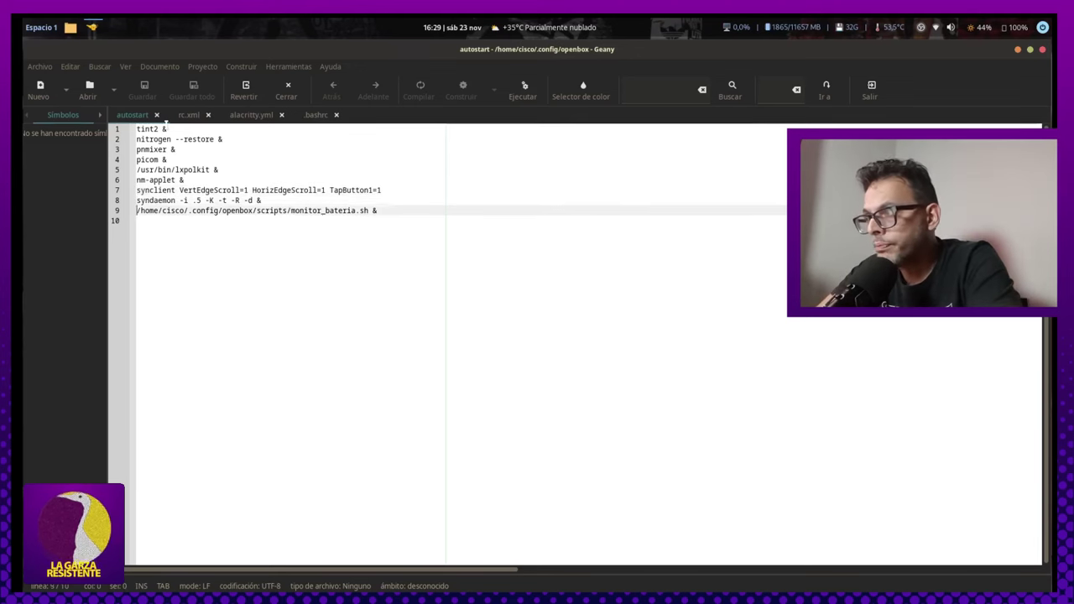
key("Up")
key("Up")
key("Down")
key("Down")
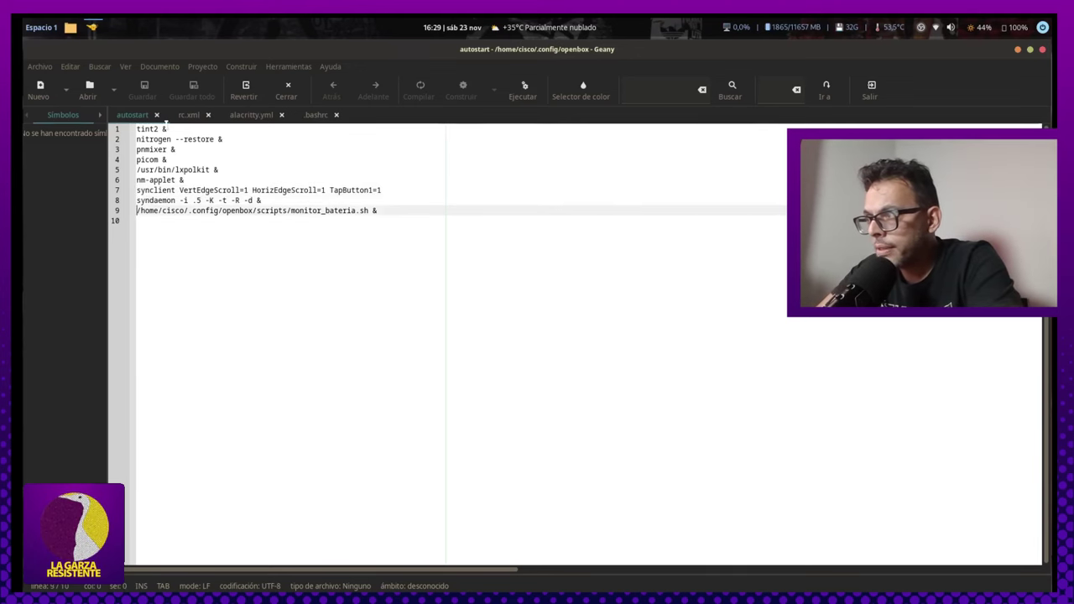
key("Up")
key("Up")
key("Down")
key("Down")
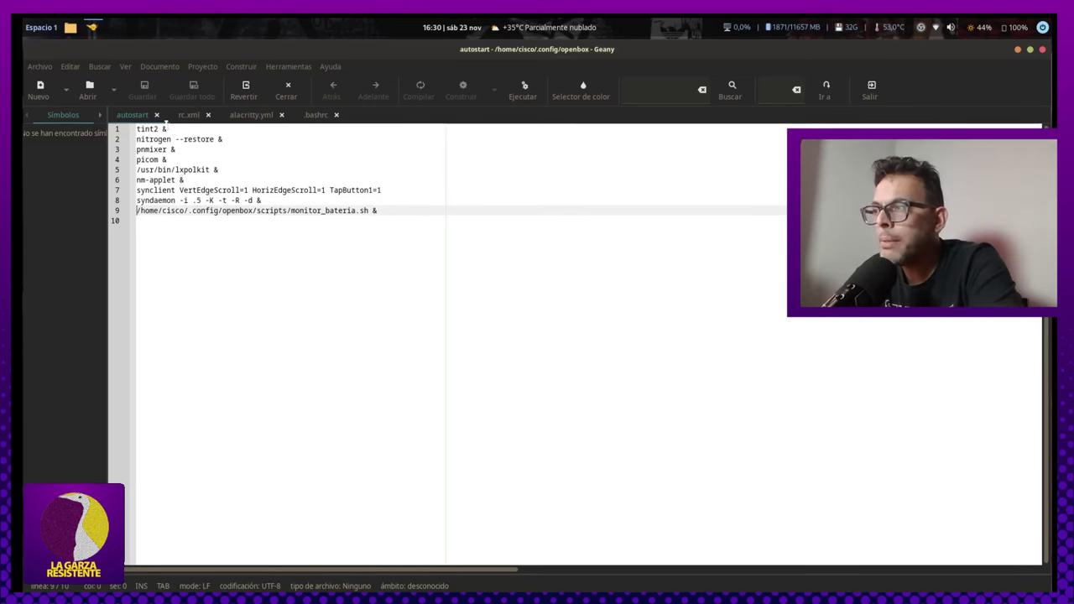
key("Up")
key("Down")
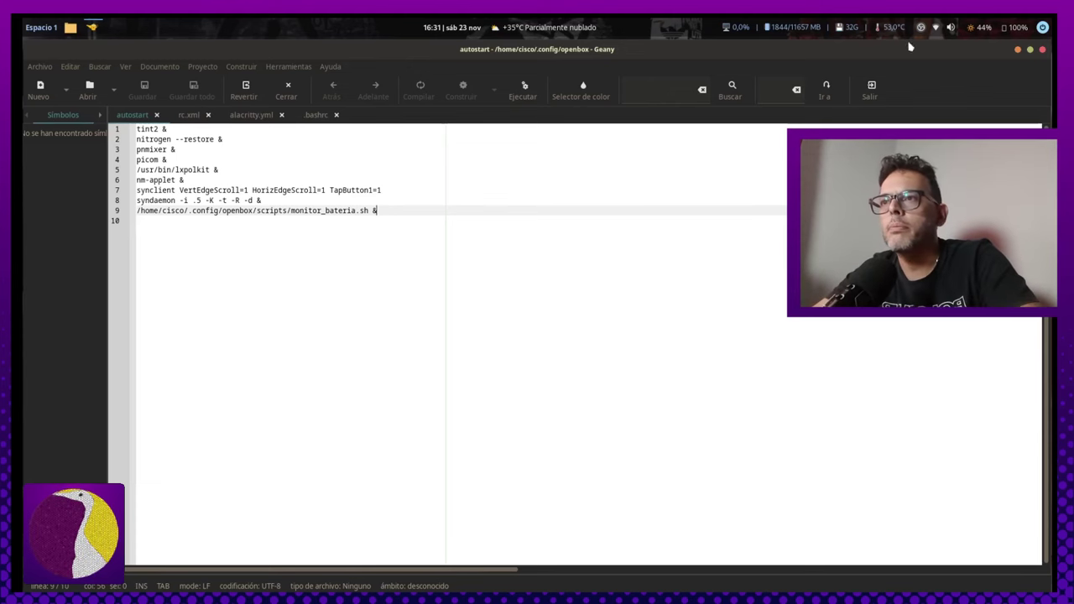
left_click(1018, 51)
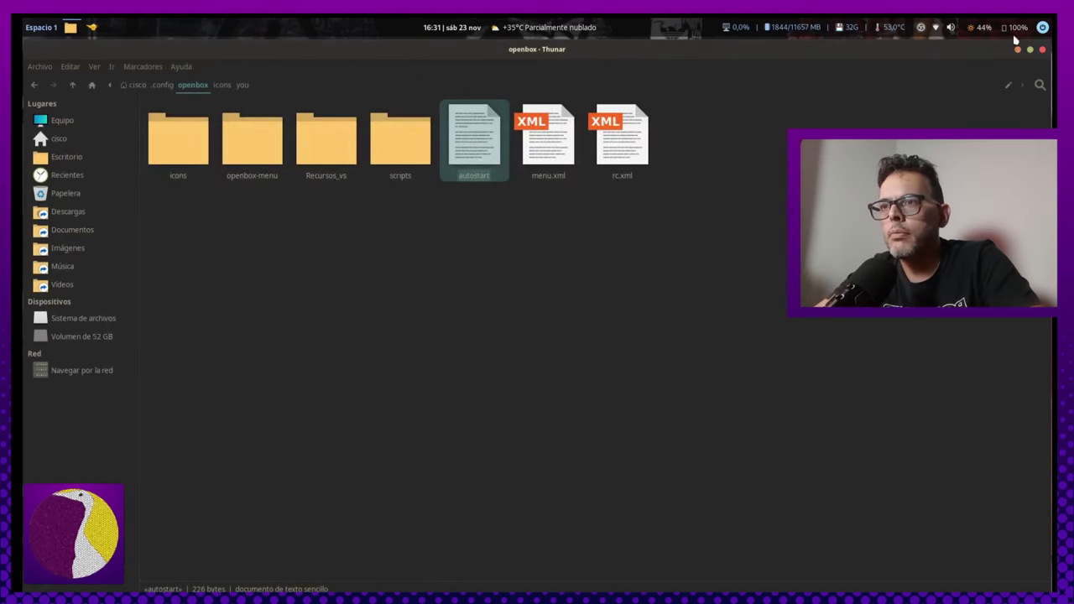
Minimize the file manager, find auto-cpufreq in the launcher by searching for "auto", review its CPU information, and close it.
left_click(1016, 51)
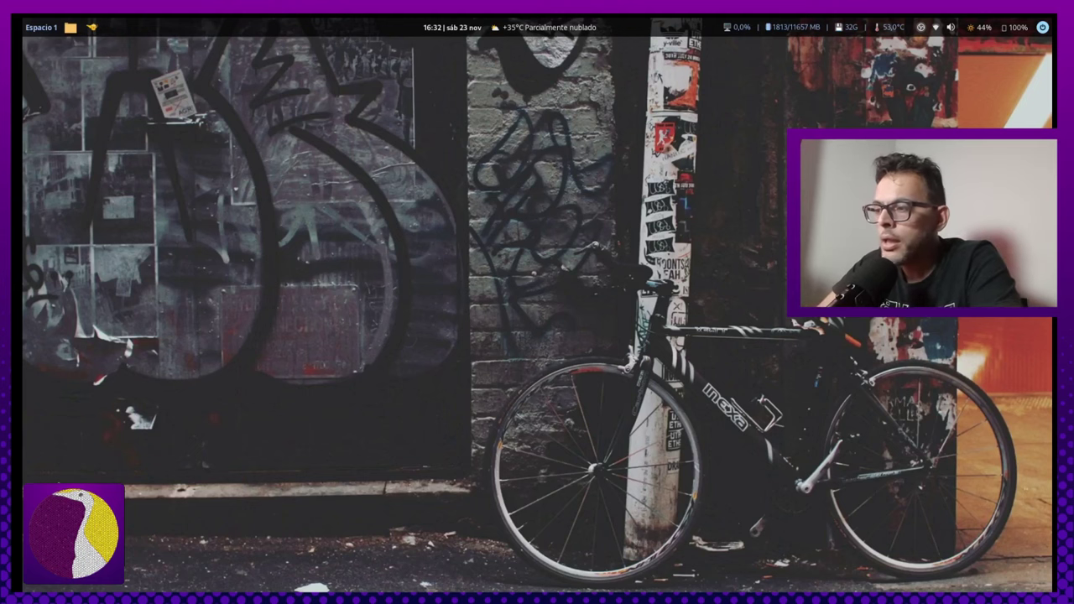
key("super")
type("at")
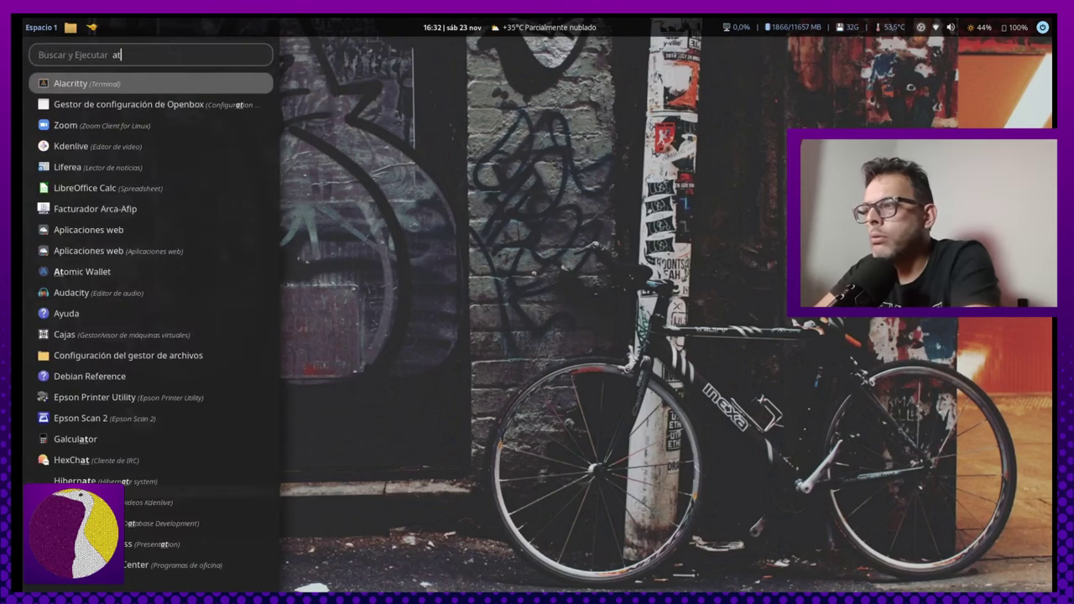
type("o")
key("BackSpace")
key("BackSpace")
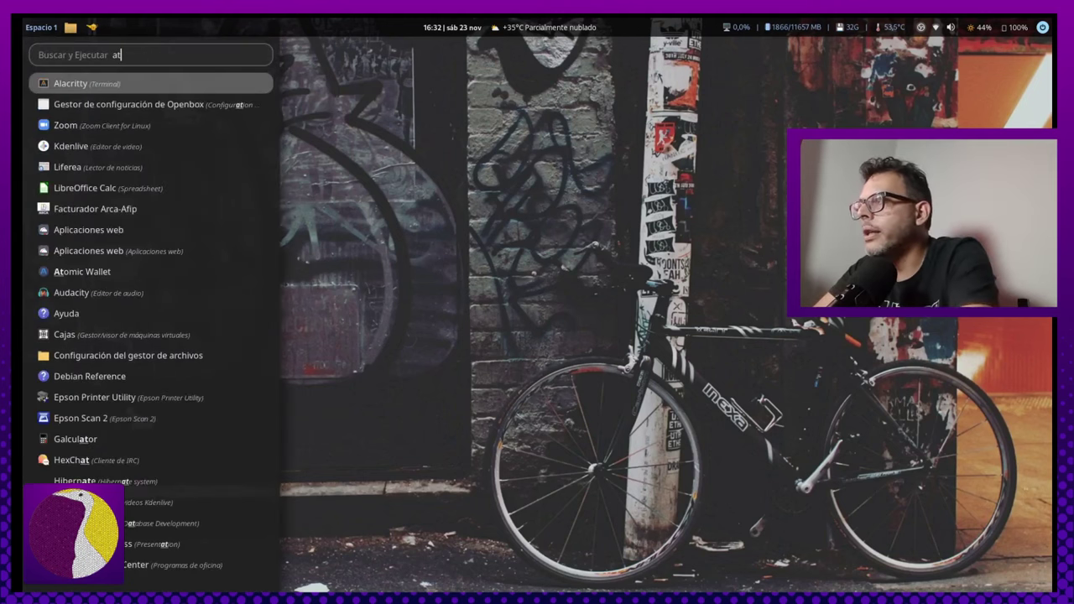
type("uto")
key("Return")
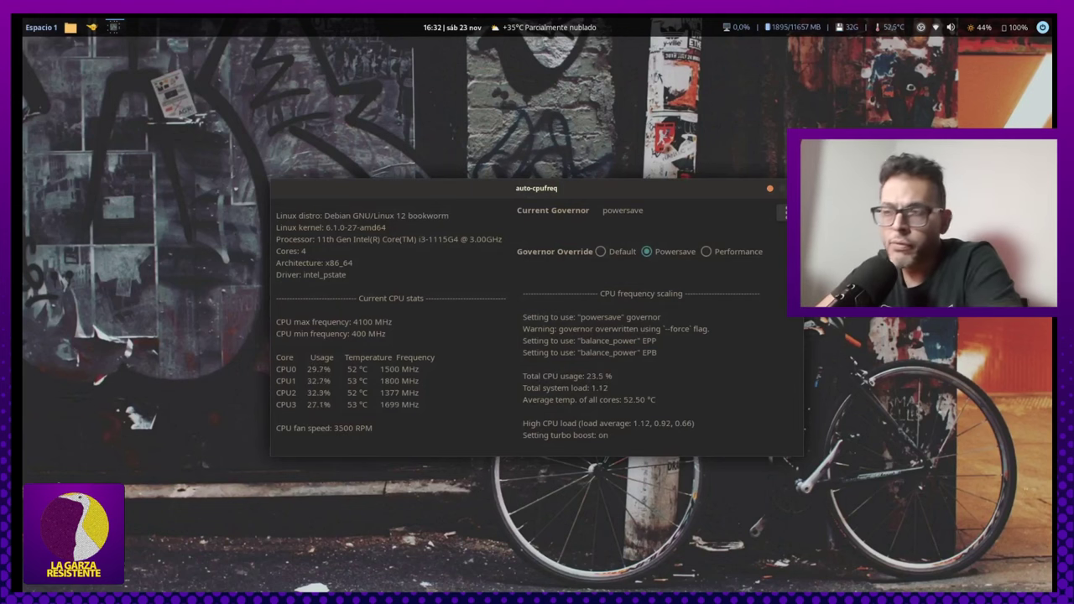
key("alt+F4")
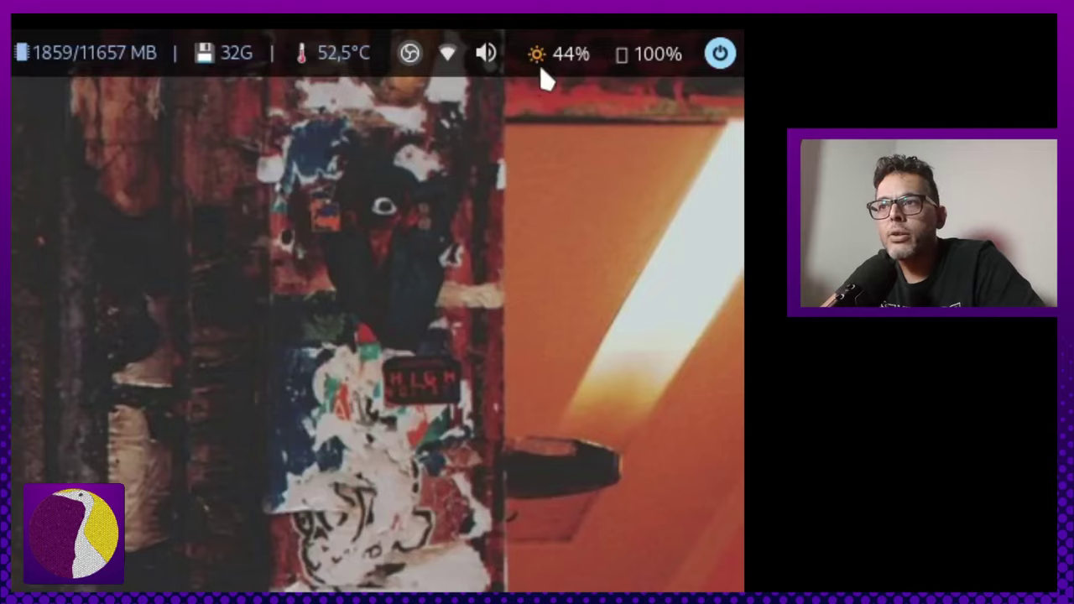
Raise the screen brightness to 51% through the panel's brightness indicator and settle it at 49%.
scroll(549, 73, "up", 1)
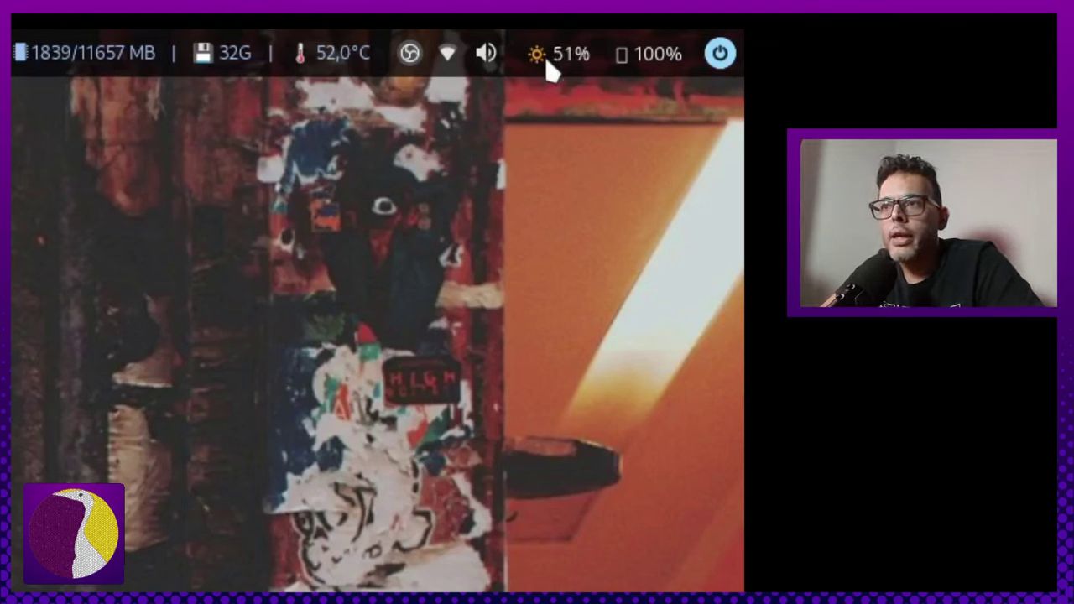
scroll(547, 68, "down", 4)
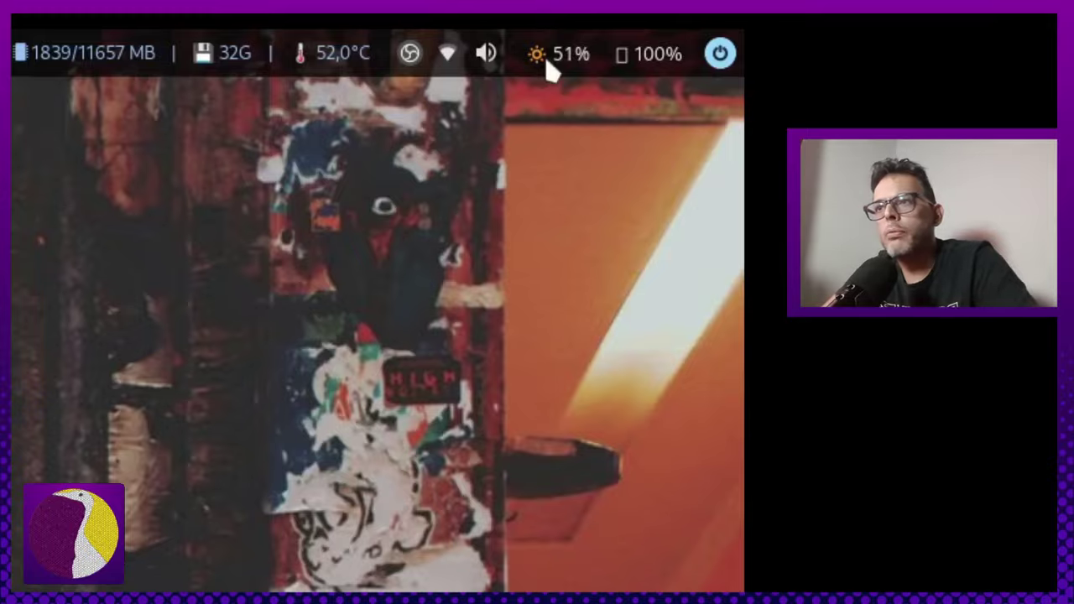
scroll(549, 72, "down", 1)
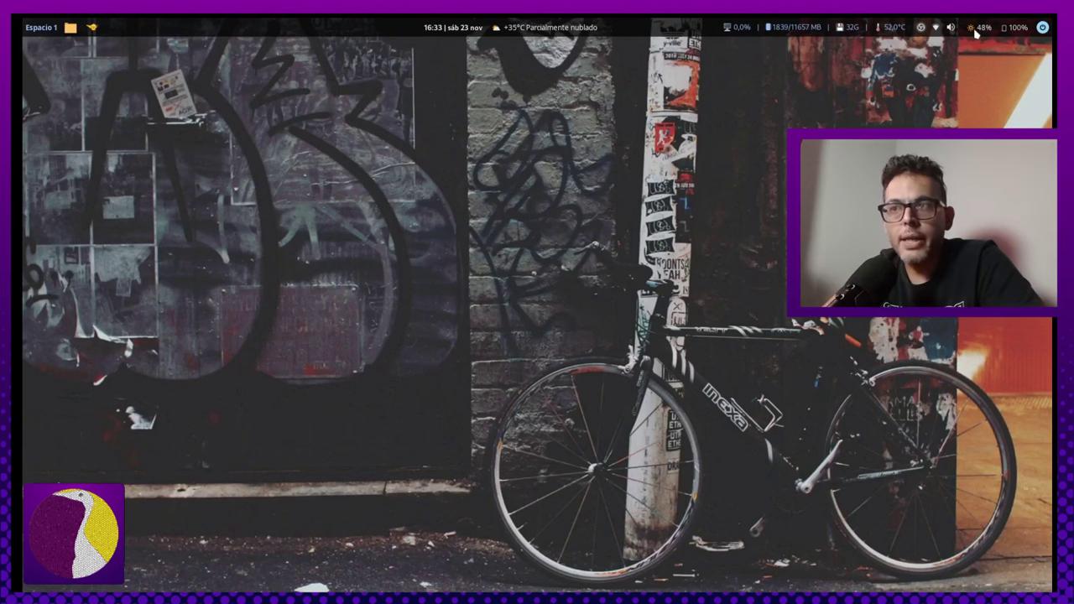
scroll(975, 31, "up", 1)
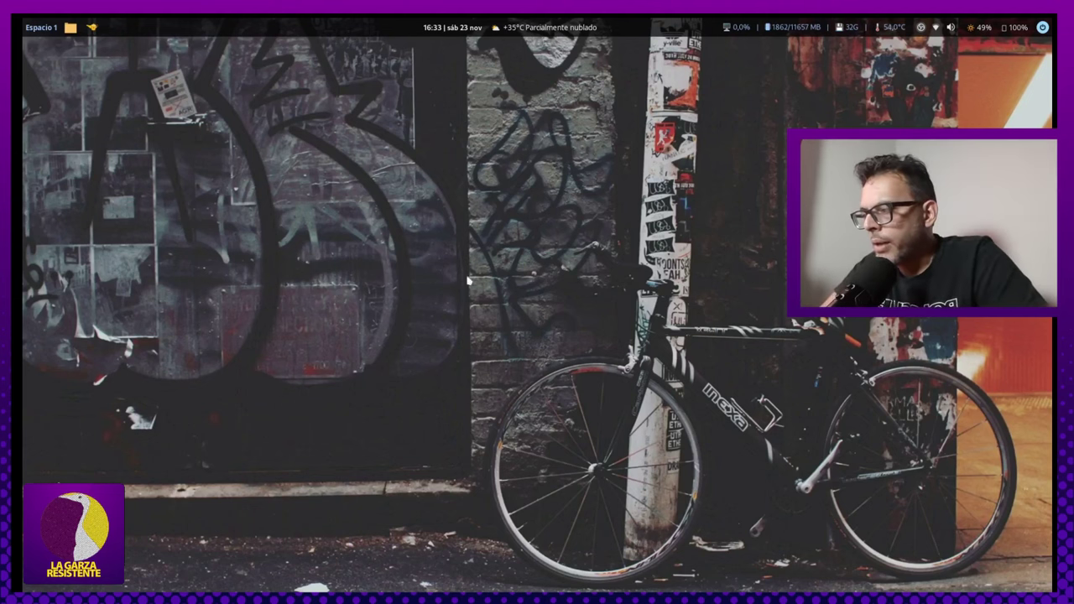
Return to the file manager, enter the scripts folder inside openbox, and open monitor_bateria.sh in Geany.
key("alt+Tab")
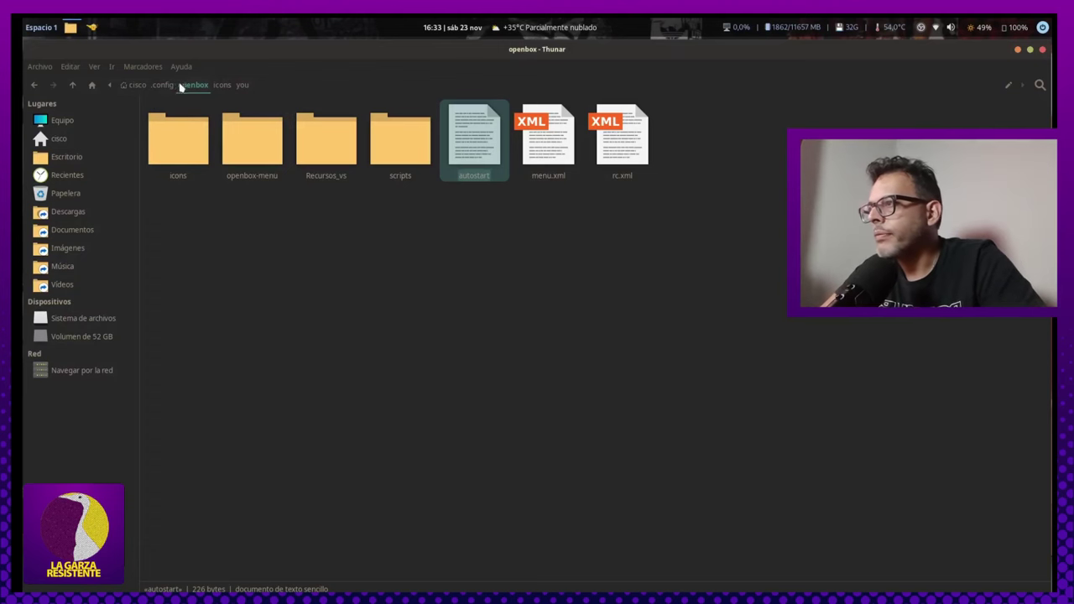
double_click(378, 147)
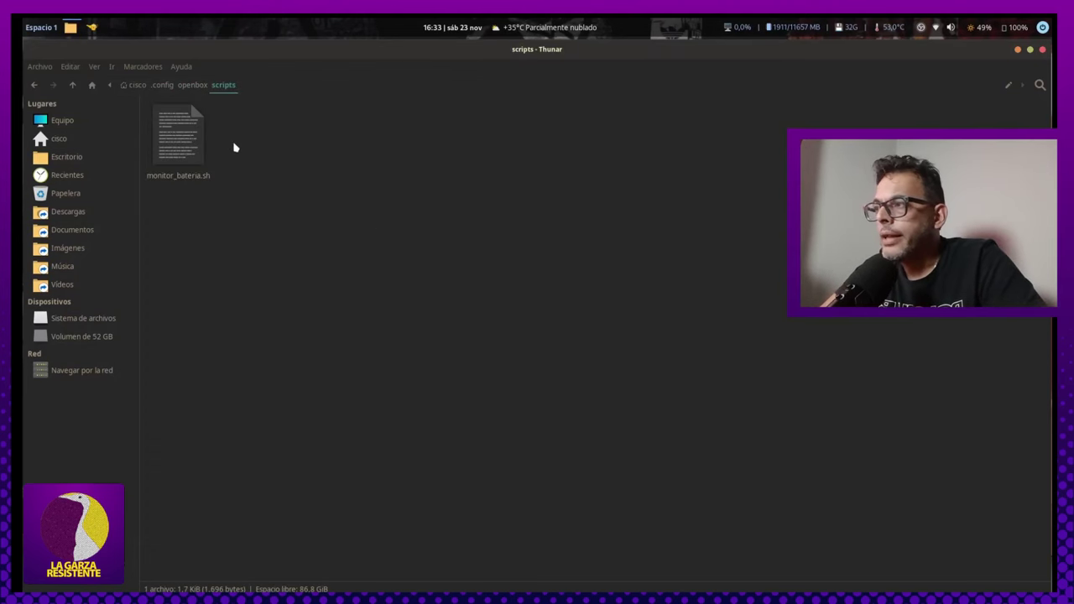
right_click(192, 166)
left_click(202, 173)
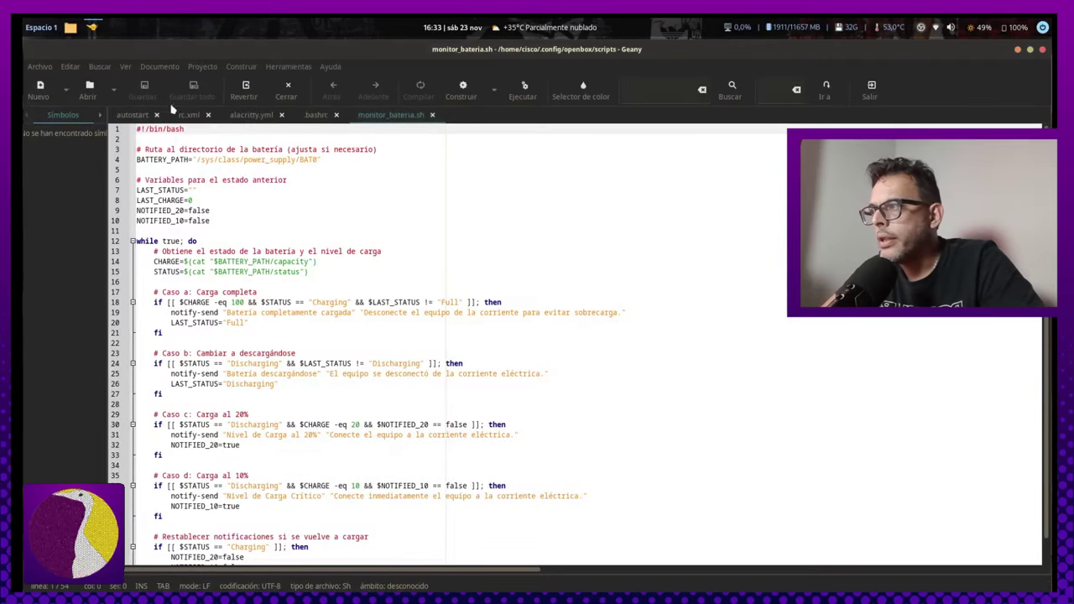
Examine the battery path, the charge cases and the notification resets in monitor_bateria.sh, and close the editor.
scroll(536, 336, "down", 4)
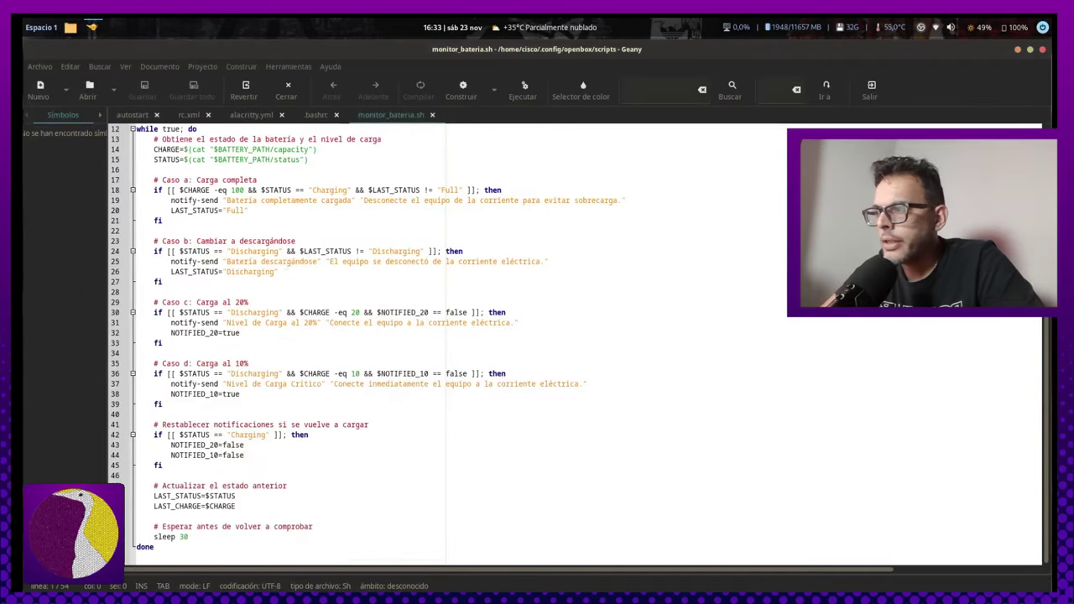
scroll(579, 344, "up", 4)
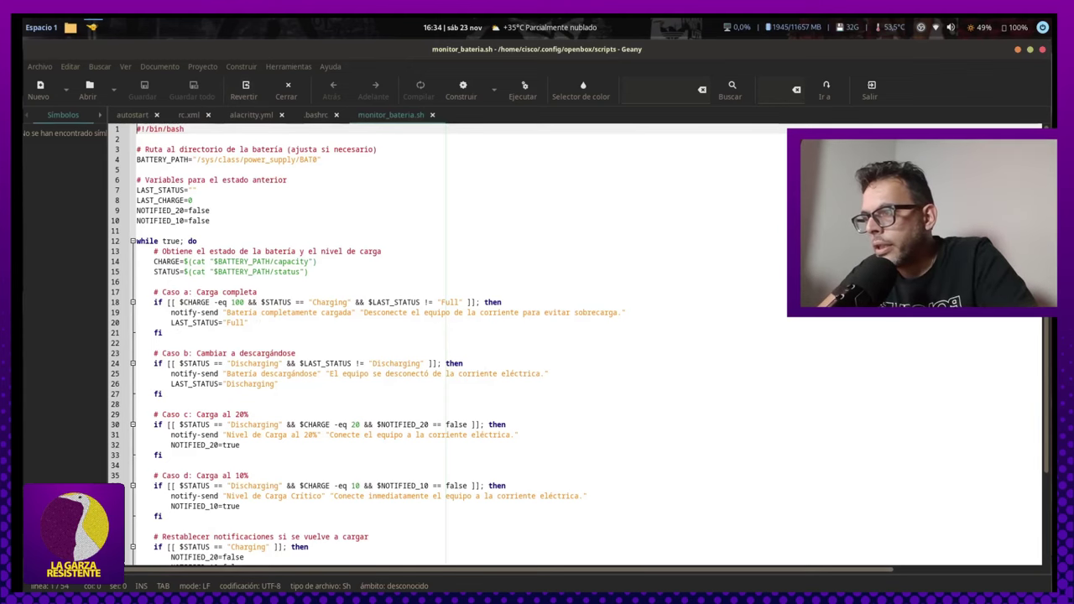
scroll(304, 387, "down", 3)
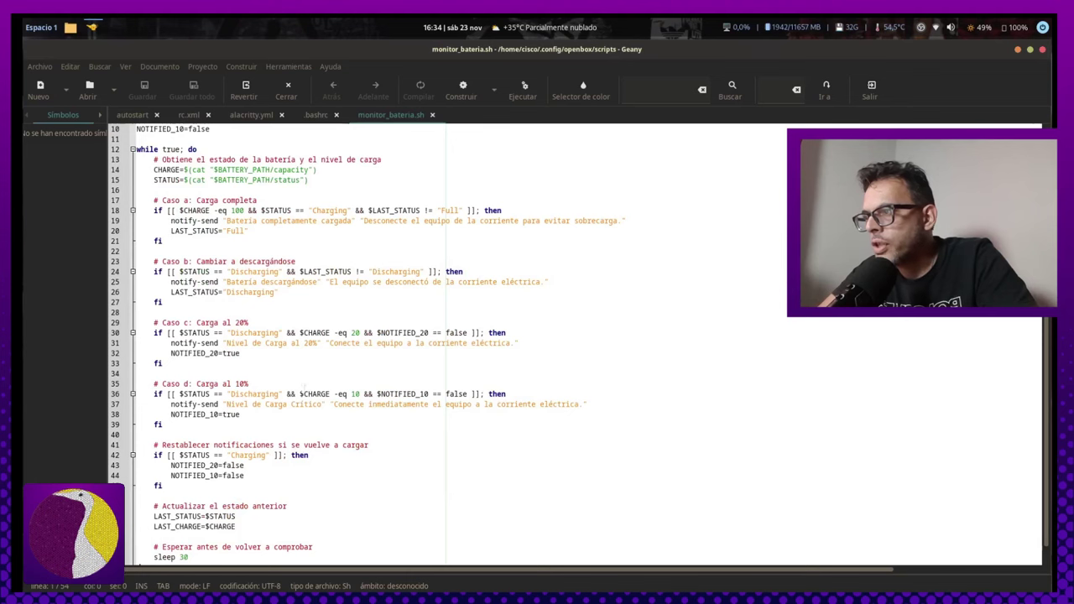
scroll(336, 416, "down", 1)
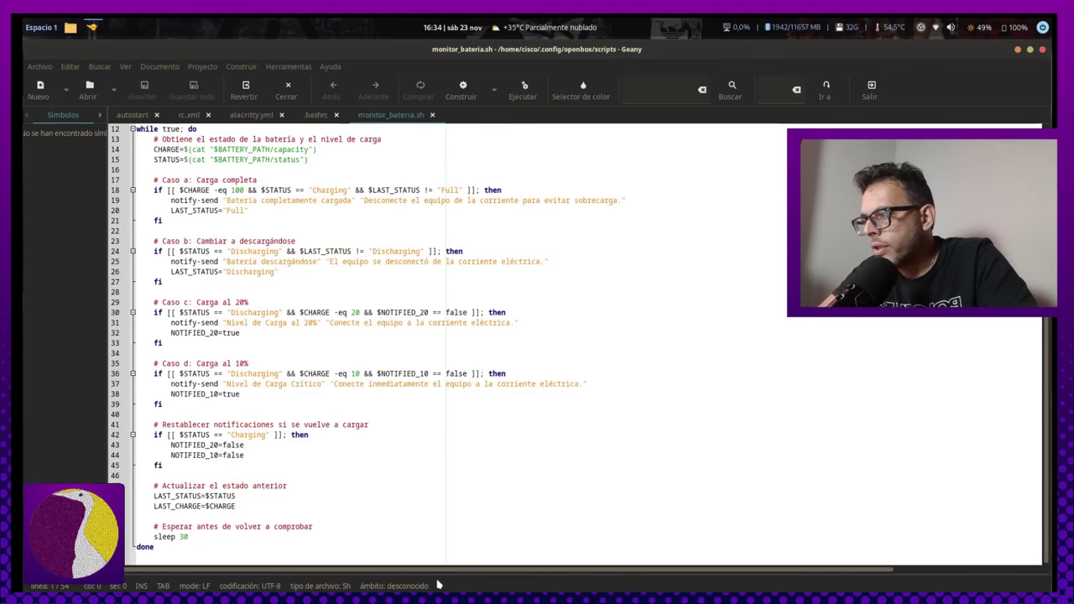
scroll(445, 344, "up", 1)
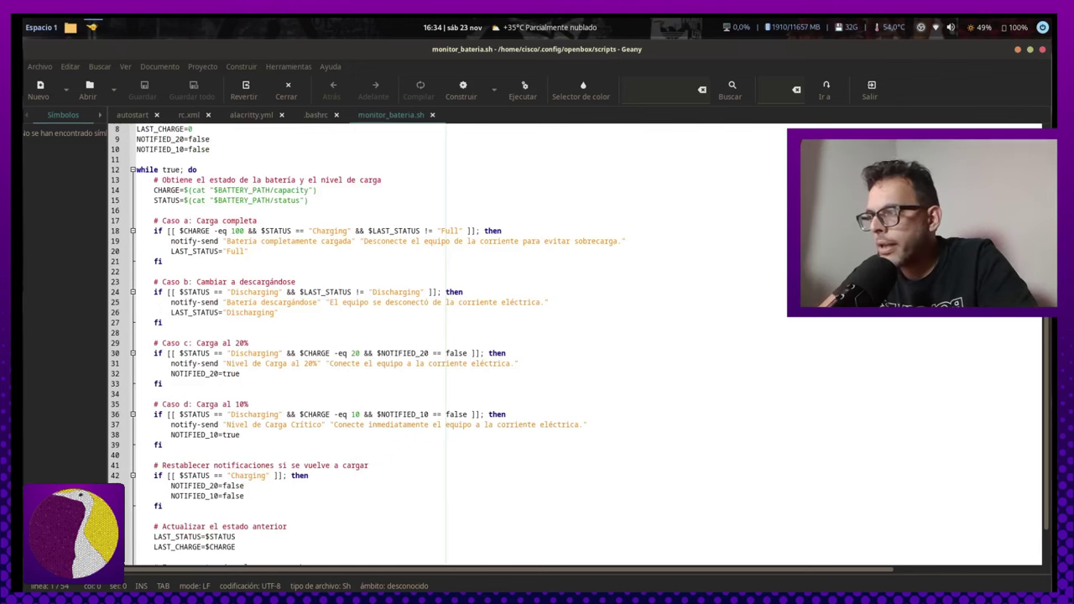
scroll(445, 343, "up", 2)
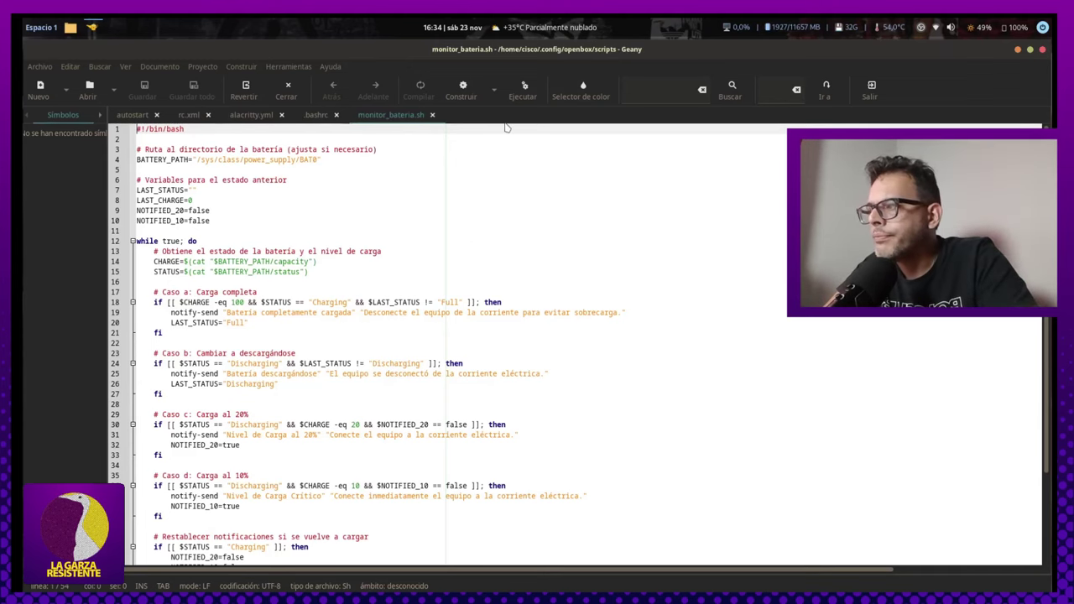
key("ctrl+q")
left_click(289, 235)
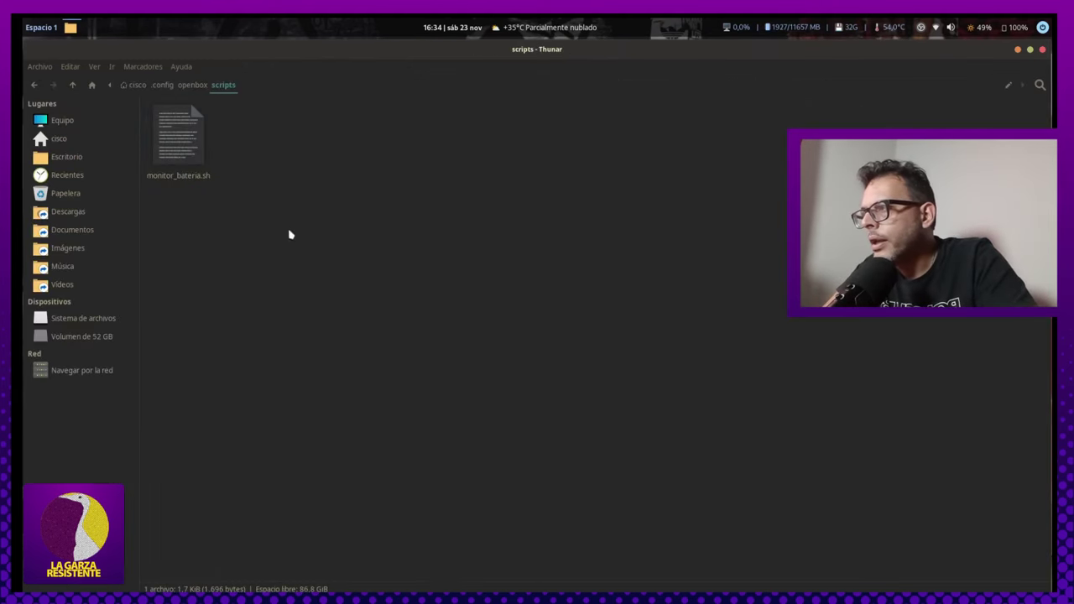
Go back up to the .config folder and open the ejecutores folder inside tint2.
left_click(182, 87)
left_click(163, 85)
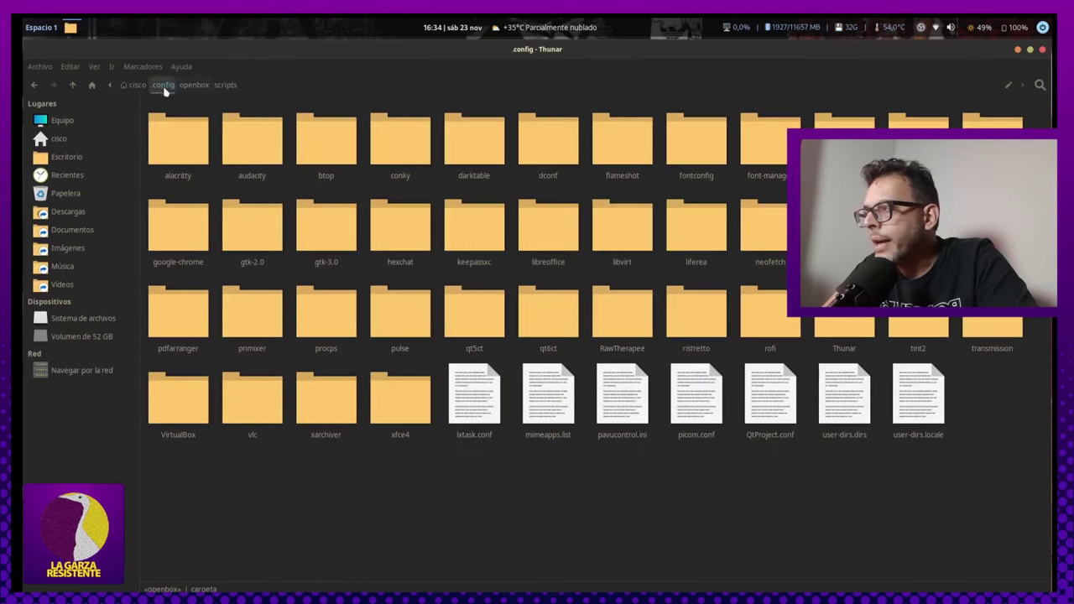
double_click(896, 321)
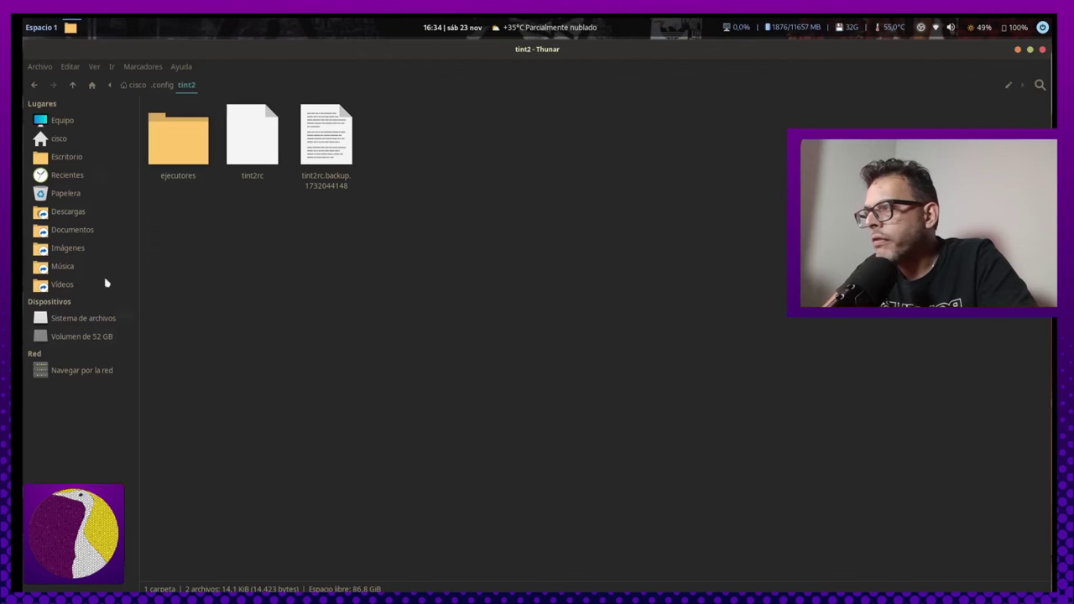
double_click(177, 138)
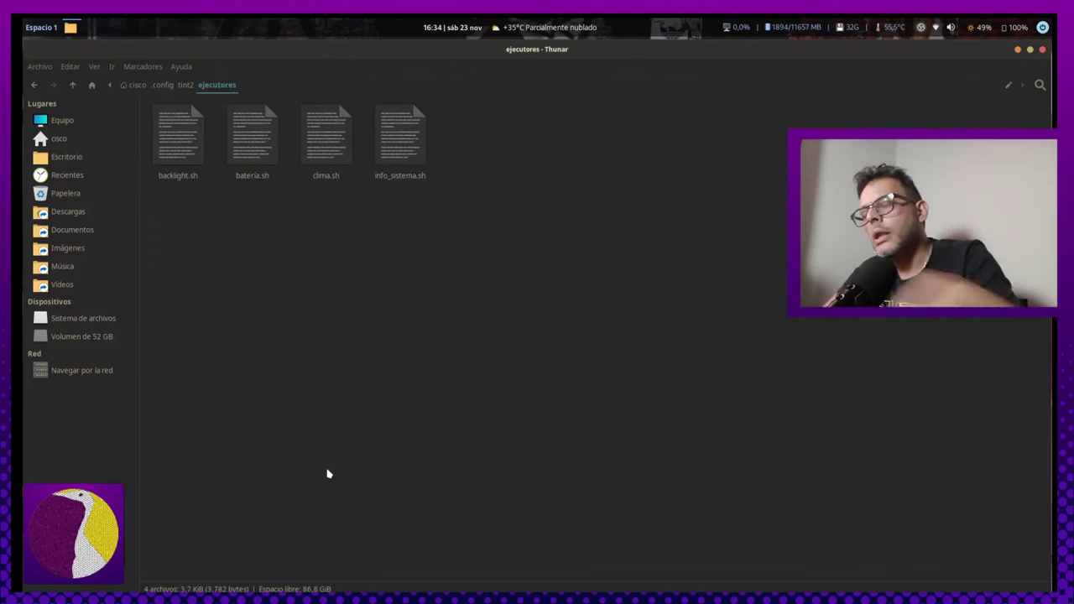
Go through the panel scripts in ejecutores one by one, from backlight.sh to info_sistema.sh and back.
key("Right")
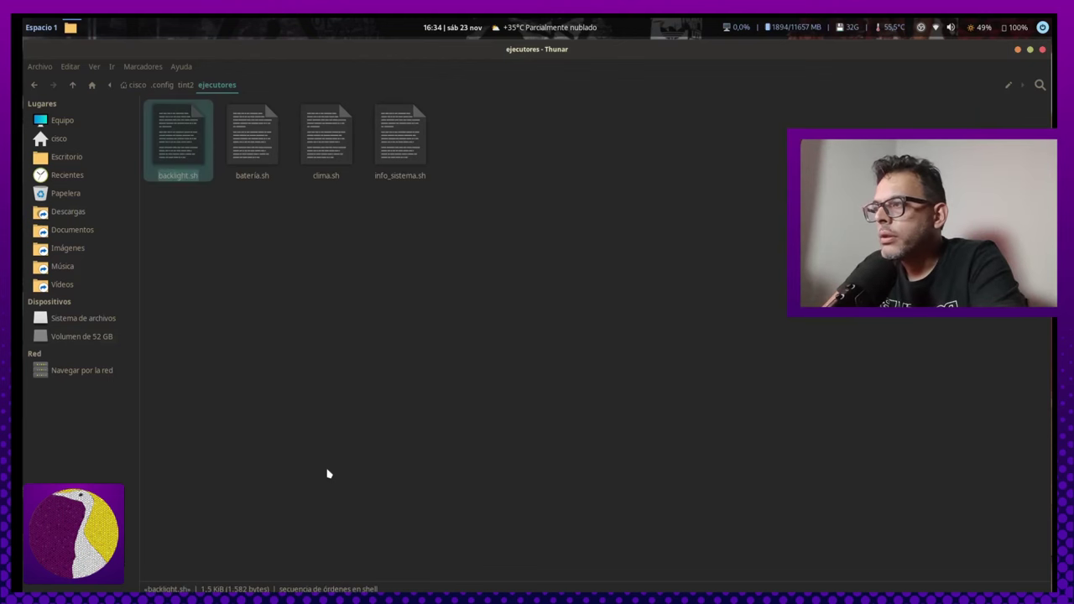
key("Right")
key("Right")
key("Right")
key("Left")
key("Left")
key("Left")
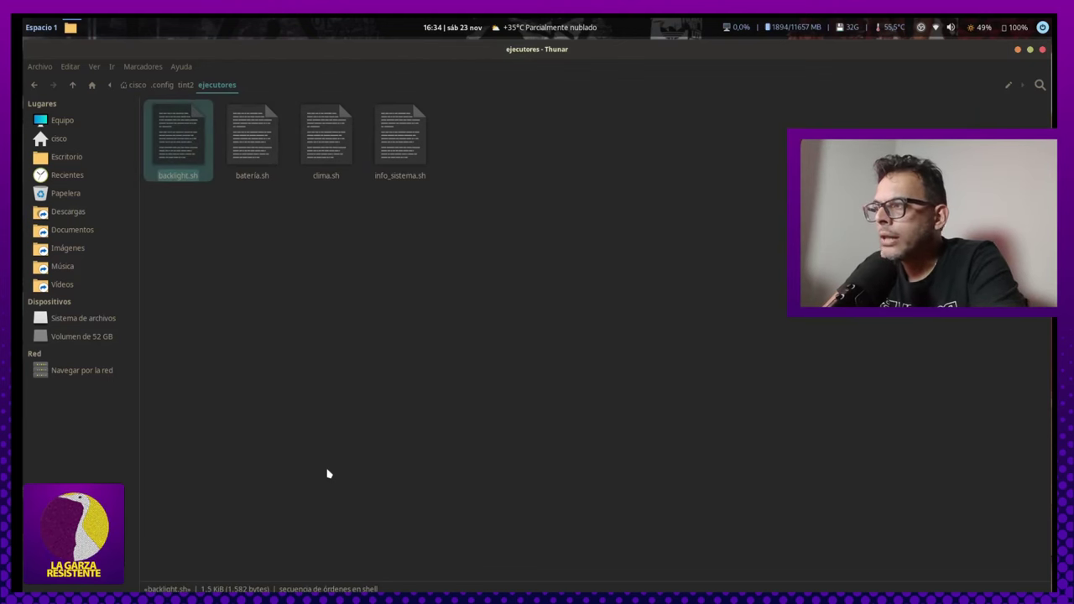
key("Right")
key("Left")
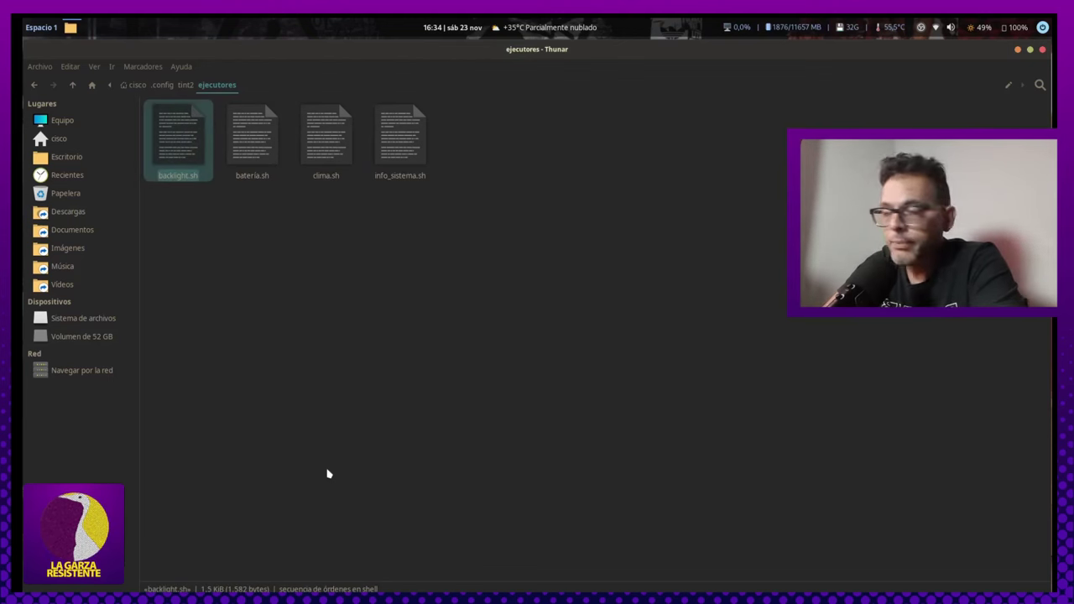
Single out the batería.sh script, comparing it with the neighbouring backlight.sh and clima.sh.
key("Right")
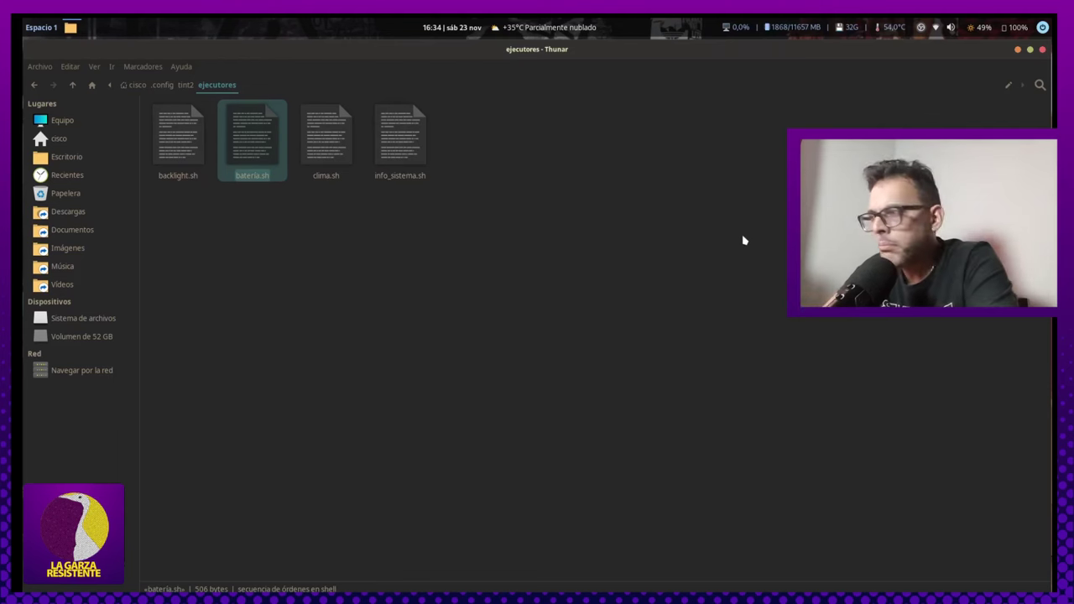
key("Right")
key("Left")
key("Left")
key("Right")
key("Right")
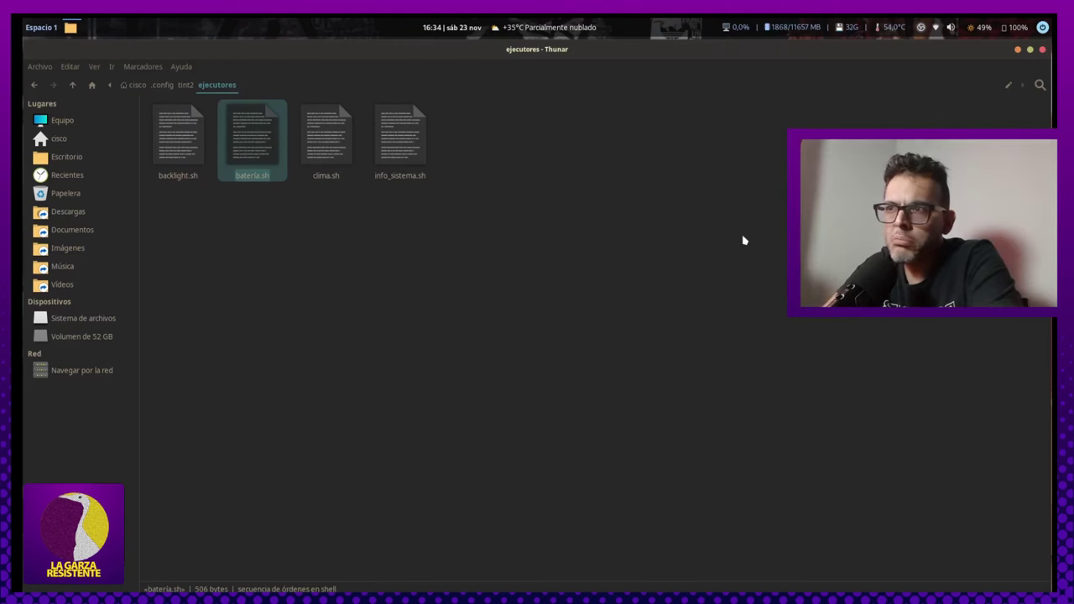
key("Right")
key("Left")
key("Left")
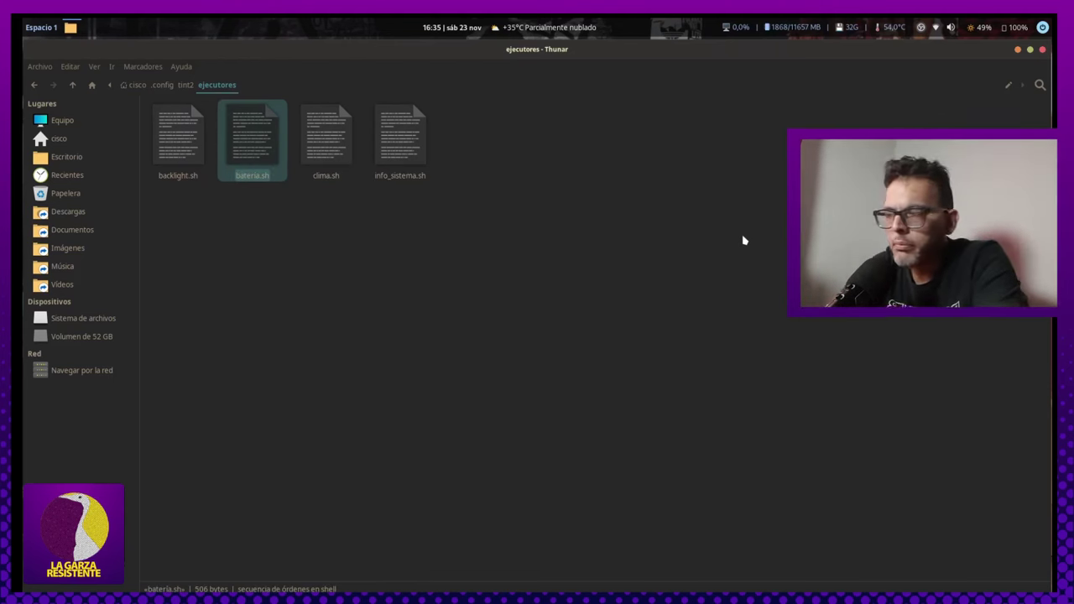
Single out clima.sh and info_sistema.sh, and examine the matching weather and system indicators in the panel.
key("Right")
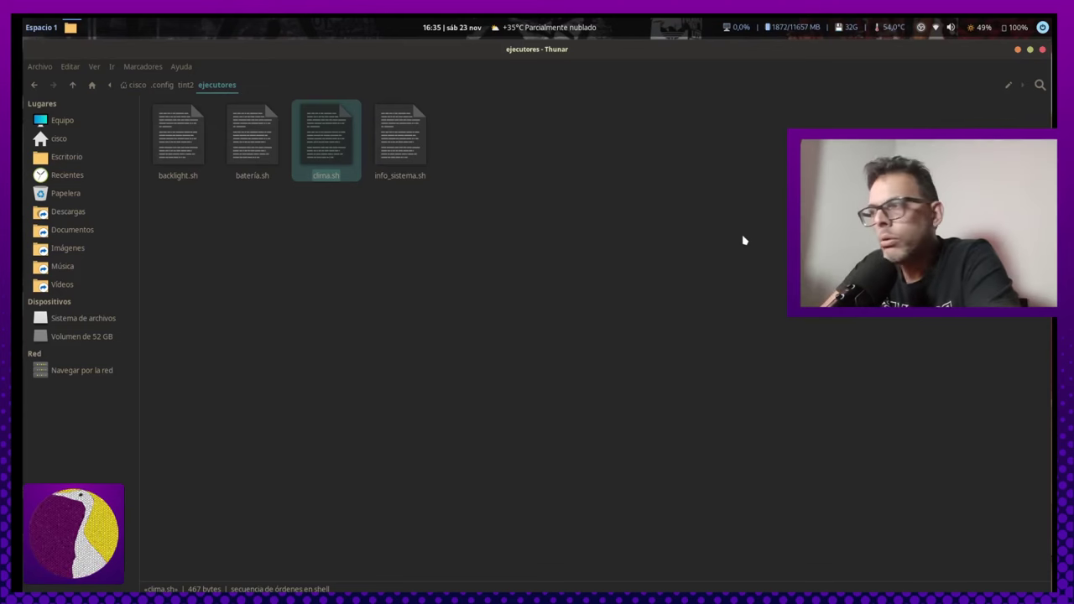
key("Left")
key("Right")
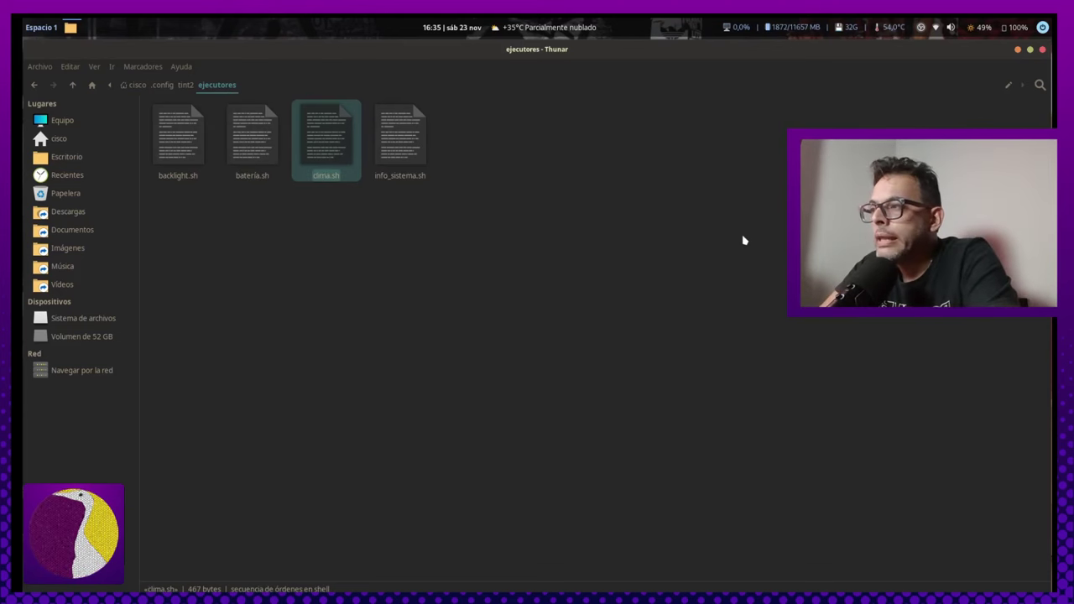
key("Right")
key("Left")
key("Left")
key("Right")
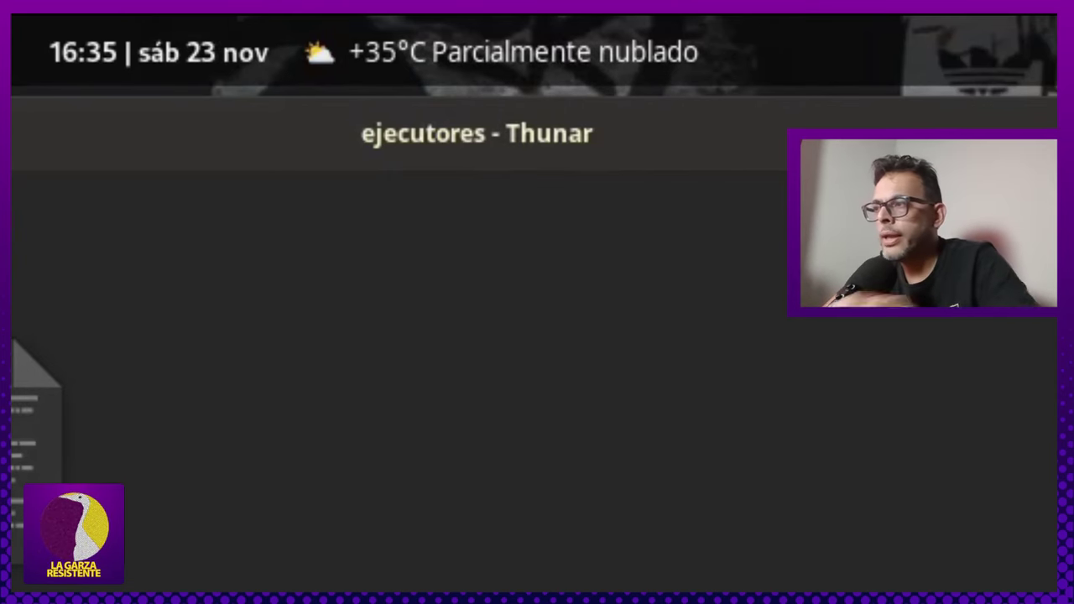
key("Right")
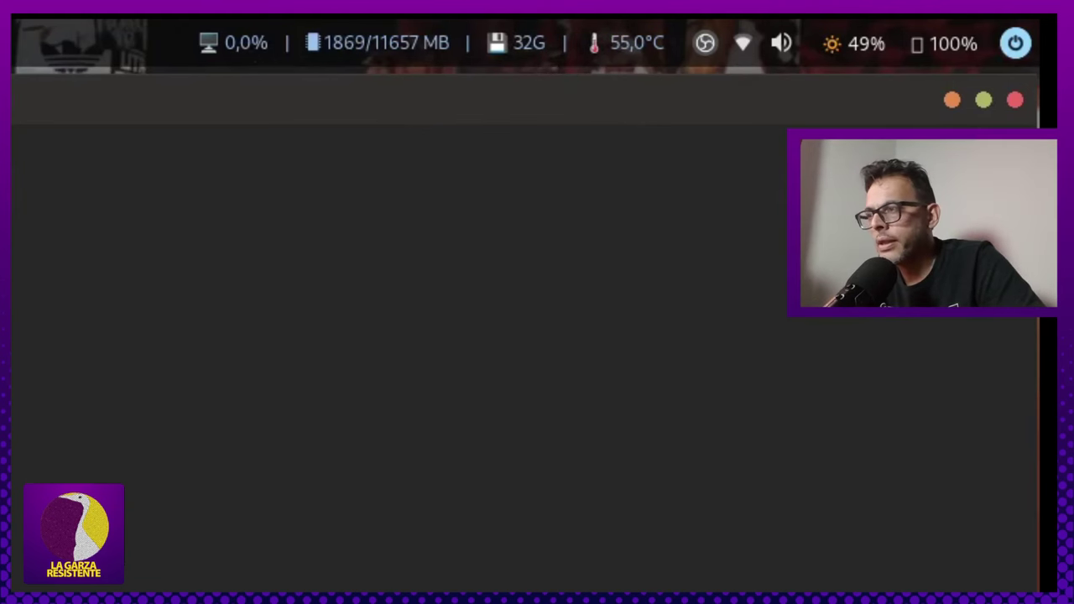
Check the file options offered for backlight.sh, and run back through the scripts from info_sistema.sh to backlight.sh.
right_click(173, 153)
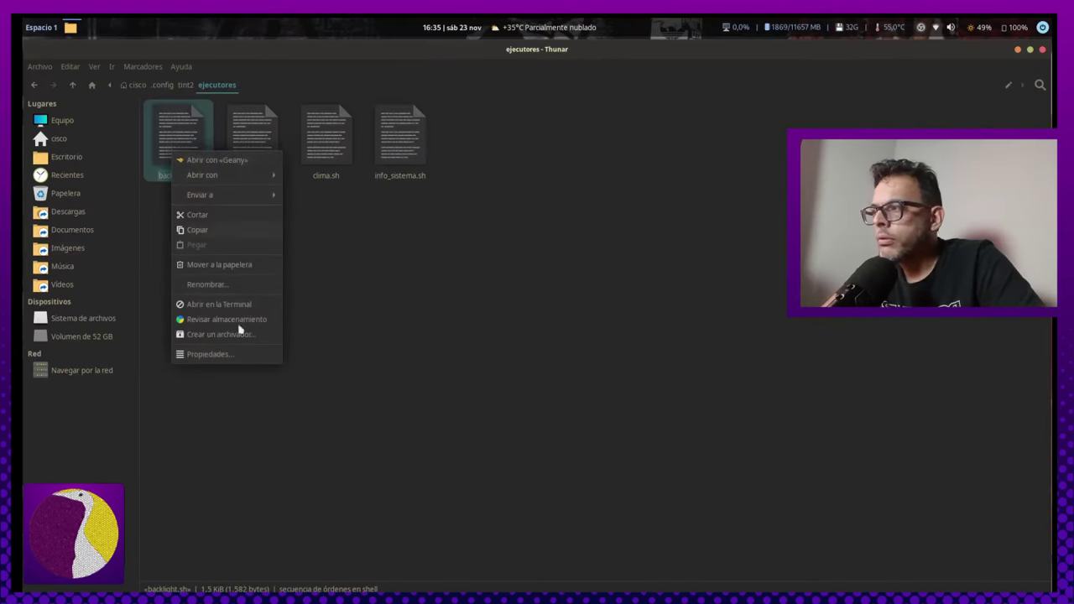
left_click(362, 392)
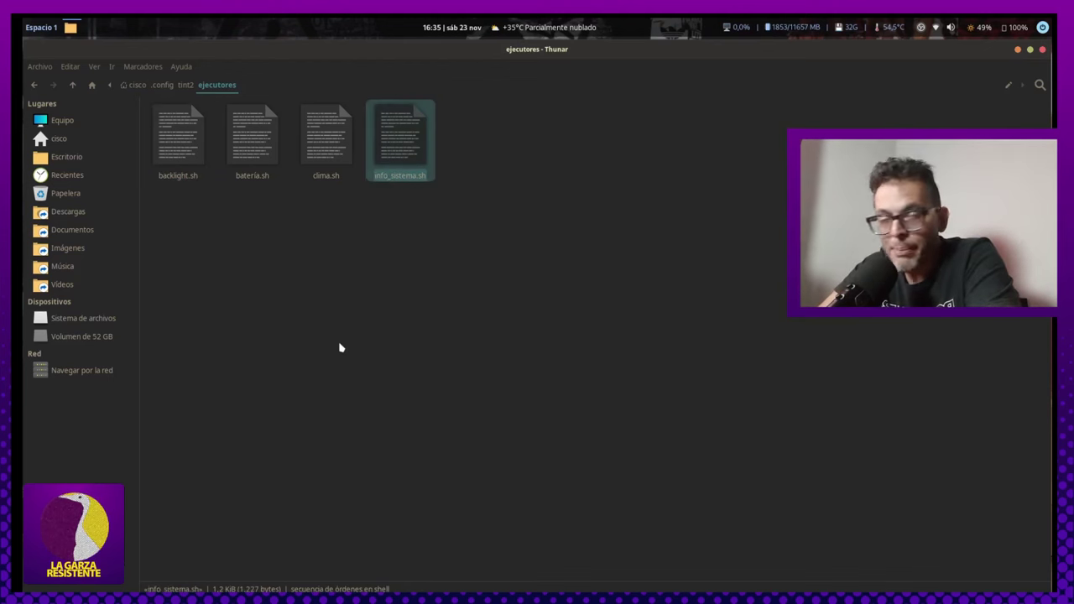
key("End")
key("Left")
key("Left")
key("Left")
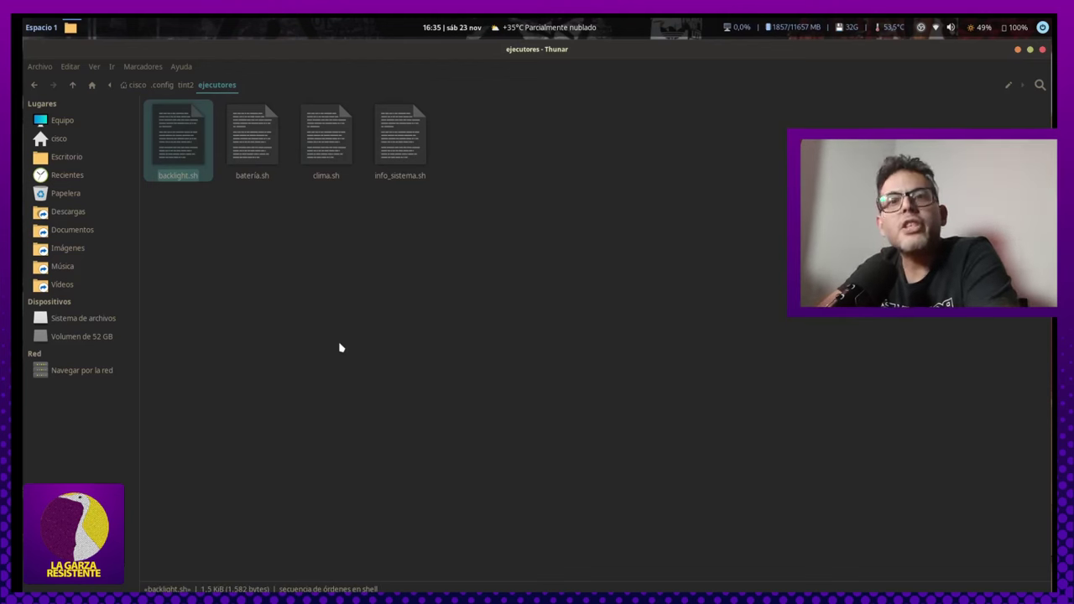
Open the backlight.sh script from the ejecutores folder in Geany and skim through its code.
key("Right")
key("Right")
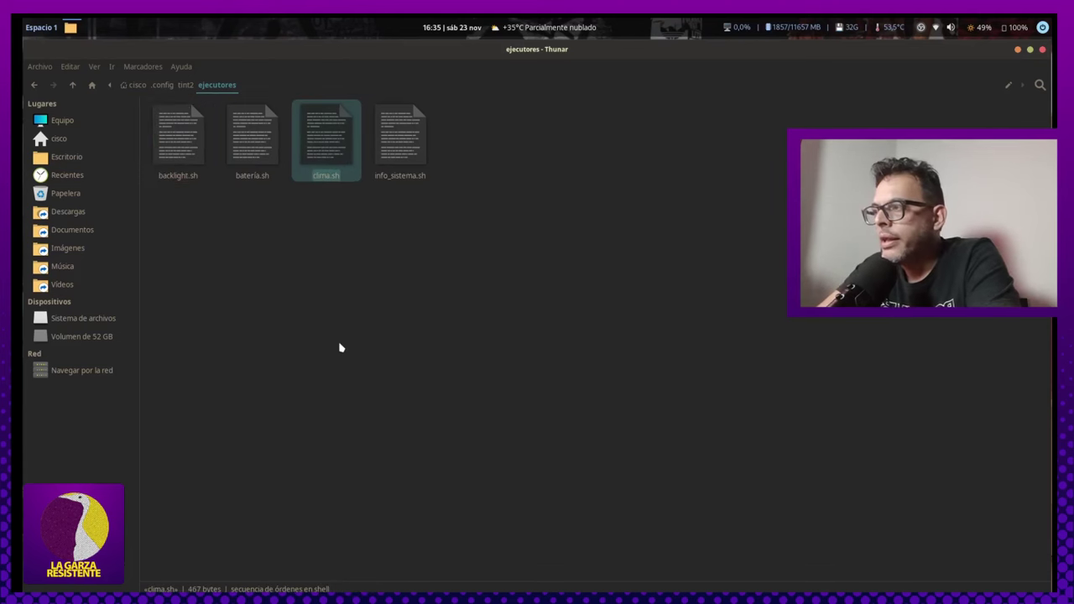
key("Left")
key("Left")
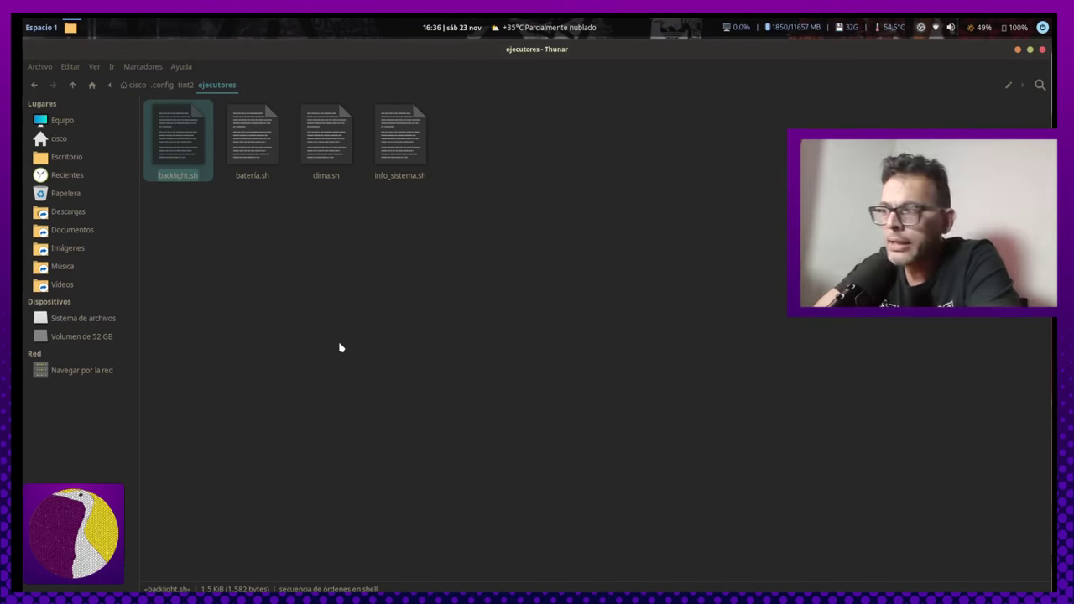
key("Return")
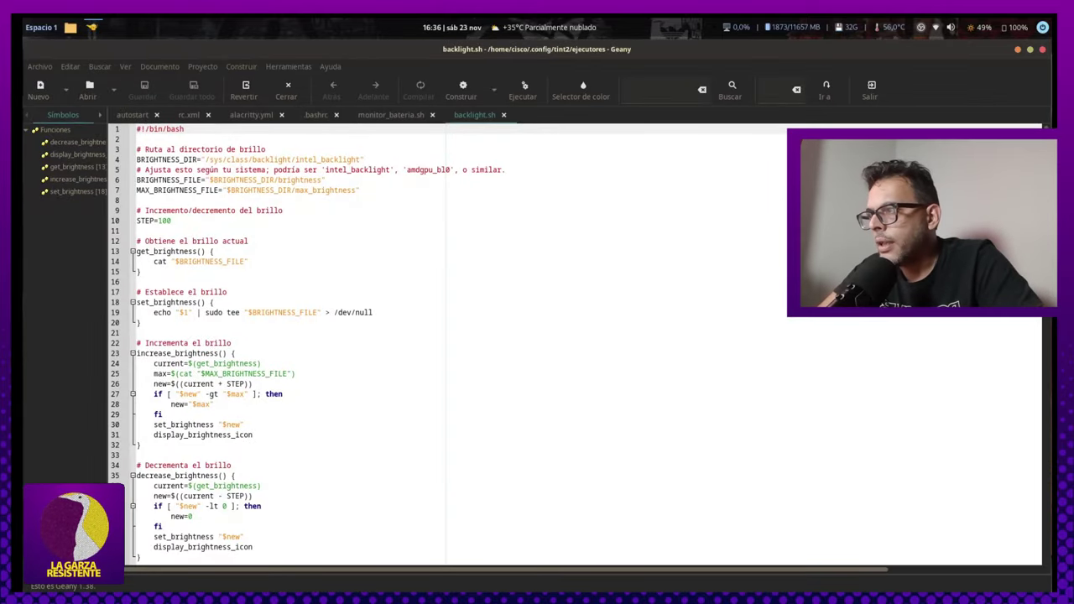
scroll(537, 344, "down", 10)
scroll(537, 344, "up", 10)
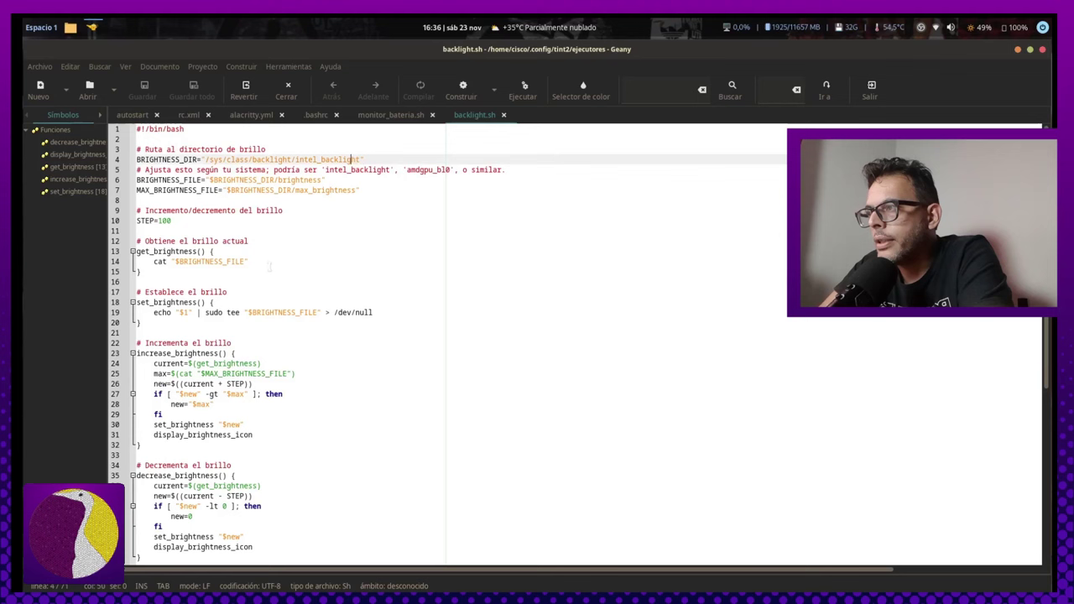
Examine the BRIGHTNESS_DIR path in backlight.sh and the get_brightness and set_brightness functions below it.
key("ctrl+Left")
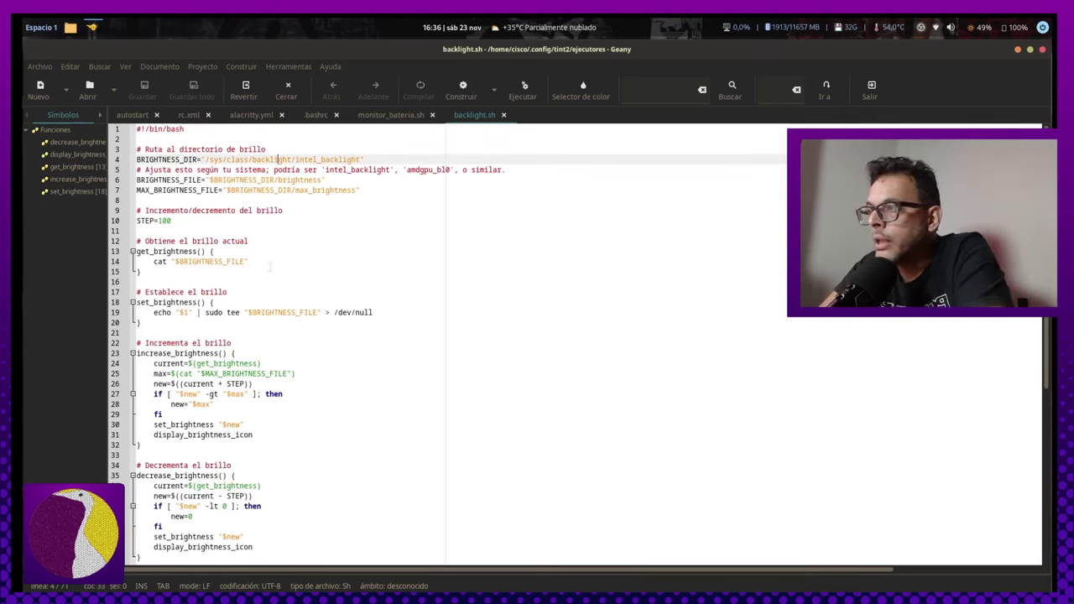
key("Down")
key("Down")
key("Down")
key("Down")
key("Down")
key("Down")
key("Down")
key("Down")
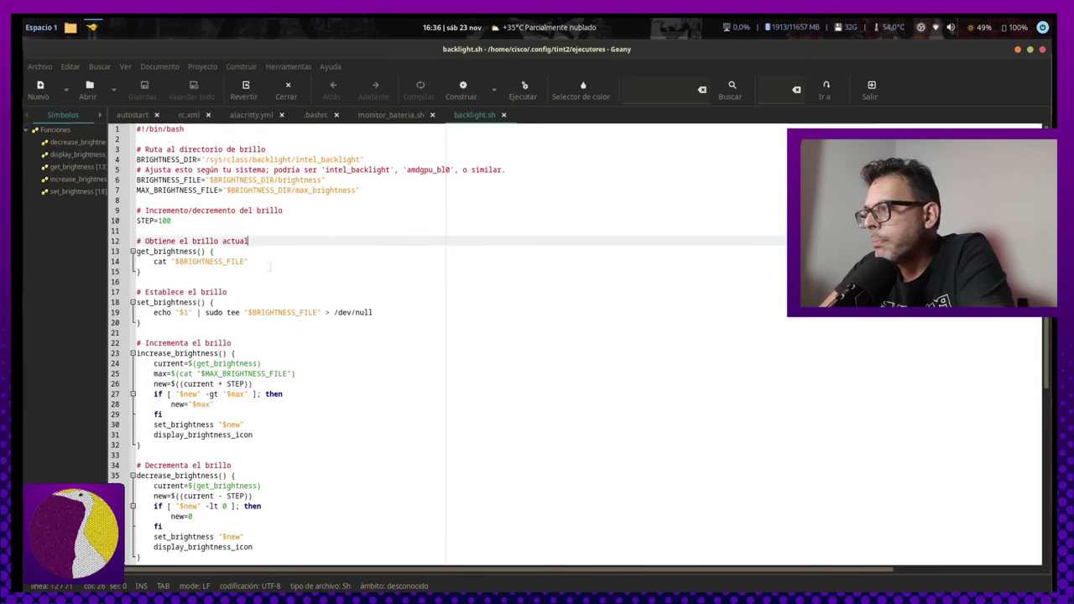
key("Down")
key("Down")
key("Down")
key("Down")
key("Down")
key("Down")
key("Down")
key("Down")
key("Down")
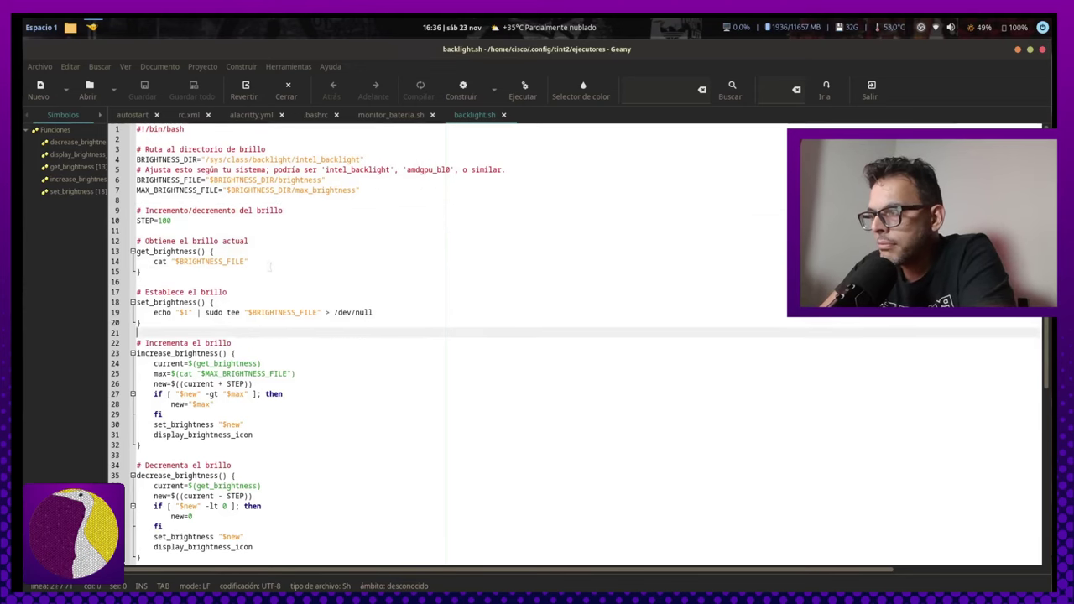
Examine the increase_brightness function and the start of decrease_brightness, going back over the increase block.
key("Down")
key("Down")
key("Down")
key("Down")
key("Down")
key("Down")
key("Down")
key("Down")
key("Down")
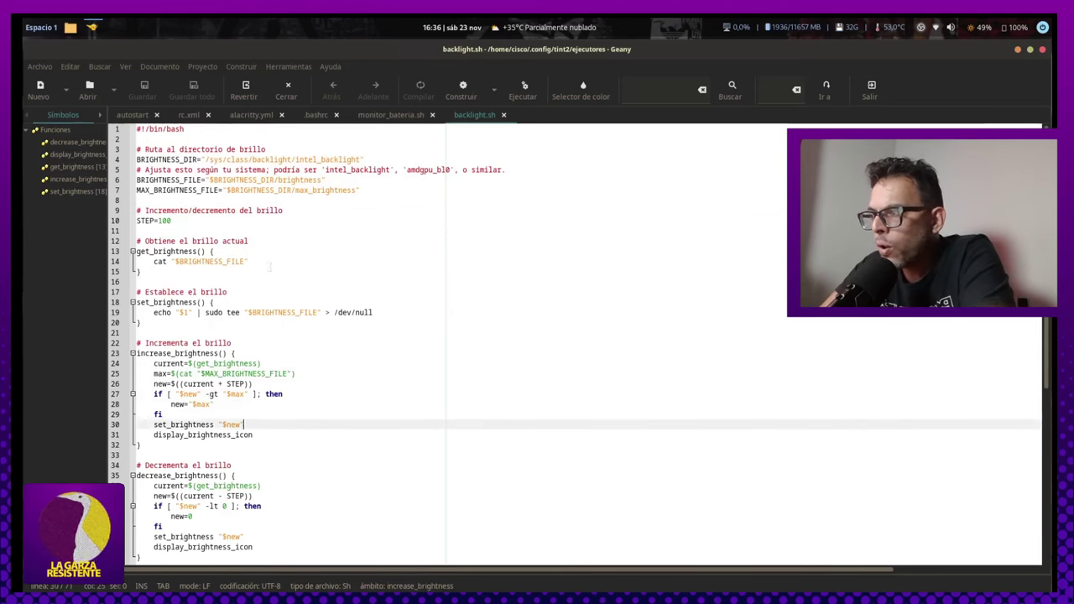
key("Down")
key("Down")
key("Down")
key("Down")
key("Down")
key("Down")
key("Down")
key("Down")
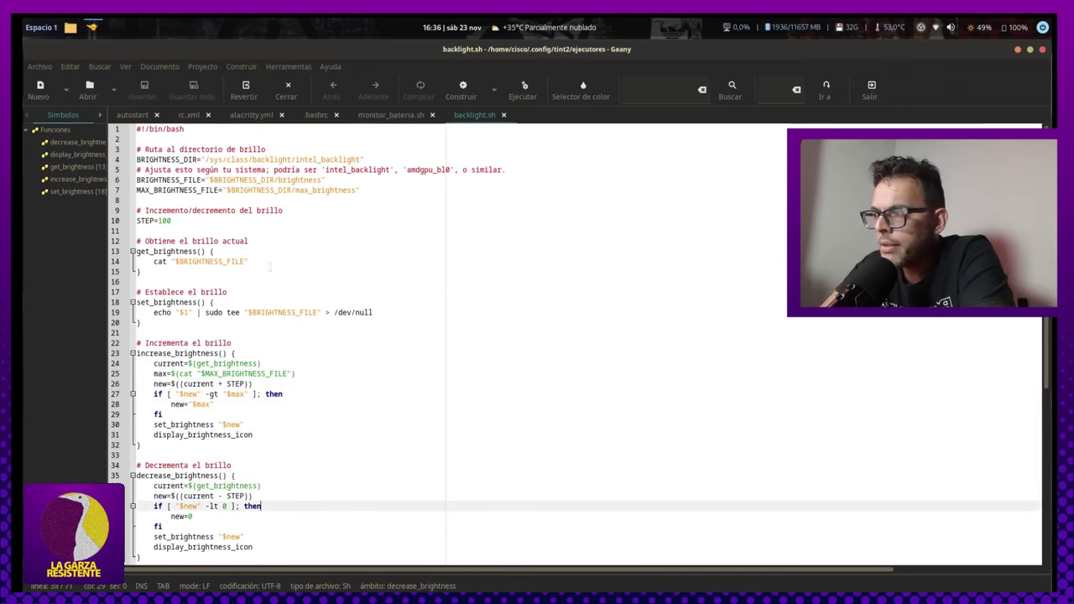
key("Up")
key("Up")
key("Up")
key("Up")
key("Up")
key("Up")
key("Up")
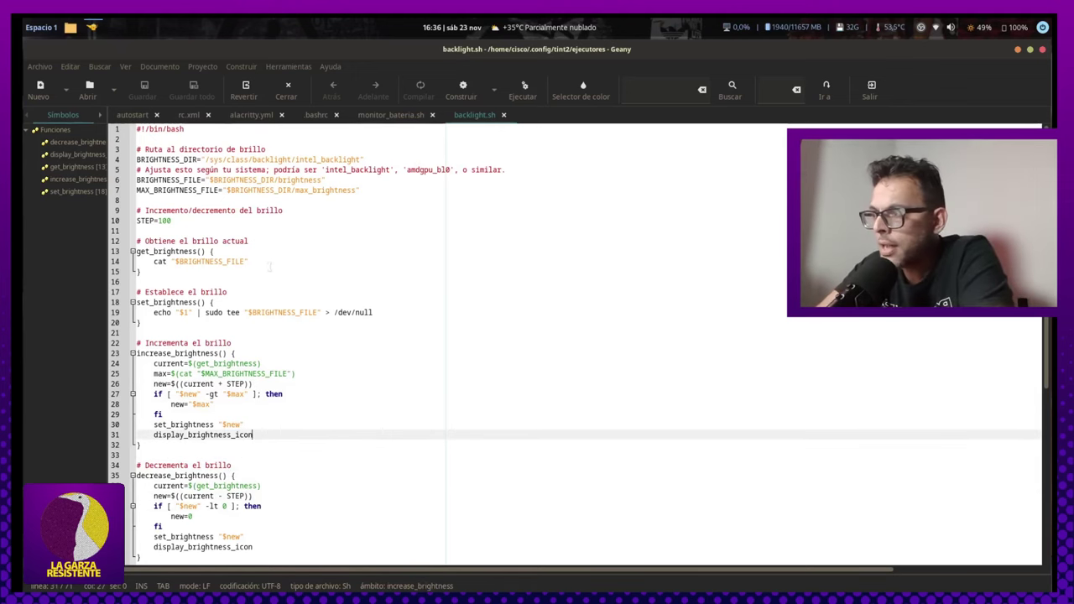
key("Up")
key("Up")
key("Up")
Read on through the decrease_brightness function down to the percentage check in display_brightness_icon.
key("Down")
key("Down")
key("Down")
key("Down")
key("Down")
key("Down")
key("Down")
key("Down")
key("Down")
key("Down")
key("Down")
key("Down")
key("Down")
key("Down")
key("Down")
key("Down")
key("Down")
key("Down")
key("Down")
key("Down")
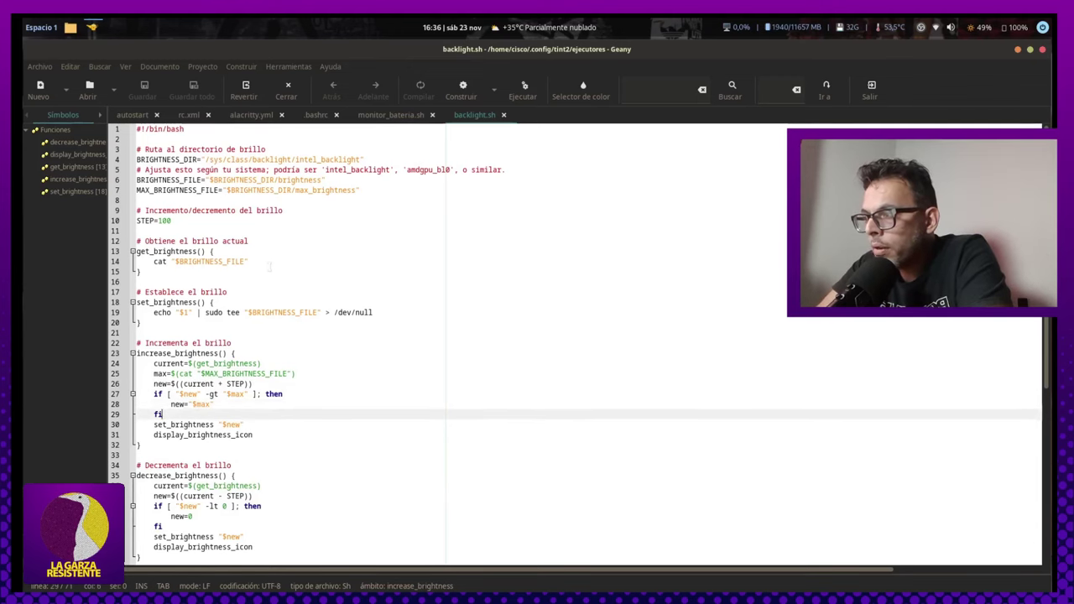
key("Down")
key("Down")
key("Down")
key("Down")
key("Down")
key("Down")
key("Down")
key("Down")
key("Down")
key("Down")
key("Down")
key("Down")
key("Down")
key("Down")
key("Down")
key("Down")
key("Down")
key("Down")
key("Down")
key("Down")
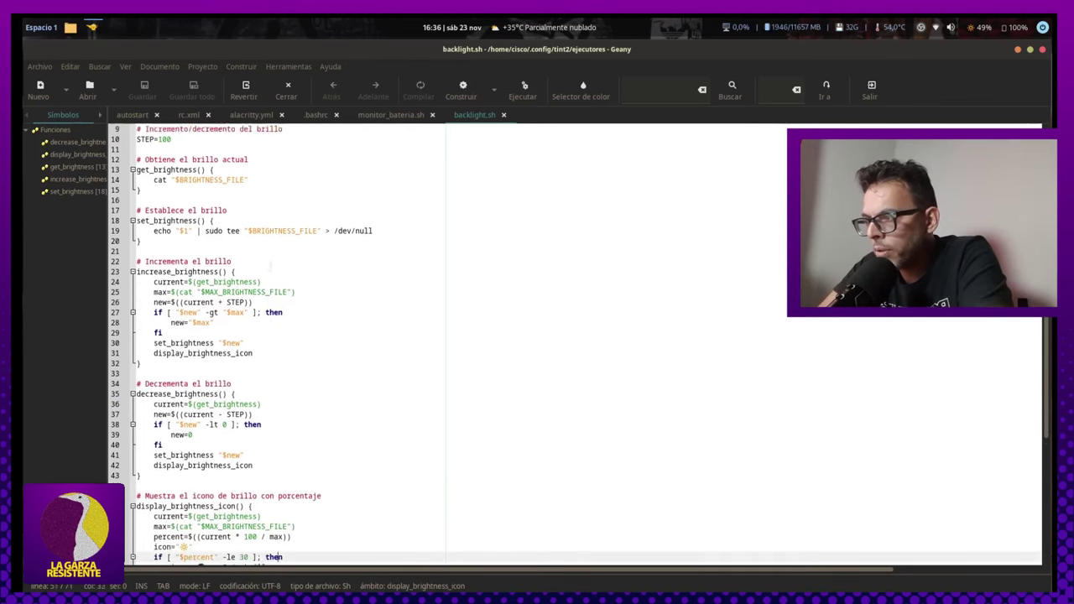
Review the rest of backlight.sh and return to the comment heading the brightness icon function.
key("Up")
key("Up")
key("Up")
key("Up")
key("Up")
key("Up")
key("Up")
key("Up")
key("Up")
key("Up")
key("Up")
key("Up")
key("Up")
key("Up")
key("Up")
key("Up")
key("Up")
key("Up")
key("Up")
key("Up")
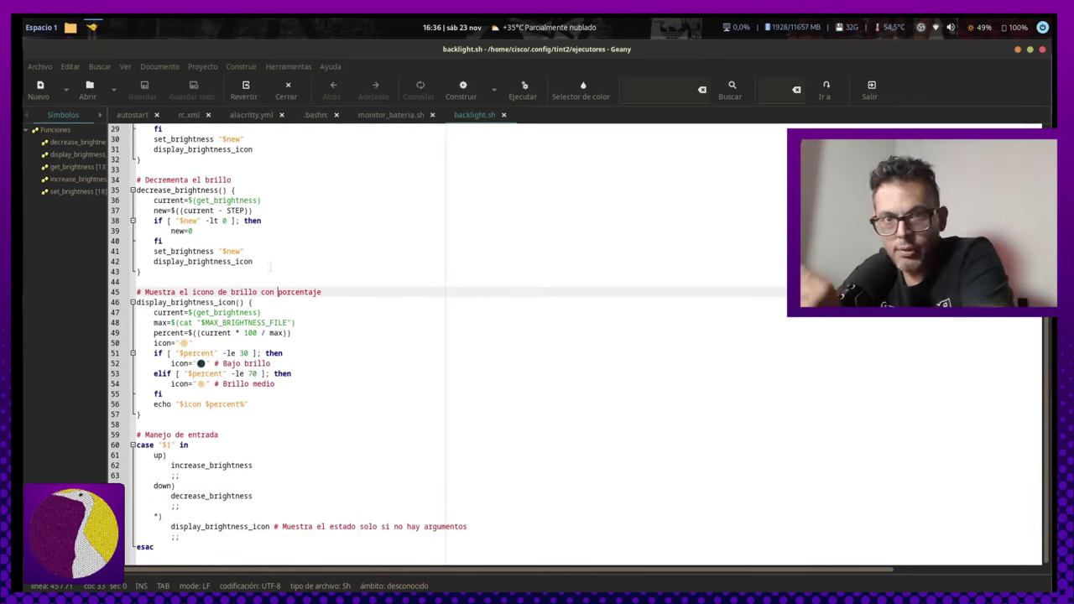
Go into display_brightness_icon and highlight the default sun emoji assigned to the icon variable.
key("Down")
key("Down")
key("Down")
key("Down")
key("Down")
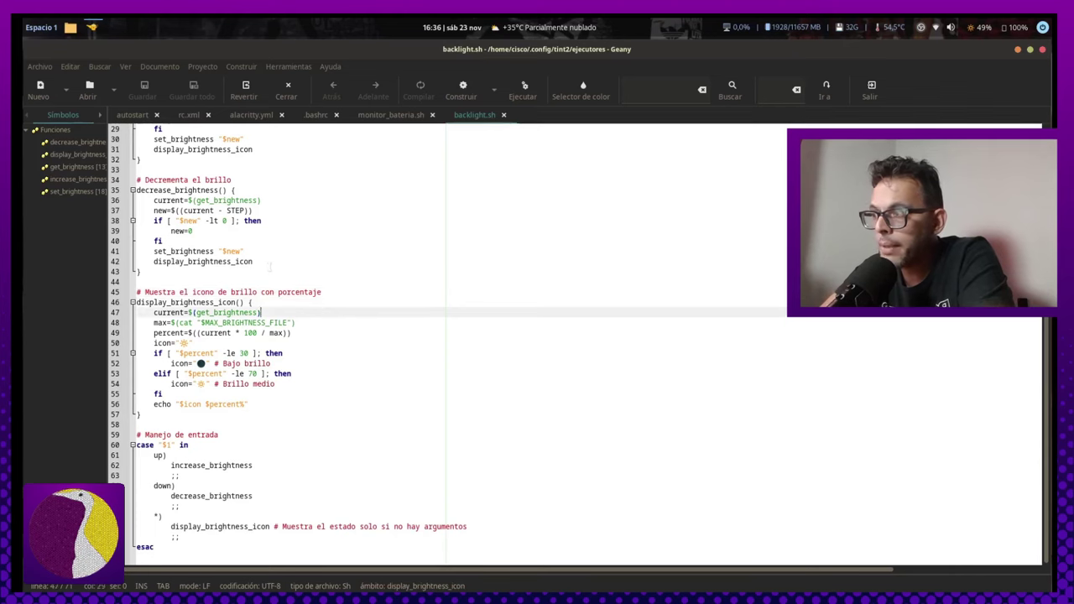
key("Left")
key("Left")
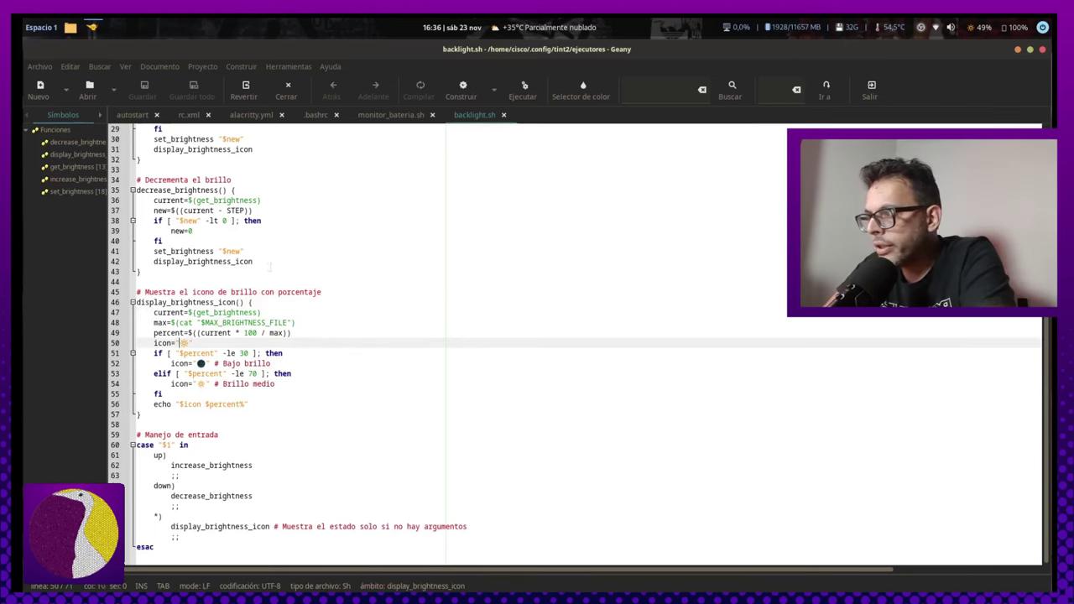
key("Right")
key("Right")
key("Right")
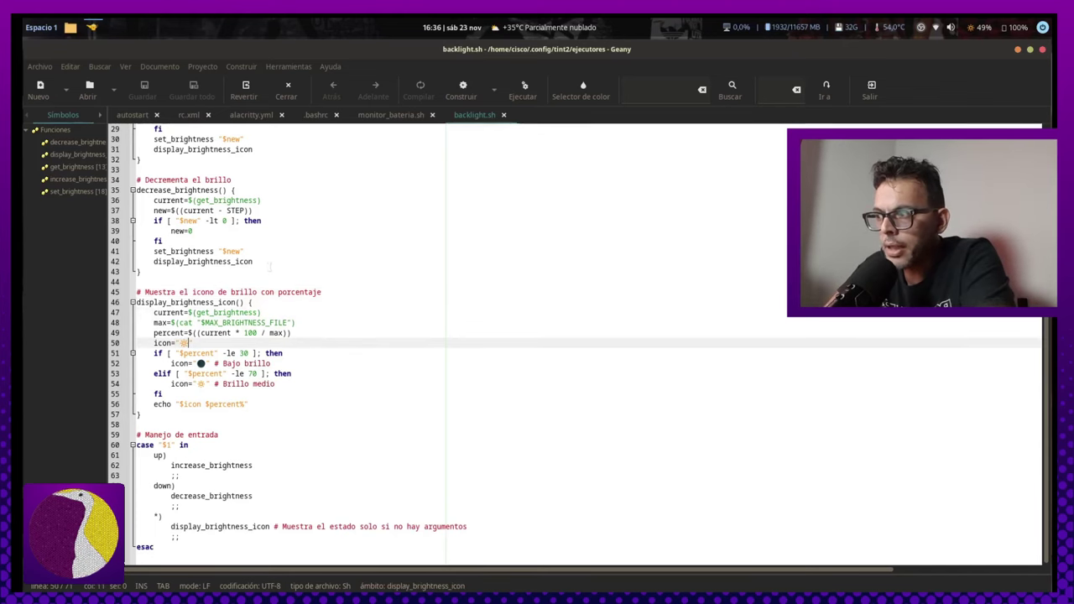
key("shift+Left")
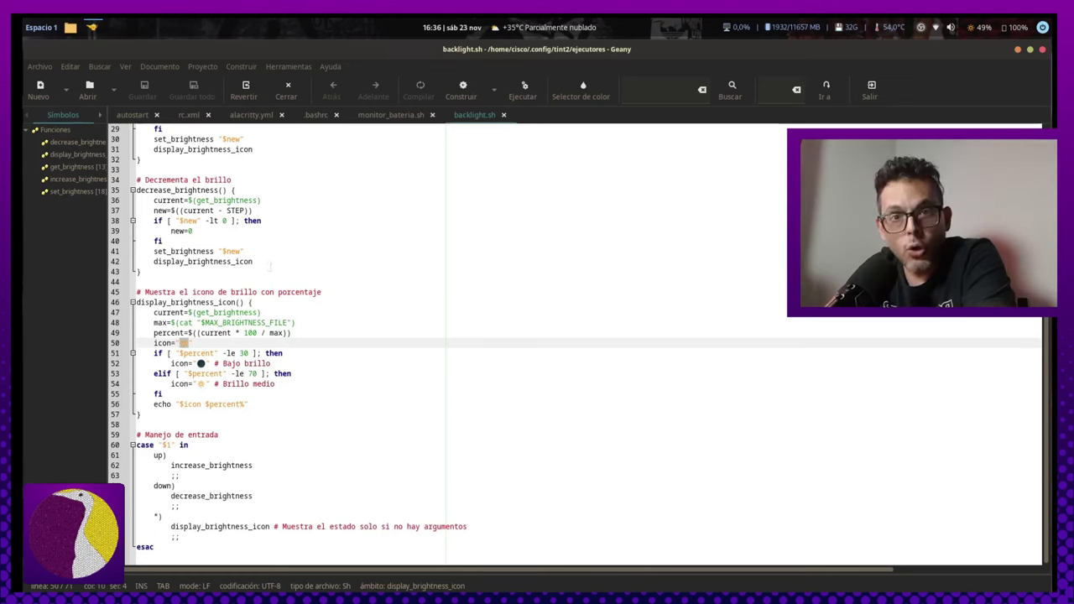
key("Right")
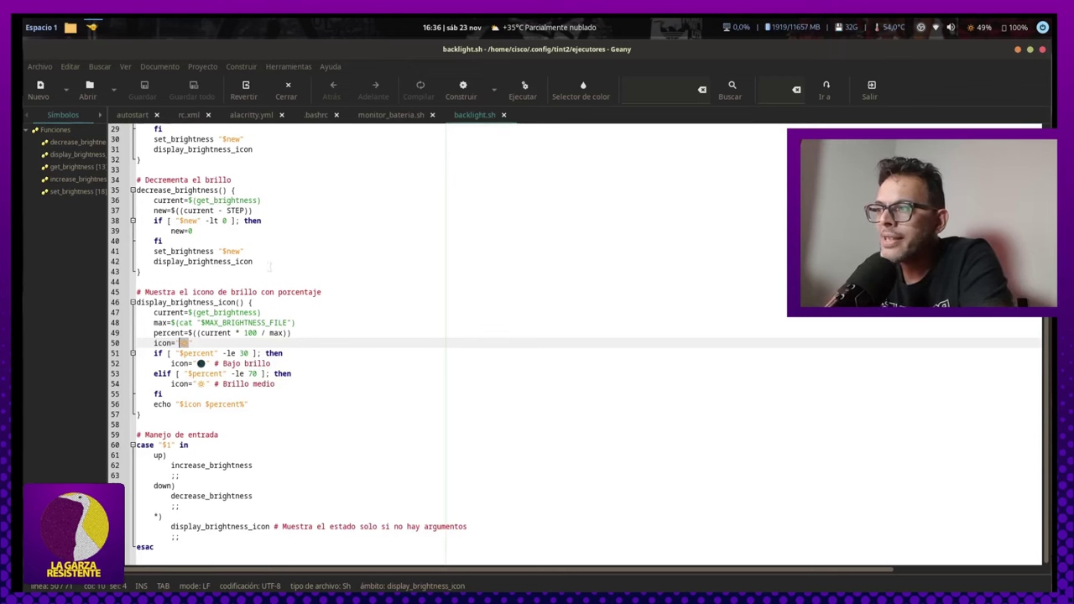
Examine the conditions for 30 and 70 percent and single out the low and medium brightness emojis.
key("Down")
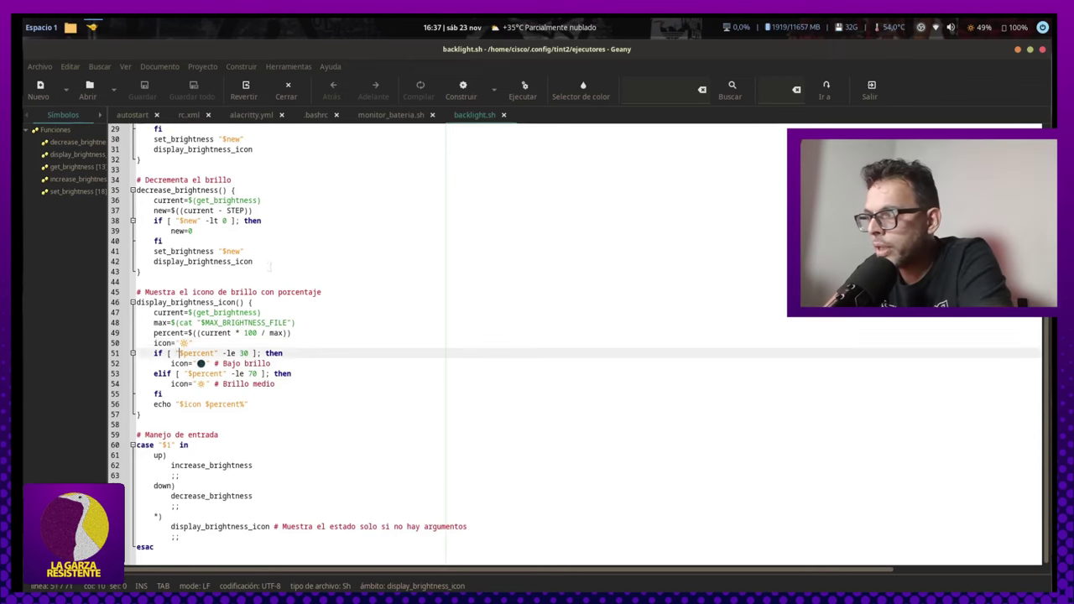
key("Up")
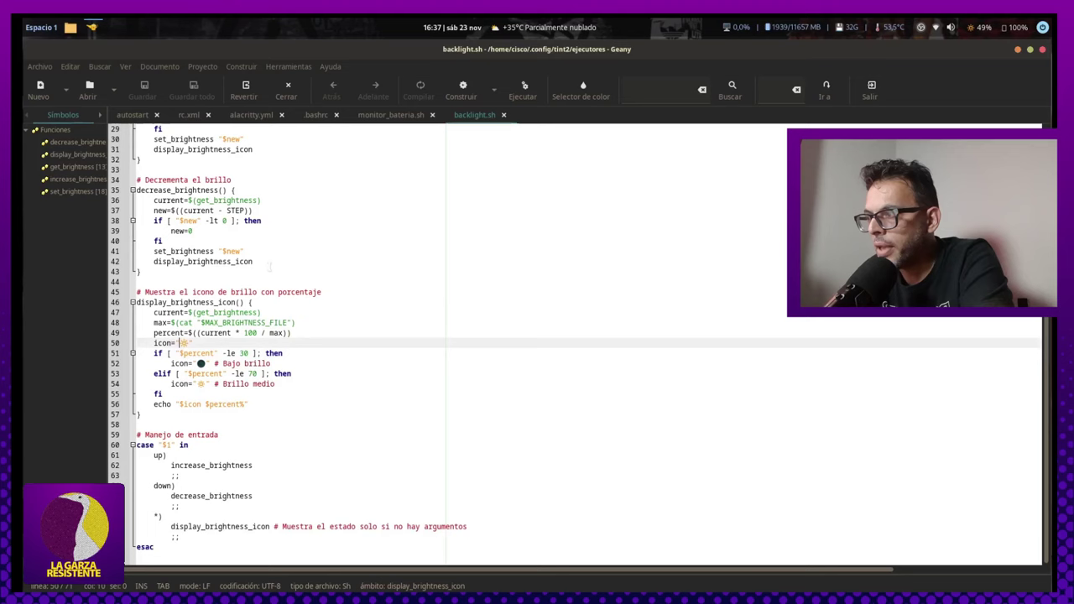
key("Down")
key("Down")
key("Up")
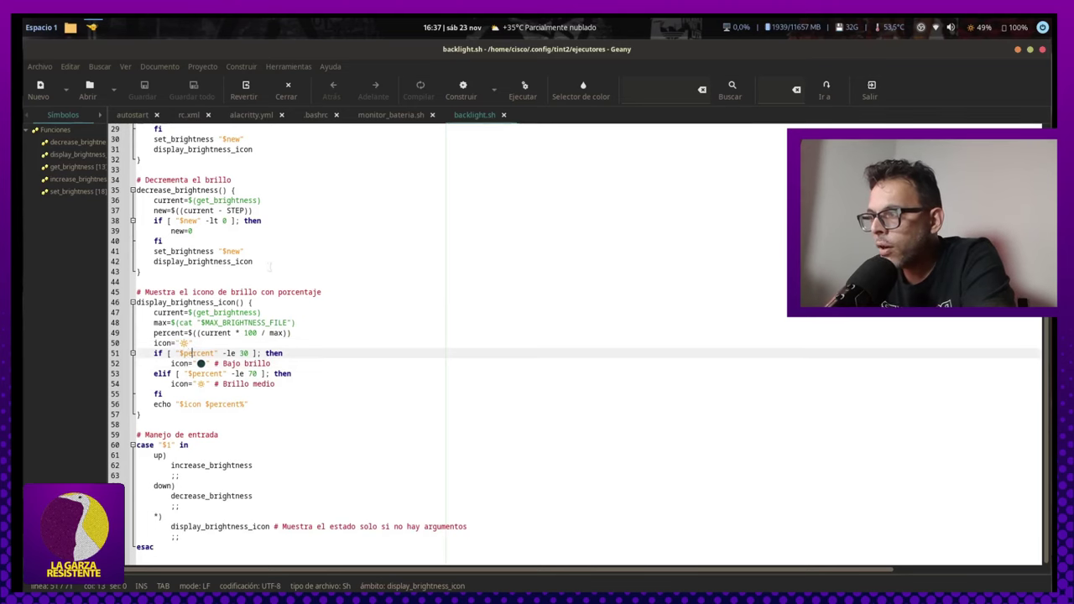
key("Down")
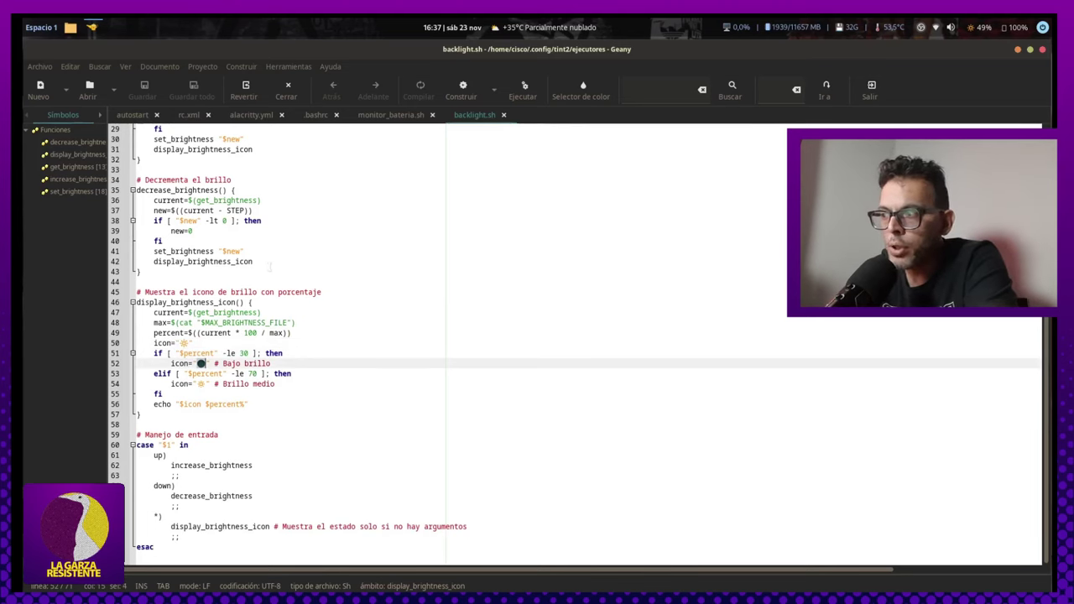
key("Down")
key("Down")
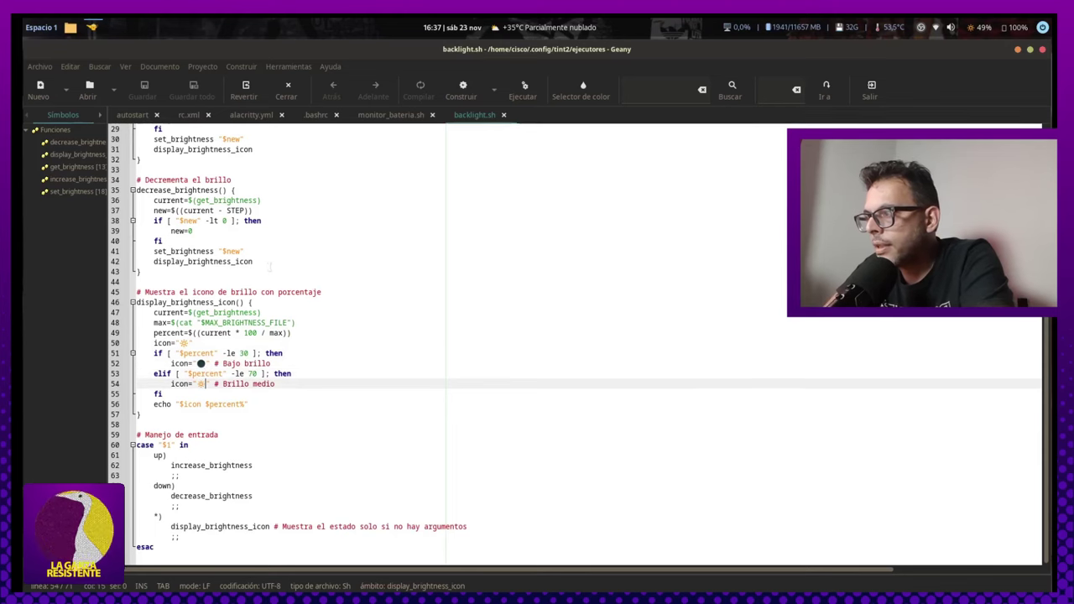
Compare the default, low and medium brightness emojis assigned in display_brightness_icon with their 30 and 70 percent conditions.
key("Up")
key("Up")
key("Up")
key("Down")
key("Down")
key("Down")
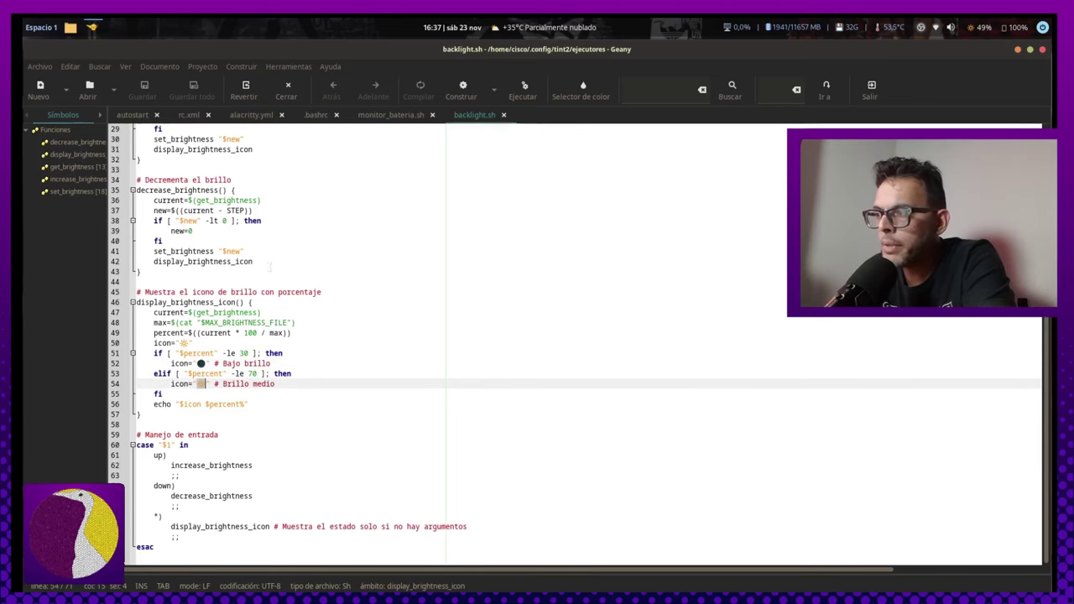
key("Up")
key("Up")
key("Up")
key("Up")
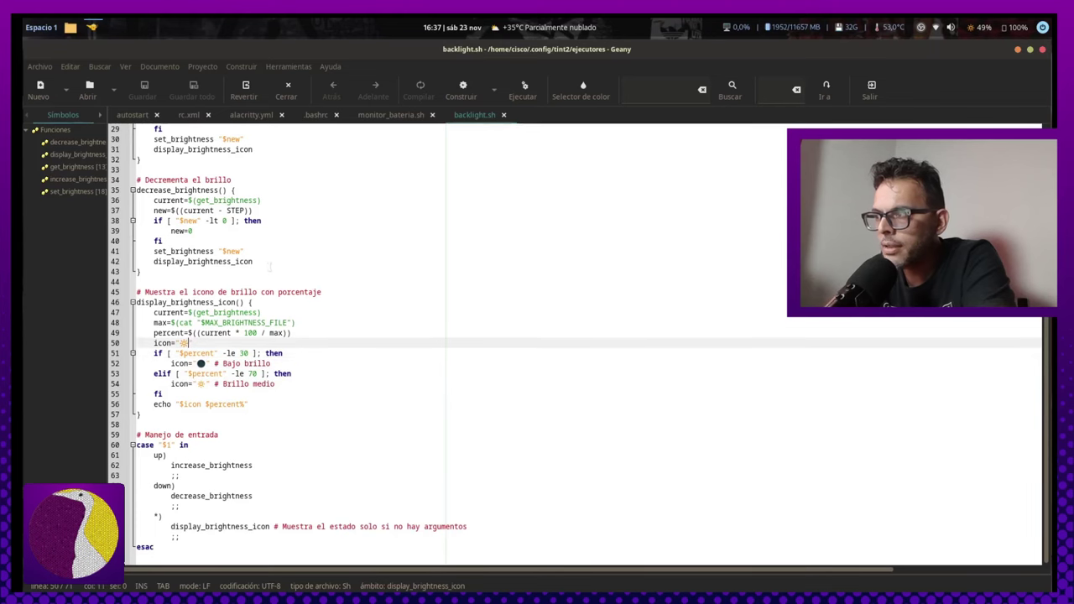
key("Down")
key("Down")
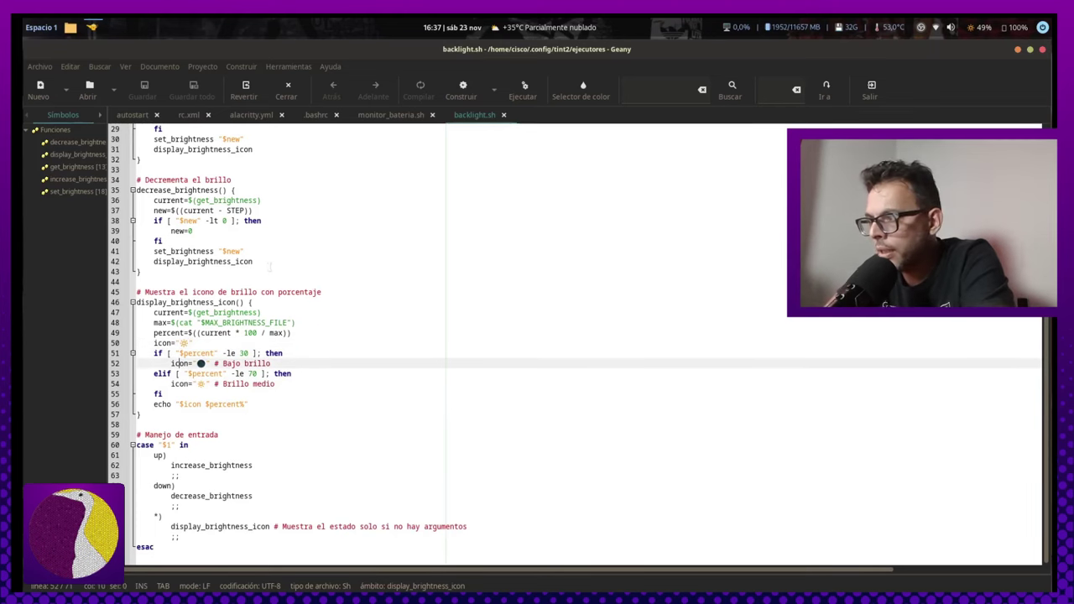
Read the rest of backlight.sh, covering the up, down and default cases that handle the script's input.
key("Down")
key("Down")
key("Down")
key("Down")
key("Down")
key("Down")
key("Down")
key("Down")
key("Down")
key("Down")
key("Down")
key("Down")
key("Down")
key("Down")
key("Down")
key("Down")
key("Down")
key("Down")
key("Up")
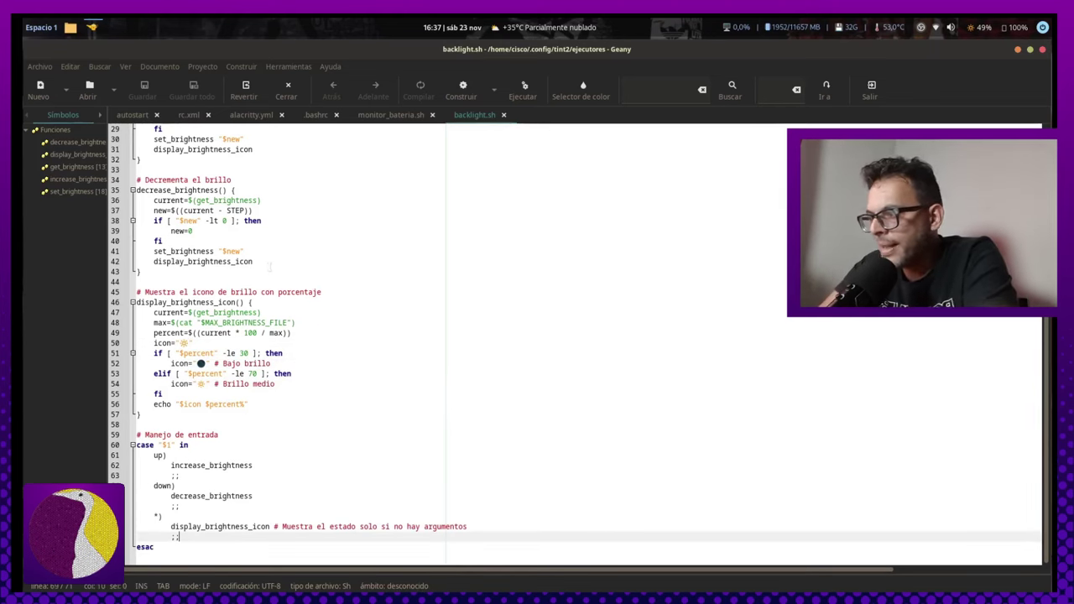
key("Up")
key("Up")
key("Up")
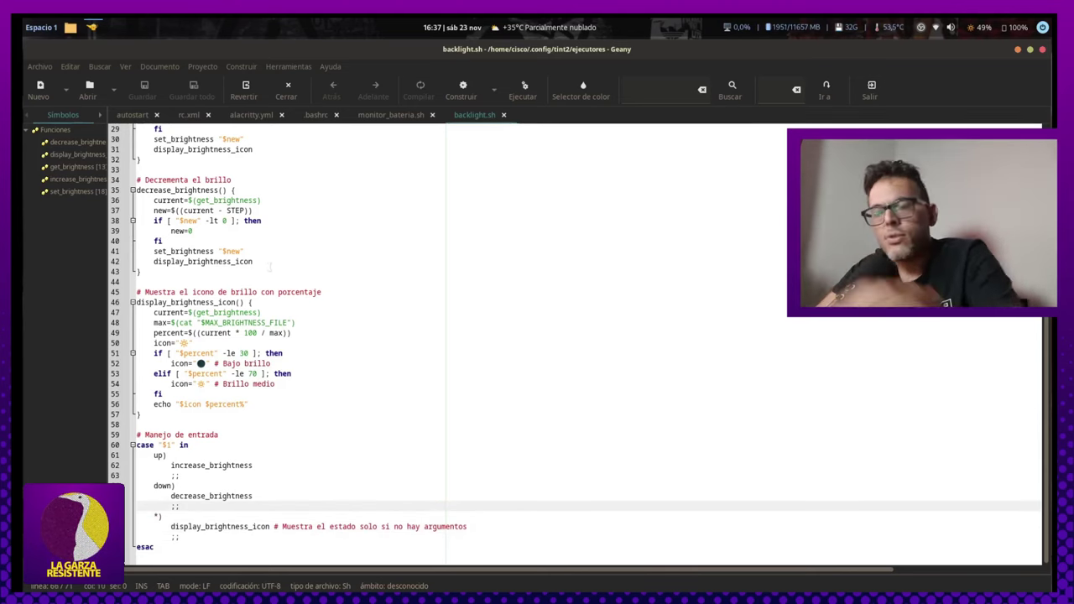
Demonstrate the start of a chmod +x command in a terminal opened on the ejecutores folder, and discard it without running.
key("alt+Tab")
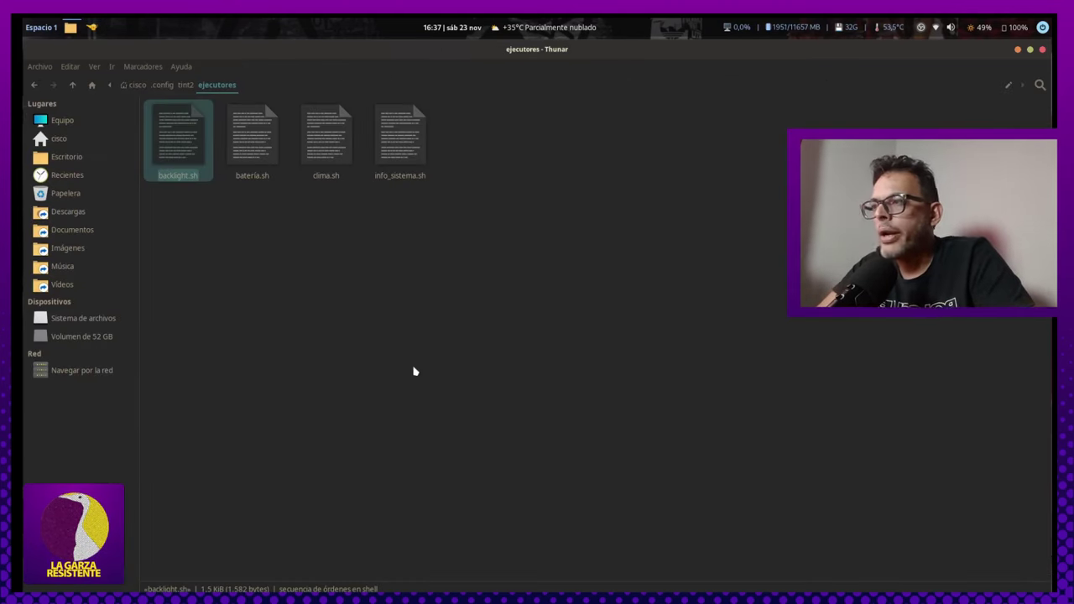
left_click(394, 319)
right_click(364, 282)
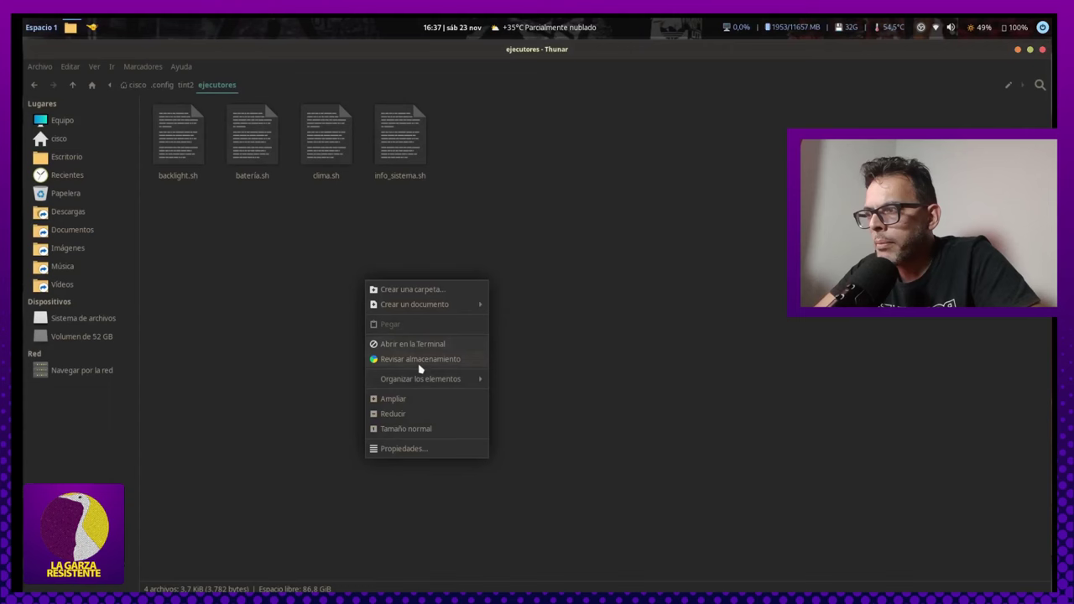
left_click(421, 349)
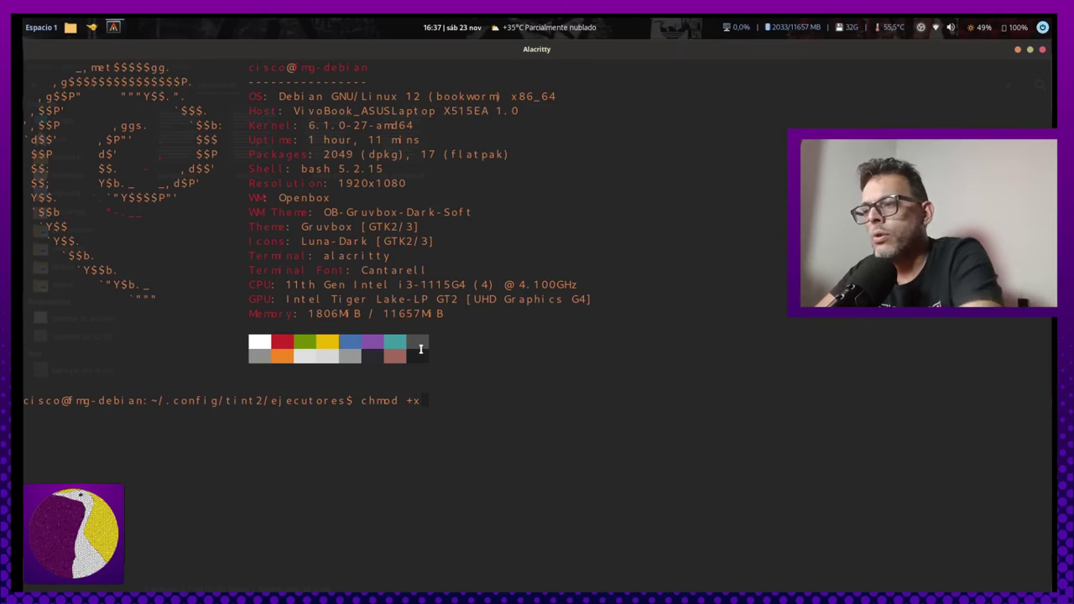
key("BackSpace")
key("BackSpace")
key("BackSpace")
key("BackSpace")
key("BackSpace")
key("BackSpace")
key("BackSpace")
key("BackSpace")
key("BackSpace")
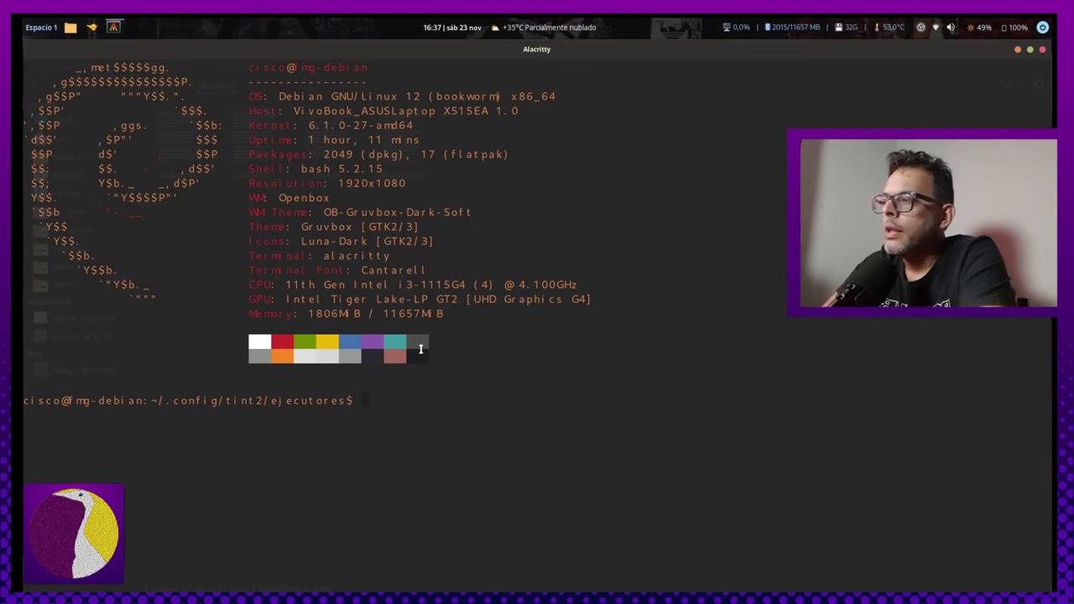
key("ctrl+d")
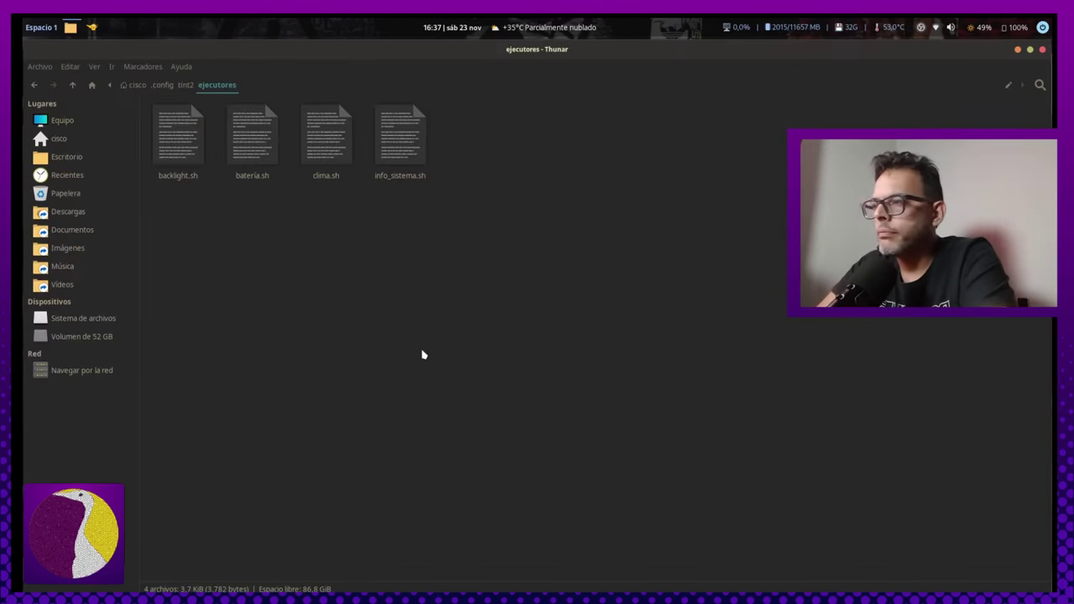
Launch the tint2 panel manager, open the panel's Propiedades window and maximize it.
key("super")
type("tint")
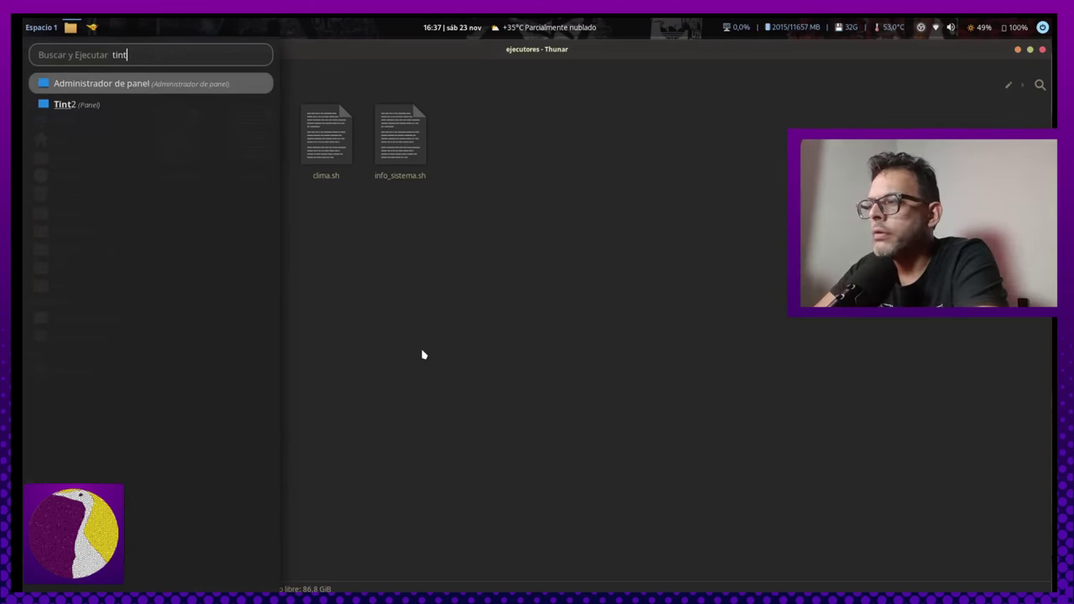
key("Return")
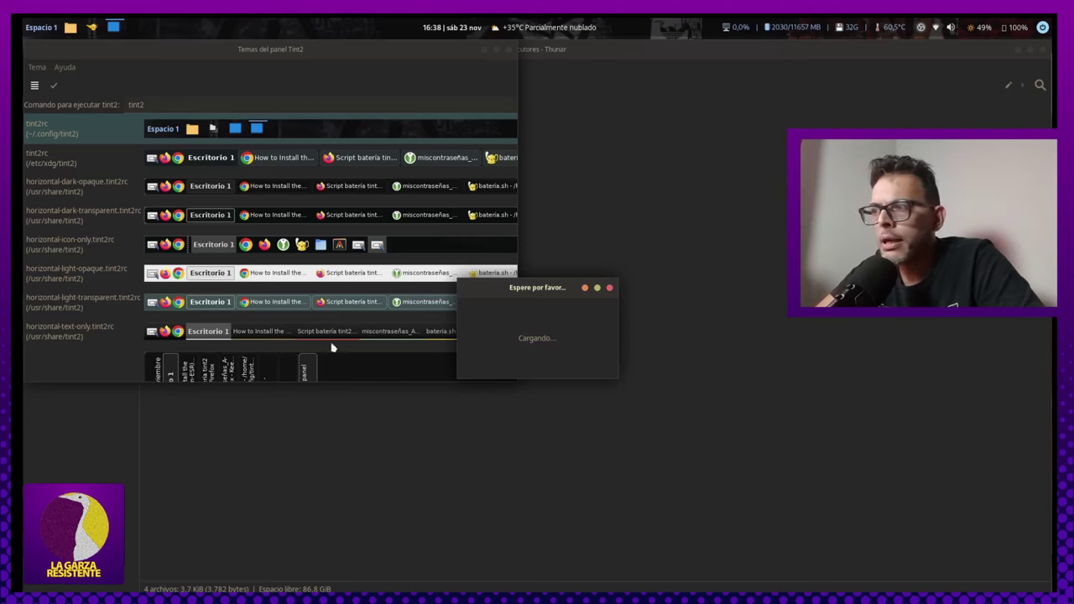
double_click(397, 262)
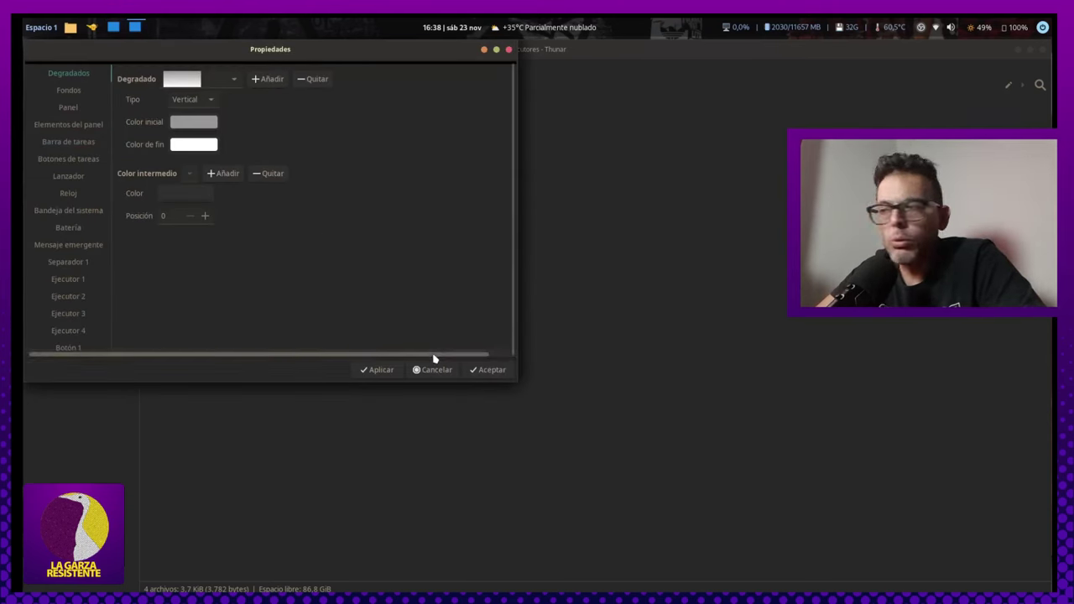
left_click_drag(360, 52, 646, 189)
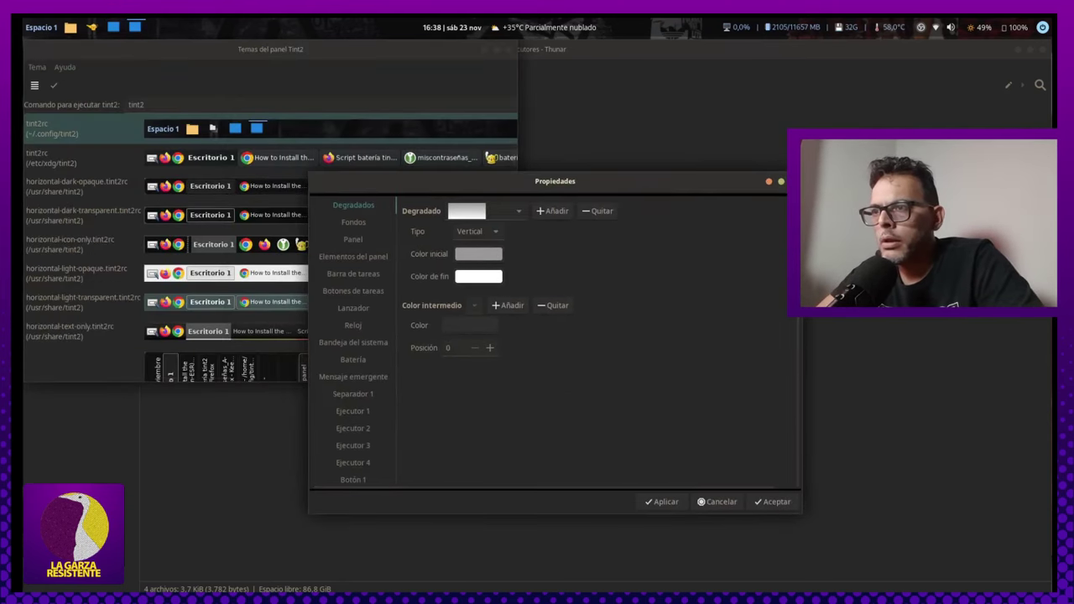
left_click(780, 182)
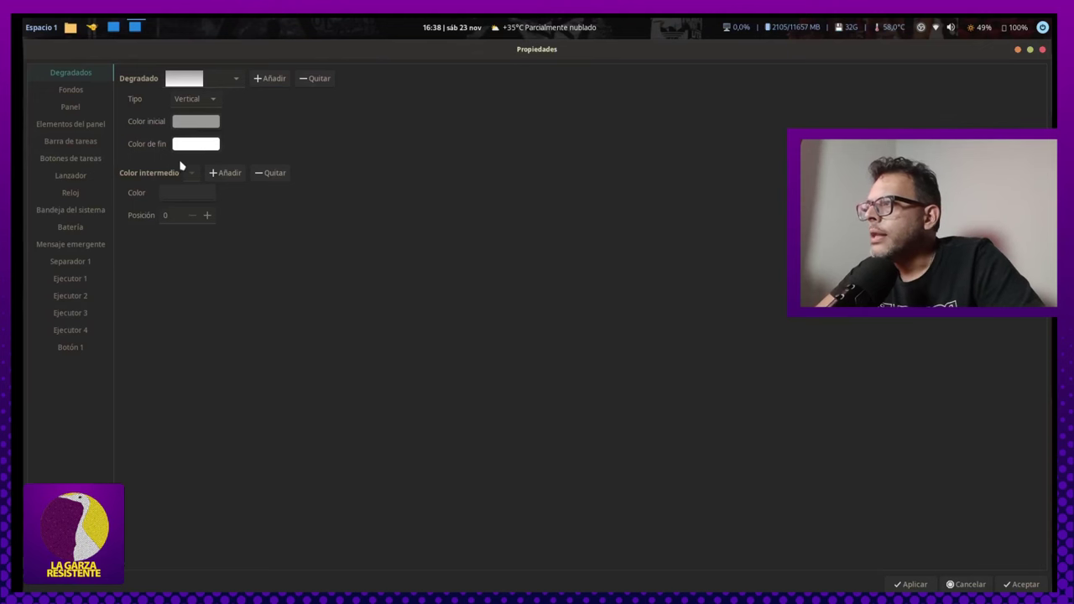
Review the background, panel geometry and panel element settings of the tint2 panel.
left_click(65, 91)
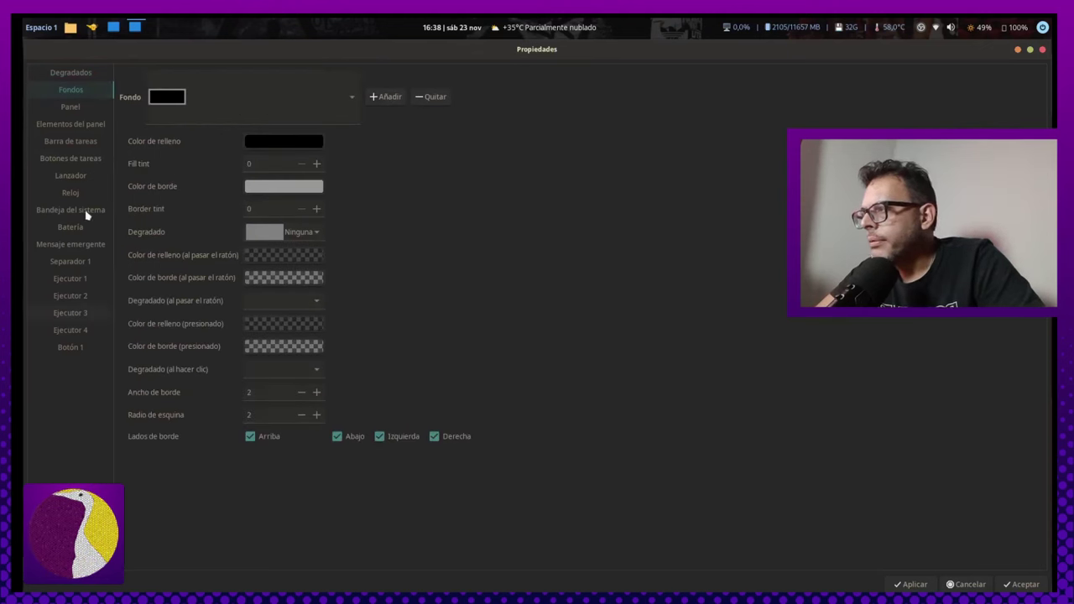
left_click(80, 124)
left_click(77, 107)
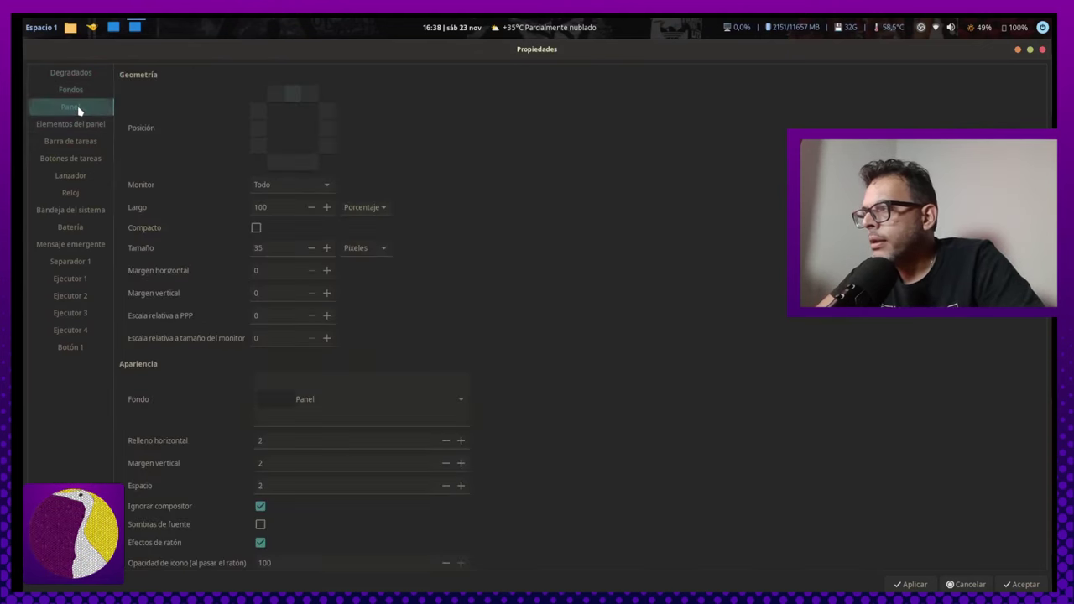
left_click(79, 123)
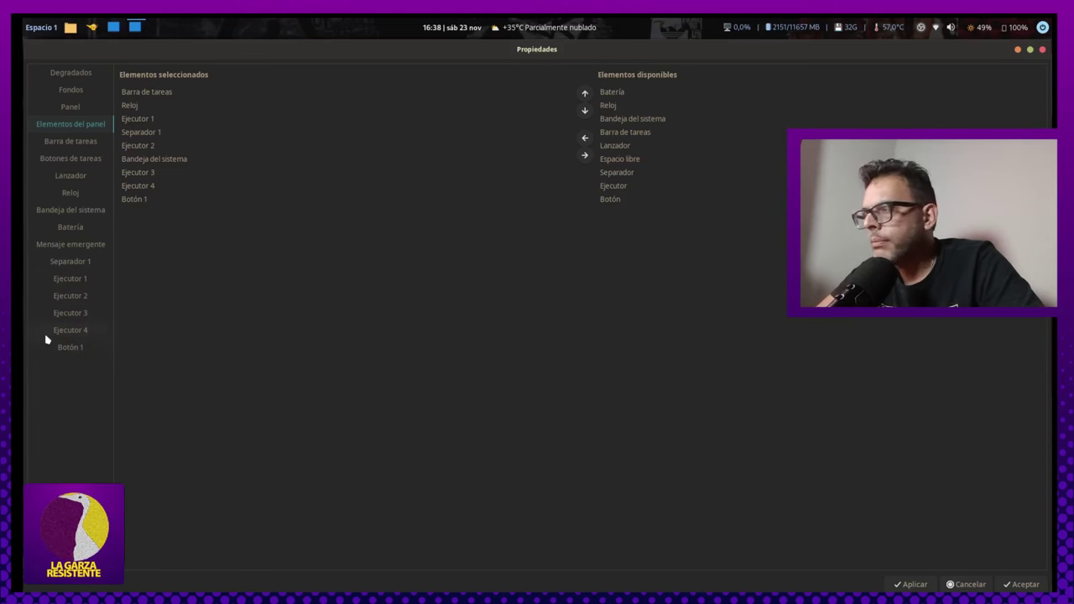
Review executors 1 and 2, and examine how Ejecutor 3 runs backlight.sh, including its mouse-wheel commands.
left_click(59, 280)
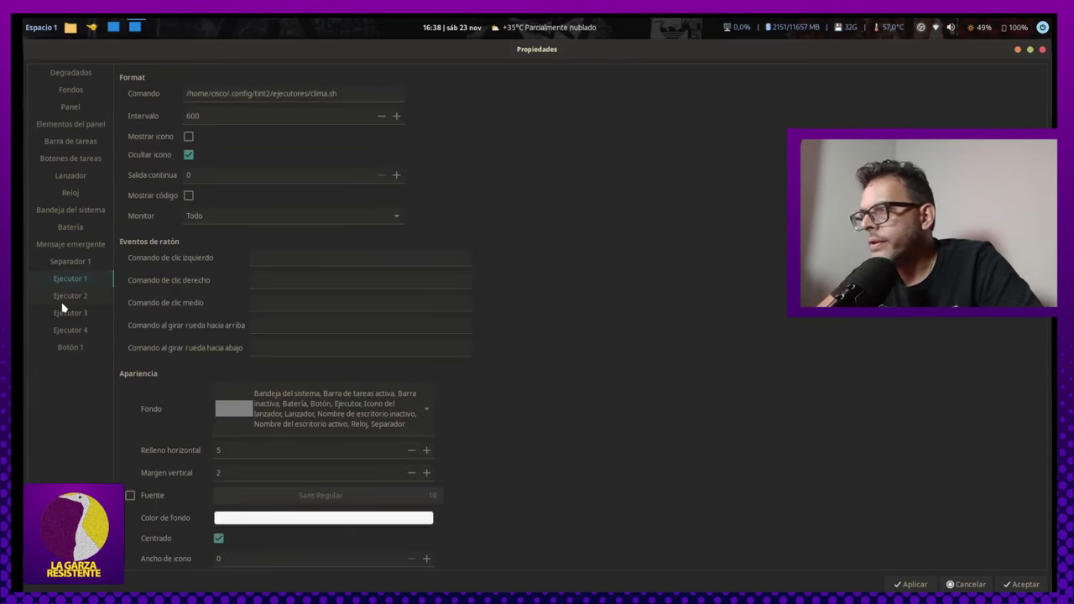
left_click(67, 299)
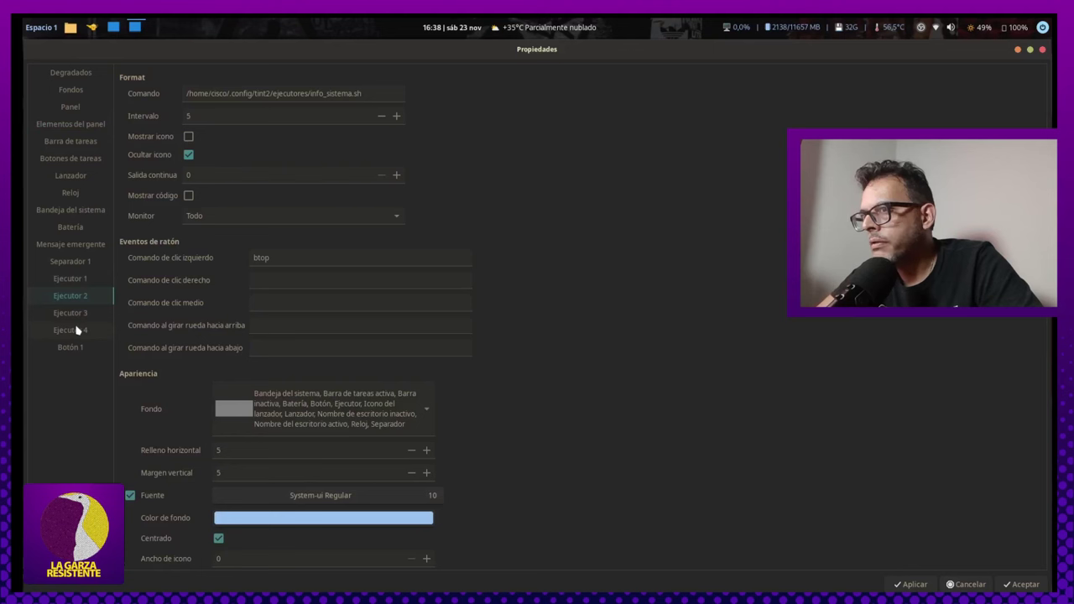
left_click(73, 313)
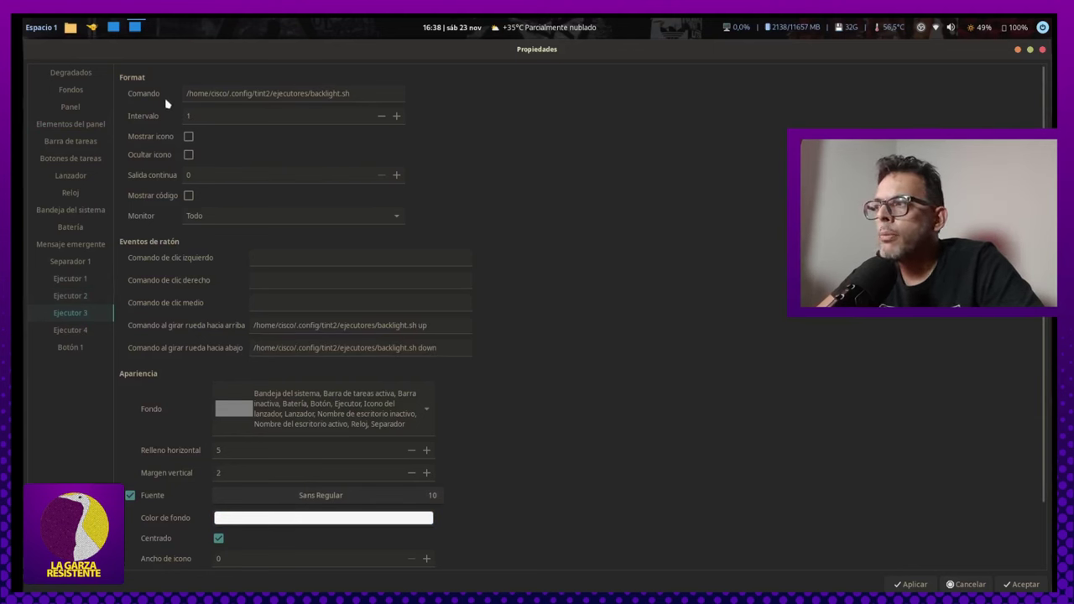
left_click_drag(189, 95, 334, 111)
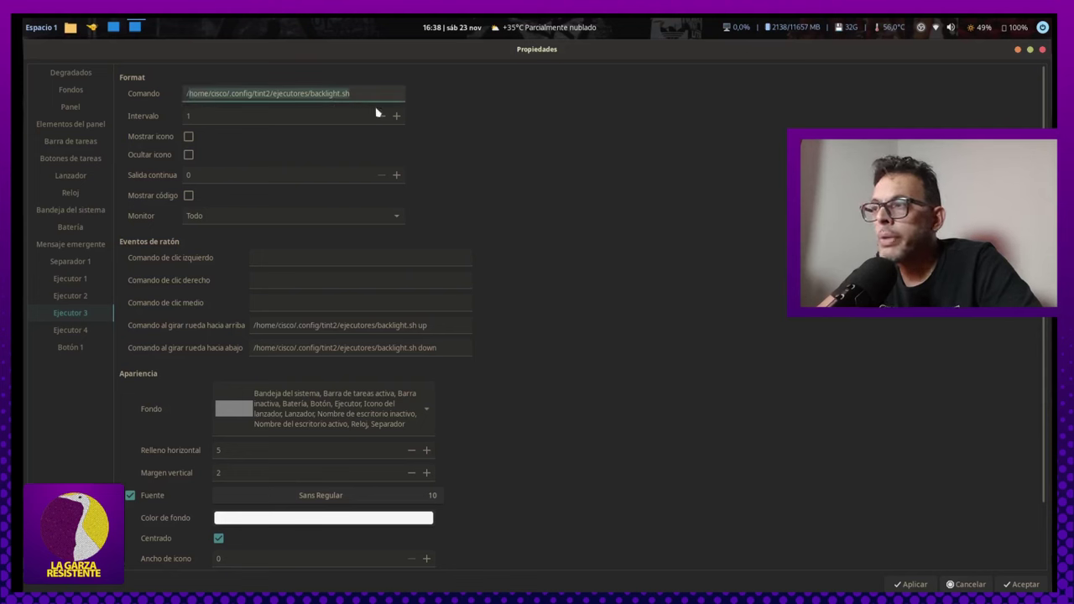
left_click(367, 93)
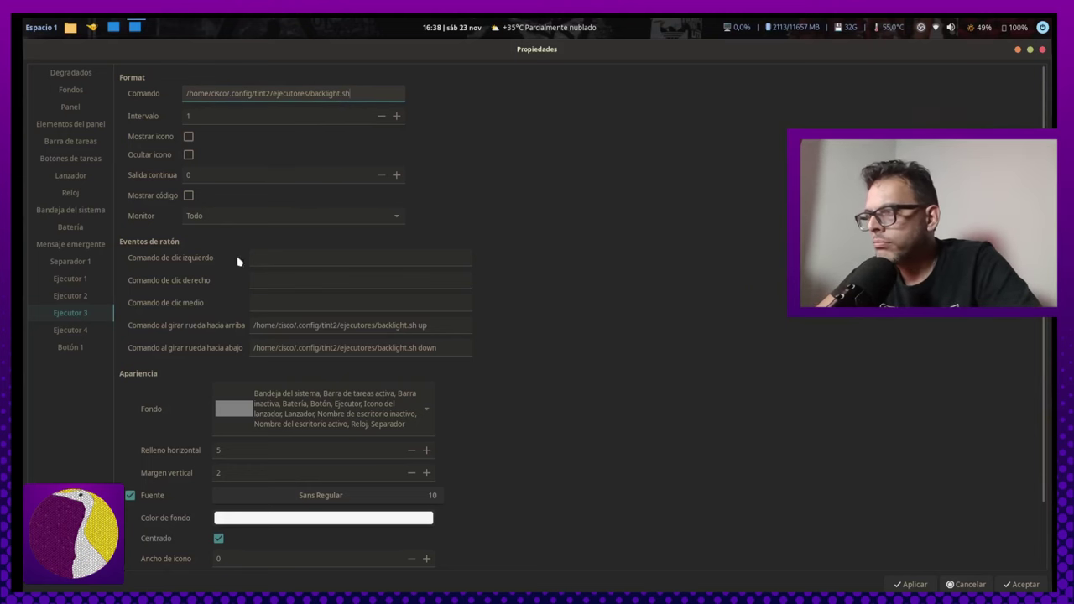
scroll(561, 363, "down", 3)
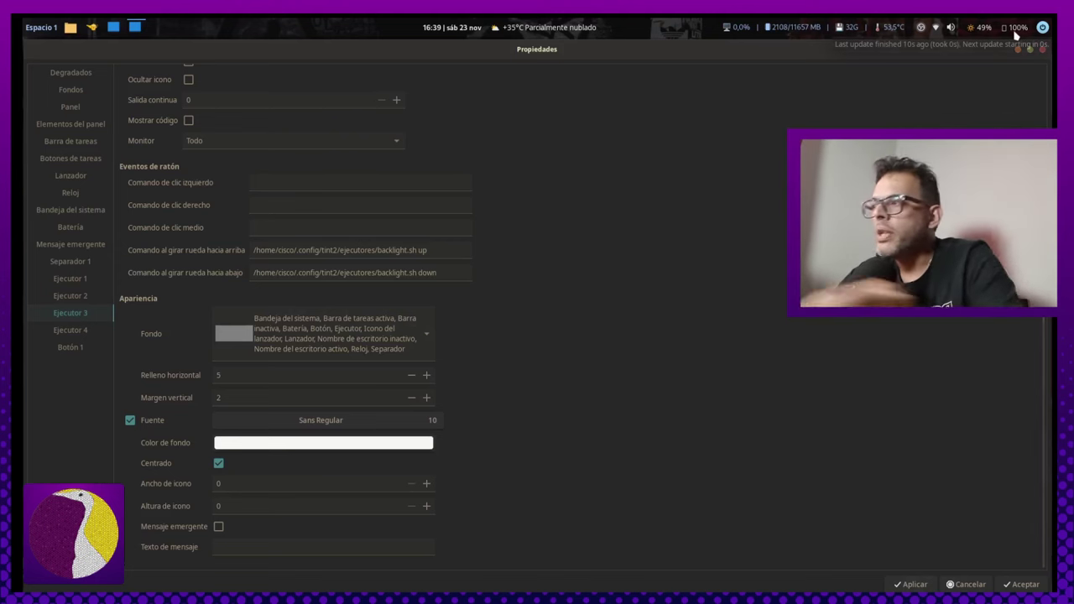
Examine the command, interval and appearance settings of Ejecutor 4, which runs batería.sh.
left_click(87, 334)
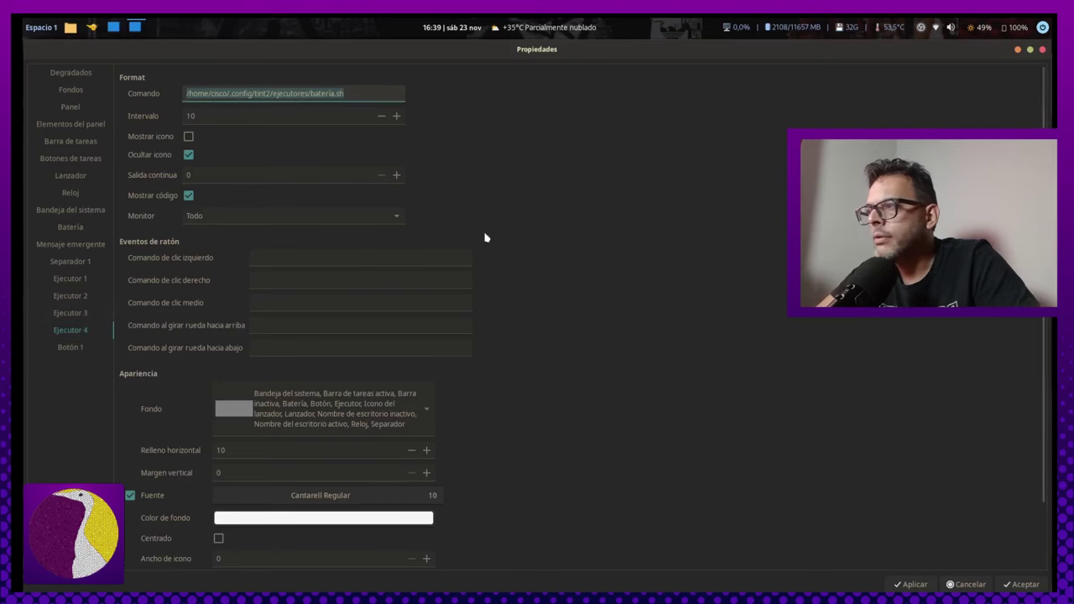
scroll(539, 408, "down", 3)
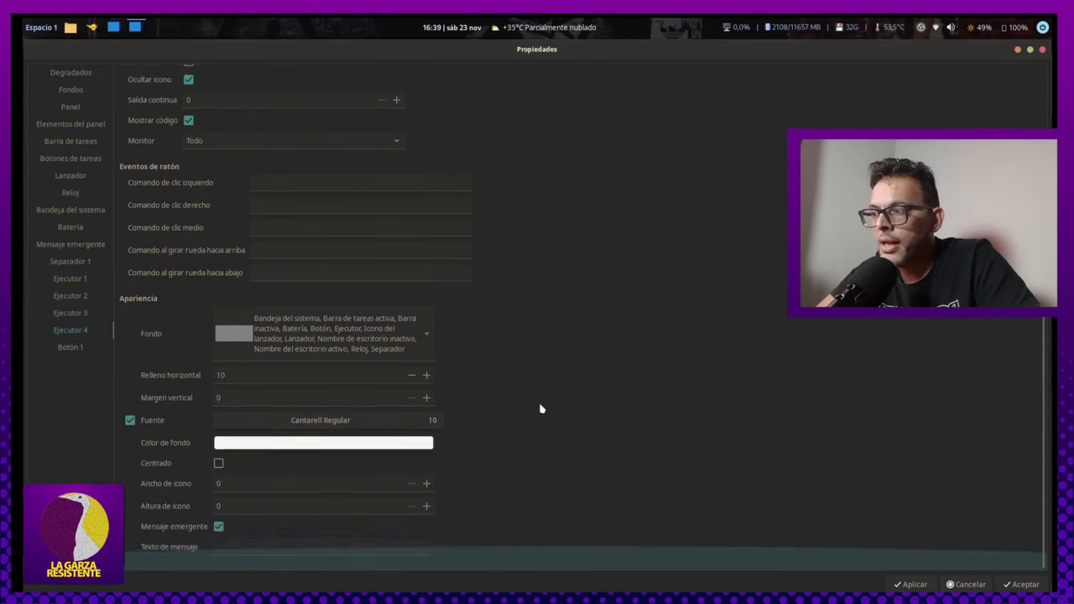
scroll(537, 379, "up", 3)
Open batería.sh from the ejecutores folder in Geany and read its battery path, charge, status and icon variables.
key("alt+Tab")
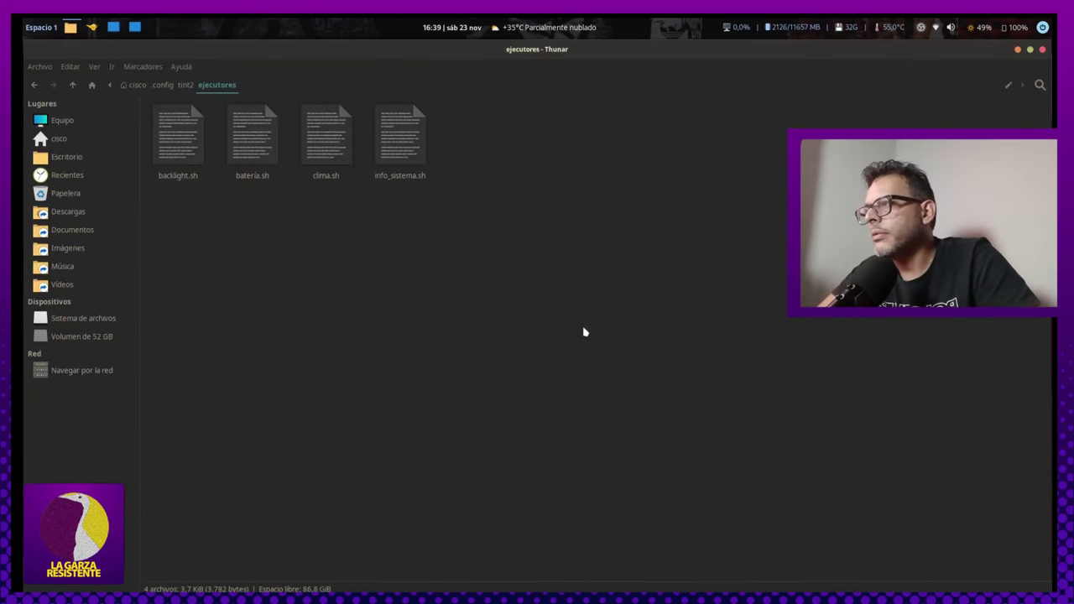
double_click(265, 151)
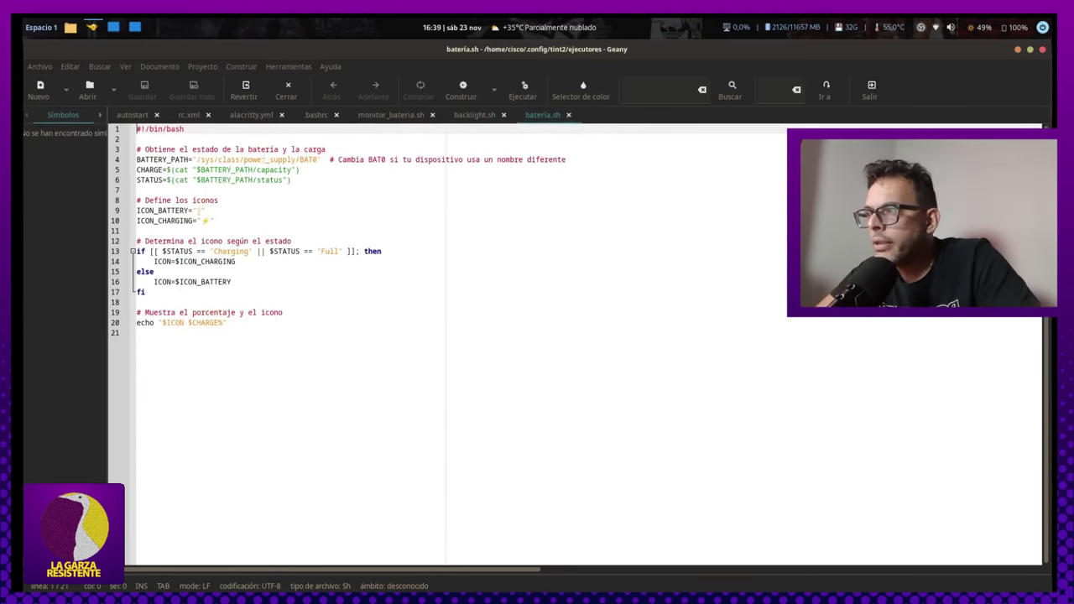
left_click(265, 160)
key("Down")
key("Down")
key("Down")
key("Down")
key("Down")
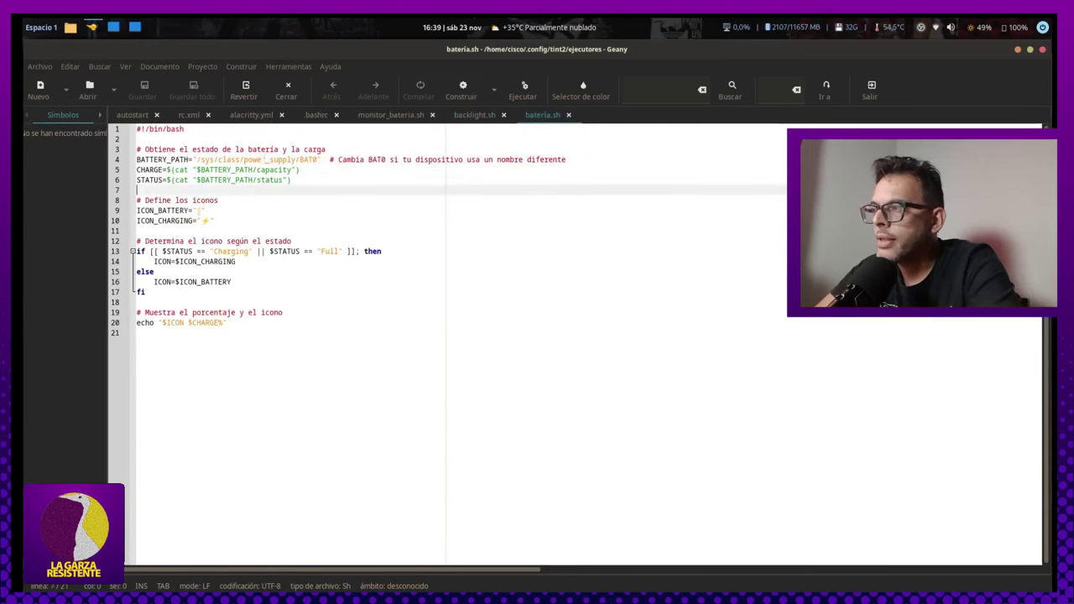
key("Down")
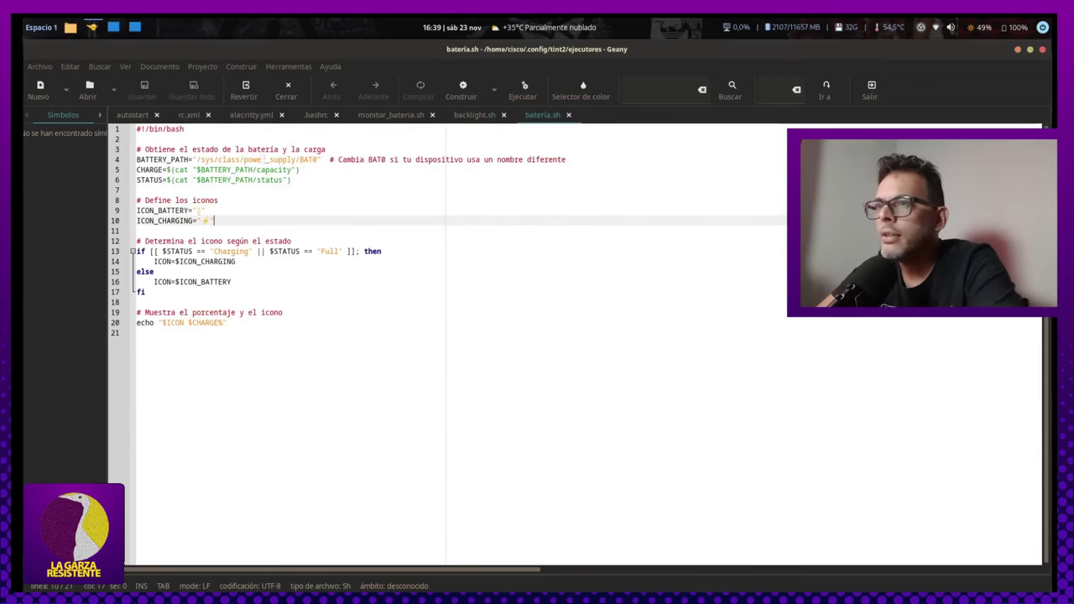
Read the charging status condition in batería.sh and the final line that outputs the icon and charge percentage.
key("Down")
key("Down")
key("Down")
key("Down")
key("Down")
key("Down")
key("Down")
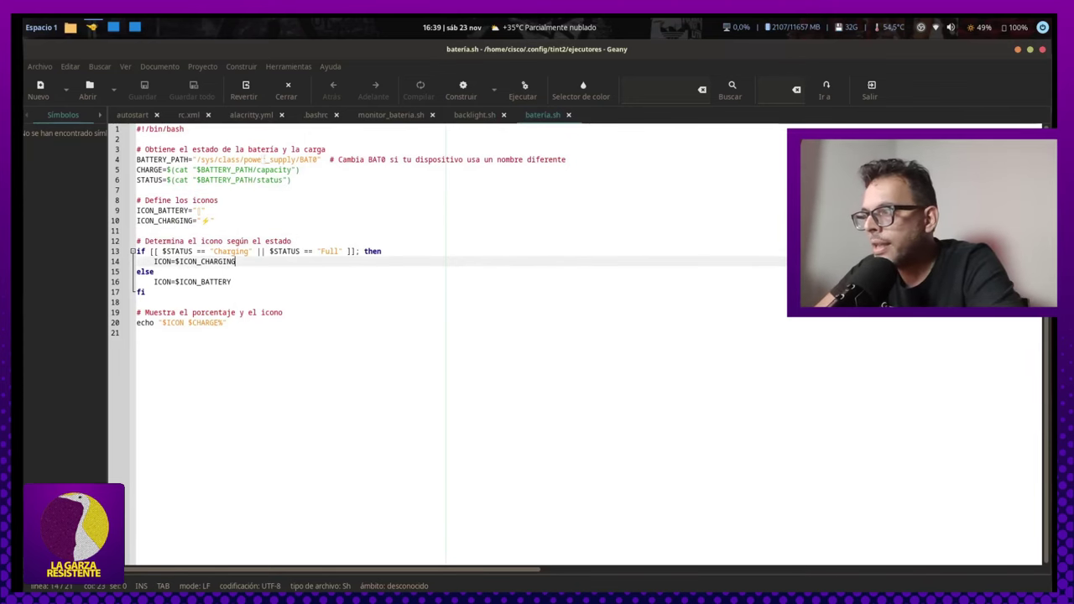
key("Down")
key("Down")
key("Down")
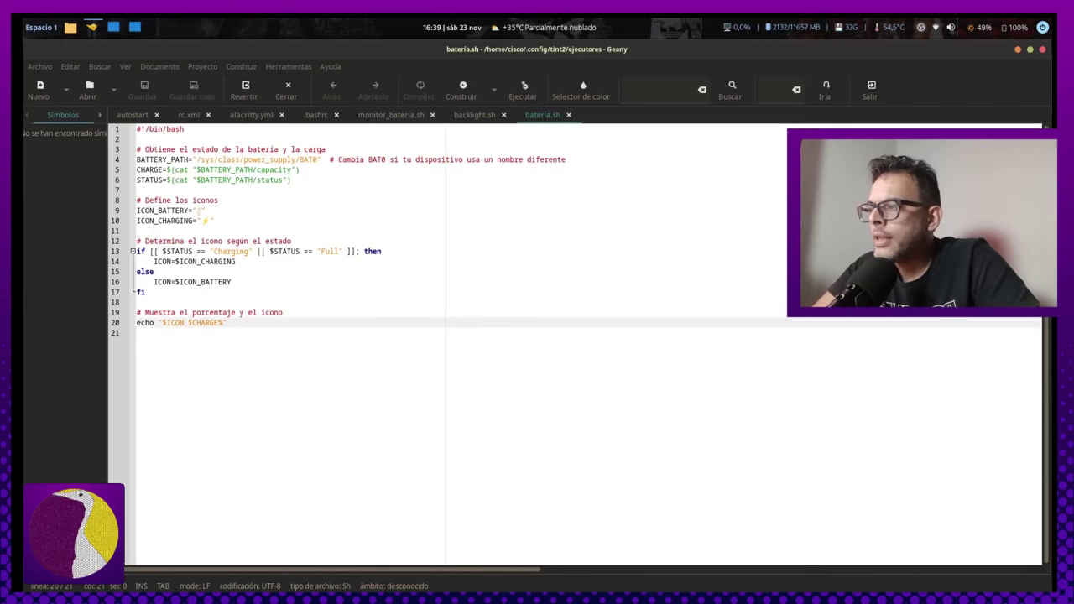
Quit Geany, open clima.sh from the ejecutores folder and start reading its code.
key("ctrl+q")
left_click(414, 269)
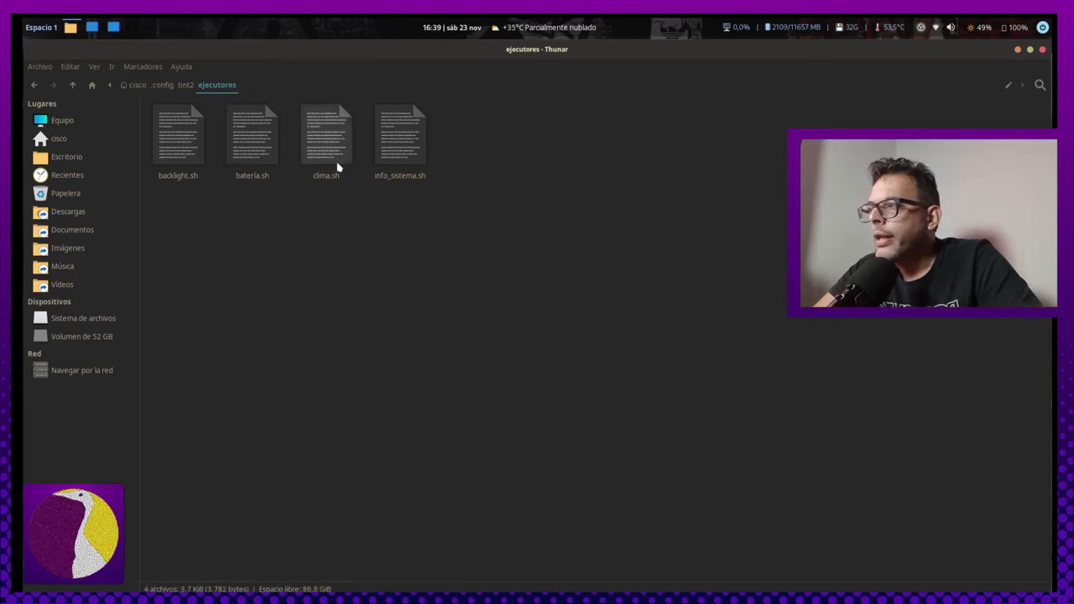
right_click(338, 168)
left_click(377, 173)
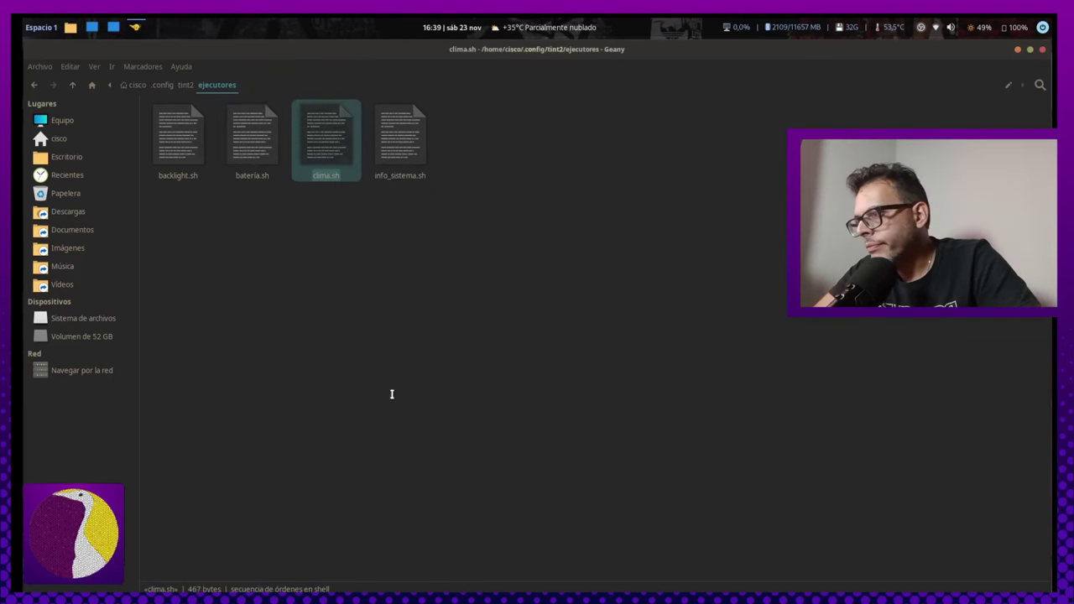
key("Down")
key("Down")
key("Down")
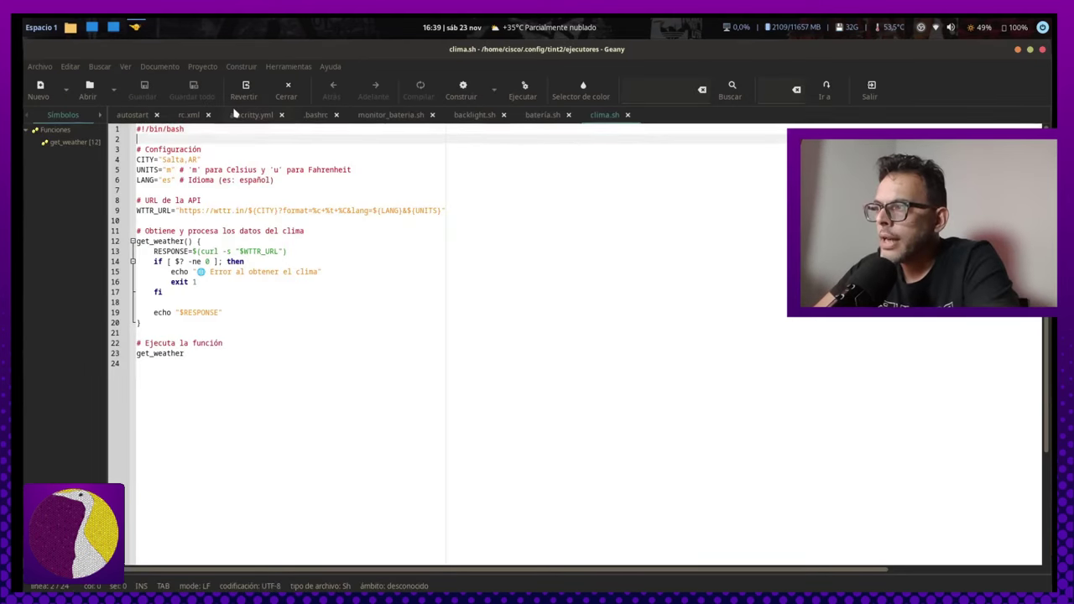
Read the CITY, UNITS and LANG configuration variables at the start of clima.sh.
key("End")
key("Left")
key("Left")
key("Left")
key("Left")
key("Left")
key("Left")
key("Left")
key("Left")
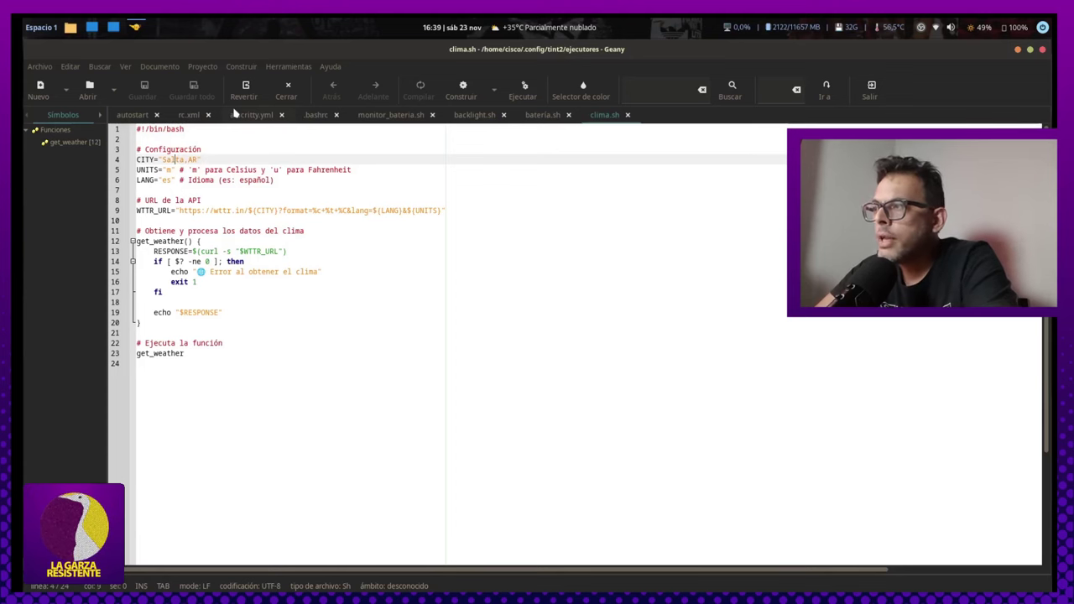
key("Down")
key("Left")
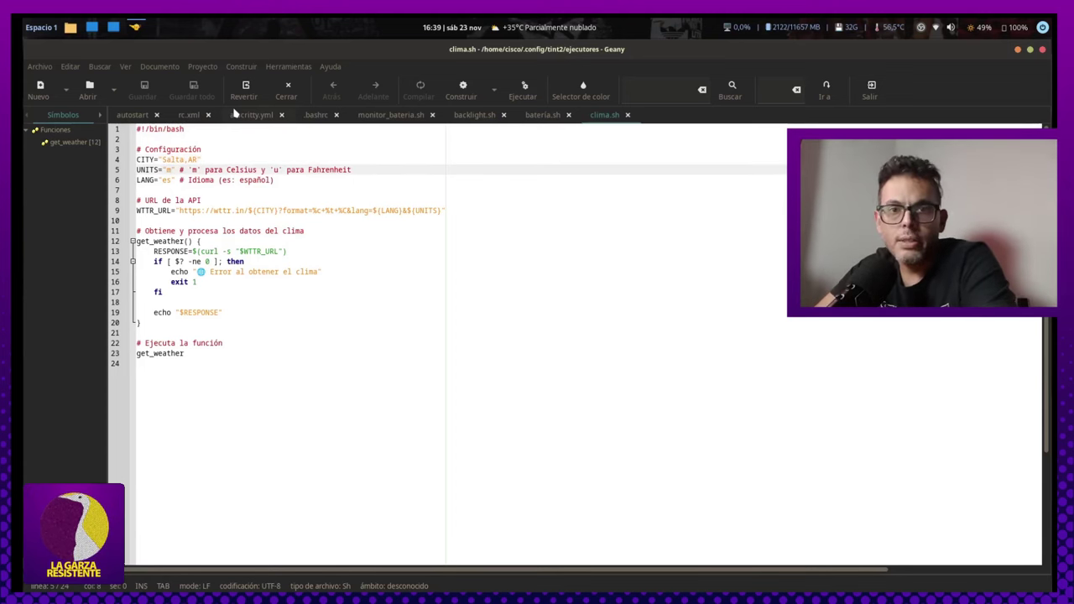
key("Right")
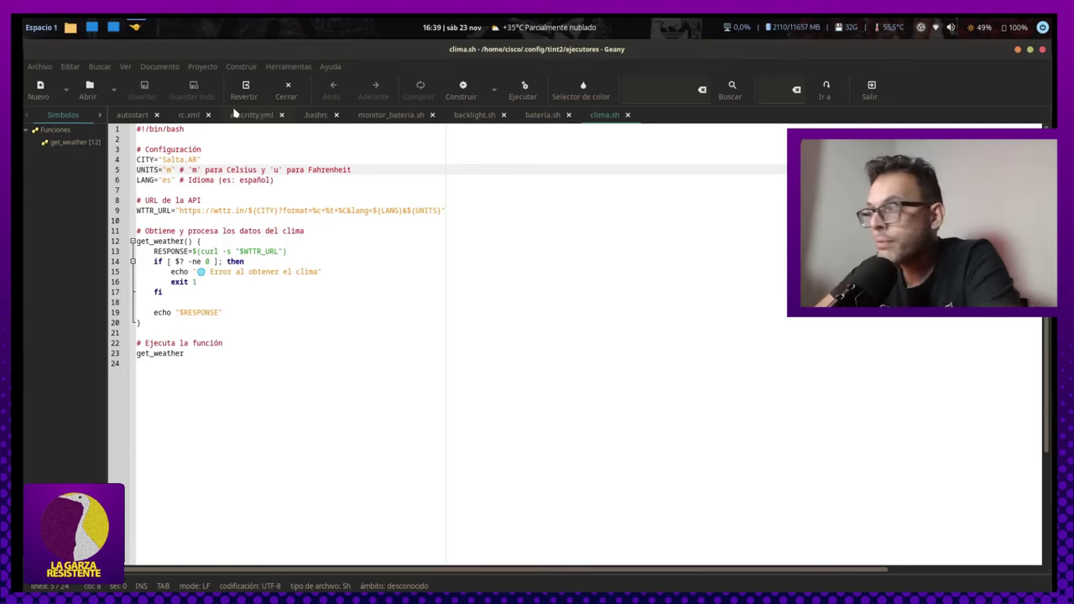
key("Down")
key("Left")
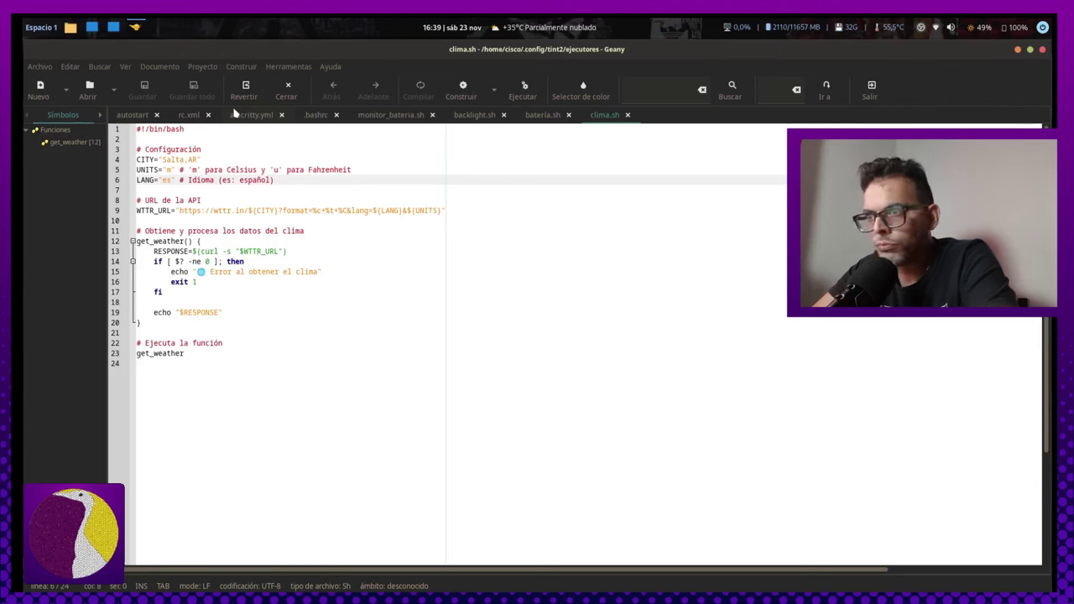
key("Left")
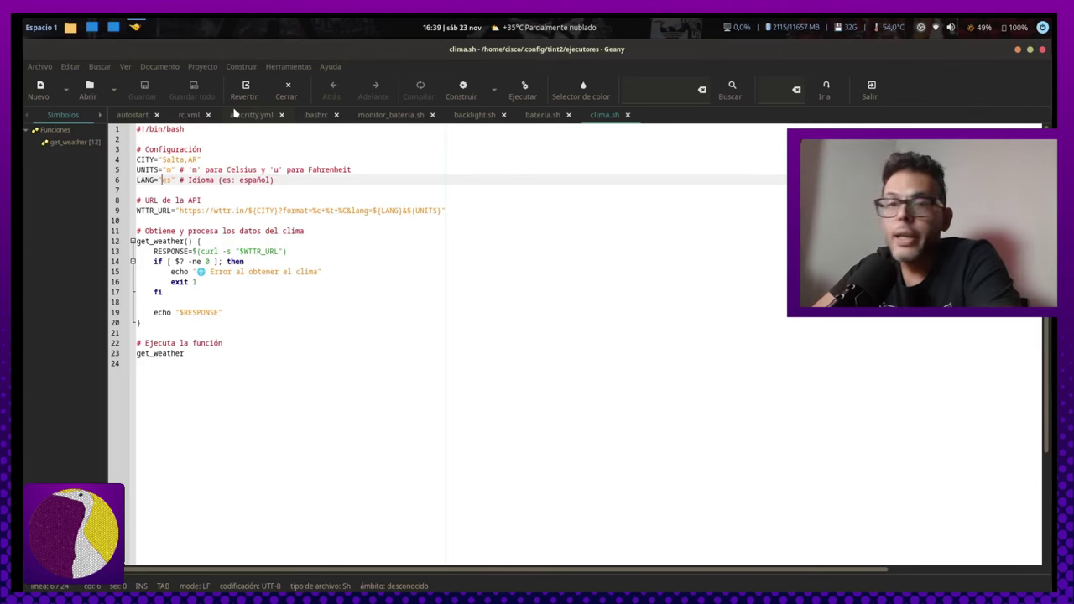
key("Right")
key("Right")
key("Right")
Examine the WTTR_URL line in clima.sh that builds the weather API address.
key("Down")
key("Down")
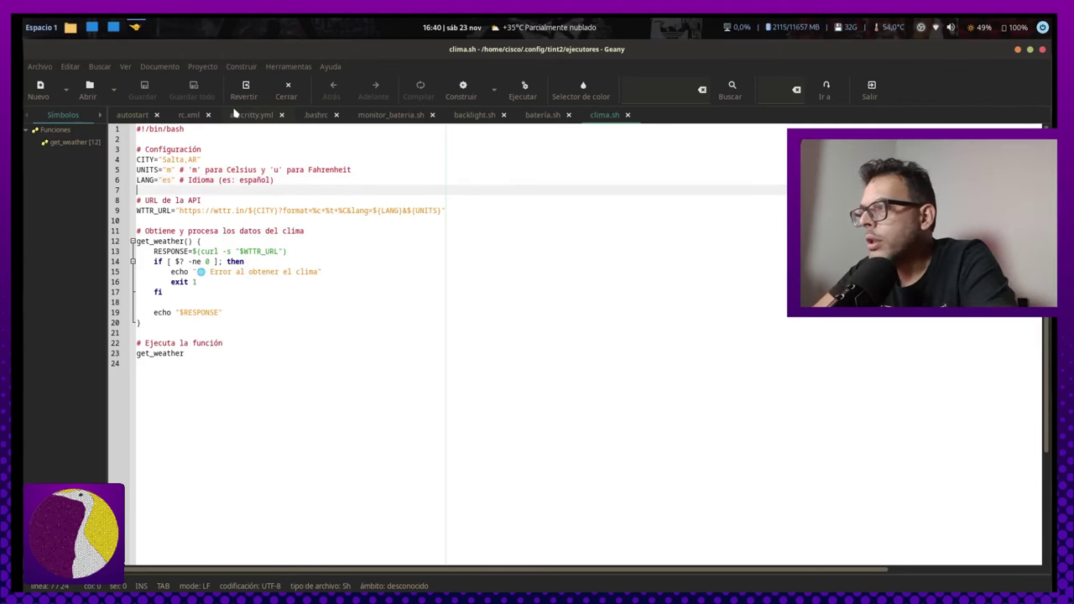
key("Down")
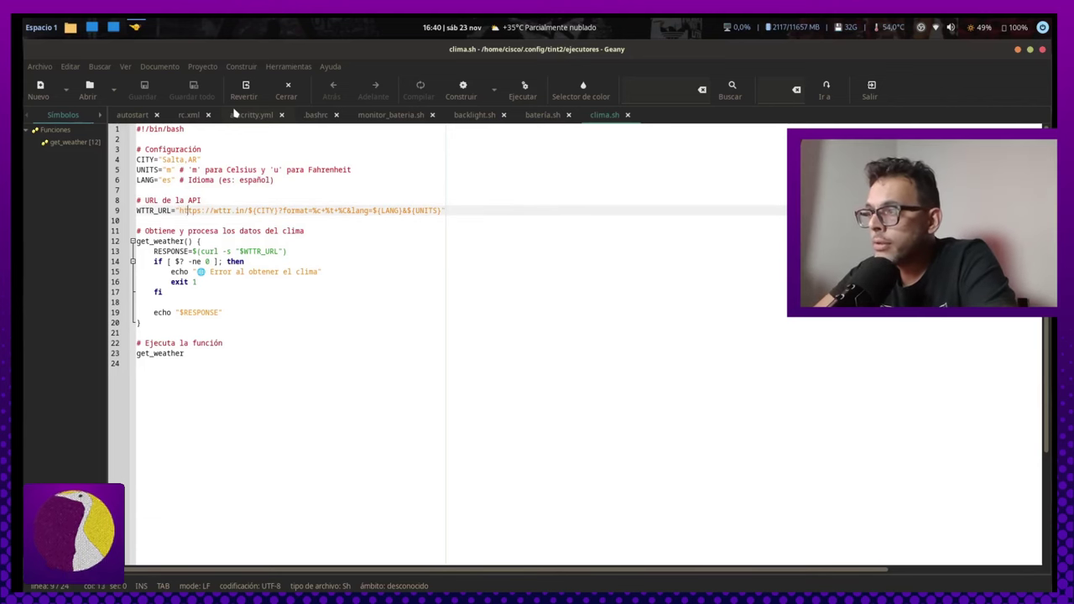
key("Right")
key("Right")
key("Right")
key("Right")
key("Right")
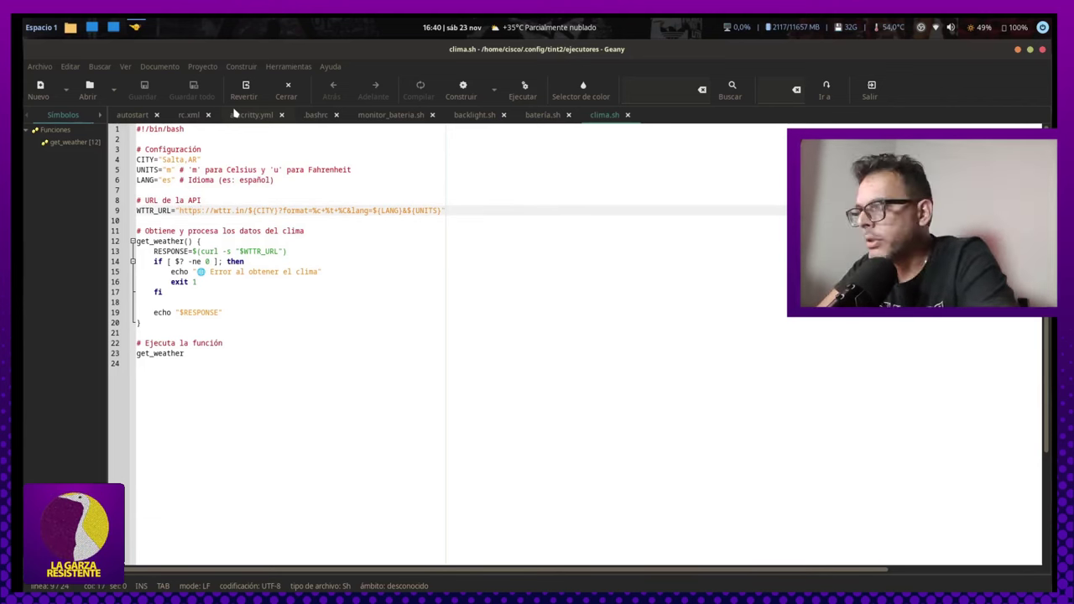
key("alt+Tab")
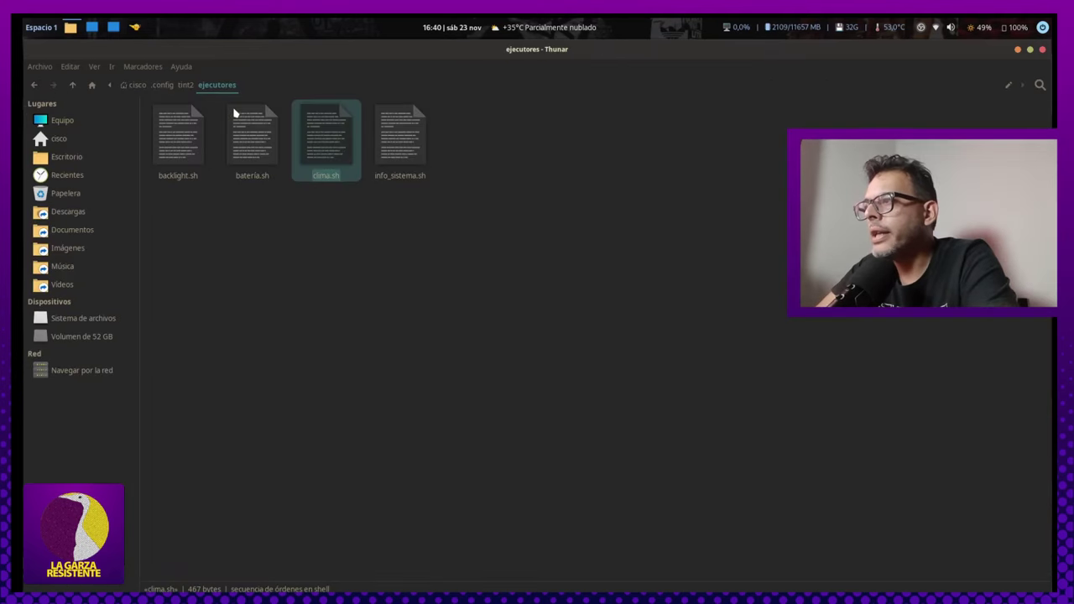
key("alt+Tab")
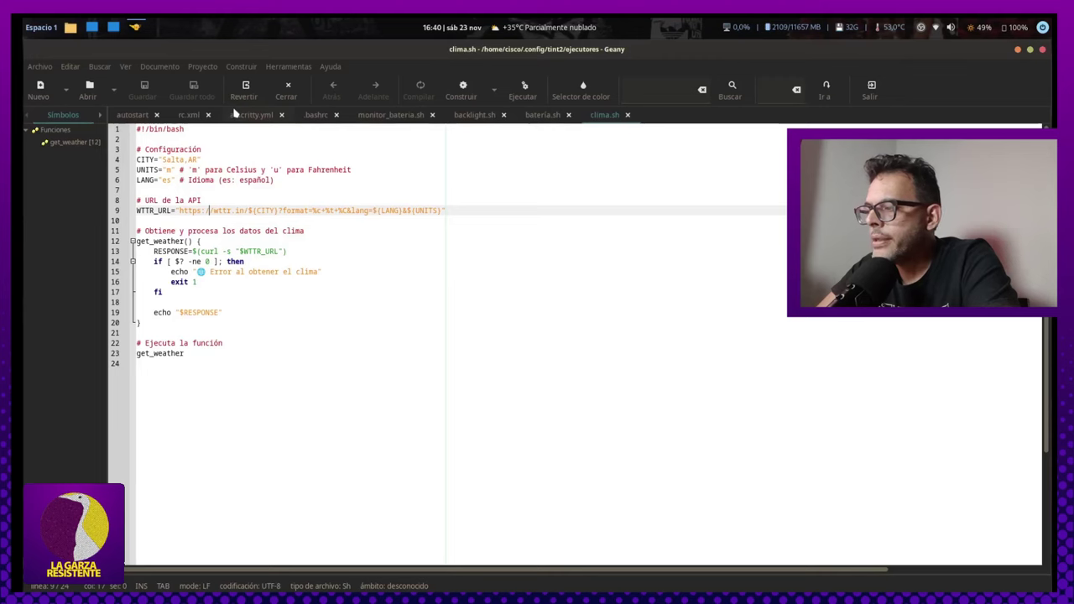
Launch Firefox and load wttr.in in a new tab.
key("super")
type("firefo")
key("Return")
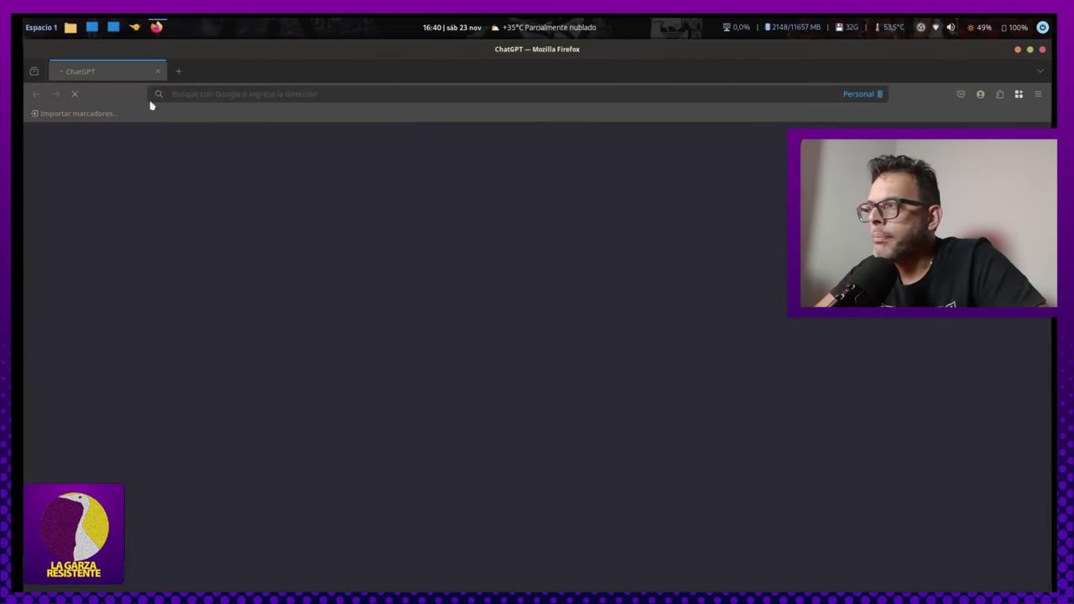
left_click(178, 73)
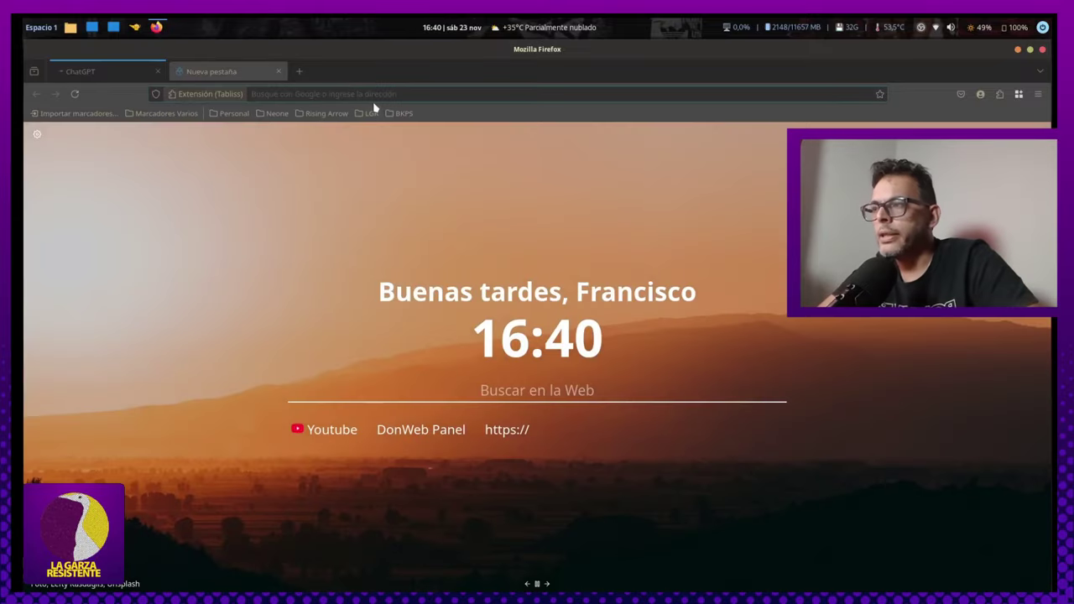
left_click(372, 94)
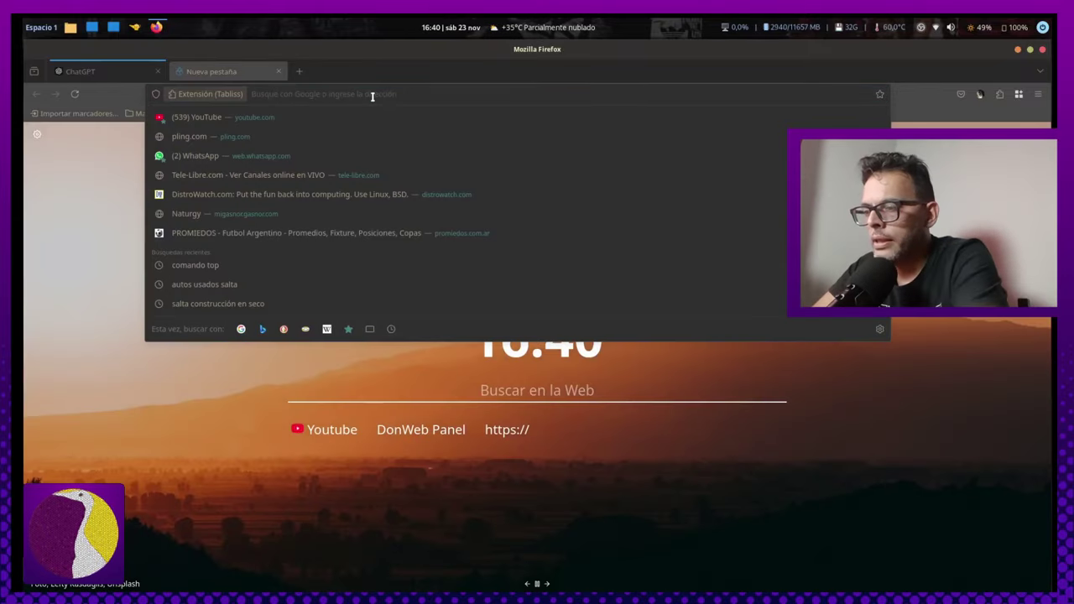
type("wttr.")
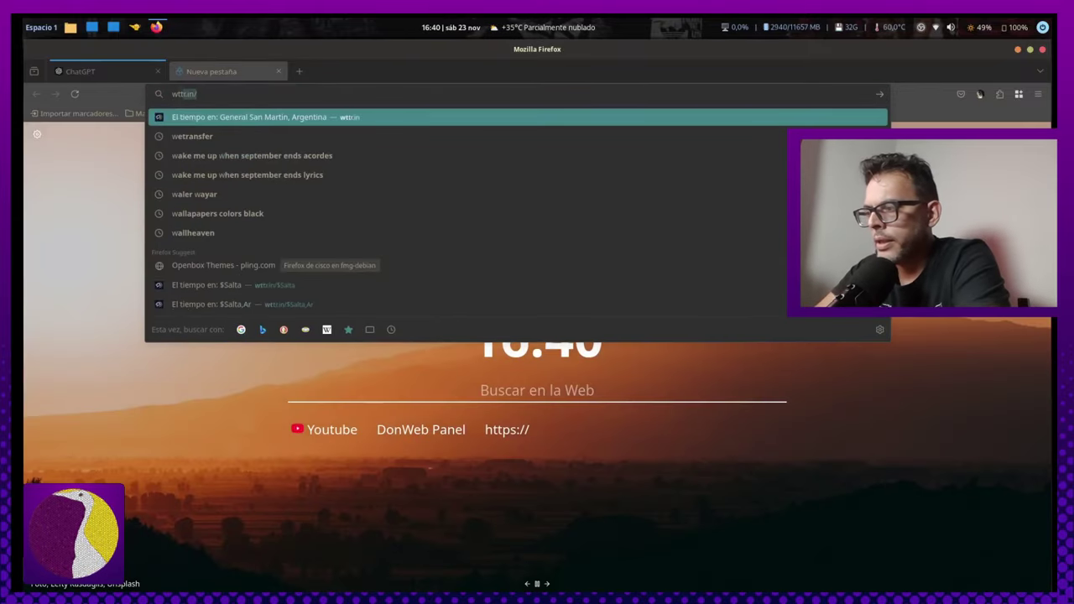
type("in")
key("Return")
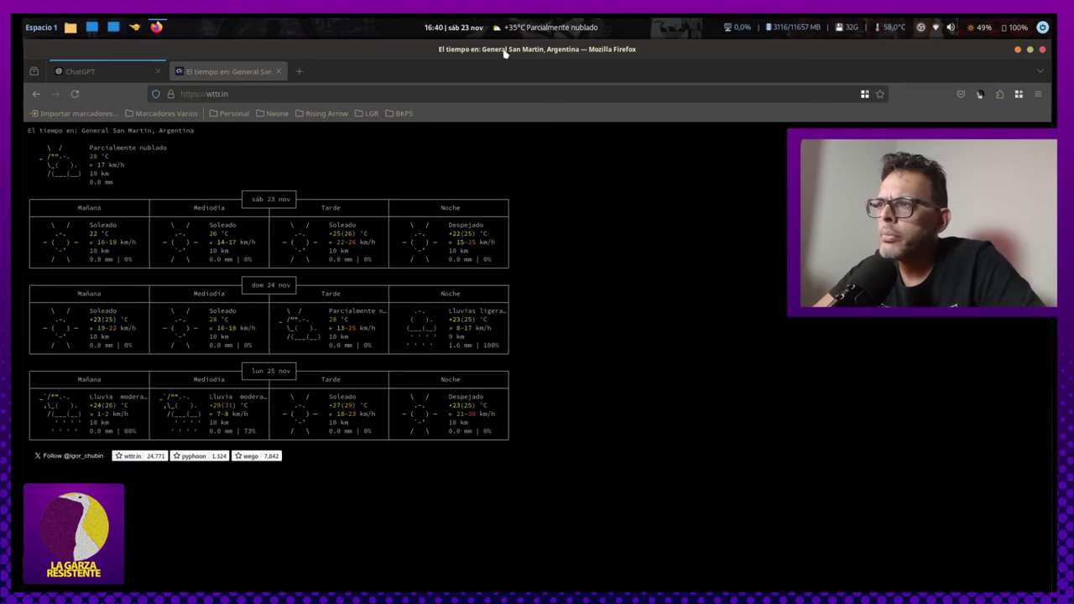
left_click(254, 94)
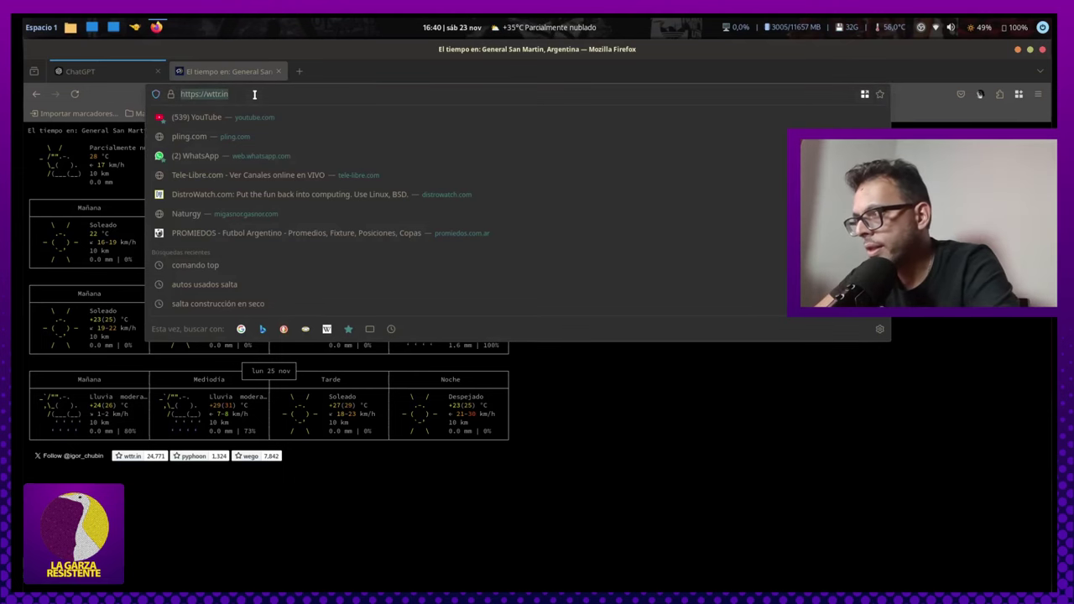
left_click(254, 94)
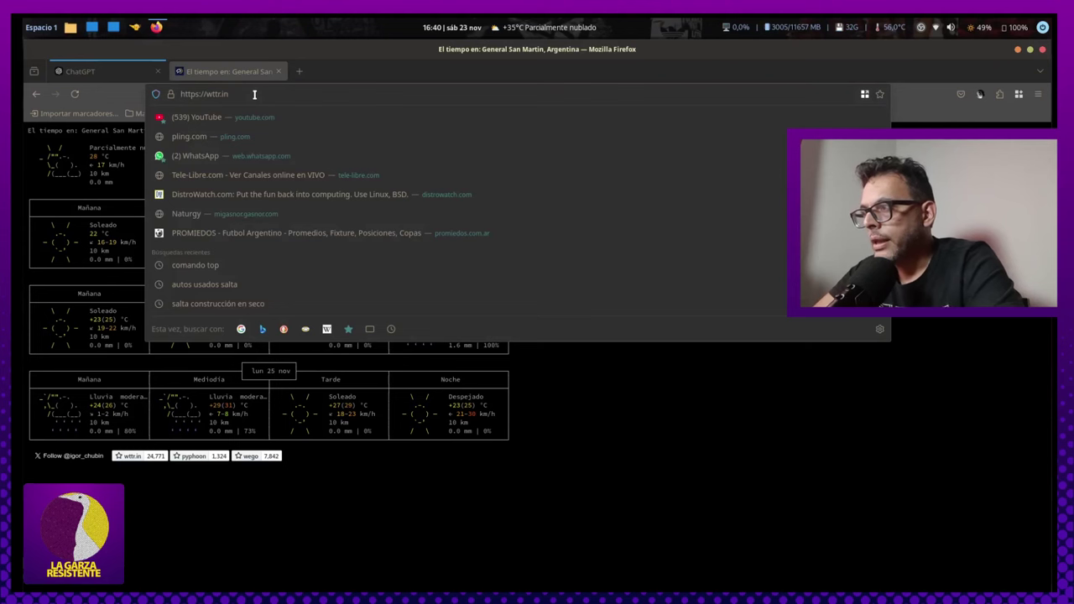
type("/S")
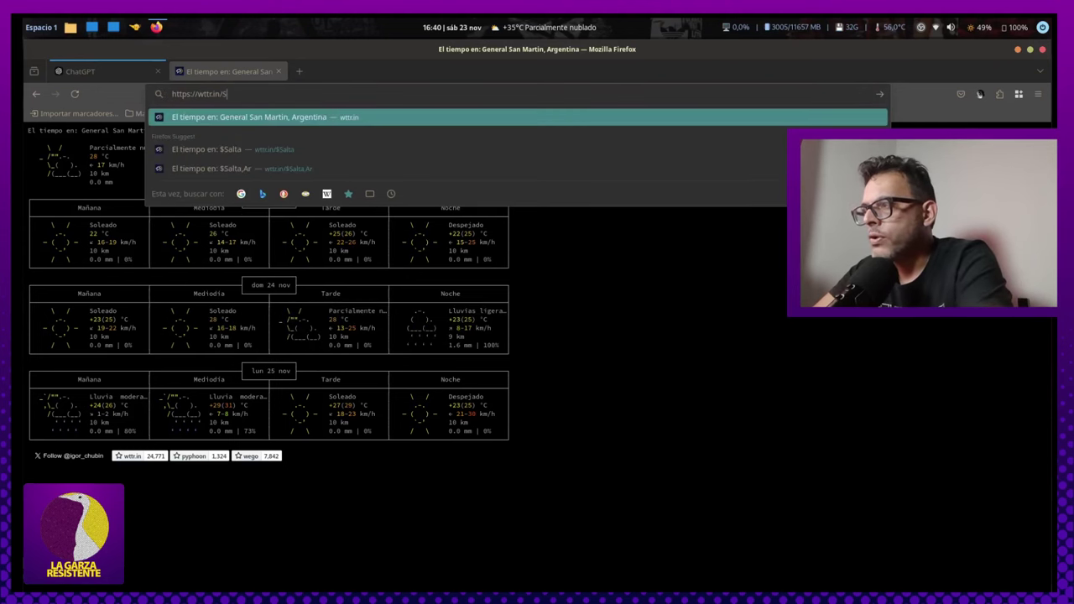
type("alta")
key("Return")
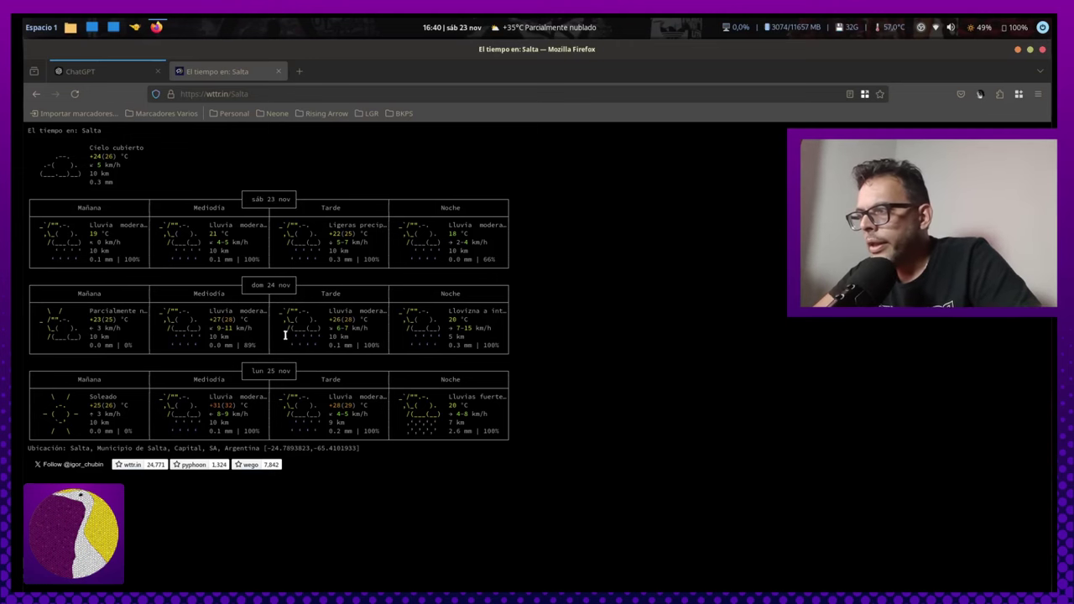
left_click(276, 94)
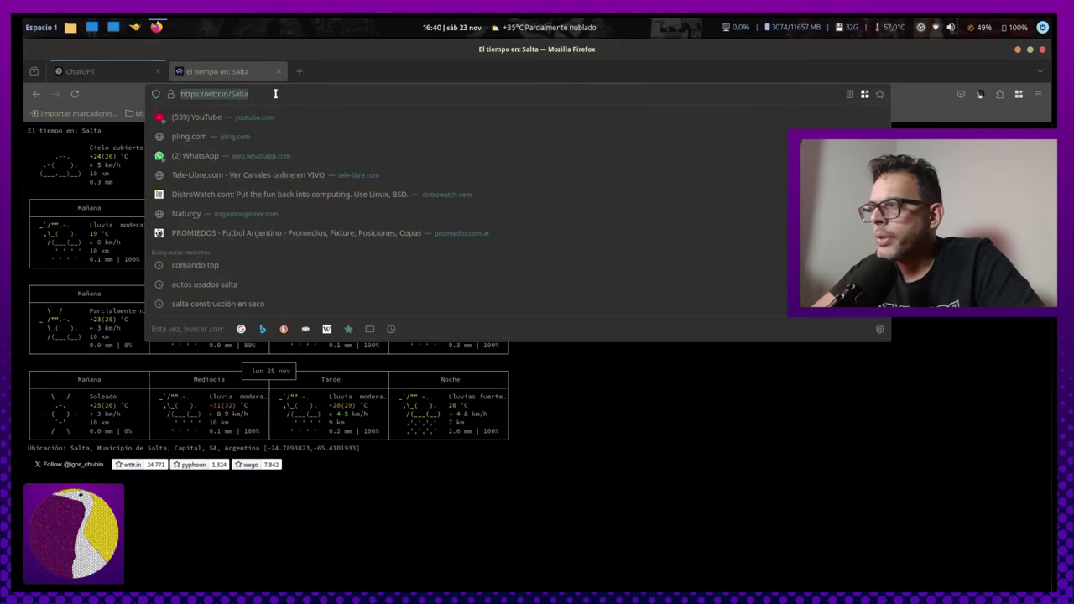
key("alt")
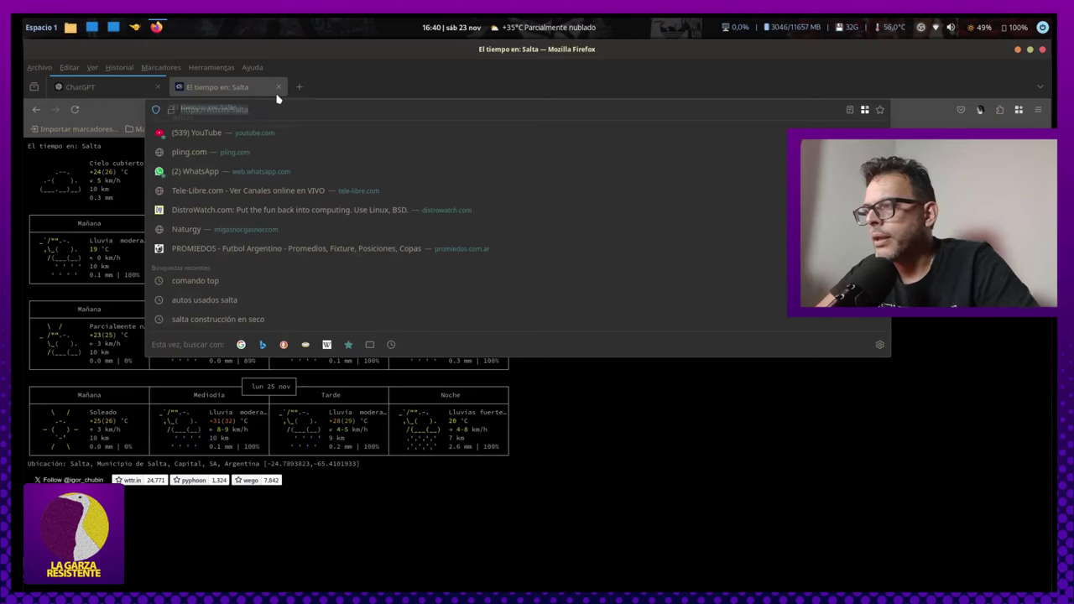
right_click(278, 99)
key("super+x")
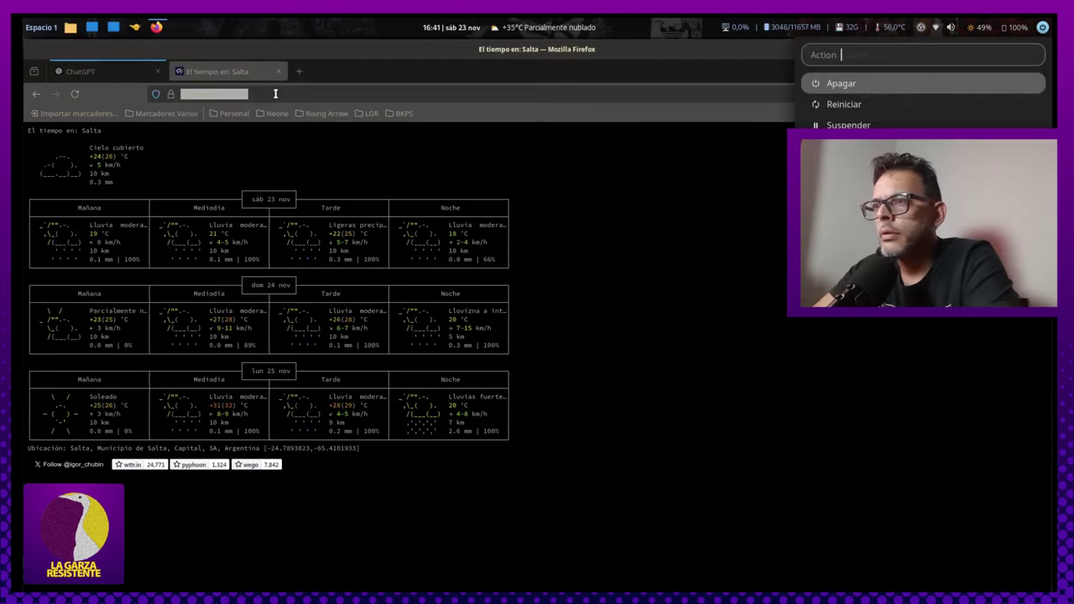
key("Escape")
key("super")
type("alac")
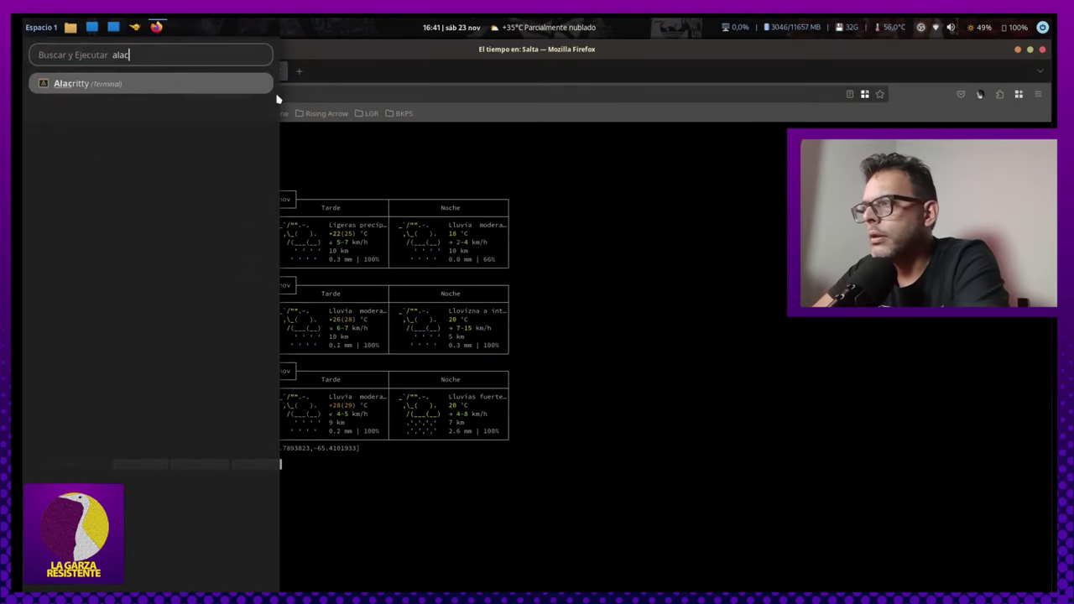
key("Return")
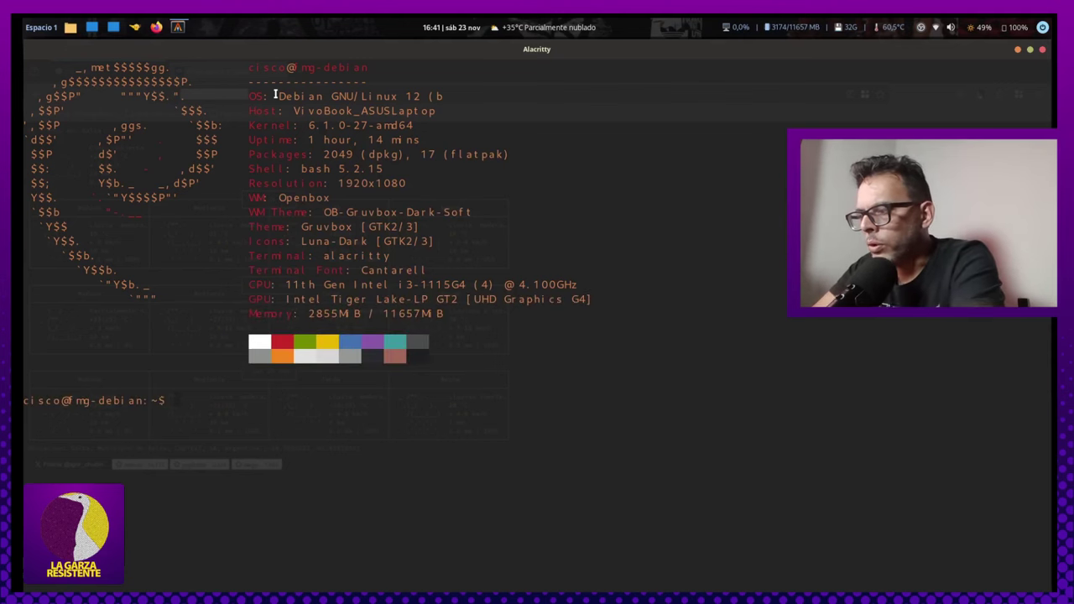
type("curl")
key("ctrl+shift+v")
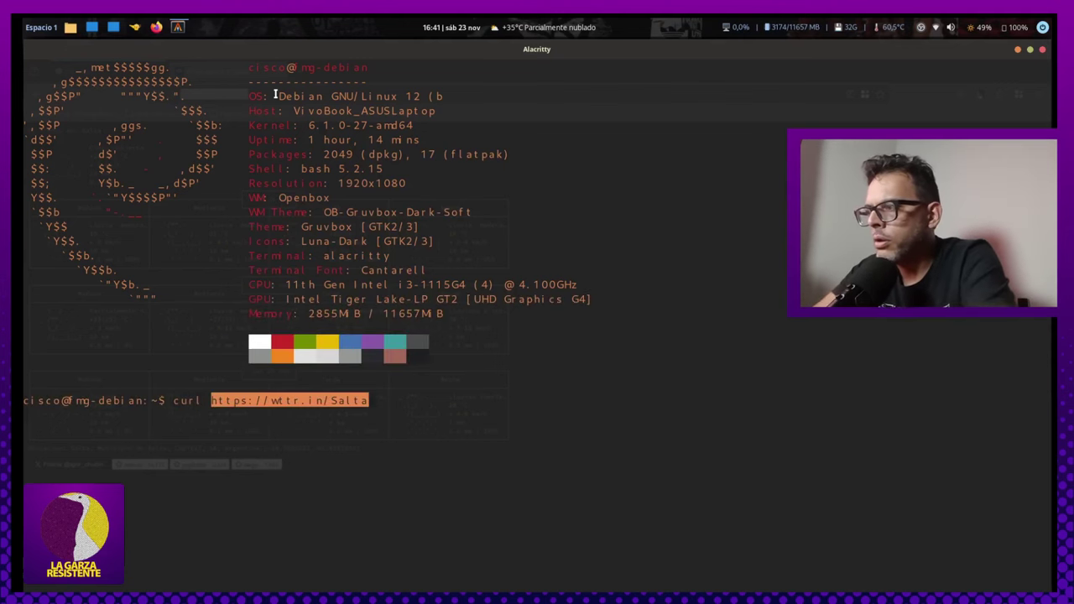
key("Return")
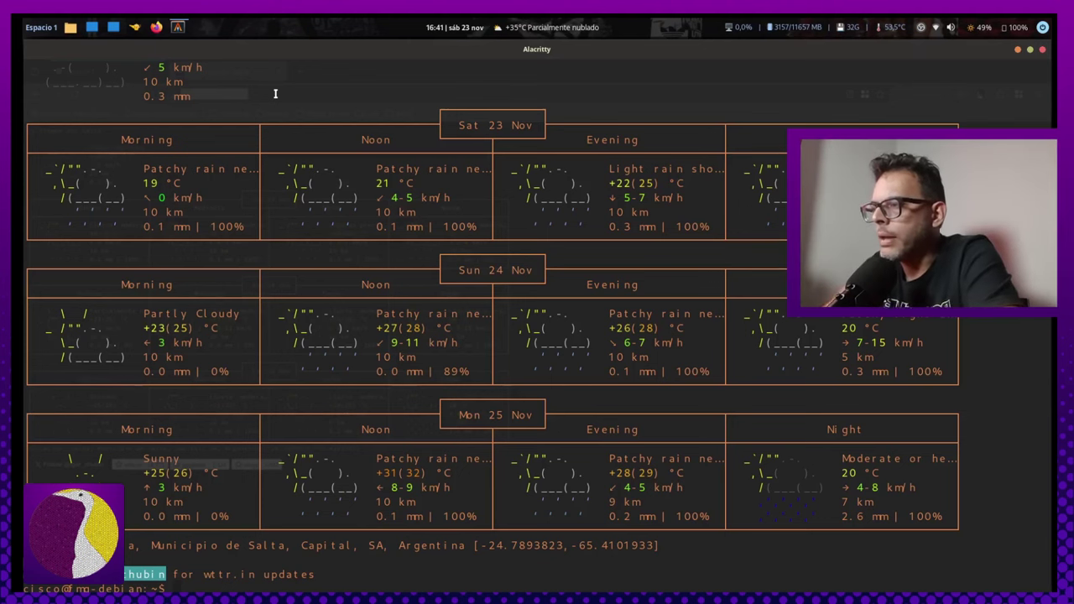
key("ctrl+d")
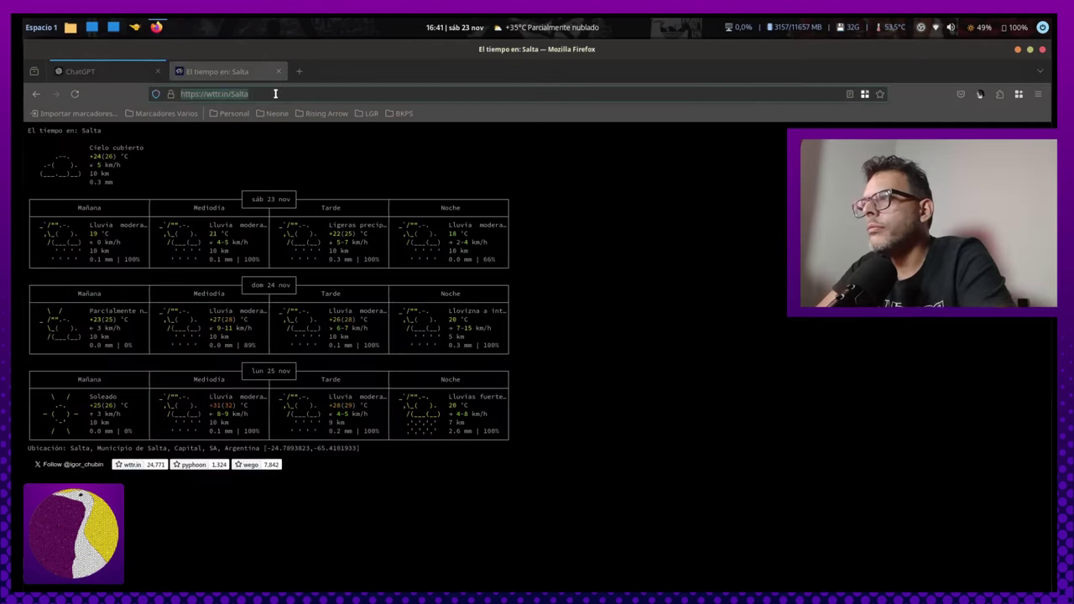
Close the wttr.in browser tab and open info_sistema.sh from the ejecutores folder in Geany.
left_click(278, 71)
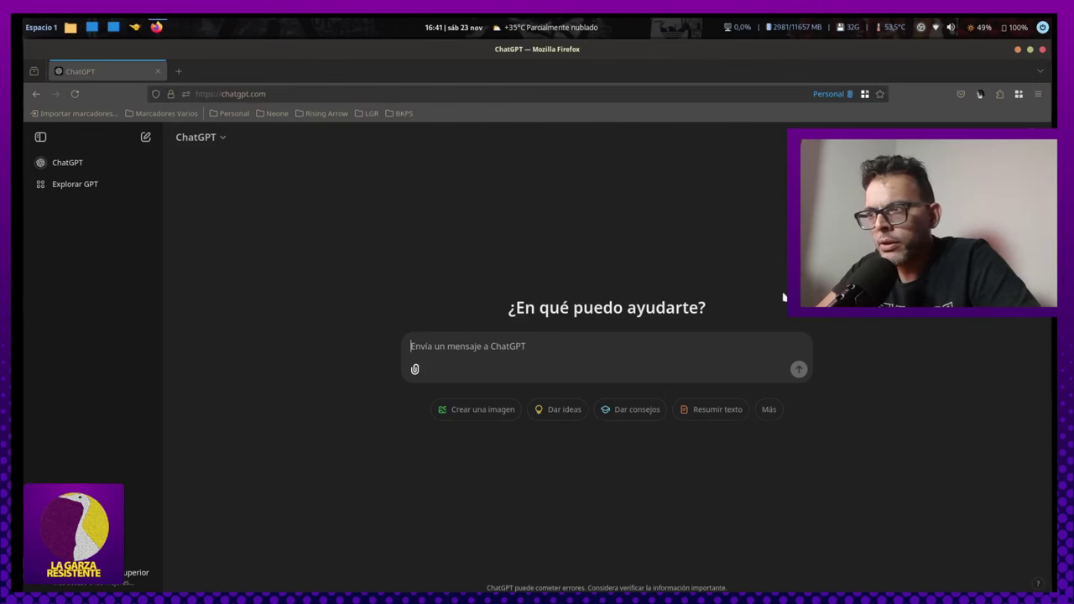
key("alt+Tab")
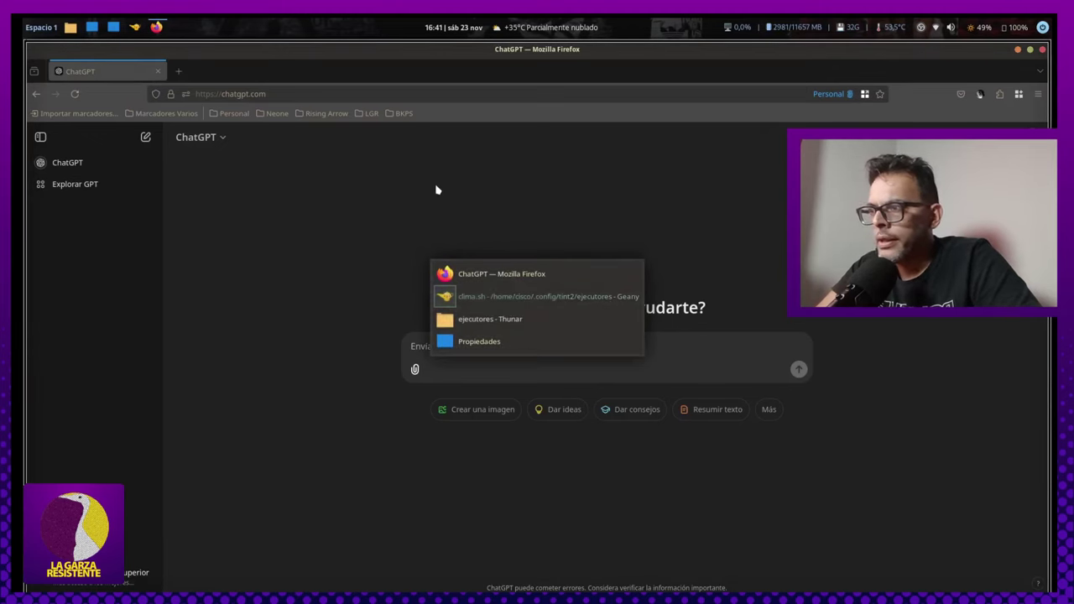
key("alt+Tab")
left_click(364, 360)
right_click(405, 168)
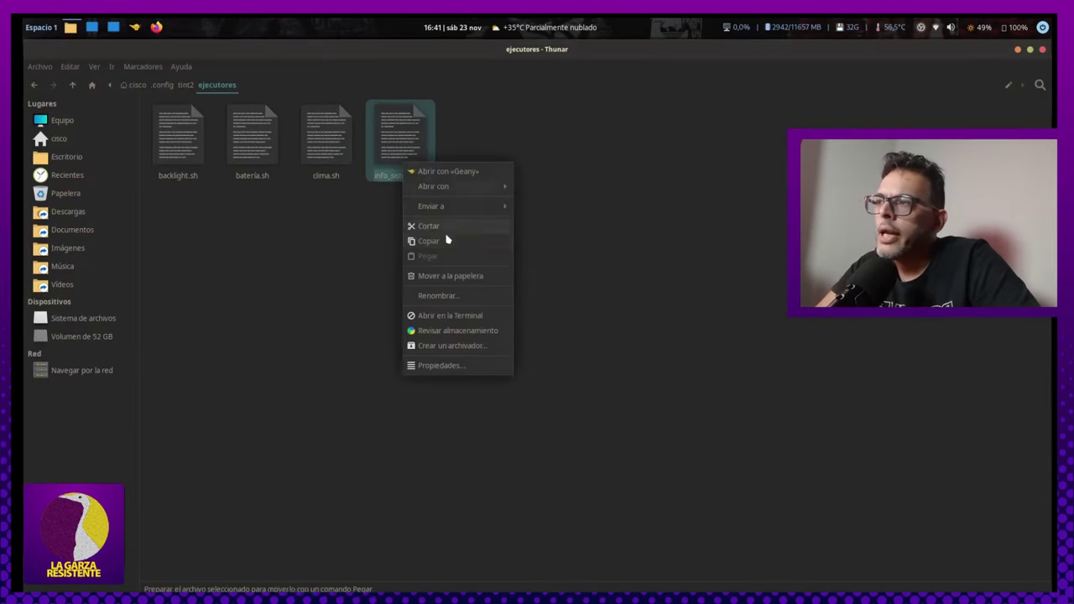
left_click(453, 171)
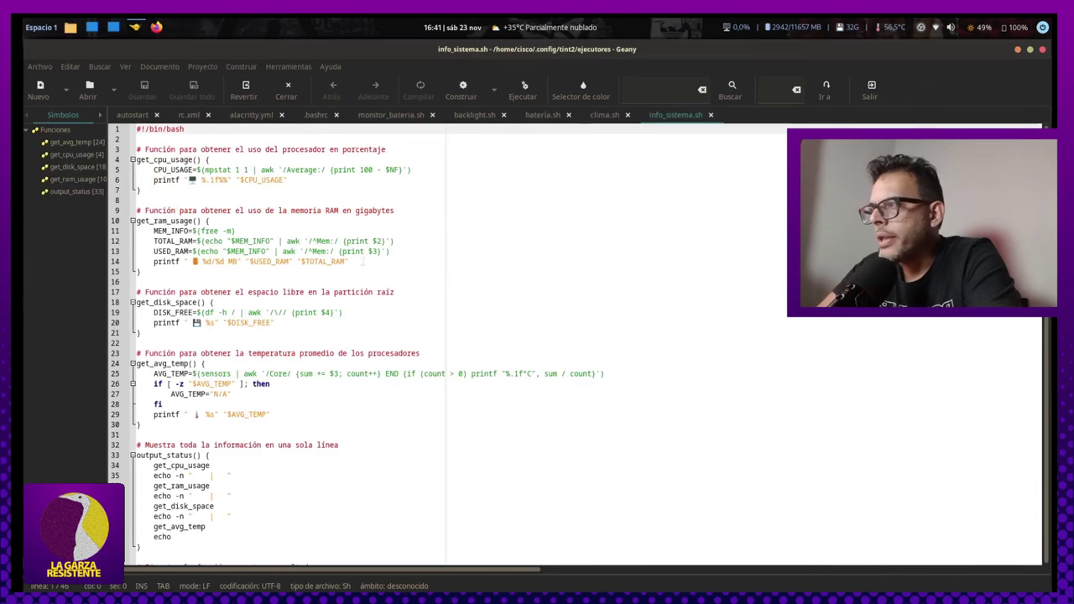
Skim the processor, RAM and disk space functions in info_sistema.sh.
key("Down")
key("Down")
key("Down")
key("Down")
key("Down")
key("Down")
key("Down")
key("Down")
key("Down")
key("Down")
key("Down")
key("Down")
key("Down")
key("Down")
key("Down")
key("Down")
key("Down")
key("Down")
key("Down")
key("Down")
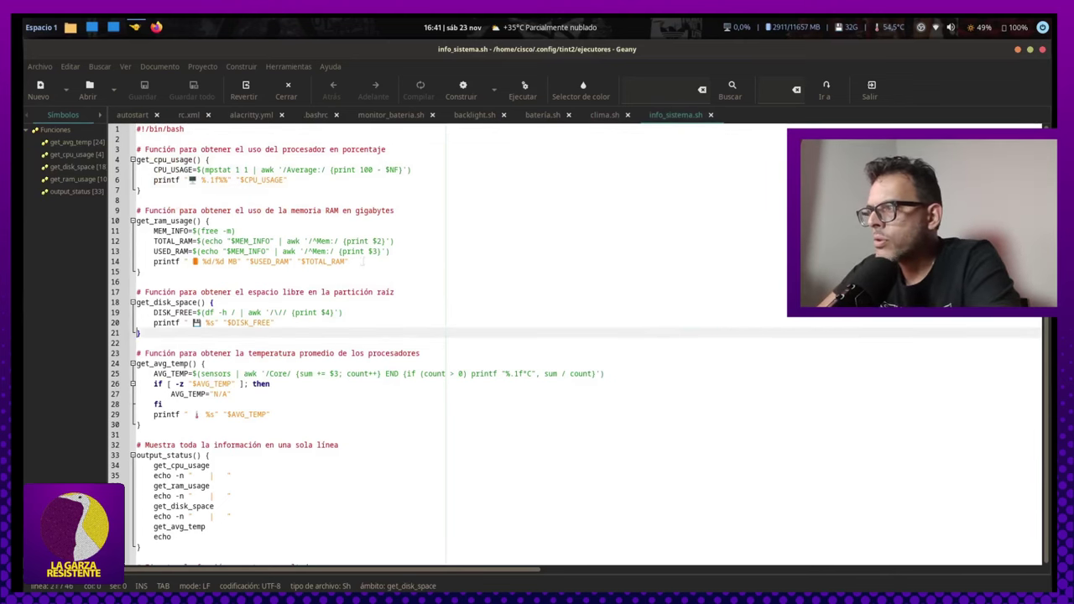
Examine how the get_ram_usage function in info_sistema.sh reads the total and used RAM and prints them.
key("Up")
key("Up")
key("Up")
key("Up")
key("Up")
key("Up")
key("Up")
key("Up")
key("Up")
key("Up")
key("Up")
key("Down")
key("Down")
key("Up")
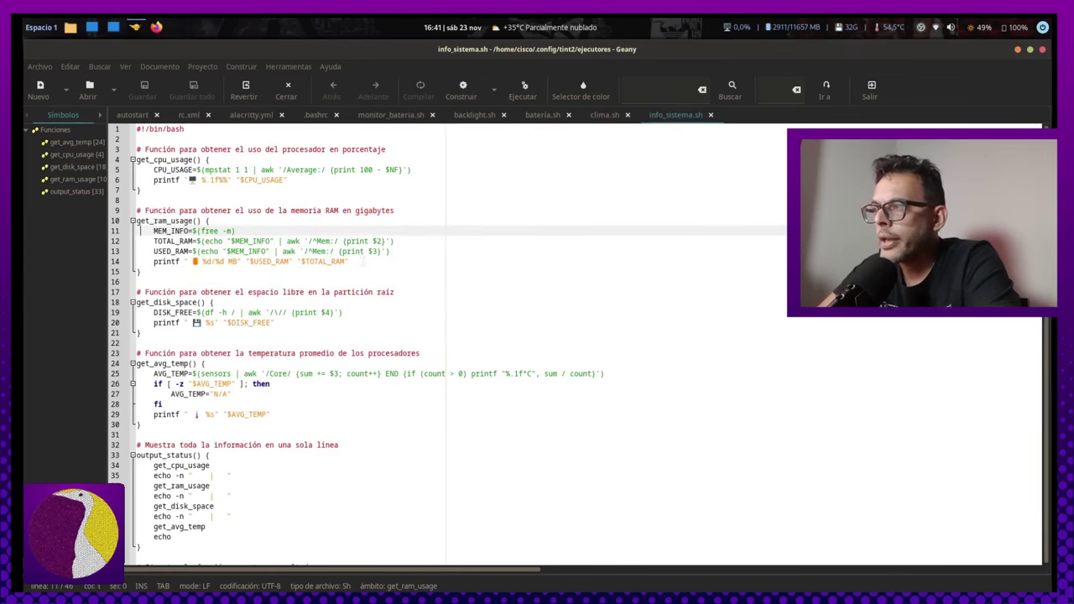
key("Up")
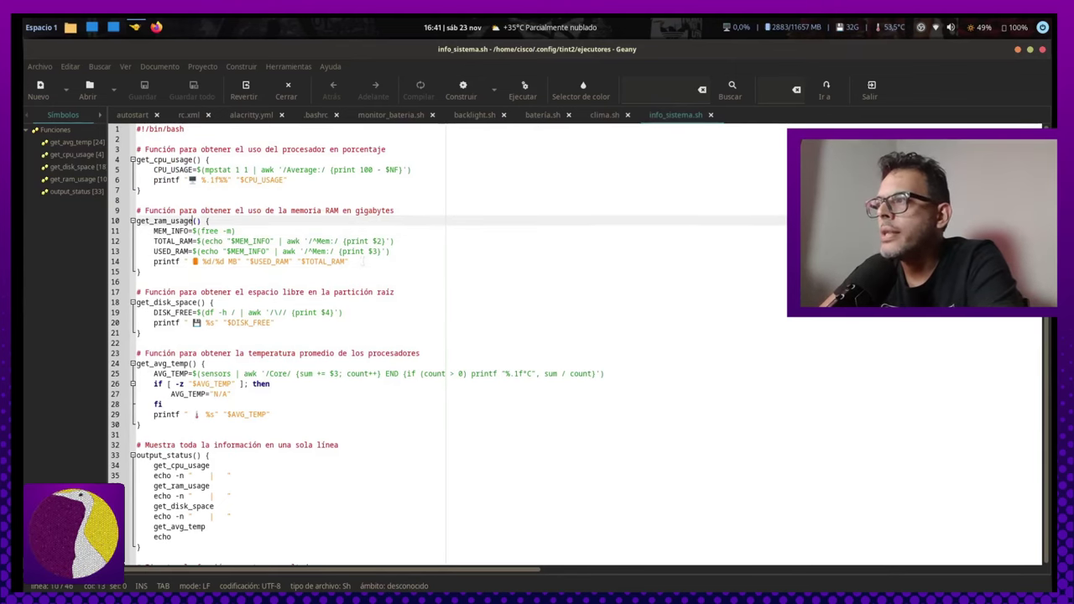
key("Right")
key("Right")
key("Down")
key("Down")
key("Down")
key("Down")
key("Down")
key("Down")
key("Down")
key("Down")
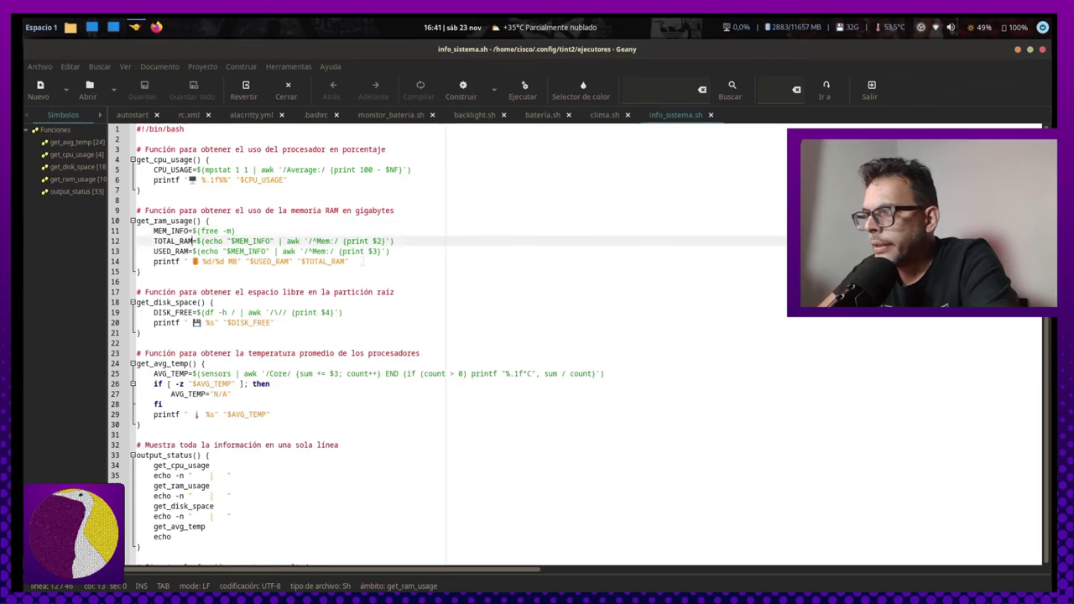
Examine the get_disk_space function that obtains the free space on the root partition.
key("Down")
key("Down")
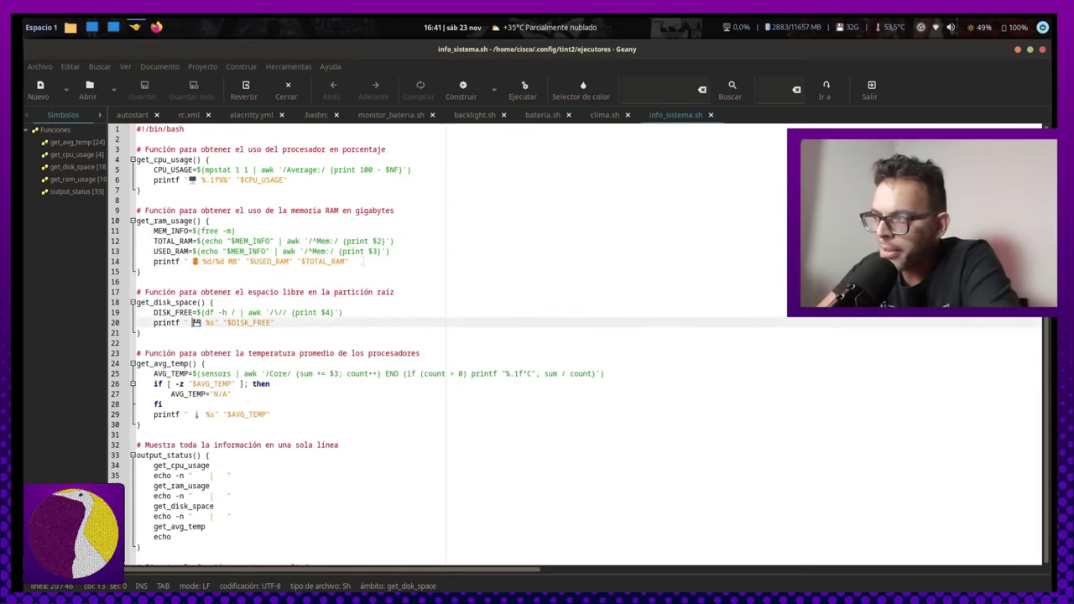
key("Right")
key("Up")
key("Up")
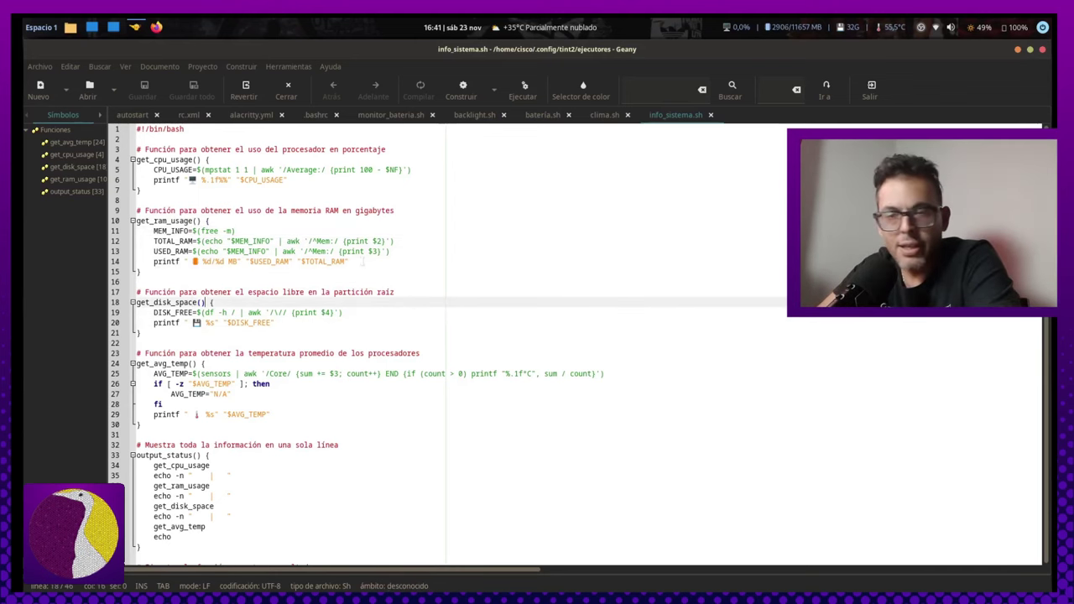
key("Down")
key("Down")
key("Down")
key("Down")
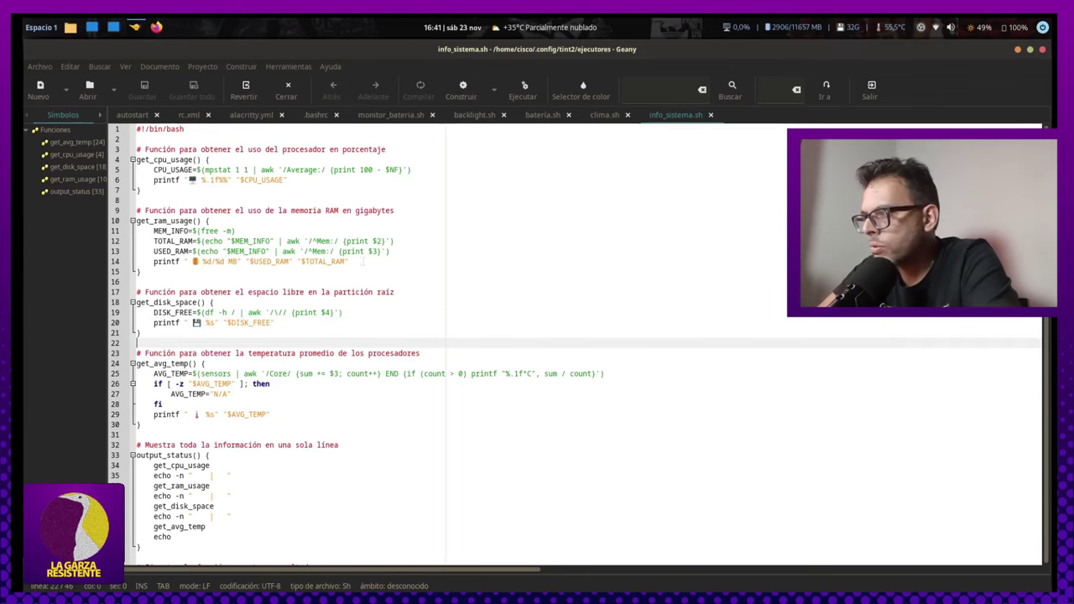
Examine the get_avg_temp function for the processors' average temperature and skim the script through to its final output_status call.
key("Down")
key("Down")
key("Down")
key("Down")
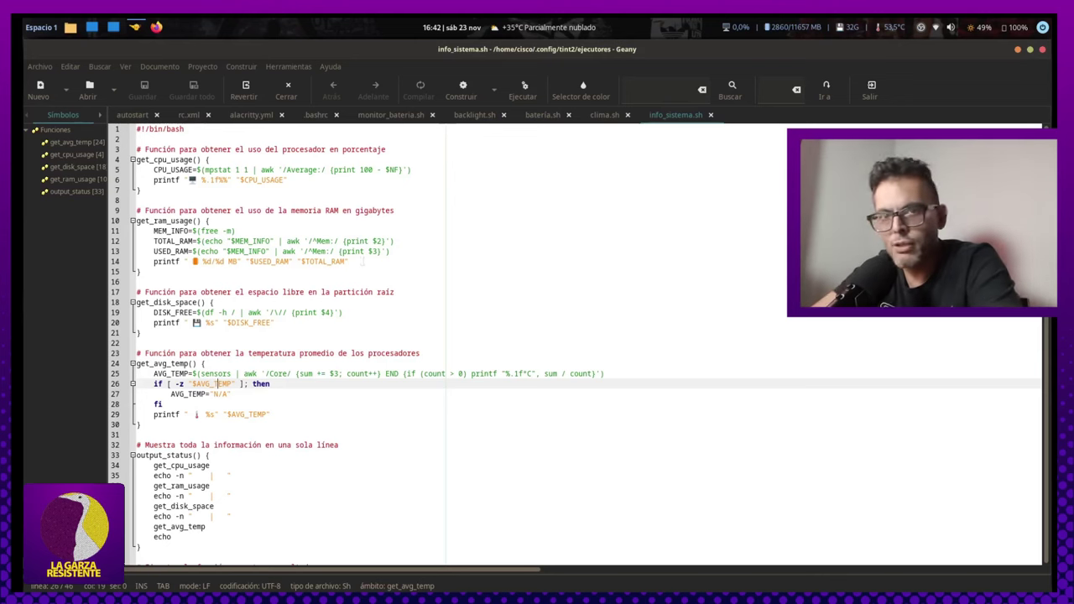
key("Down")
key("Down")
key("Down")
key("Down")
key("Down")
key("Down")
key("Down")
key("Down")
key("Down")
key("Down")
key("Down")
key("Down")
key("Down")
key("Down")
key("Down")
key("Down")
key("Down")
key("Down")
key("Down")
key("Down")
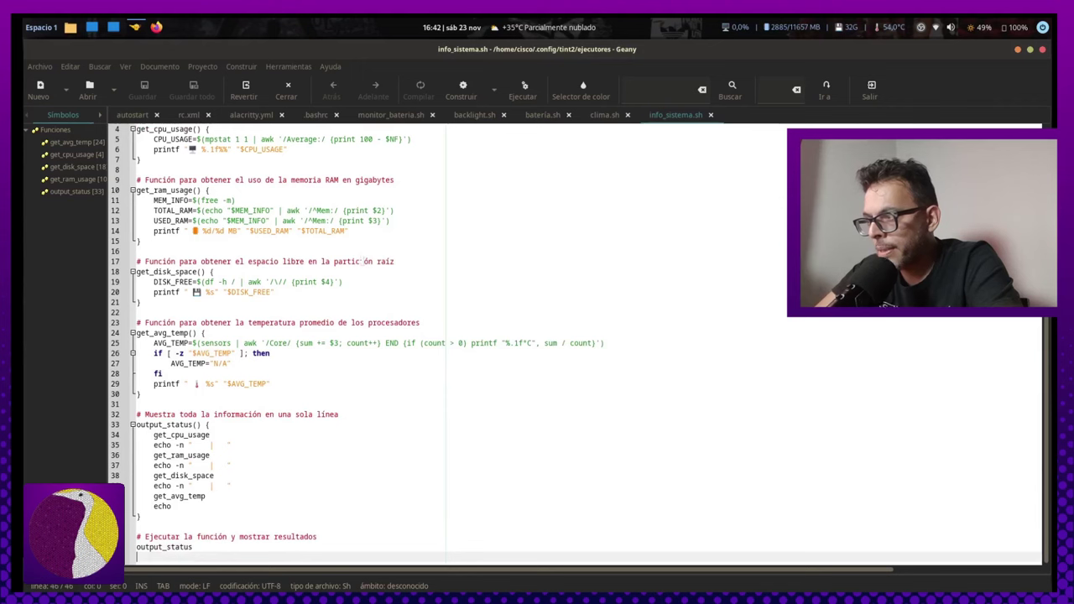
key("Up")
key("Up")
key("Up")
key("Up")
key("Up")
key("Up")
key("Up")
key("Up")
key("End")
key("Up")
key("Up")
key("Up")
key("Up")
key("Up")
key("Up")
key("Up")
key("Up")
key("Up")
key("Up")
key("Up")
key("Up")
key("Up")
key("Up")
key("Up")
key("Up")
key("Up")
key("Up")
key("Up")
key("Up")
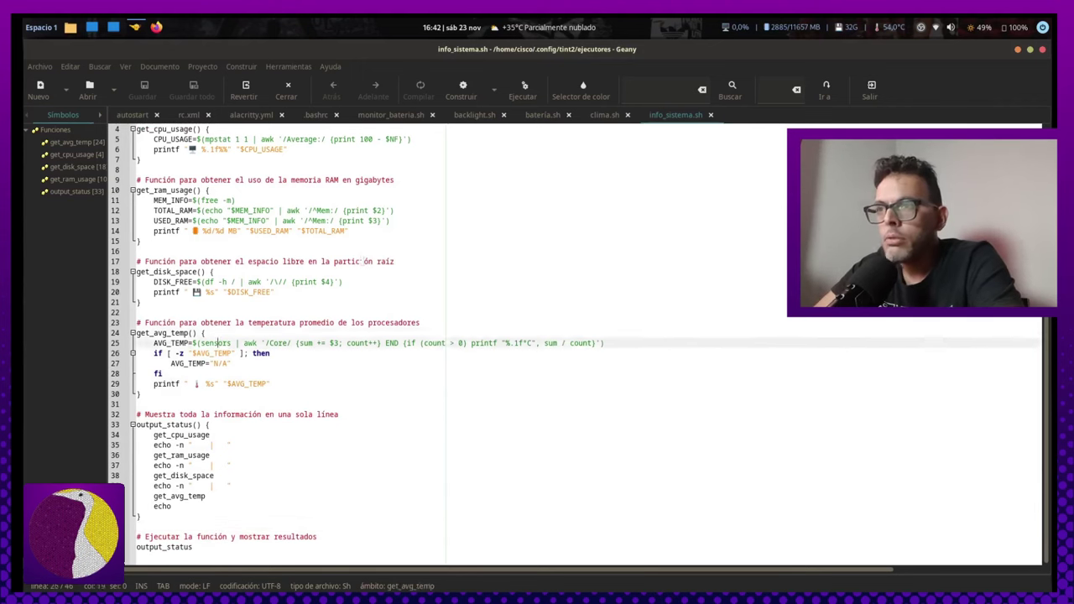
Examine how the output_status function joins the processor, RAM, disk and temperature values with separators on one line.
key("Down")
key("Down")
key("Down")
key("Down")
key("Down")
key("Down")
key("Down")
key("Down")
key("Down")
key("Down")
key("Down")
key("Down")
key("Down")
key("Down")
key("Down")
key("Down")
key("Down")
key("Down")
key("Down")
key("Down")
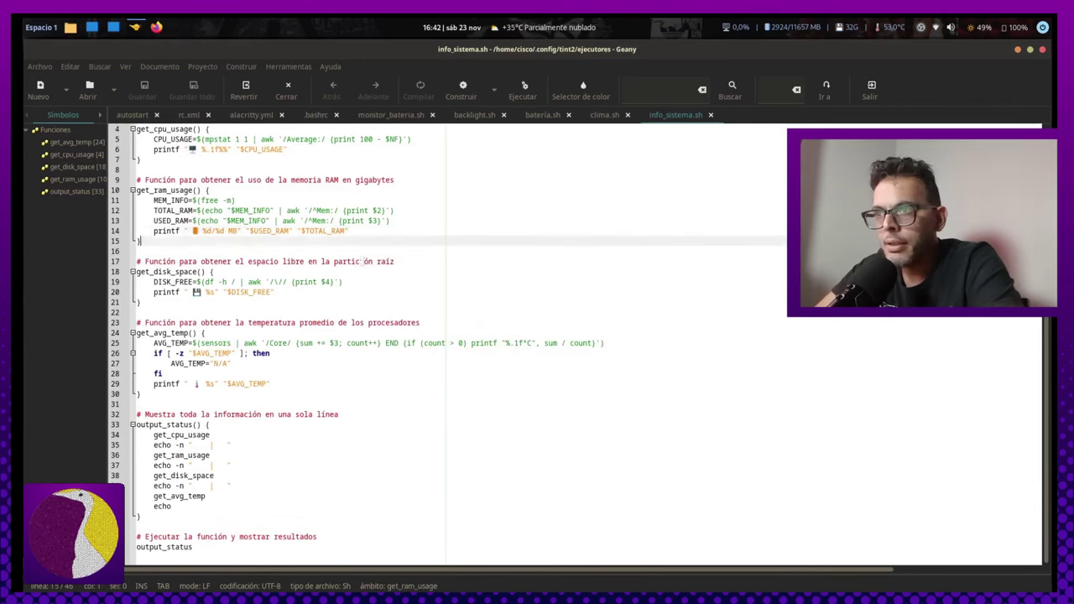
key("Up")
key("Up")
key("Up")
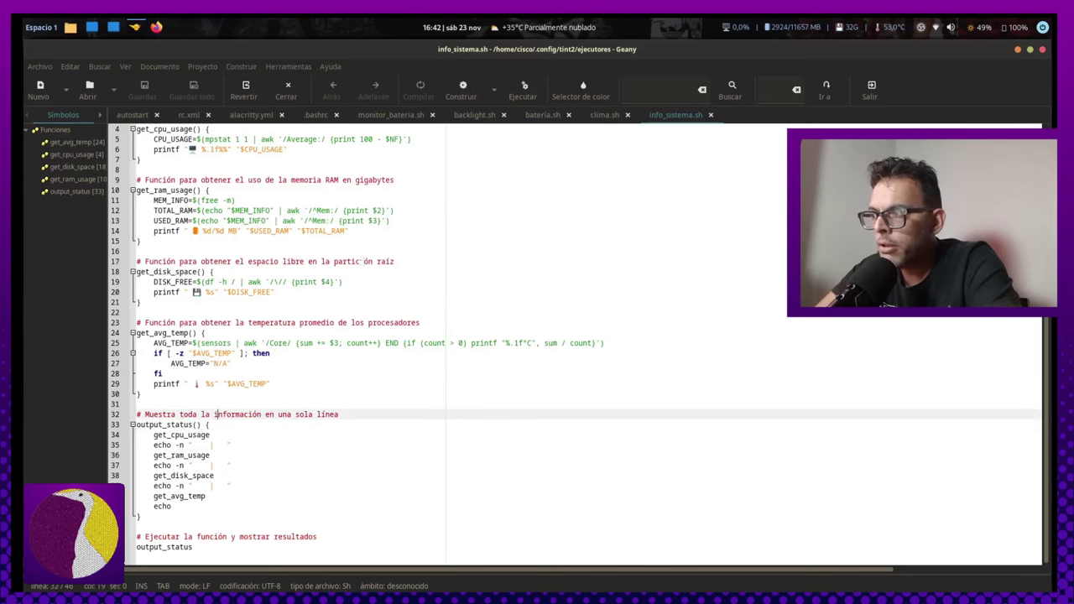
key("Down")
key("Down")
key("Down")
key("Down")
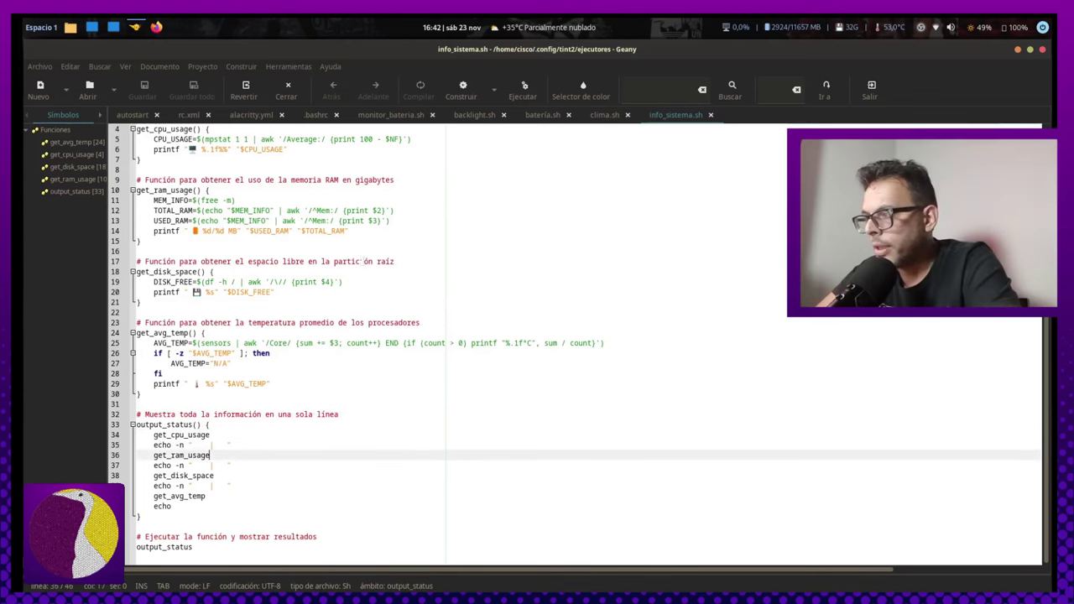
key("Up")
key("Up")
key("Up")
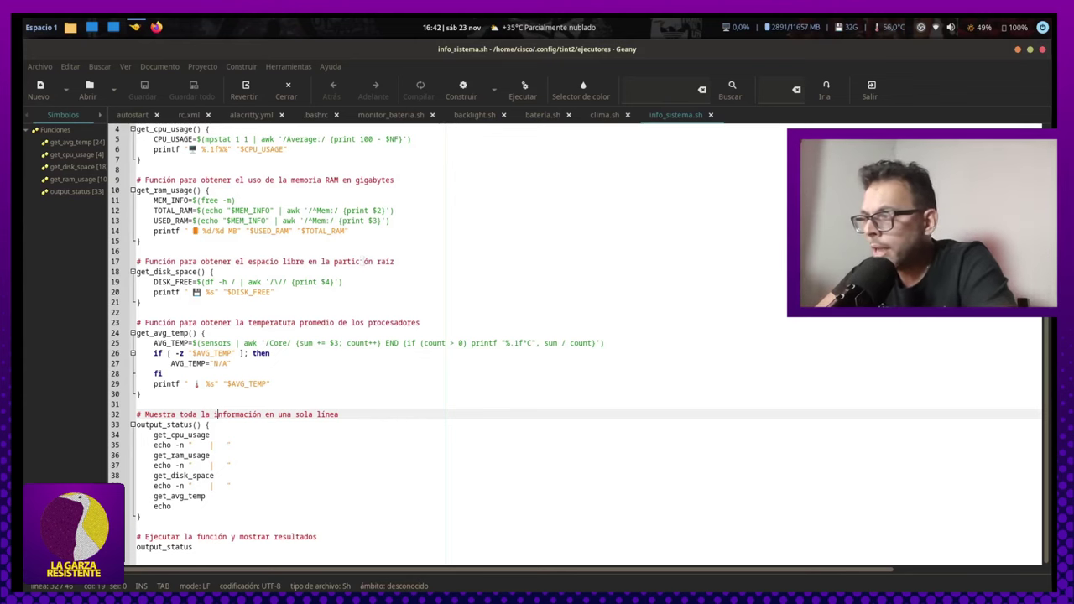
key("Down")
key("Down")
key("Down")
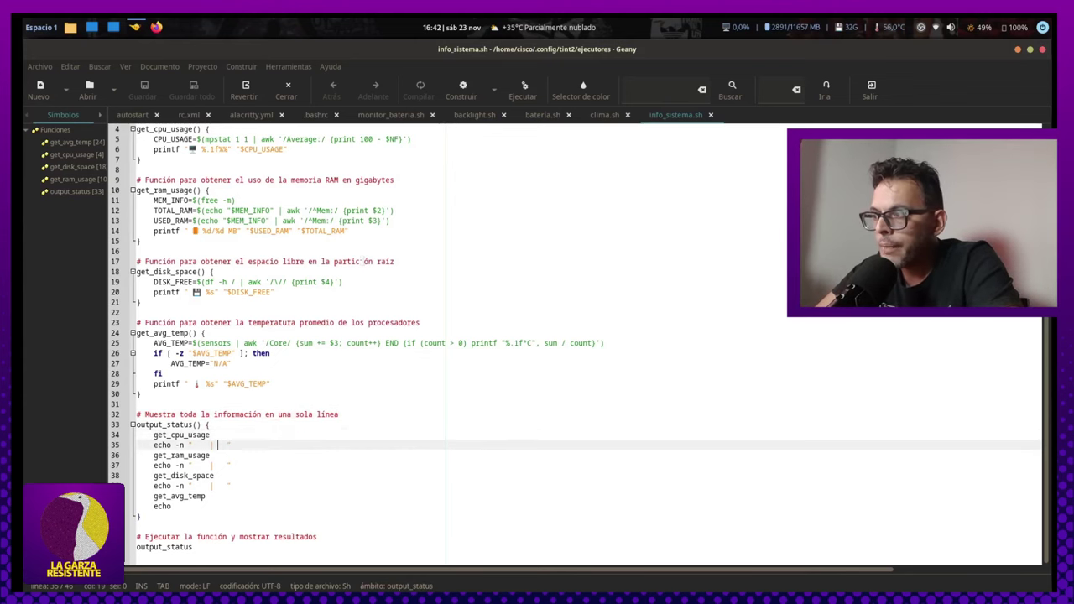
key("Left")
key("Left")
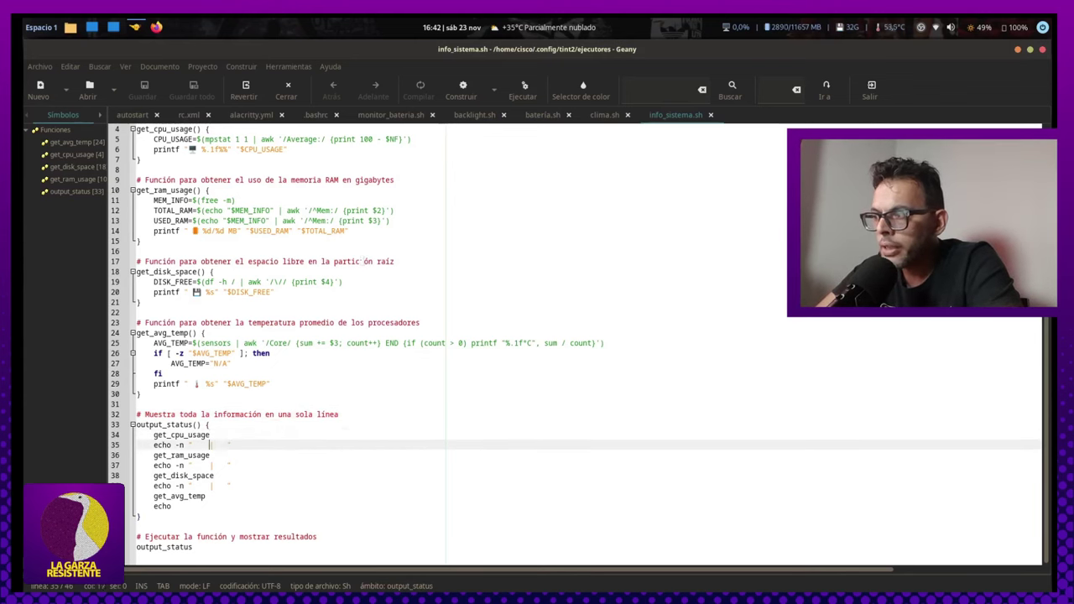
key("Down")
key("Down")
key("Down")
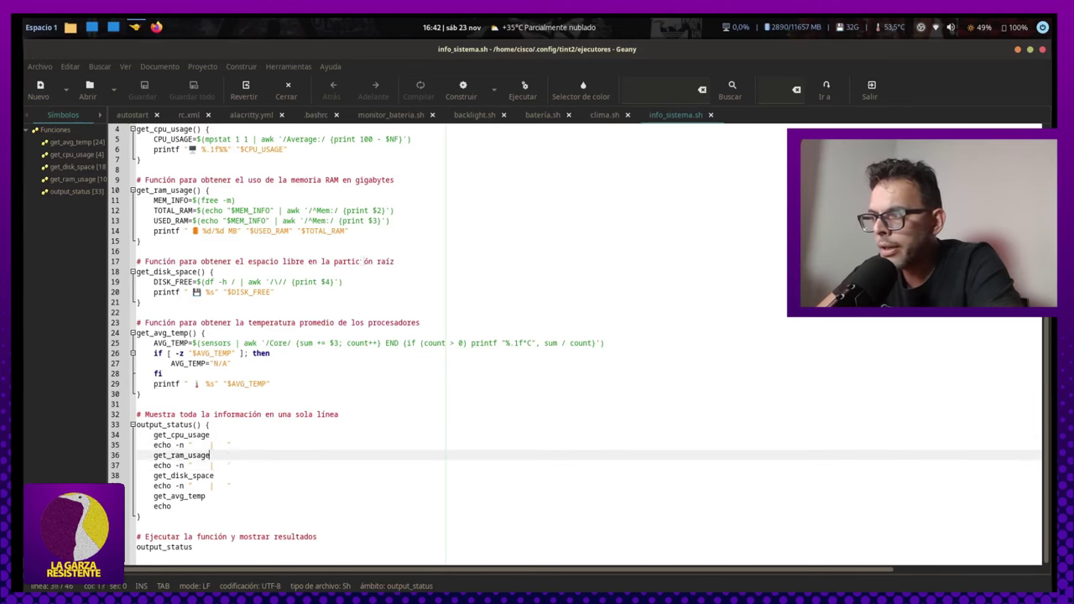
key("Down")
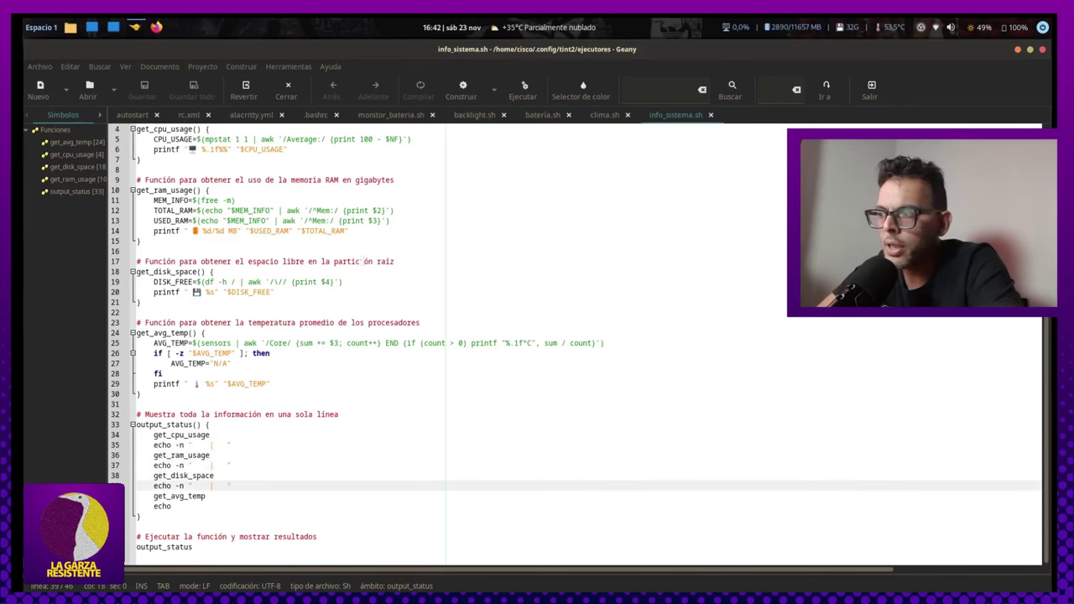
key("Down")
key("Down")
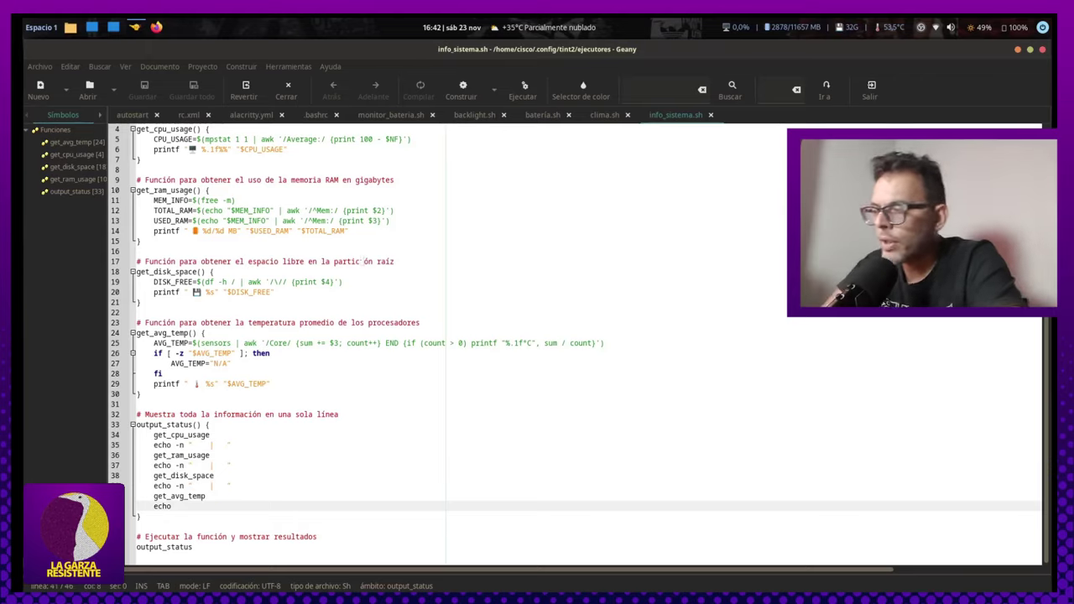
Close Geany and switch to the ChatGPT page in Firefox.
key("ctrl+q")
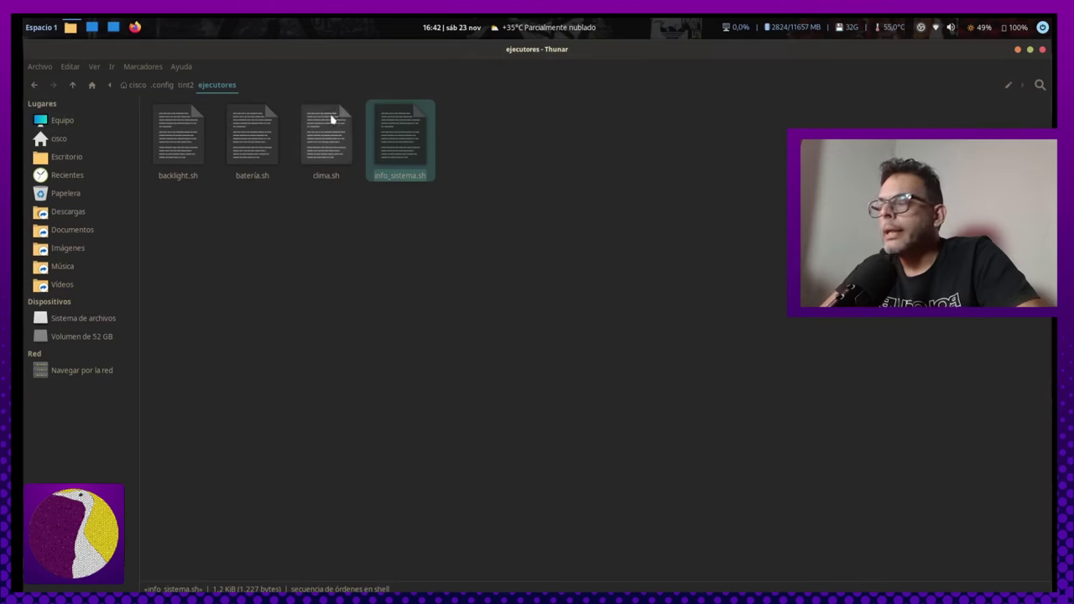
key("alt+Tab")
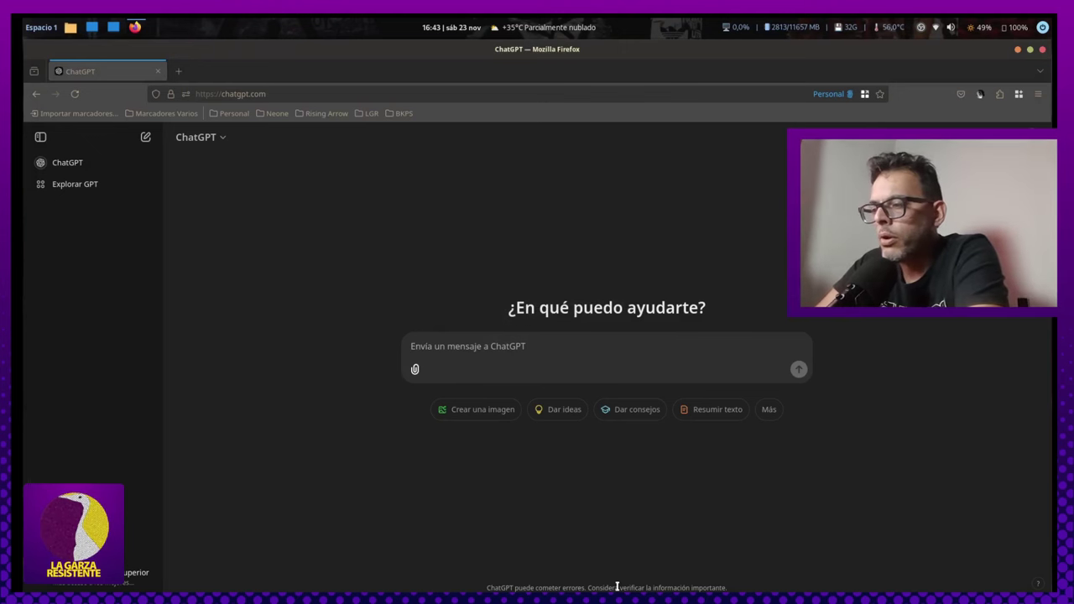
Write the ChatGPT prompt "me podrías escribir un script en bash para mostrar si hay actualizaciones de mi sistema Debian en el panel tint2?".
type("me podría")
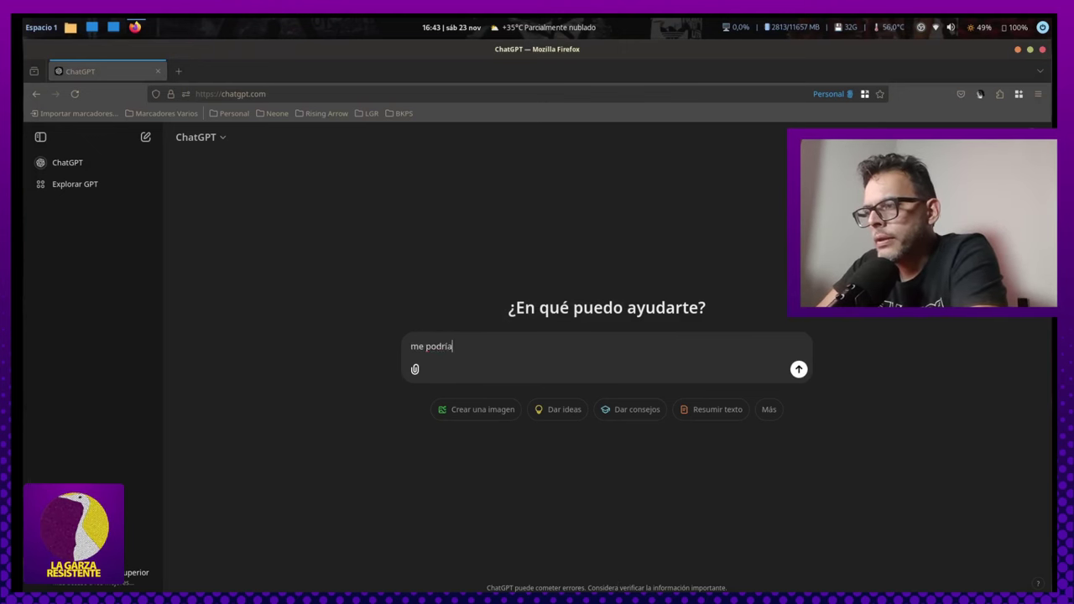
type("s escribi")
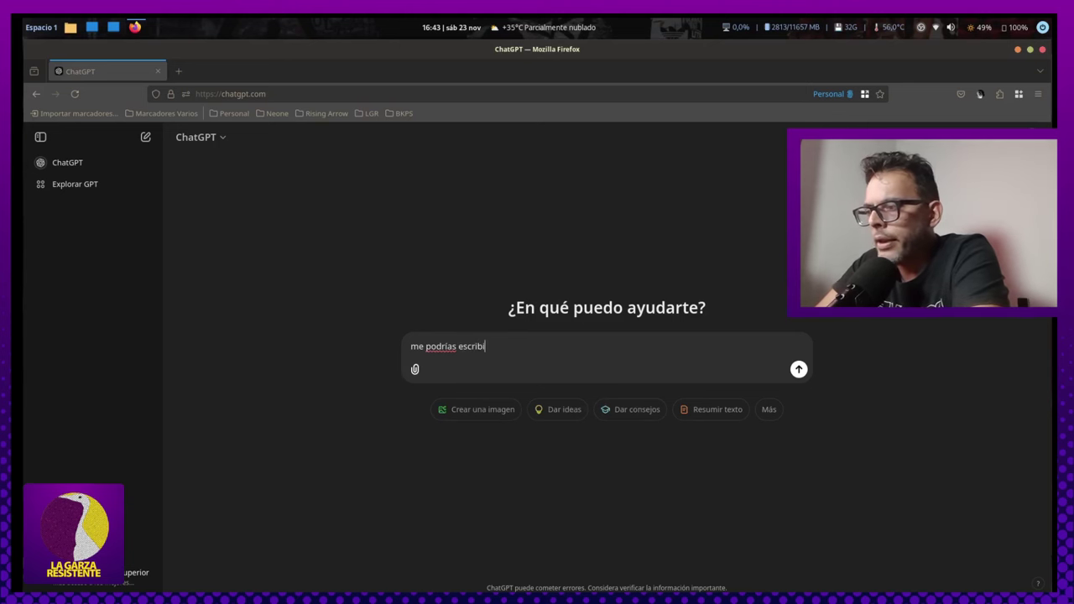
type("r un script")
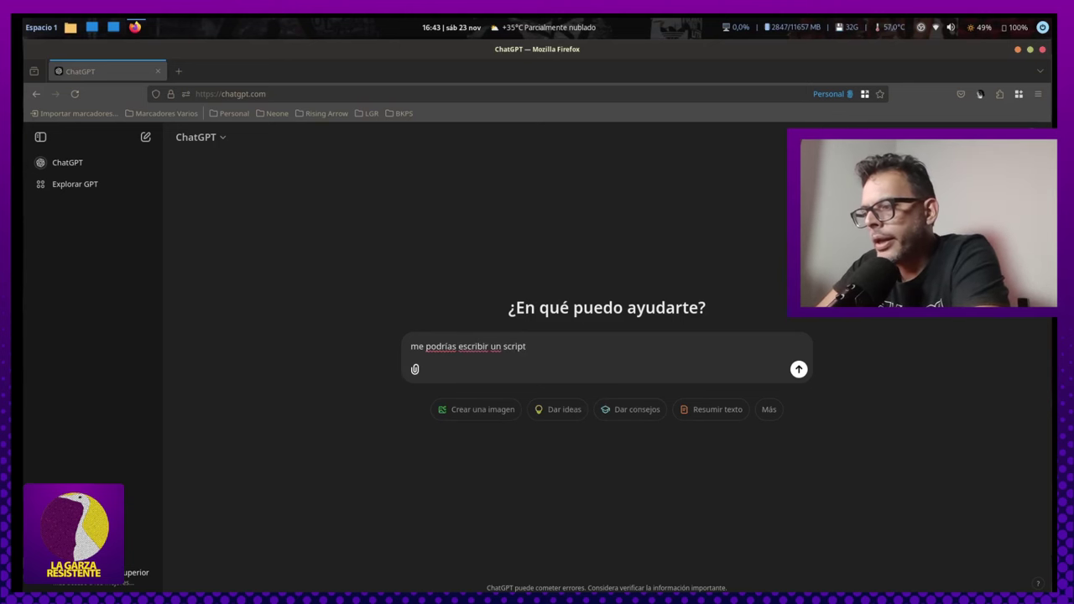
type(" en bash para")
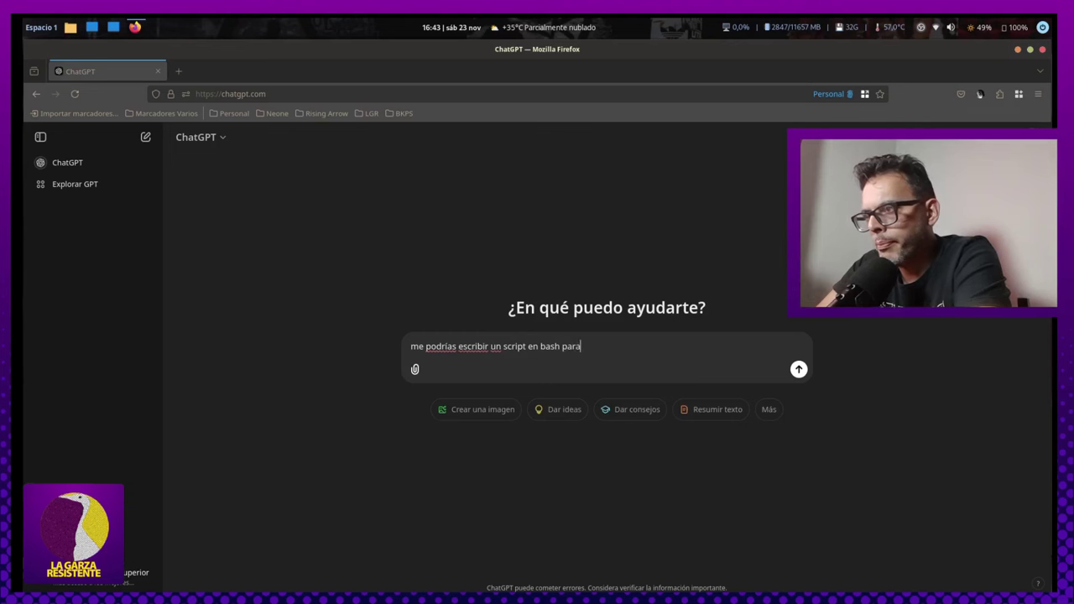
type(" mostrar ")
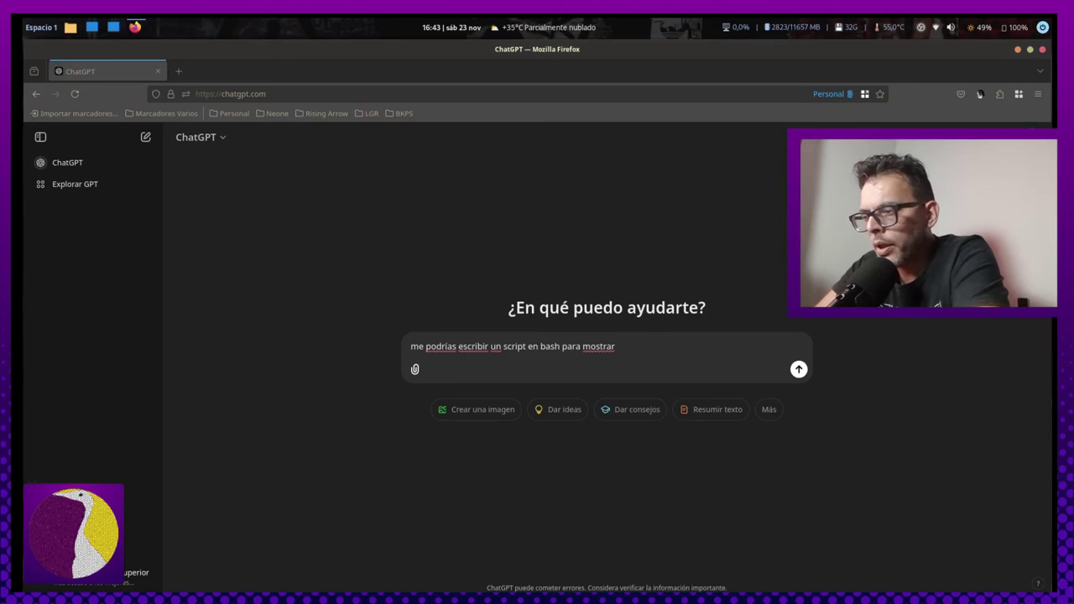
type("si hay")
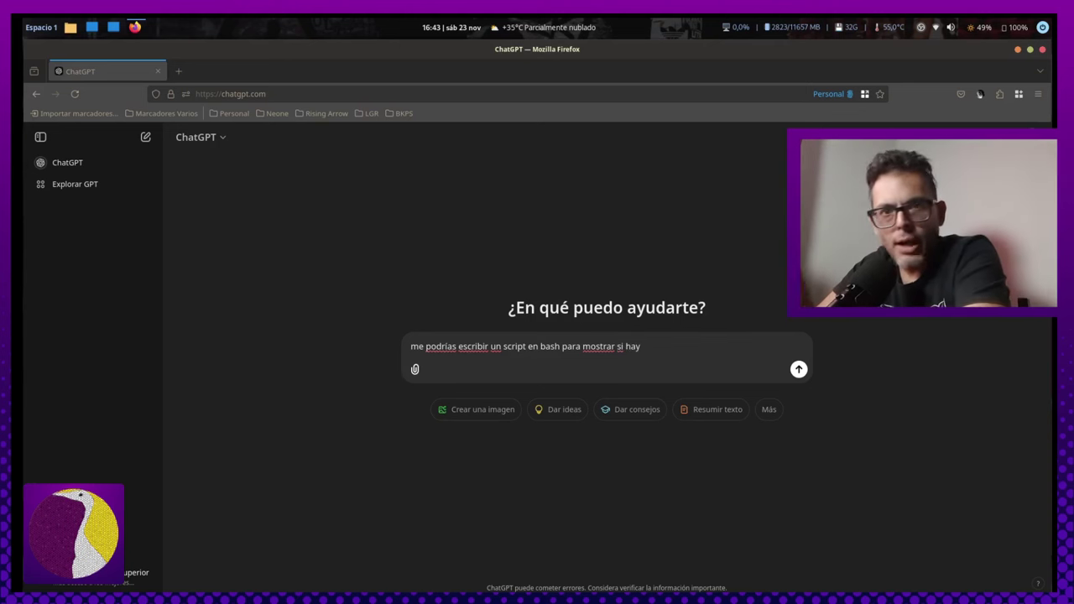
type(" actualiza")
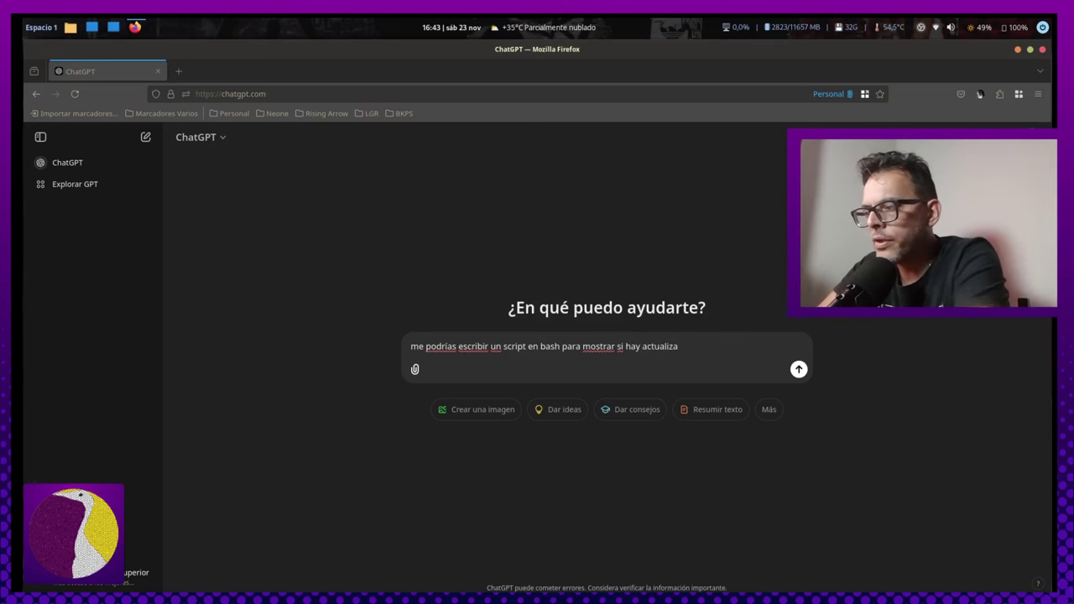
type("ciones de mi ")
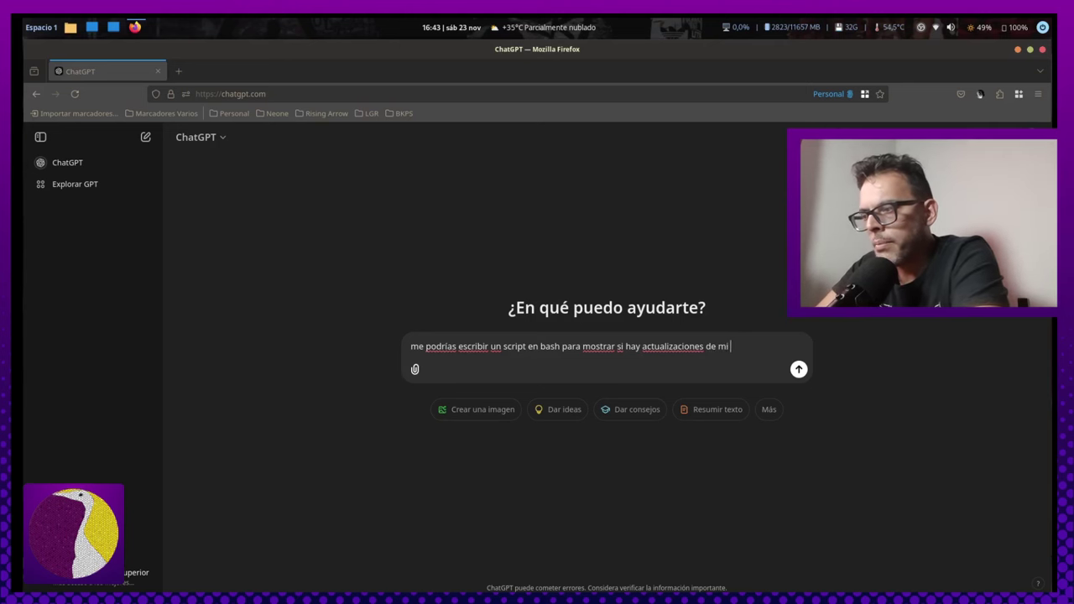
type("sistema ")
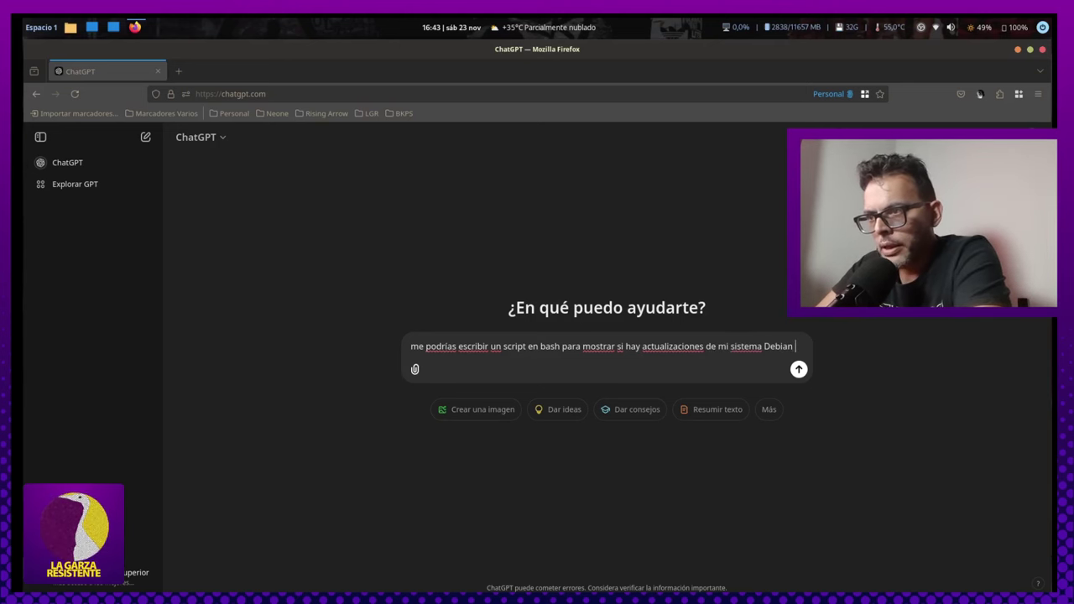
type("Debian ")
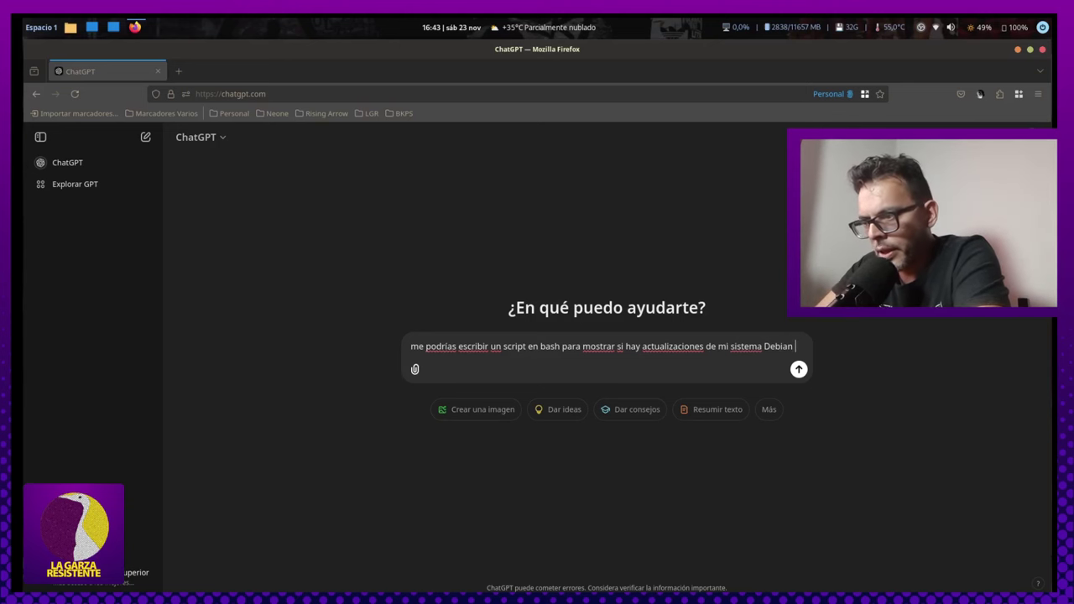
type("en el panel t")
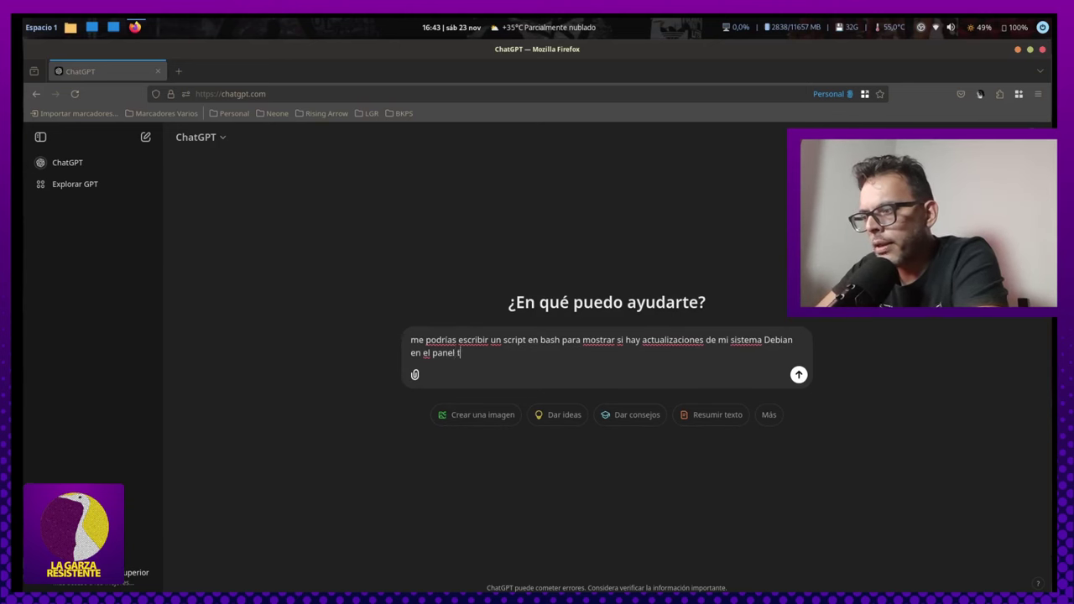
type("int2? n")
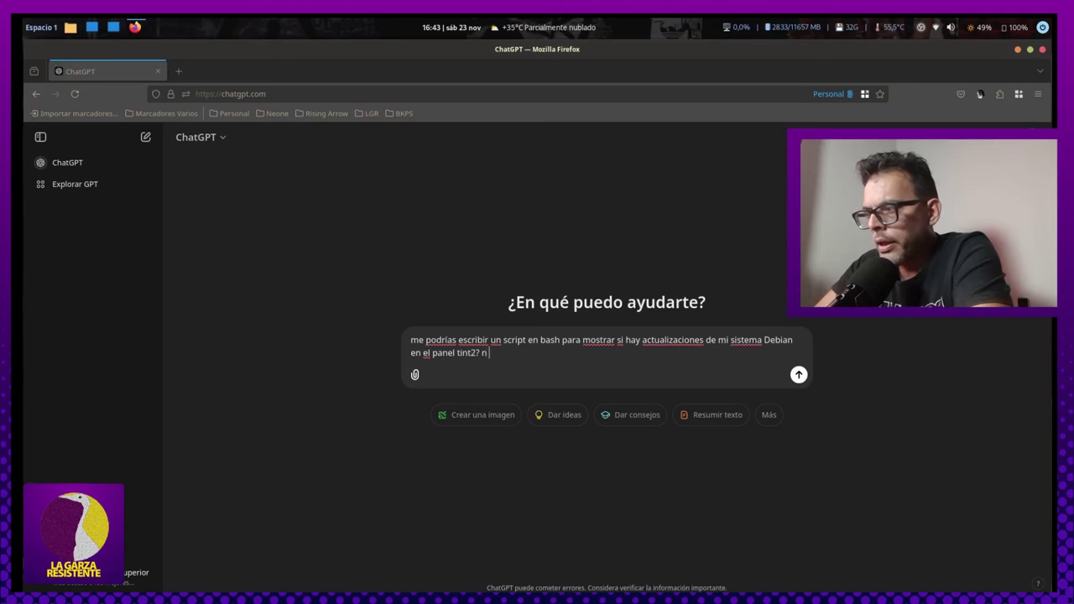
Continue the ChatGPT prompt with "En caso de que hubiera actualizaciones solamente muestrame un ícono".
type(" caso de")
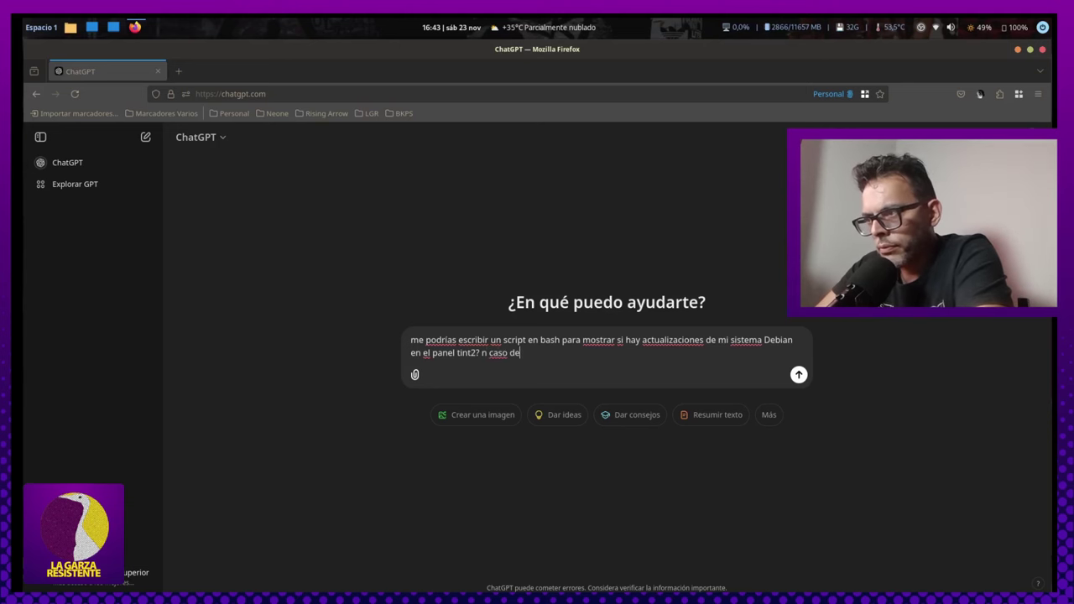
key("BackSpace")
key("BackSpace")
key("BackSpace")
key("BackSpace")
key("BackSpace")
key("BackSpace")
key("BackSpace")
key("BackSpace")
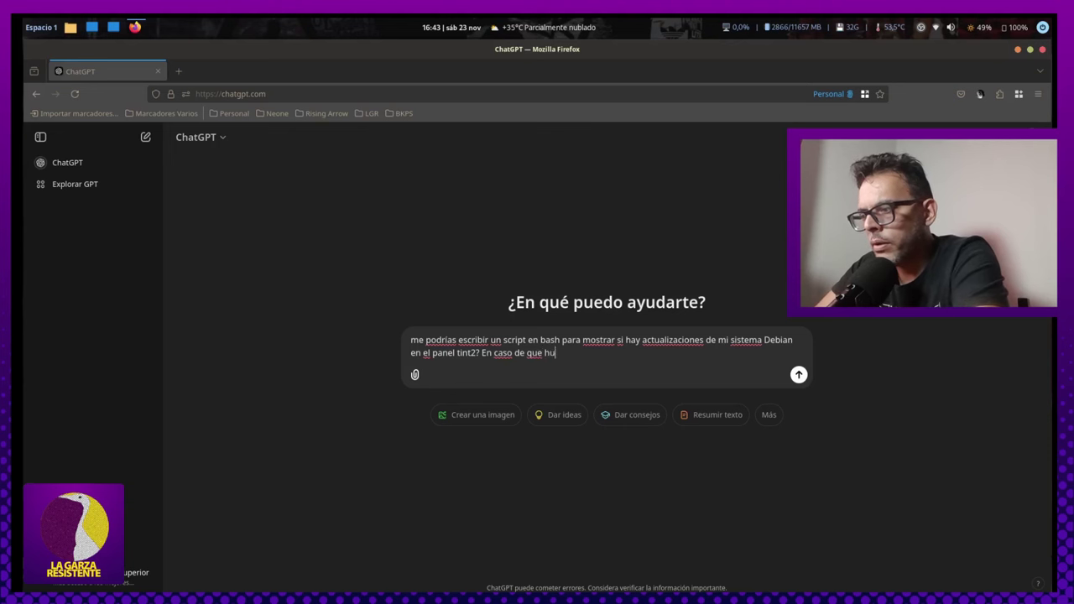
type("actiu")
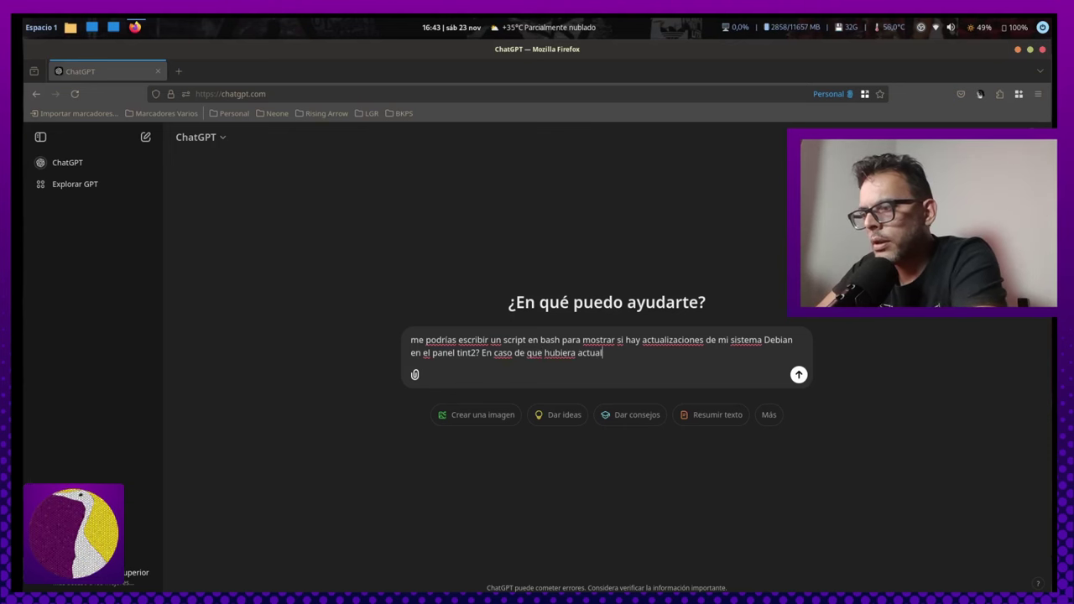
type("s ")
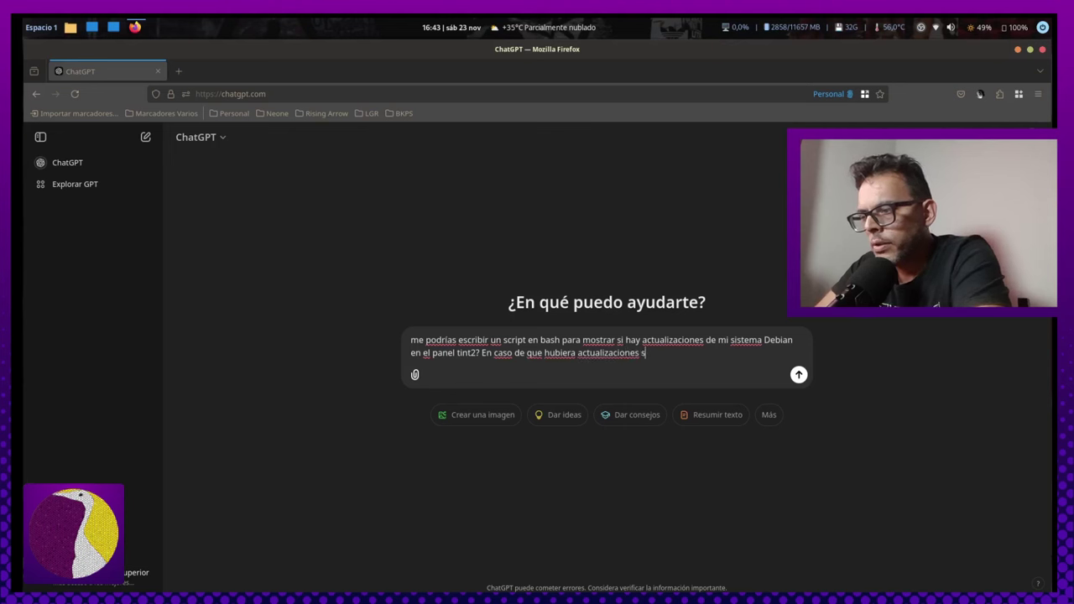
type("solamente")
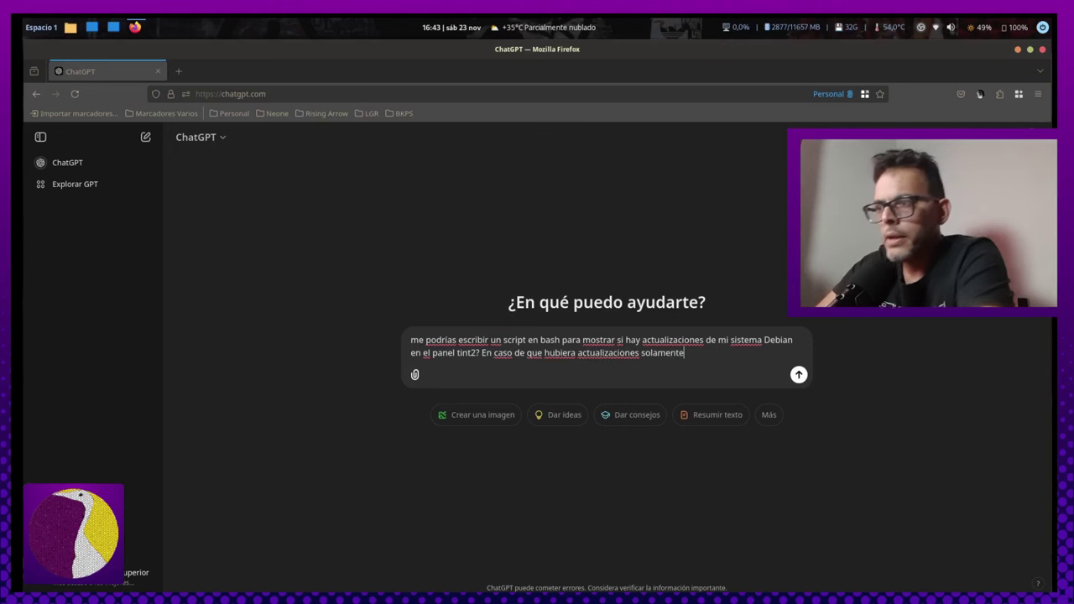
type(" mi")
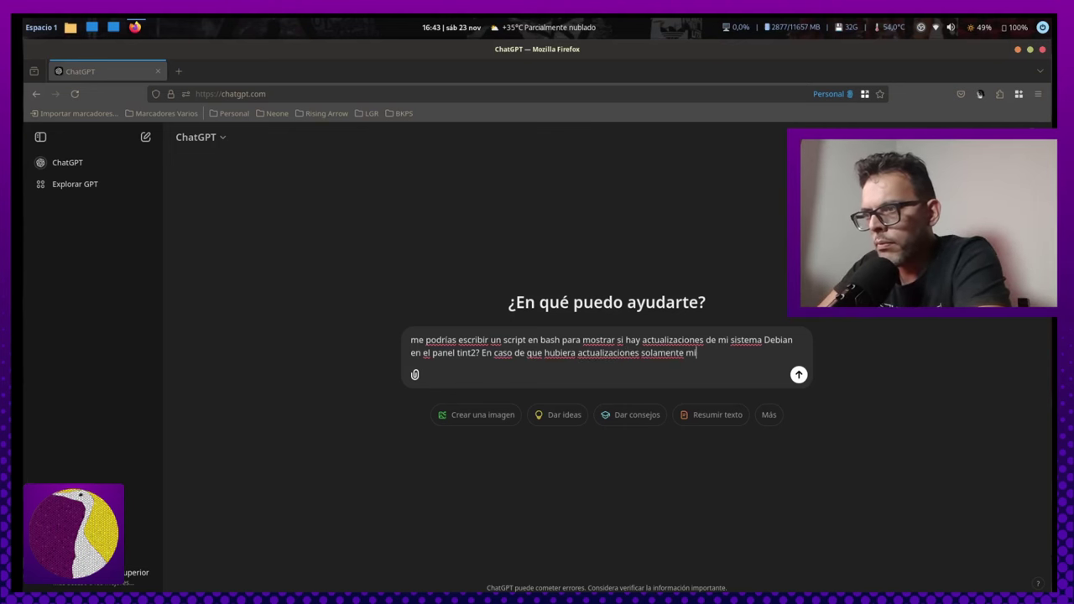
type("estrame un")
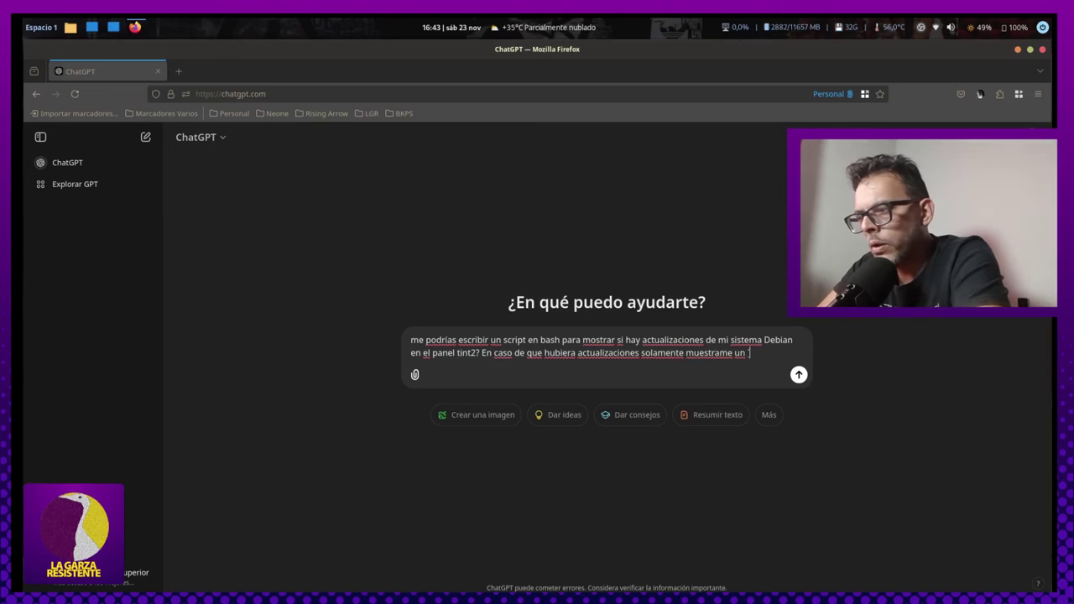
type(" ícono")
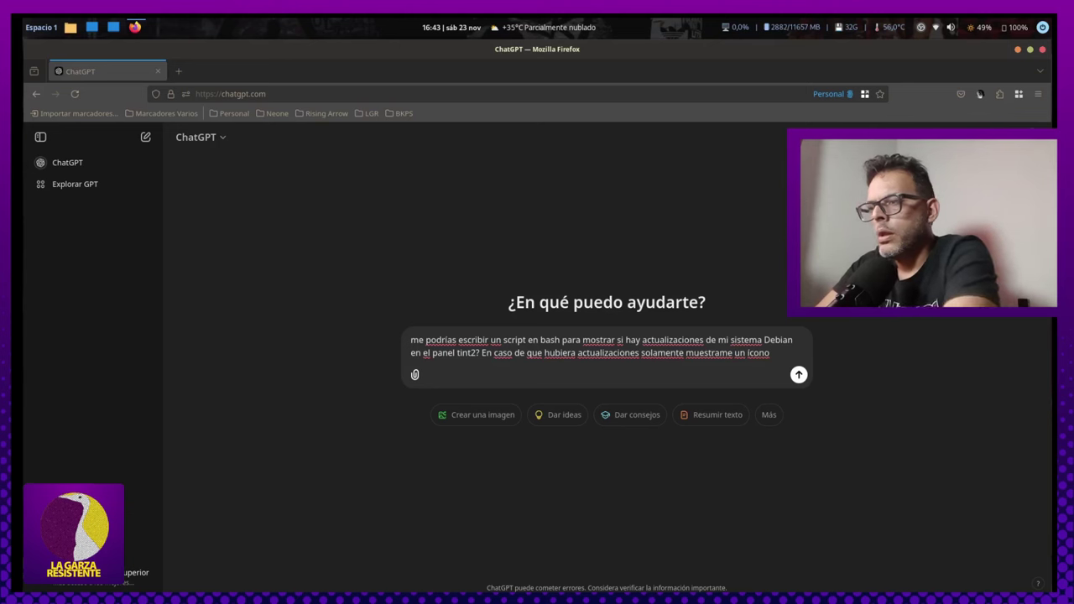
Finish the prompt with "y con notify-send enviame una notificación por unica vez" and send it.
type("un")
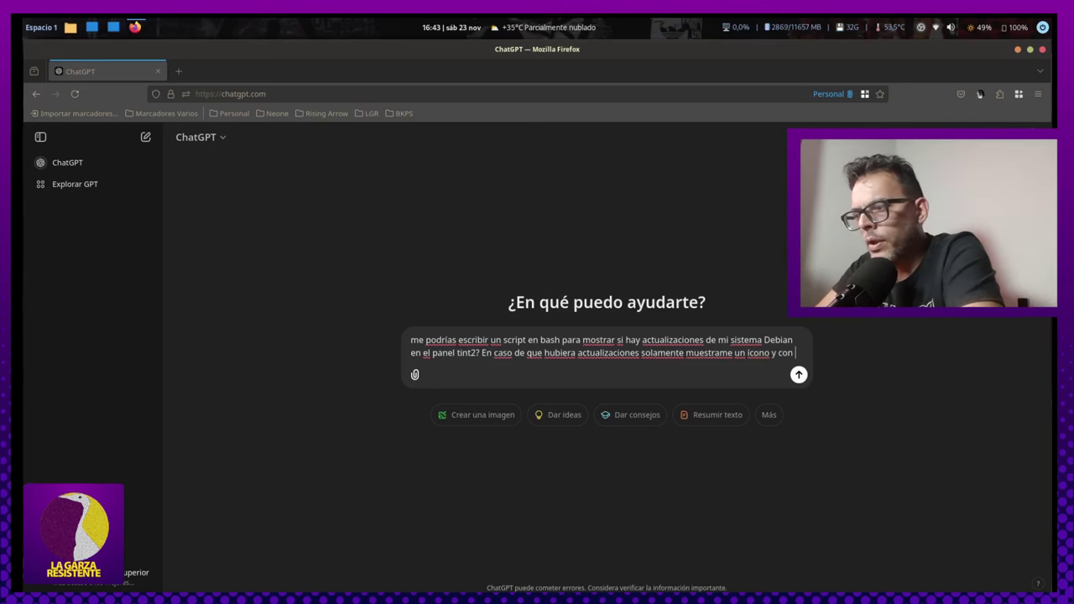
type(" notify-send")
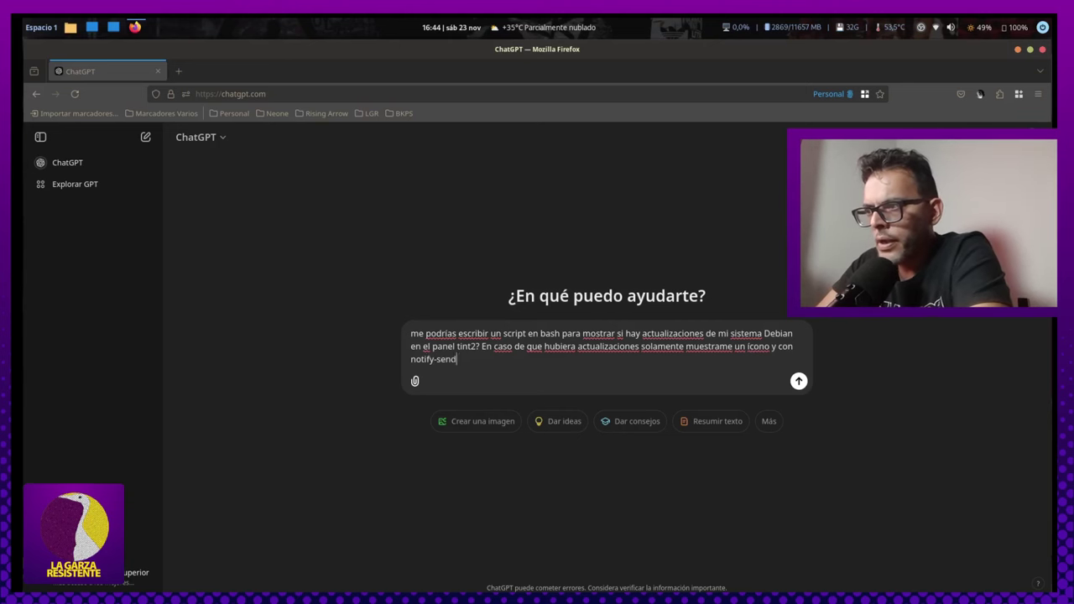
type("e una ac")
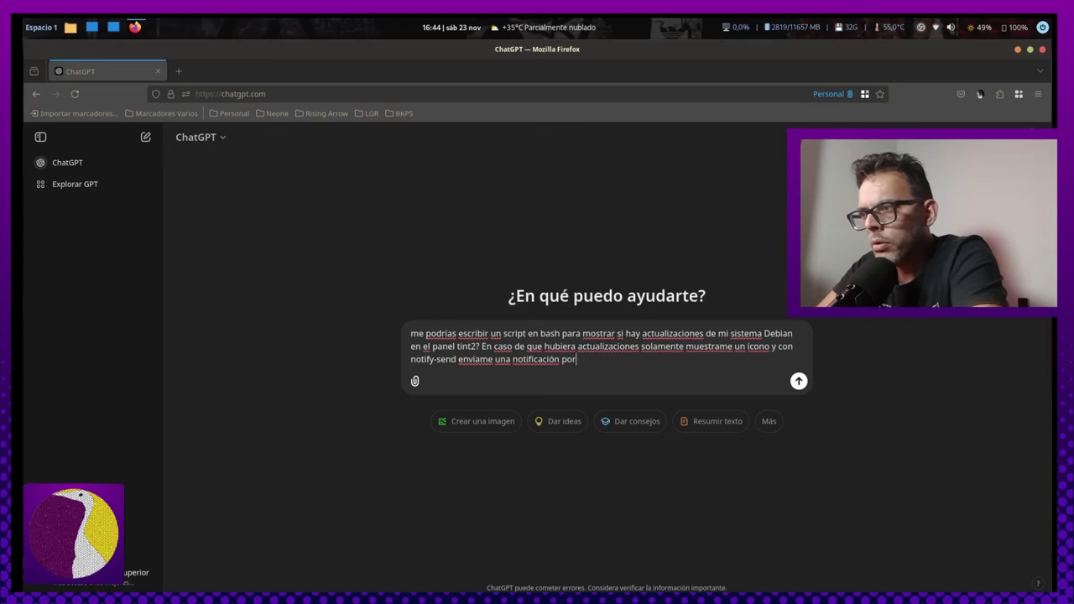
type("nica vez")
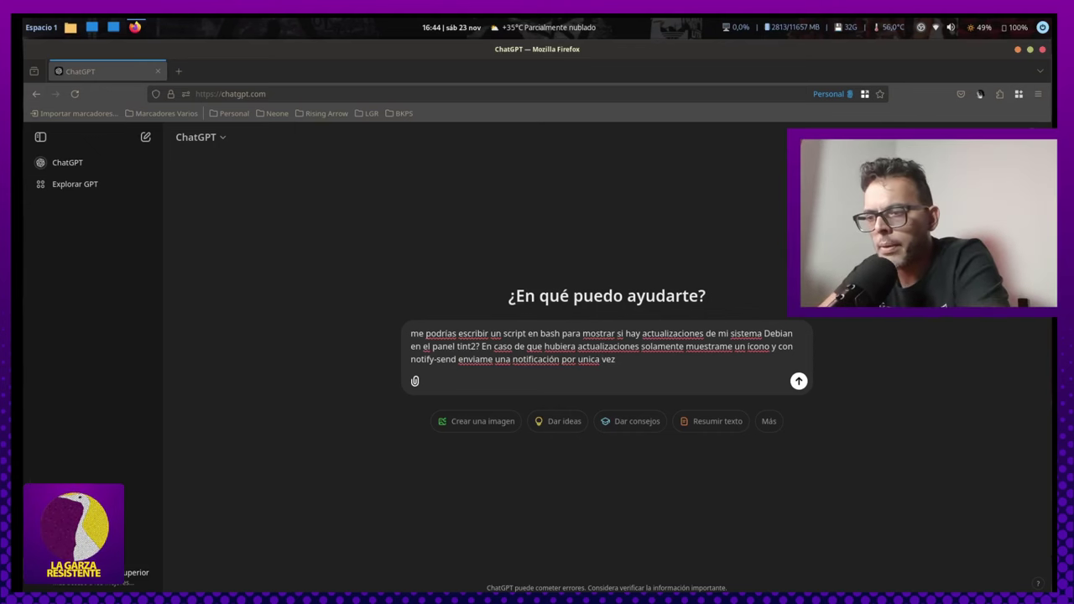
key("Return")
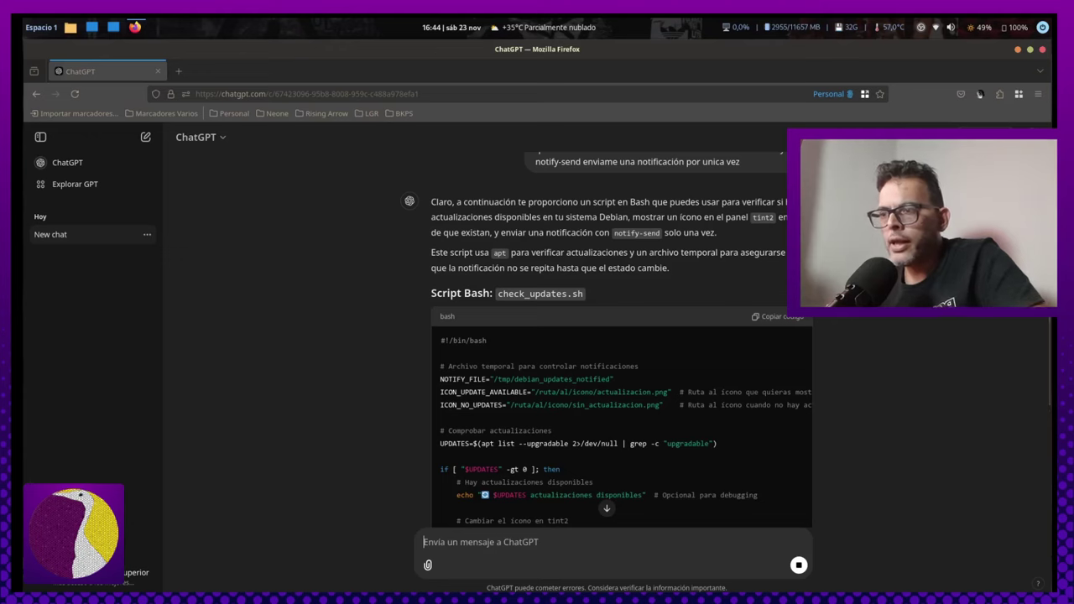
Copy the check_updates.sh script from ChatGPT's reply and paste it into a new Geany document.
scroll(671, 453, "down", 3)
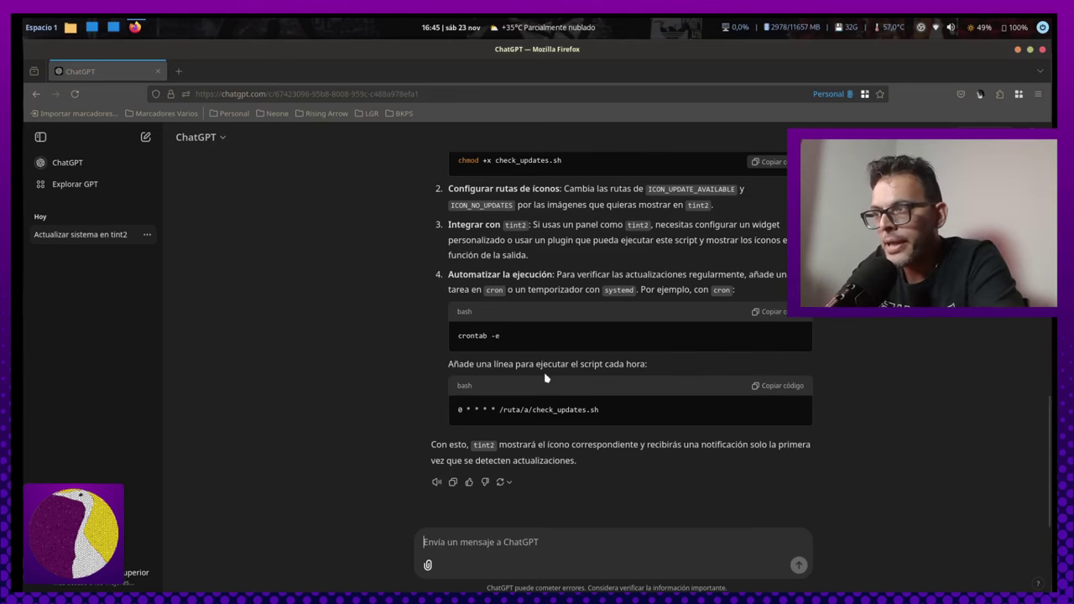
scroll(693, 449, "up", 15)
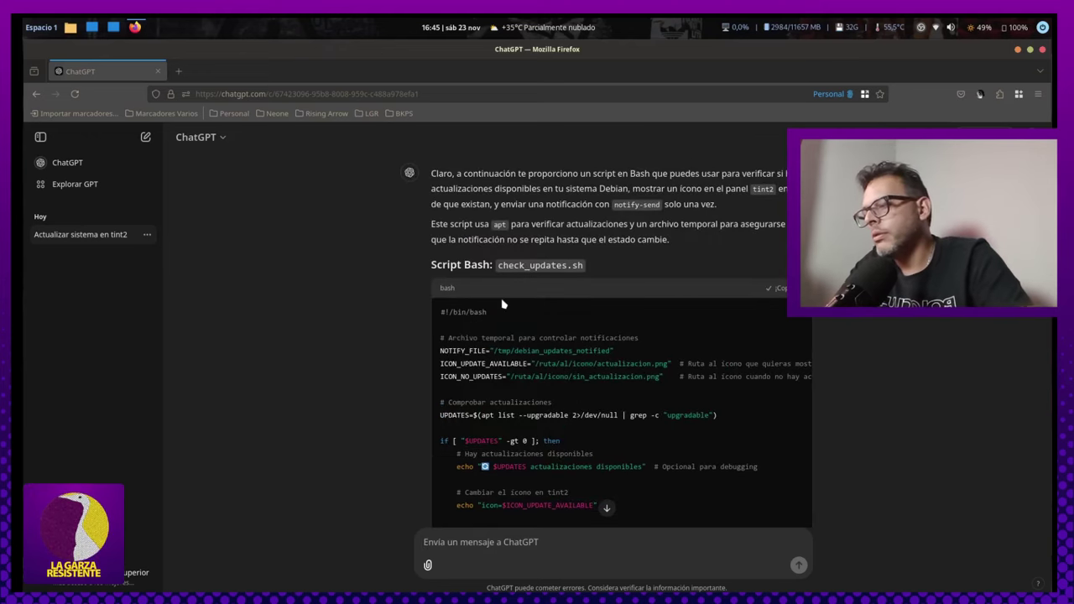
key("super")
type("gean")
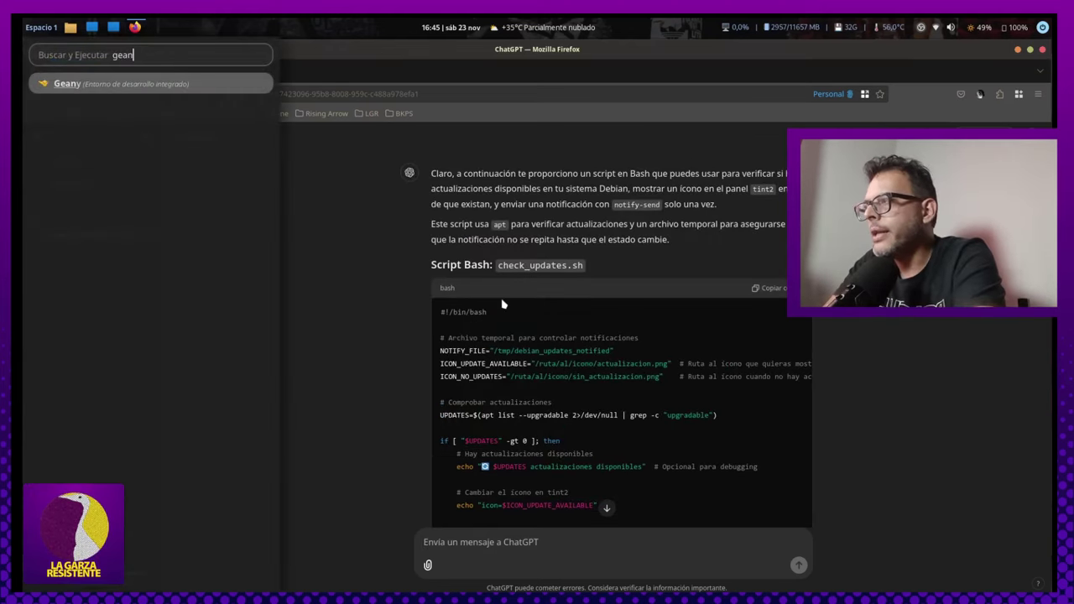
key("Return")
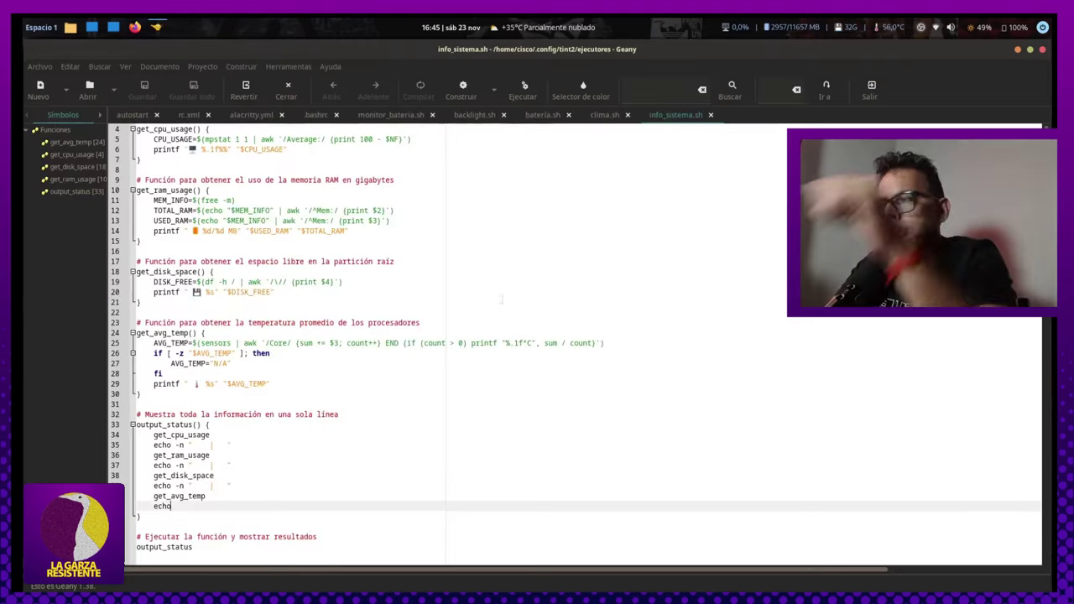
left_click(34, 87)
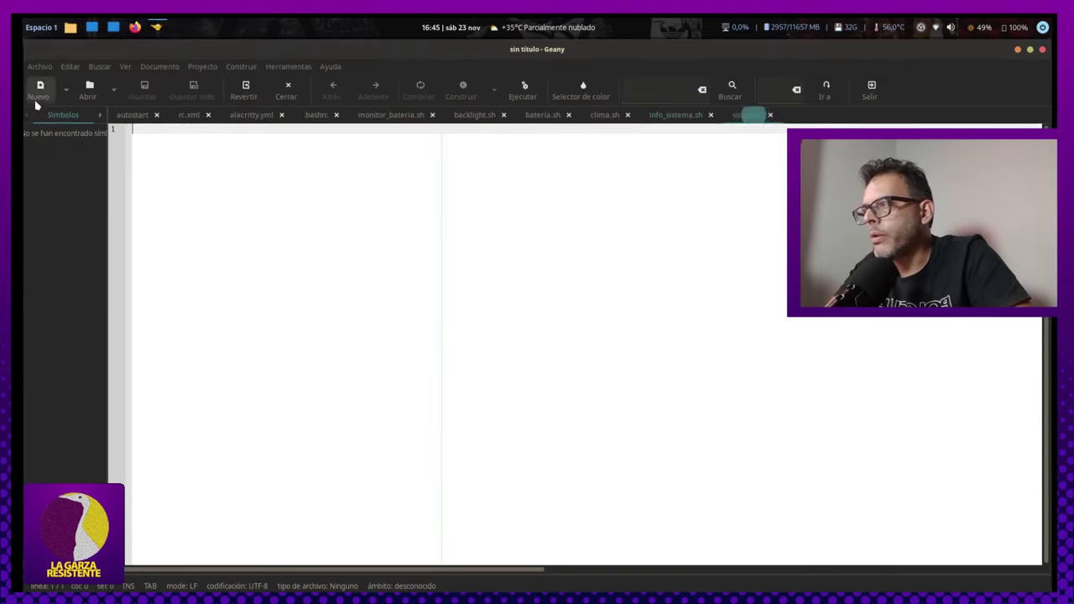
type("#!/bin/bash  # Archivo temporal para controlar notificaciones NOTIFY_FILE=\"/tmp/debian_updates_notified\" ICON_UPDATE_AVAILABLE=\"/ruta/al/icono/actualizacion.png\"  # Ruta al ícono que quieras mostrar ICON_NO_UPDATES=\"/ruta/al/icono/sin_actualizacion.png\"    # Ruta al ícono cuando no hay actualizaciones  # Comprobar actualizaciones UPDATES=$(apt list --upgradable 2>/dev/null | grep -c \"upgradable\")  if [ \"$UPDATES\" -gt 0 ]; then     # Hay actualizaciones disponibles     echo \"🔄 $UPDATES actualizaciones disponibles\"  # Opcional para debugging      # Cambiar el ícono en tint2     echo \"icon=$ICON_UPDATE_AVAILABLE\"      # Enviar notificación si no se ha enviado antes     if [ ! -f \"$NOTIFY_FILE\" ]; then         notify-send \"Actualizaciones disponibles\" \"Hay $UPDATES paquetes para actualizar.\"         touch \"$NOTIFY_FILE\"     fi else     # No hay actualizaciones     echo \"✅ Sistema actualizado\"  # Opcional para debugging      # Cambiar el ícono en tint2     echo \"icon=$ICON_NO_UPDATES\"      # Eliminar el archivo temporal si no hay actualizaciones     [ -f \"$NOTIFY_FILE\" ] && rm \"$NOTIFY_FILE\" fi")
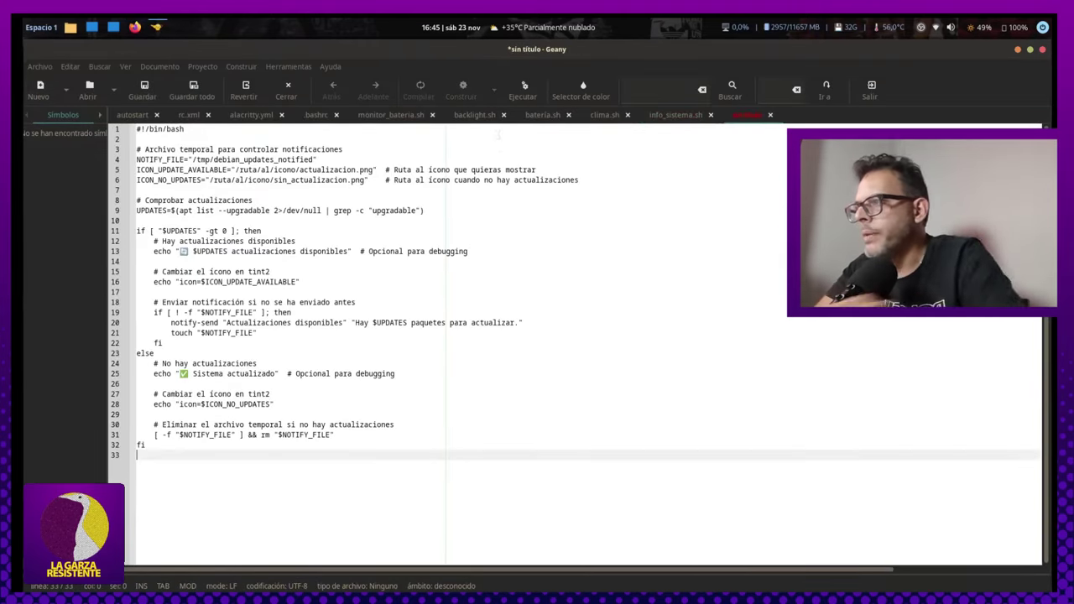
Examine the pasted script's opening variables, which define the notification file and the two icon paths.
key("Up")
key("Up")
key("Up")
key("Up")
key("Up")
key("Up")
key("Up")
key("Up")
key("Up")
key("Up")
key("Up")
key("Up")
key("Up")
key("Up")
key("Up")
key("Up")
key("Up")
key("Up")
key("Up")
key("Up")
key("Up")
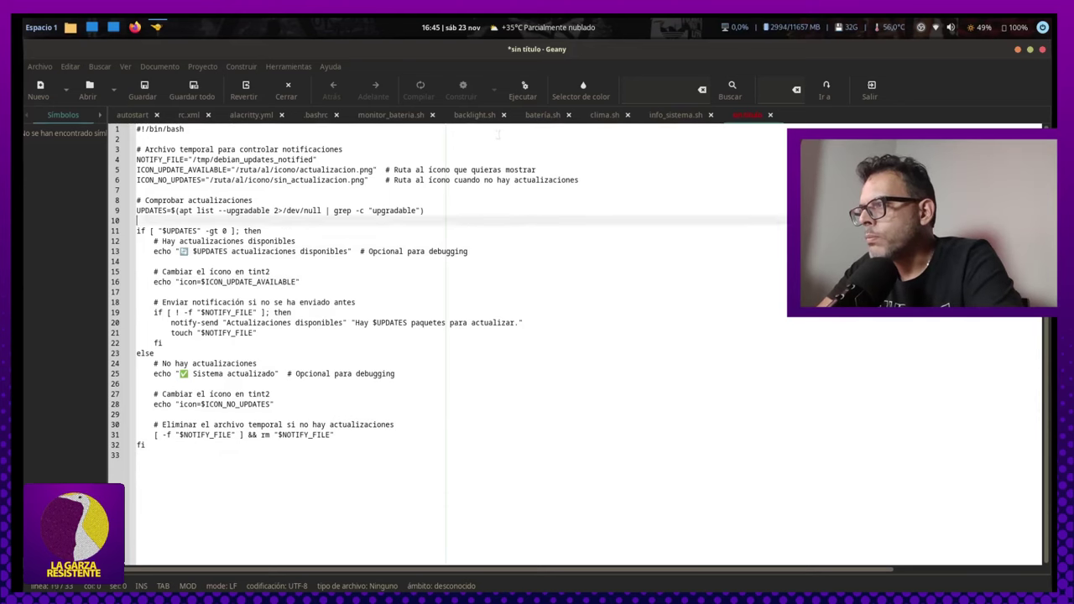
key("Down")
key("Down")
key("Down")
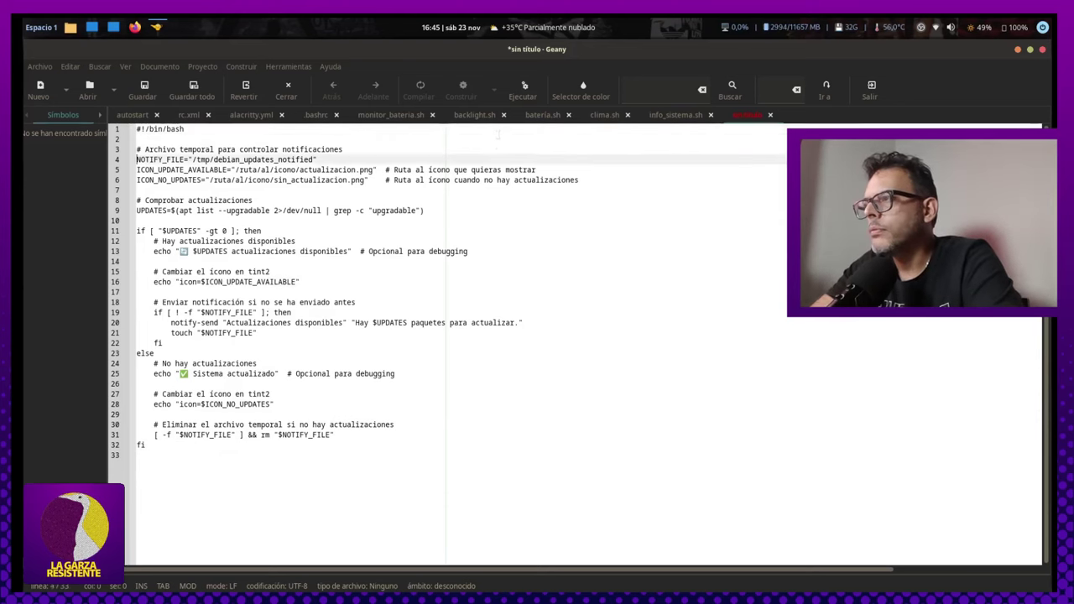
key("Down")
key("Down")
key("Up")
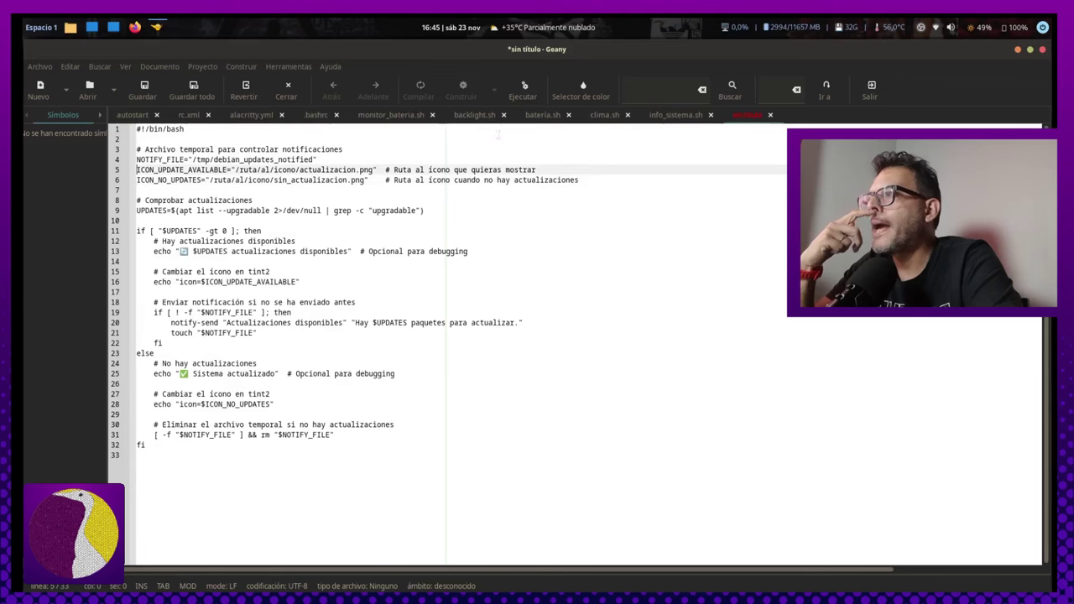
Place the text cursor at the start of the placeholder path in the ICON_UPDATE_AVAILABLE line.
key("Down")
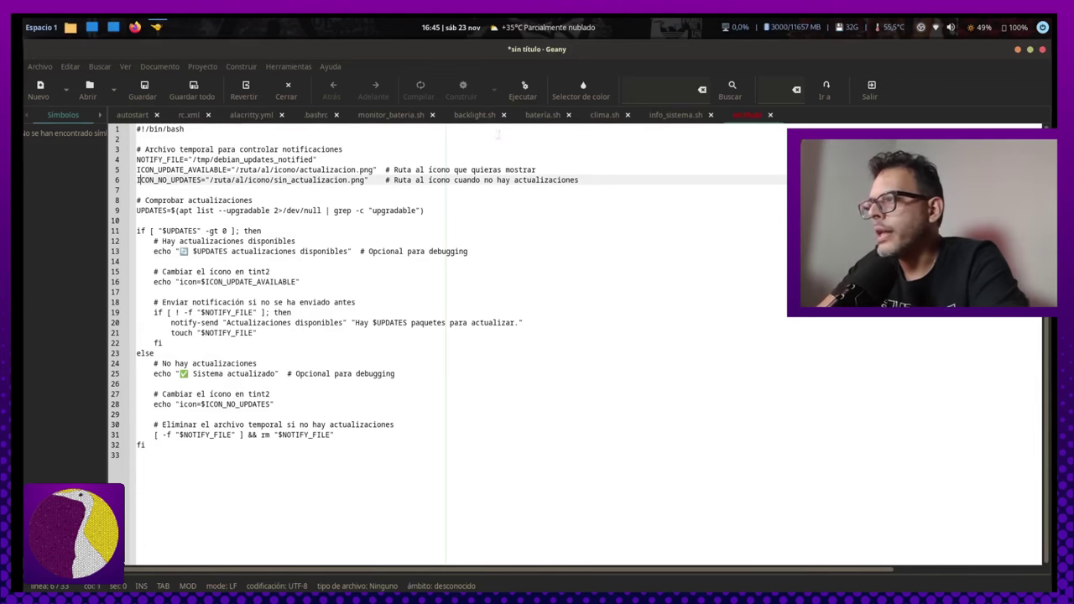
key("Right")
key("Right")
key("Right")
key("Right")
key("Right")
key("Right")
key("Right")
key("Right")
key("Right")
key("Right")
key("Right")
key("Right")
key("Right")
key("Right")
key("Right")
key("Right")
key("Right")
key("Right")
key("Right")
key("Right")
key("Left")
key("Left")
key("Left")
key("Left")
key("Left")
key("Left")
key("Left")
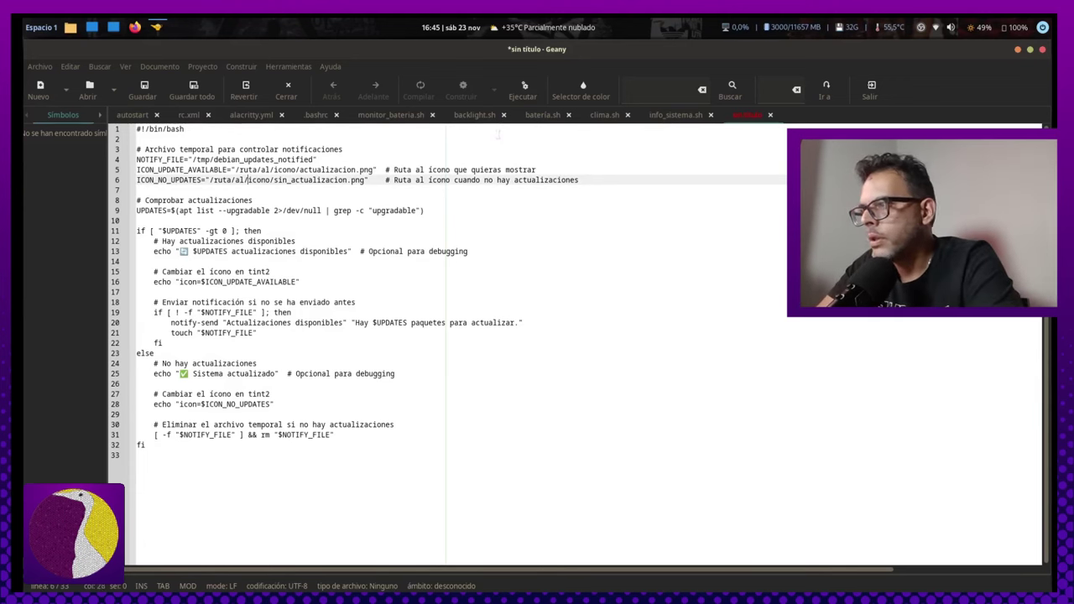
key("Right")
key("Right")
key("Right")
key("Right")
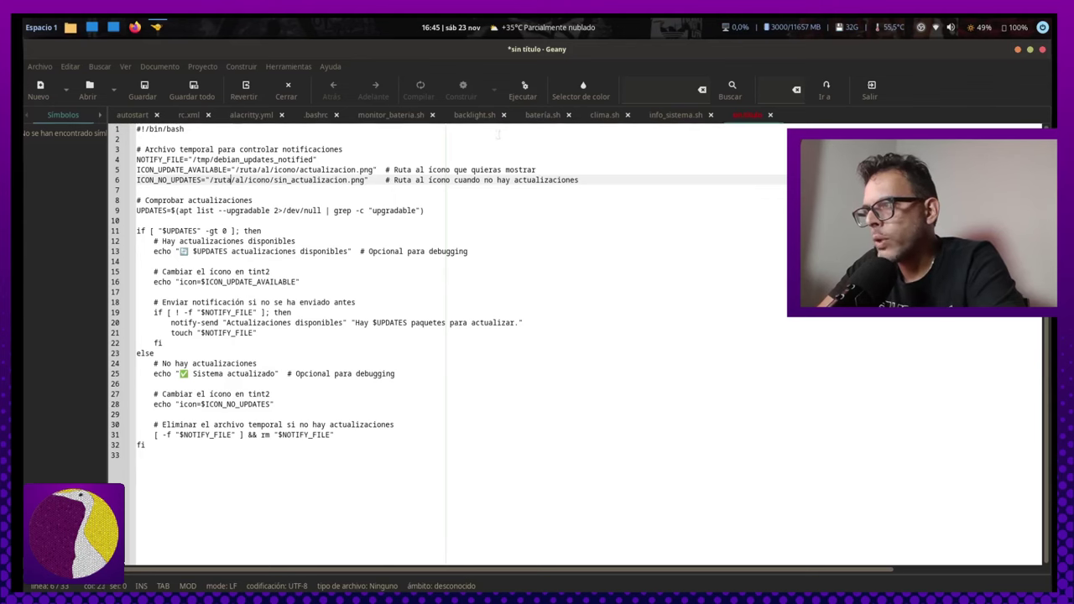
key("Up")
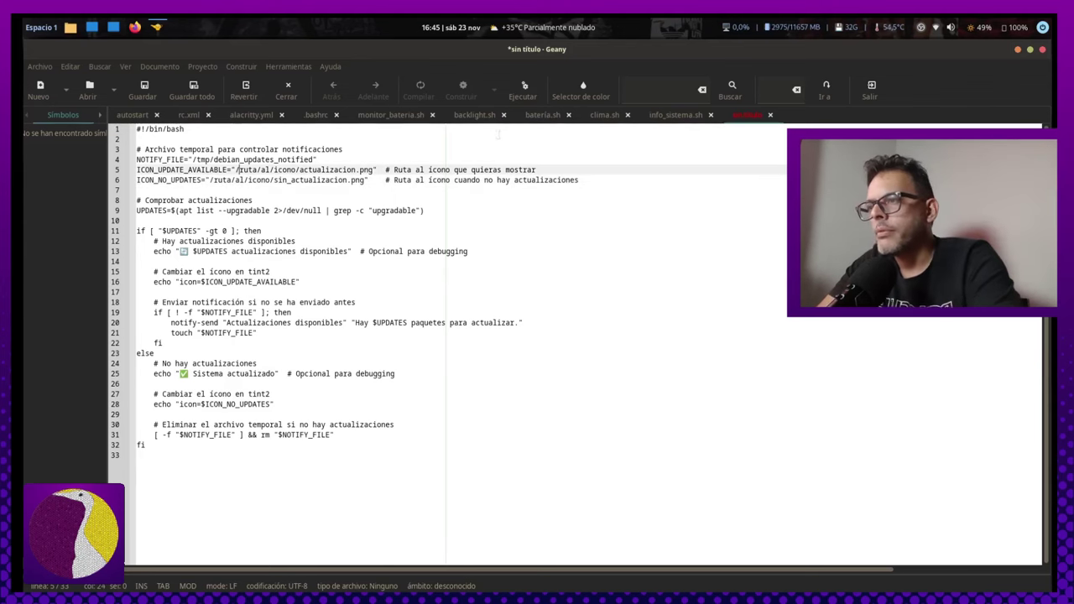
Switch to Thunar and open the .config/openbox/icons/you folder in the home directory.
key("alt+Tab")
key("alt+Tab")
key("Tab")
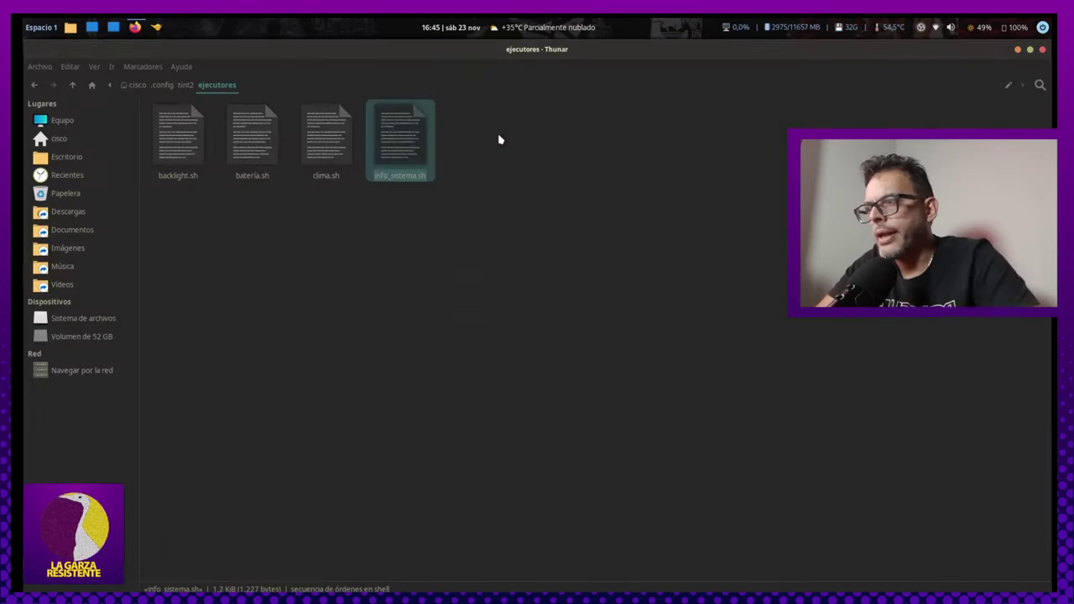
left_click(184, 84)
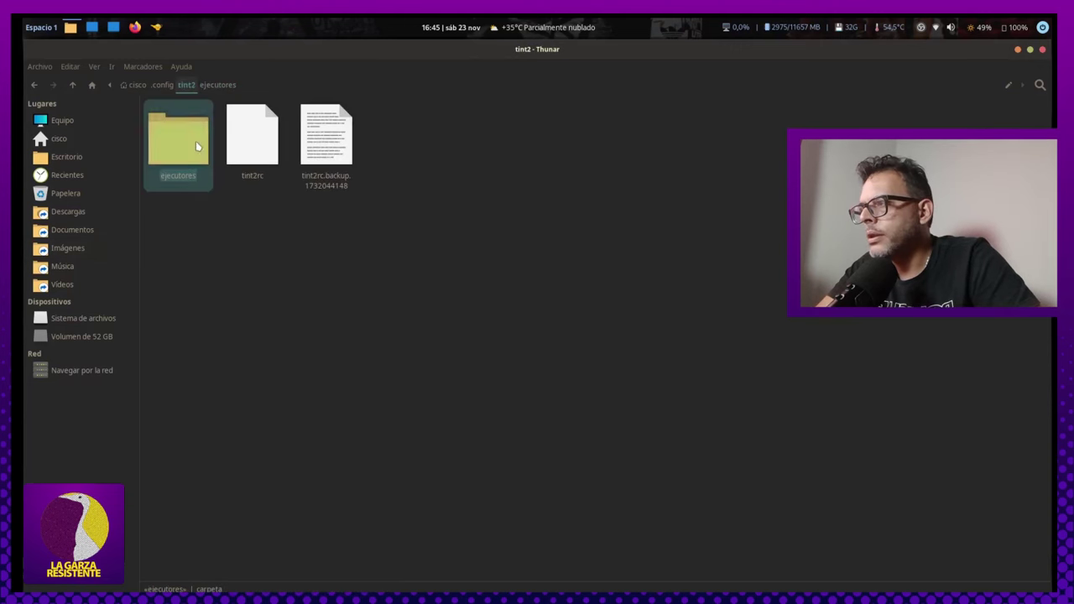
left_click(164, 85)
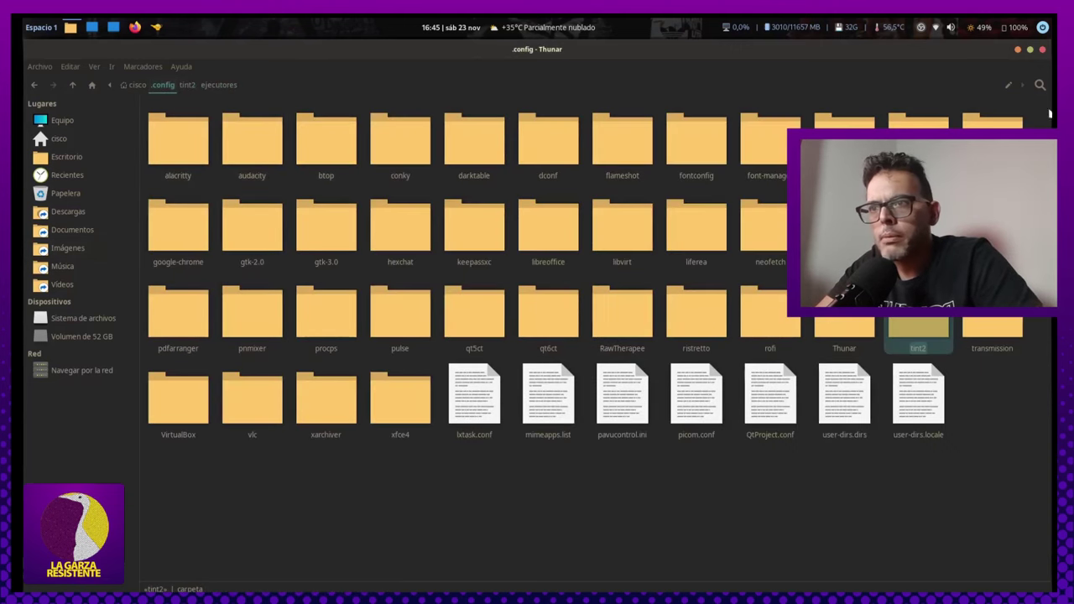
double_click(992, 227)
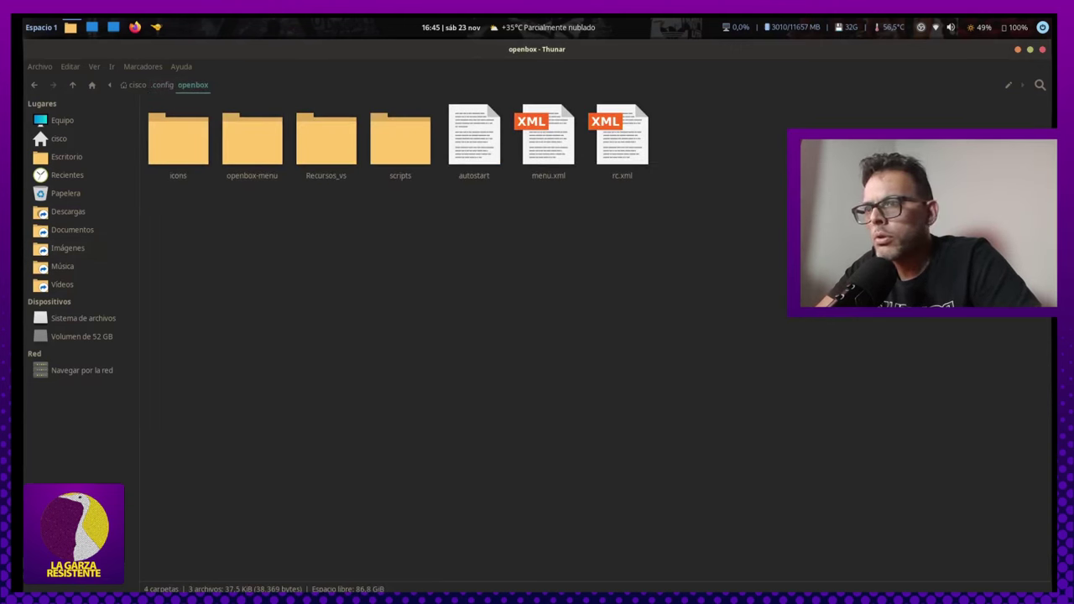
double_click(192, 157)
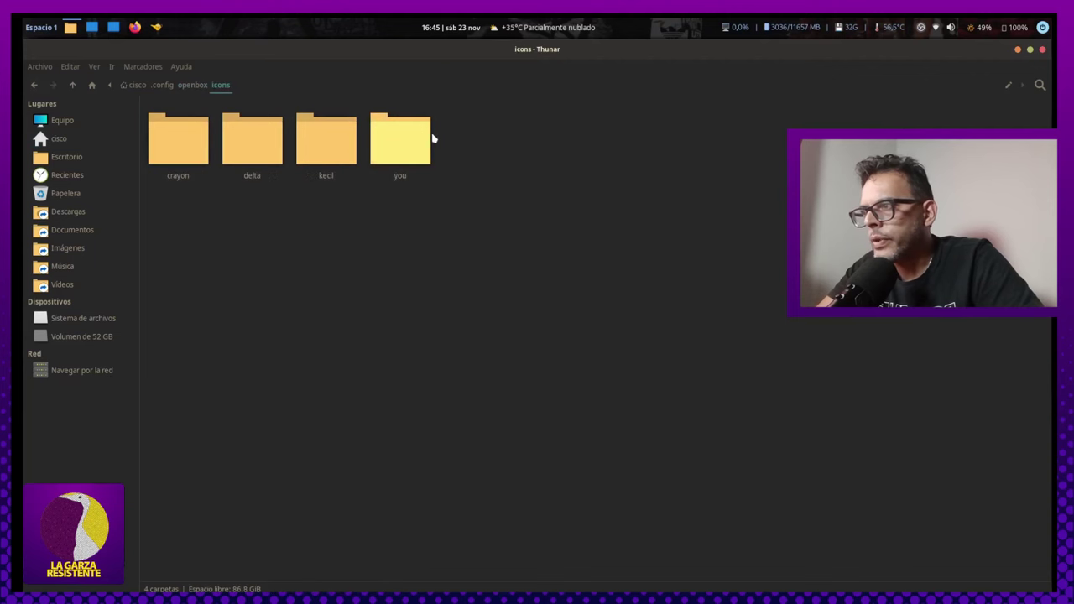
left_click(404, 147)
double_click(404, 147)
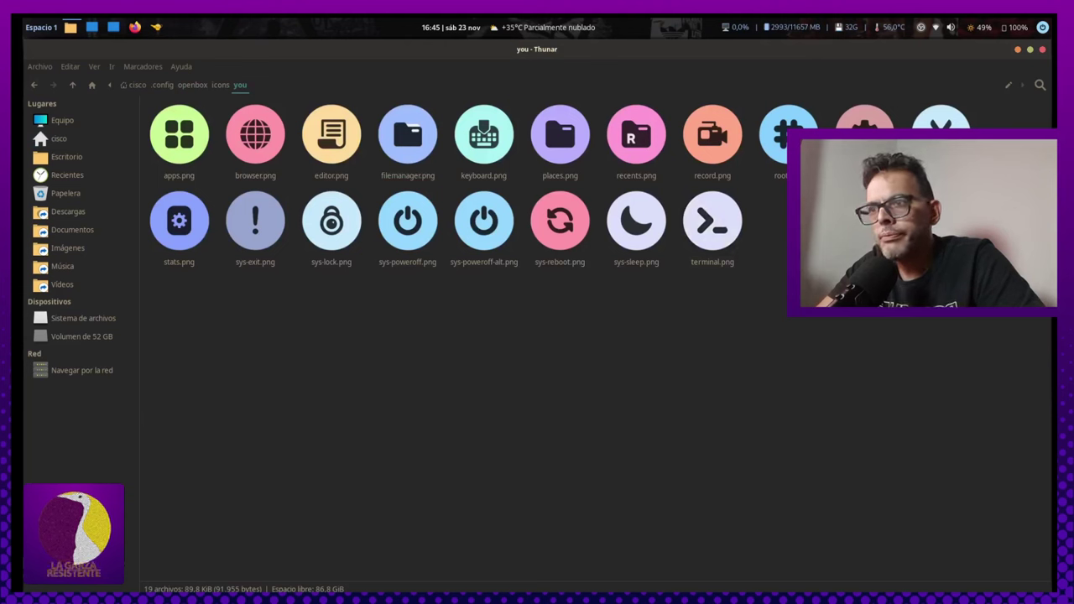
Copy the sys-reboot.png icon file from the you folder.
left_click(559, 233)
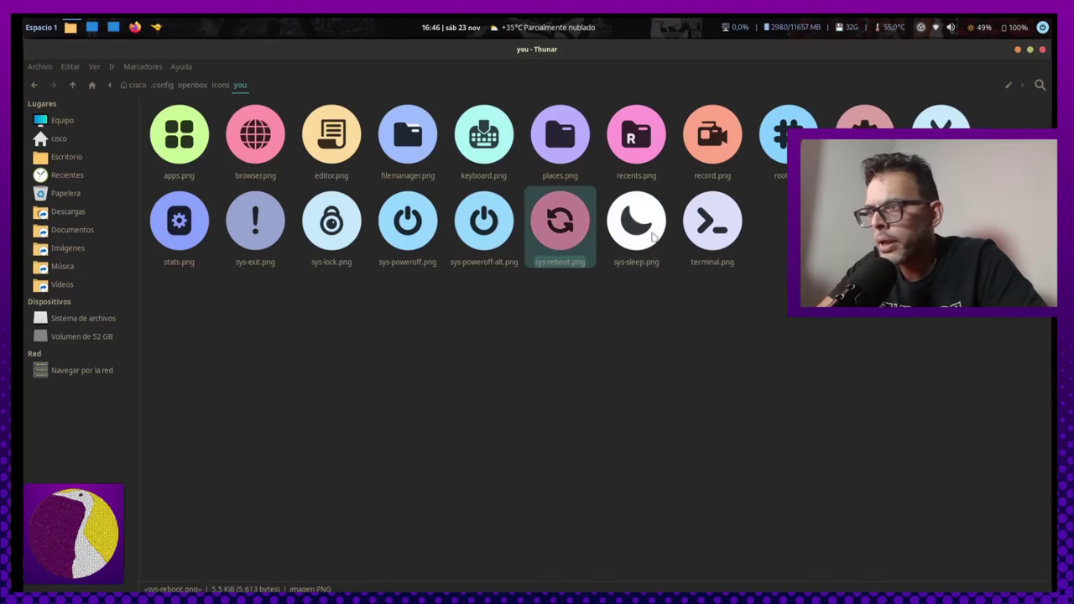
right_click(565, 222)
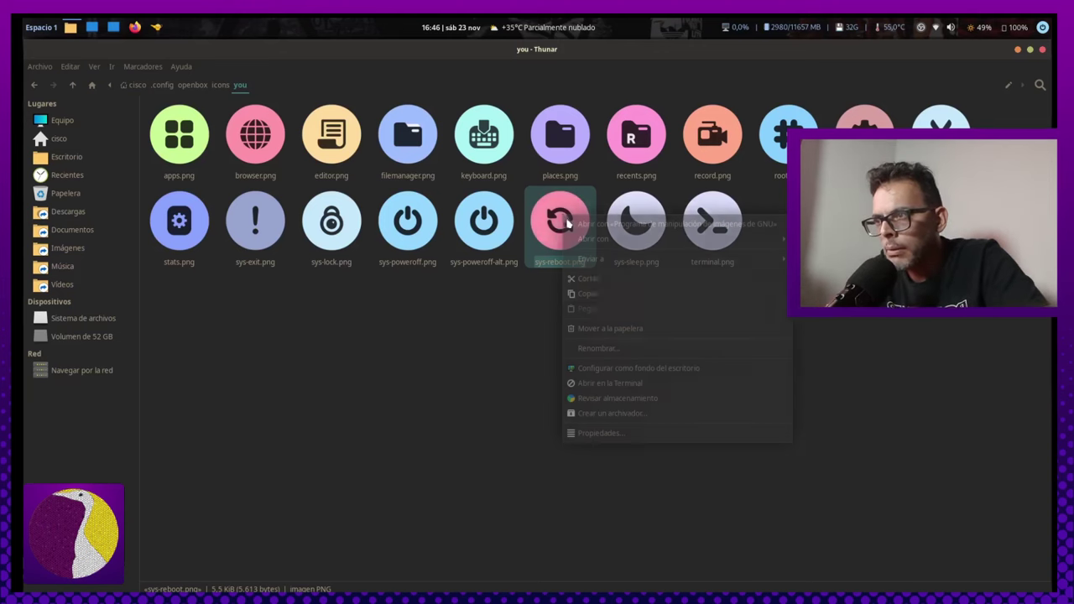
left_click(607, 293)
Switch to Geany and replace the placeholder path in ICON_UPDATE_AVAILABLE with the copied full path of .config/openbox/icons/you/sys-reboot.png in the home folder.
key("alt+Tab")
key("alt+Tab")
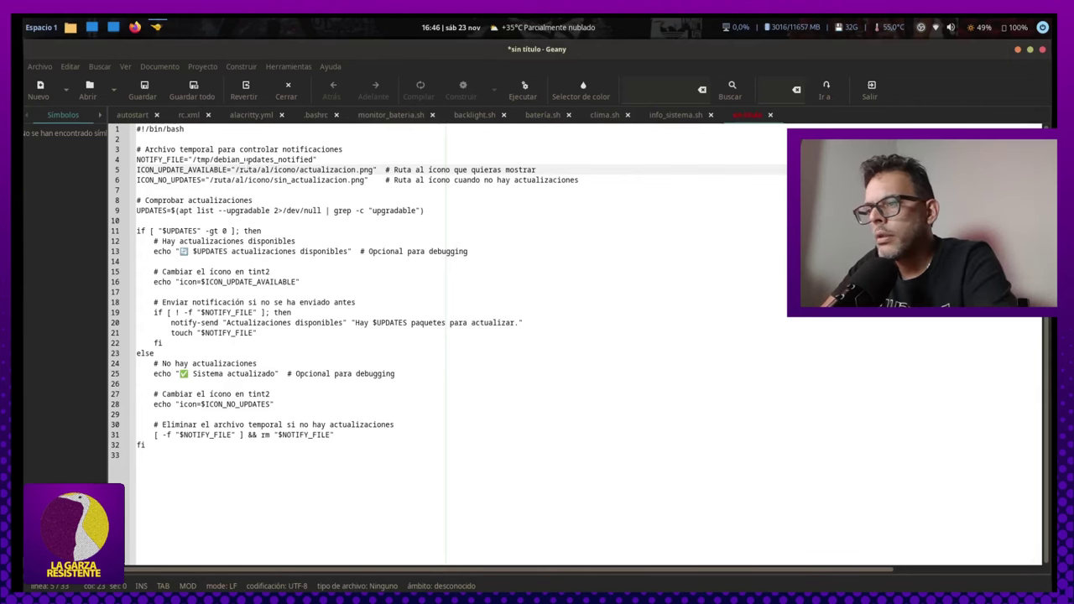
type("/home/cisco/.config/openbox/icons/you/sys-reboot.png")
key("Delete")
key("Delete")
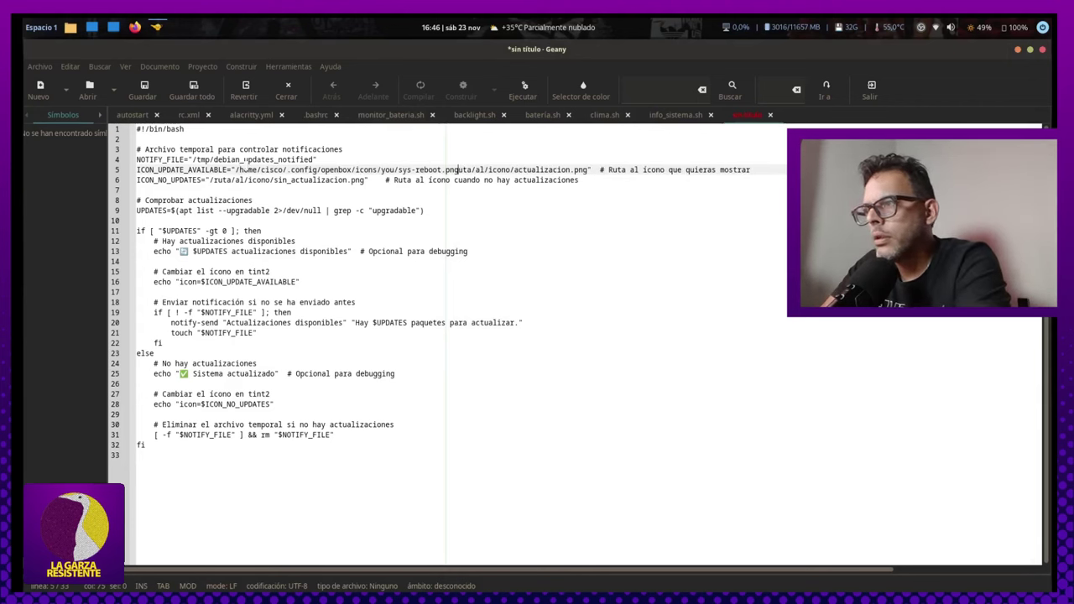
key("Delete")
key("Delete")
key("Delete")
key("Delete")
key("Delete")
key("Delete")
key("Delete")
key("Delete")
key("Delete")
key("Delete")
key("Delete")
key("Delete")
key("Delete")
key("Delete")
key("Delete")
key("Delete")
key("Delete")
key("Delete")
key("Delete")
key("Delete")
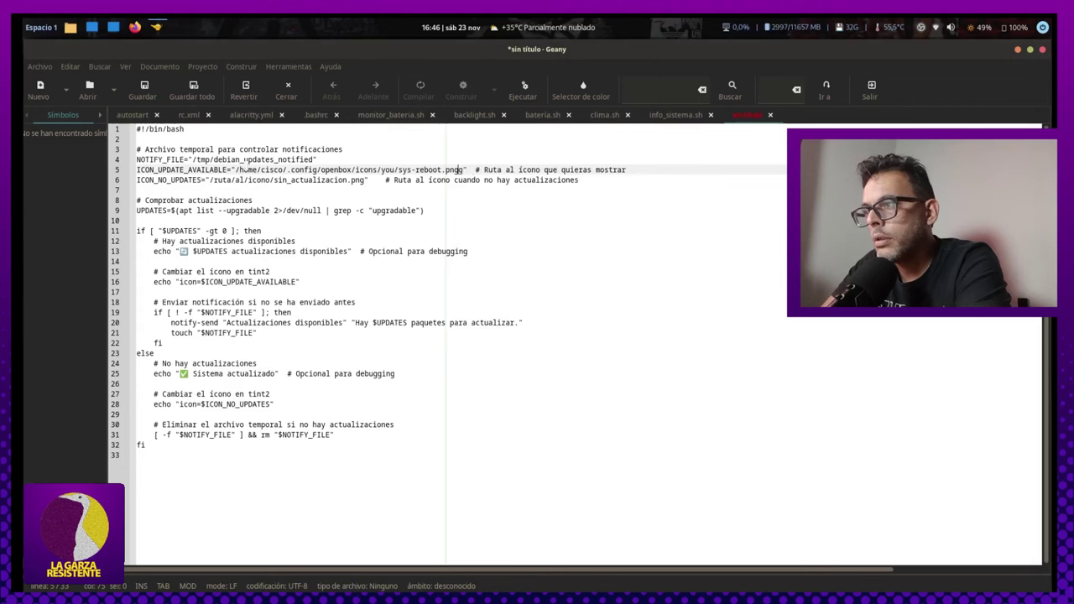
key("Delete")
key("Down")
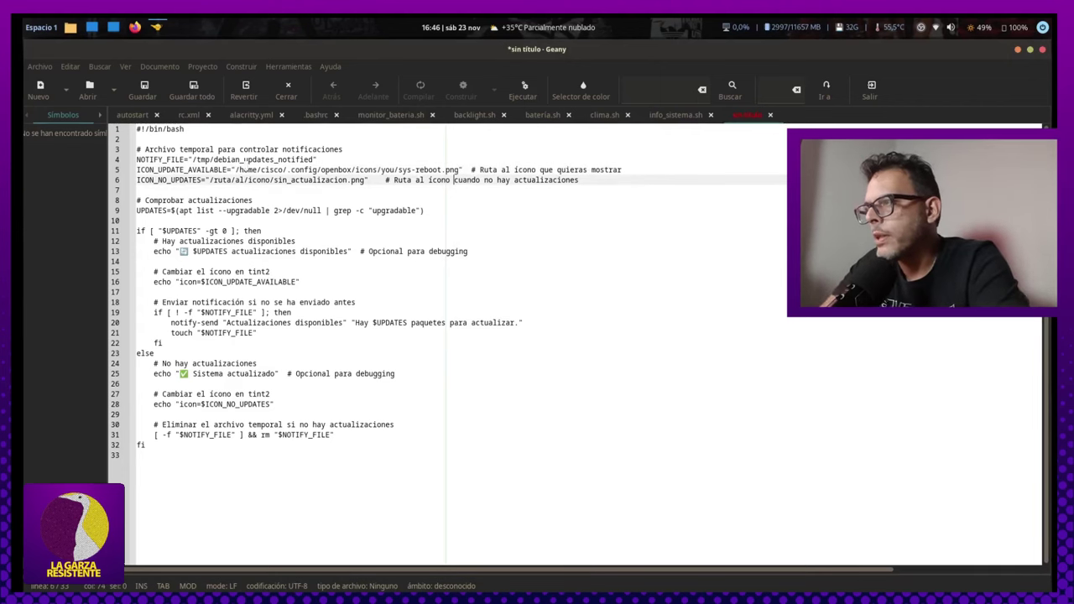
key("Left")
key("Left")
key("Left")
key("Left")
key("Left")
key("Left")
key("Left")
key("Left")
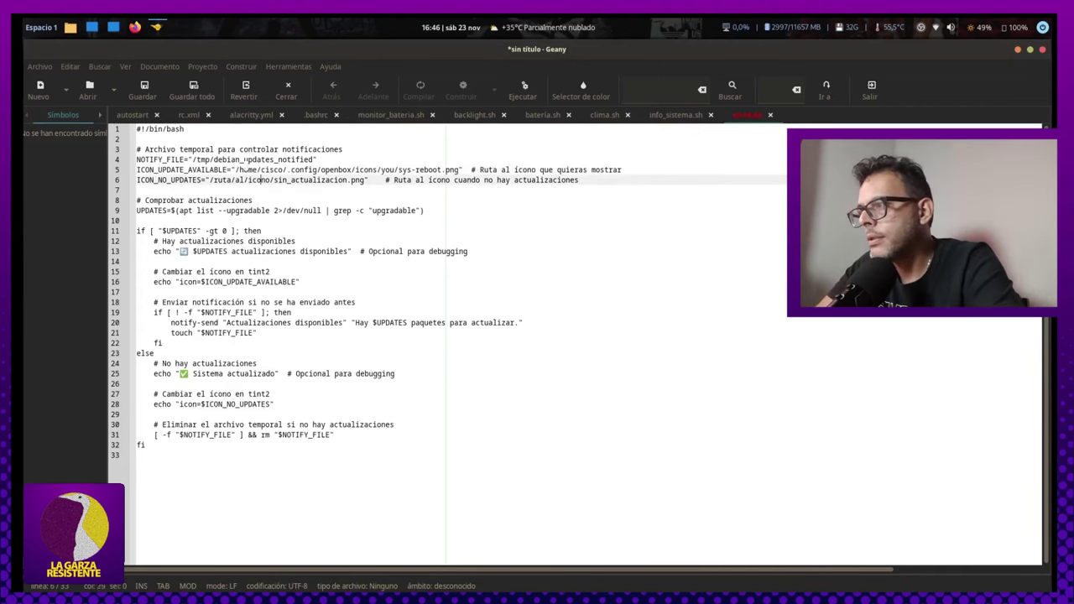
Switch to Thunar and look through the kecil, delta and crayon icon folders for a suitable no-updates icon.
key("alt+Tab")
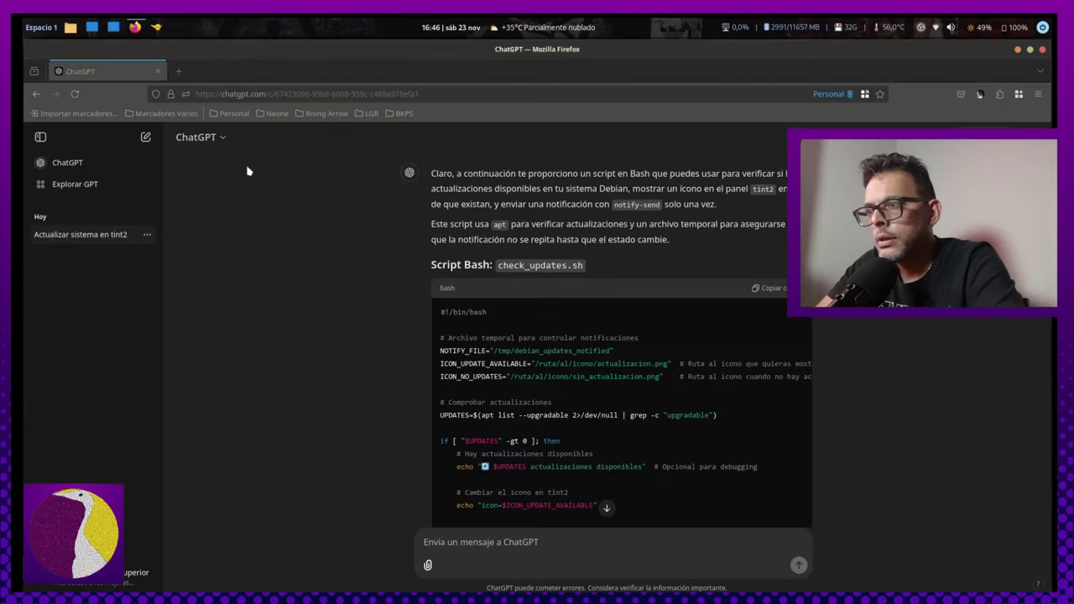
key("alt+Tab")
key("alt+Tab")
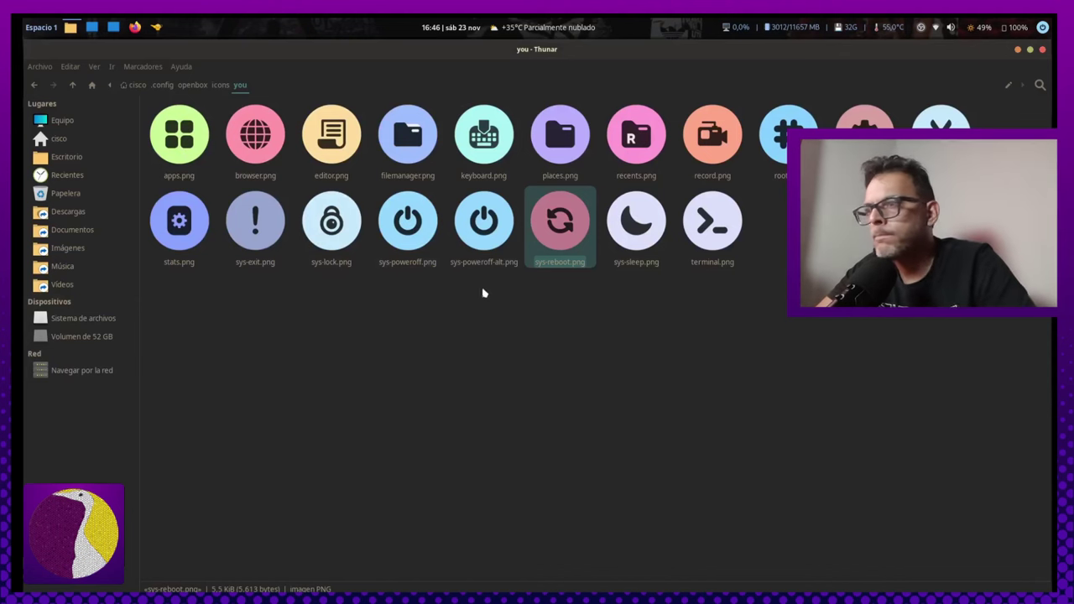
left_click(220, 85)
double_click(325, 151)
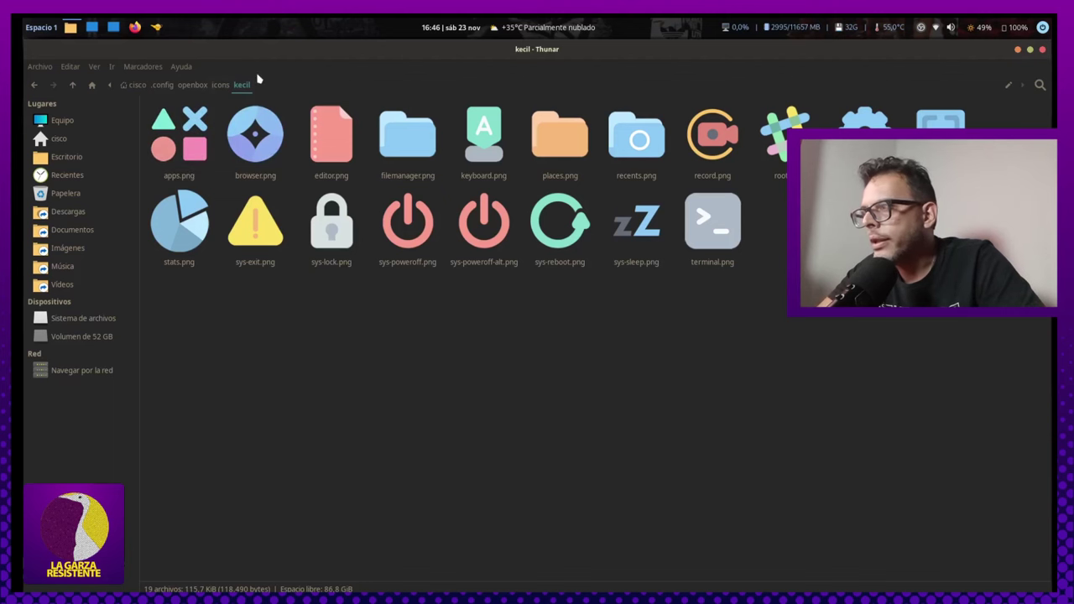
left_click(221, 84)
double_click(252, 147)
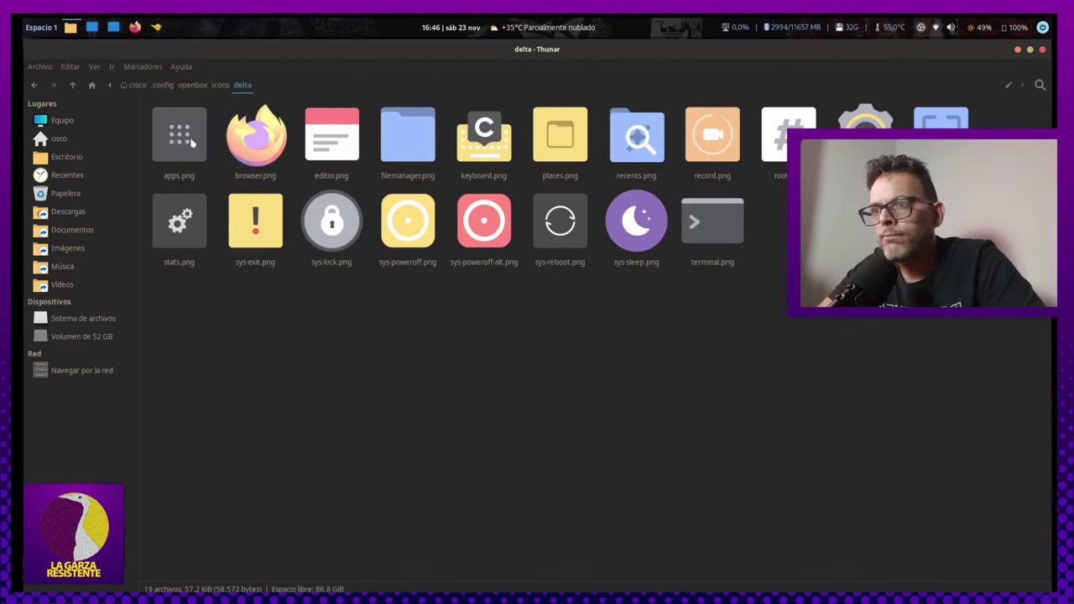
left_click(219, 85)
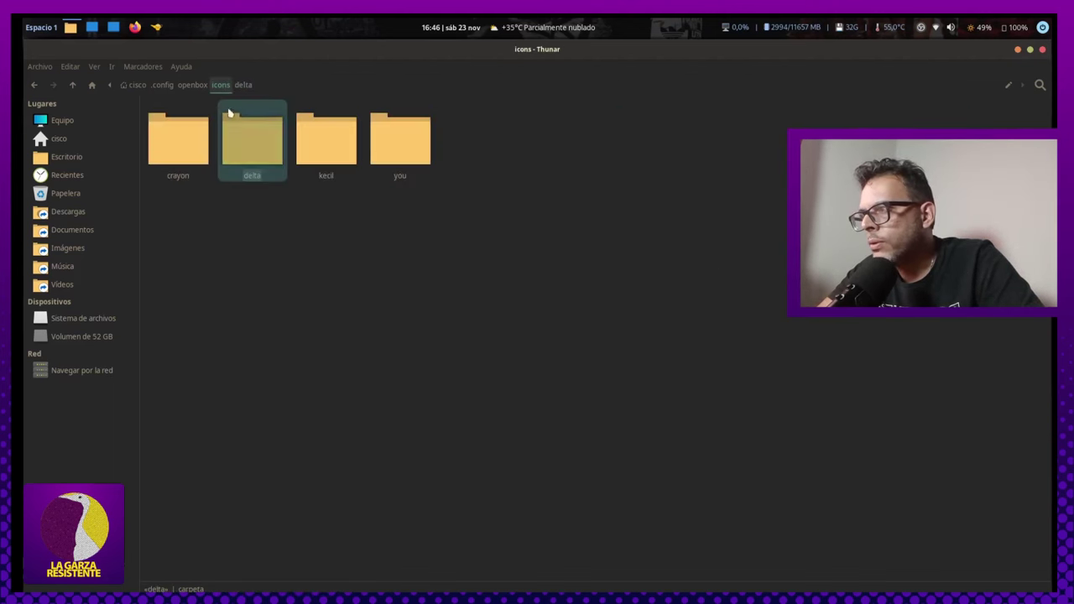
double_click(173, 145)
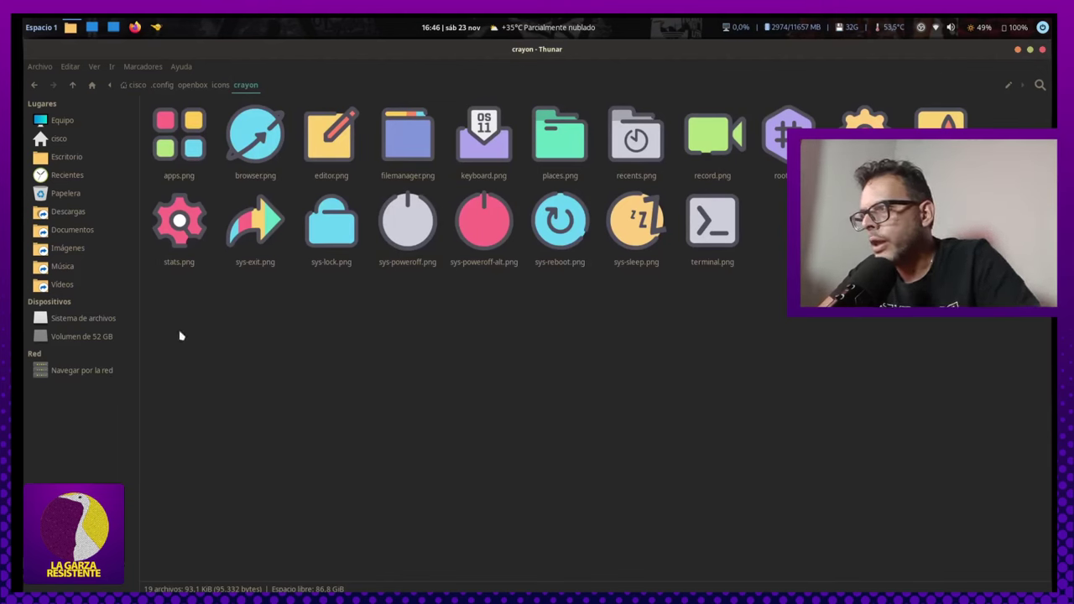
left_click(220, 86)
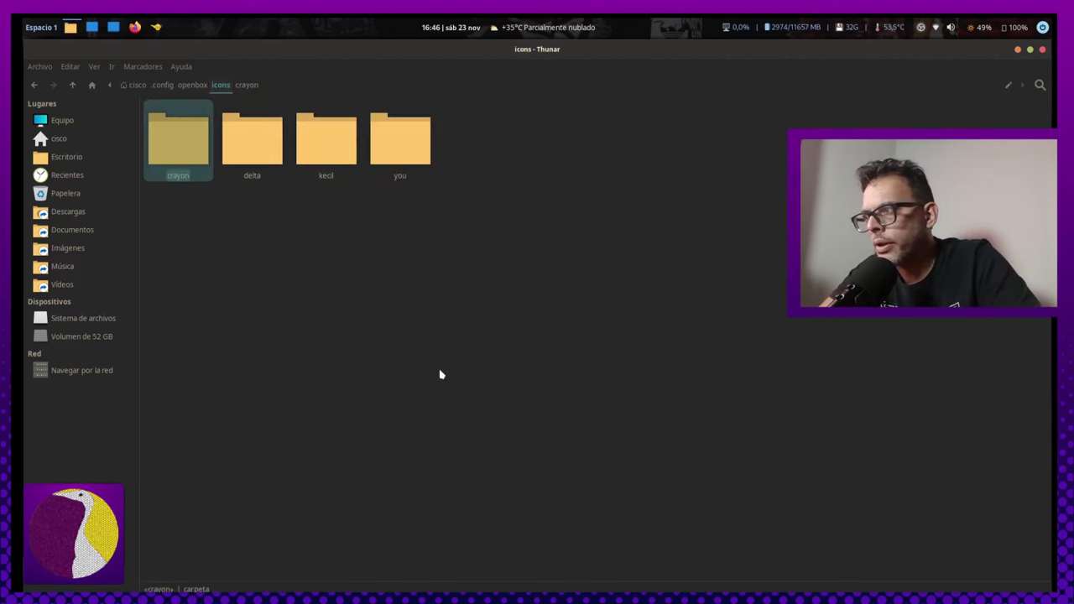
Switch to Geany, copy the ✅ emoji from the "Sistema actualizado" line and place the cursor inside the opening quote of ICON_NO_UPDATES.
key("alt+Tab")
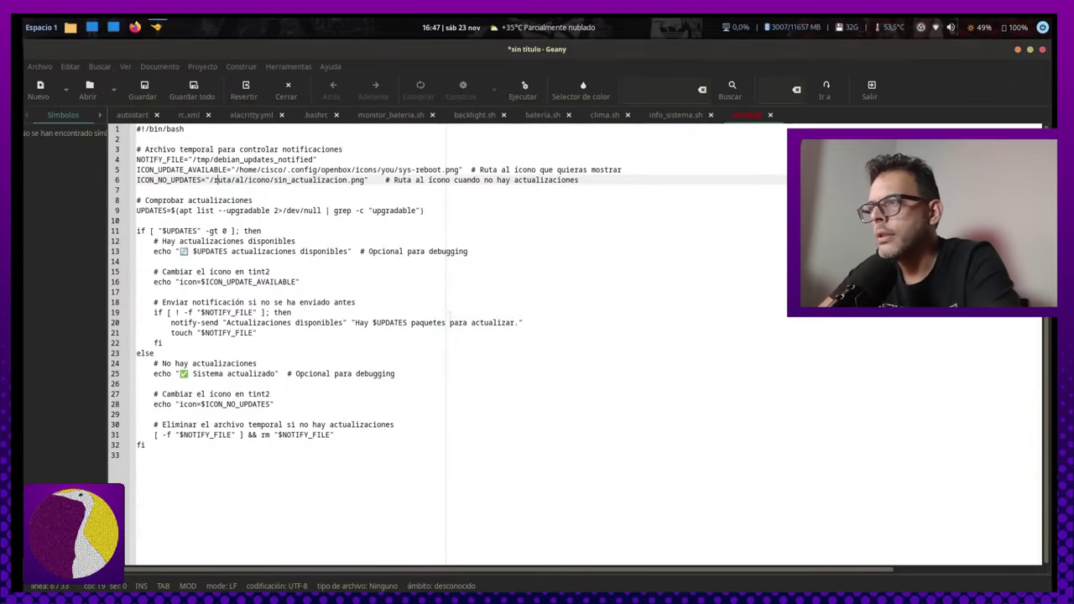
left_click(180, 373)
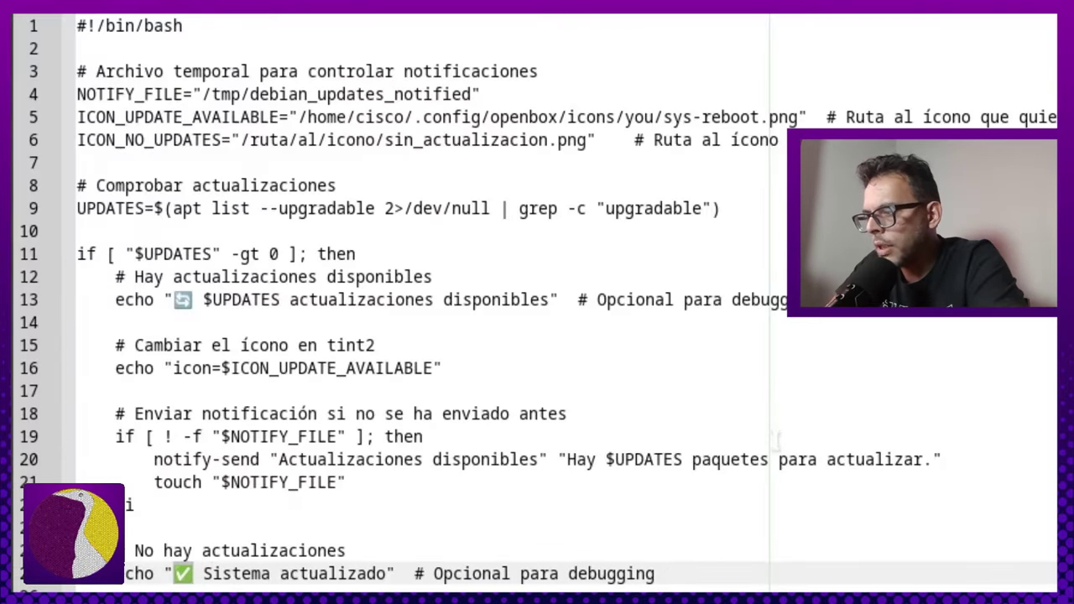
key("Up")
key("Up")
key("Up")
key("Up")
key("Up")
key("Up")
key("Up")
key("Up")
key("Up")
key("Up")
key("Up")
key("Up")
key("Up")
key("Up")
key("Up")
key("Up")
key("Up")
key("Up")
key("Up")
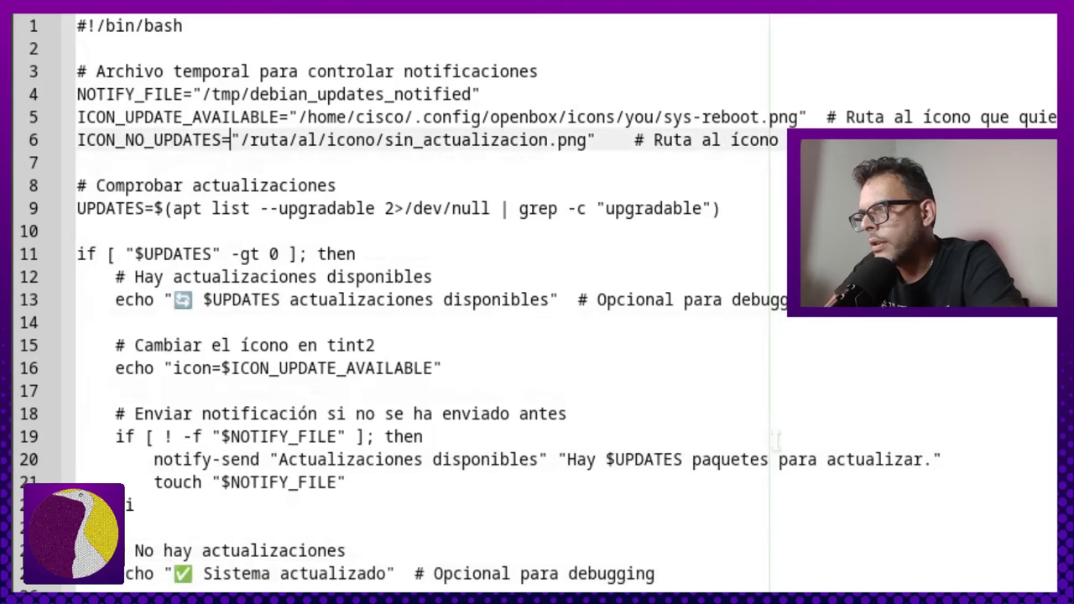
key("Right")
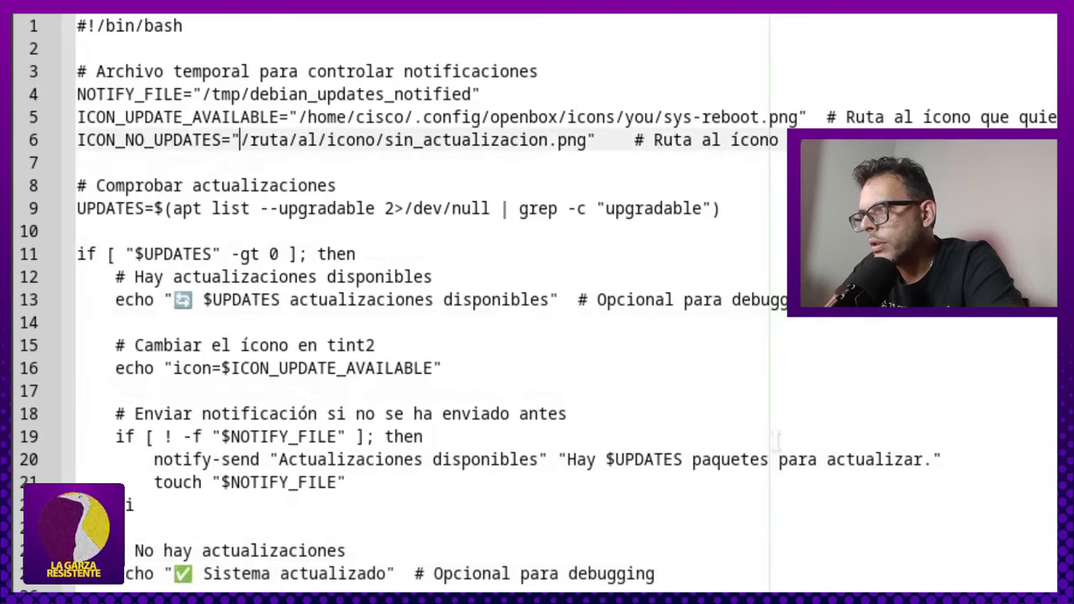
Replace the placeholder path in the ICON_NO_UPDATES value with the ✅ emoji, keeping it in quotes before the comment.
type("✅")
type("\"")
key("Delete")
key("Delete")
key("Delete")
key("Delete")
key("Delete")
key("Delete")
key("Delete")
key("Delete")
key("Delete")
key("Delete")
key("Delete")
key("Delete")
key("Delete")
key("Delete")
key("Delete")
key("Delete")
key("Delete")
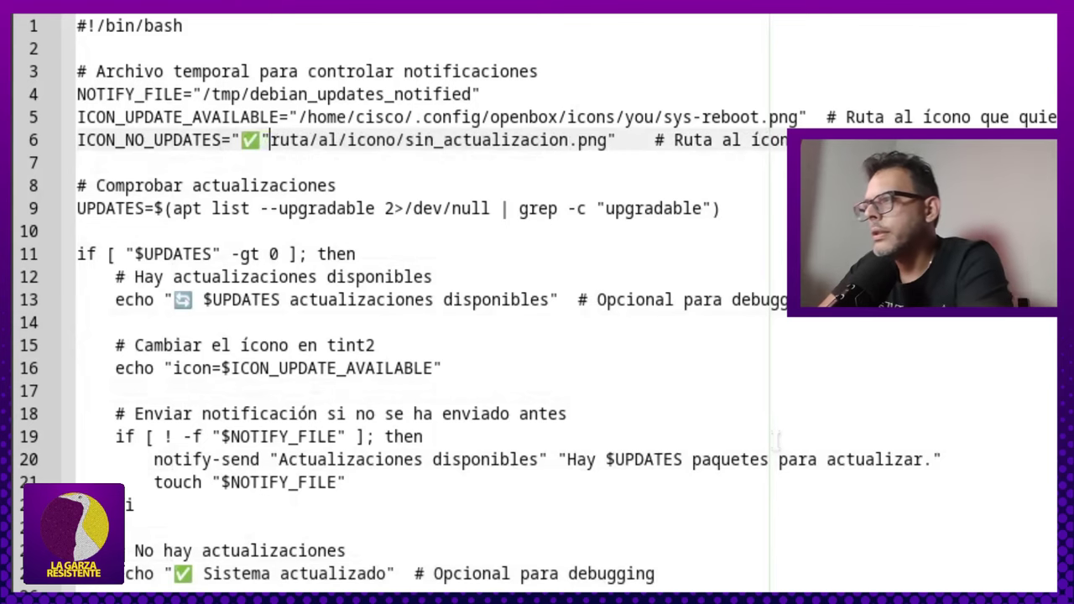
key("Delete")
key("Delete")
key("Delete")
key("Delete")
key("Delete")
key("Delete")
key("Delete")
key("Delete")
key("Delete")
key("Delete")
key("Delete")
key("Delete")
key("Delete")
key("Delete")
key("Delete")
key("Delete")
key("Delete")
key("Delete")
key("Delete")
key("Delete")
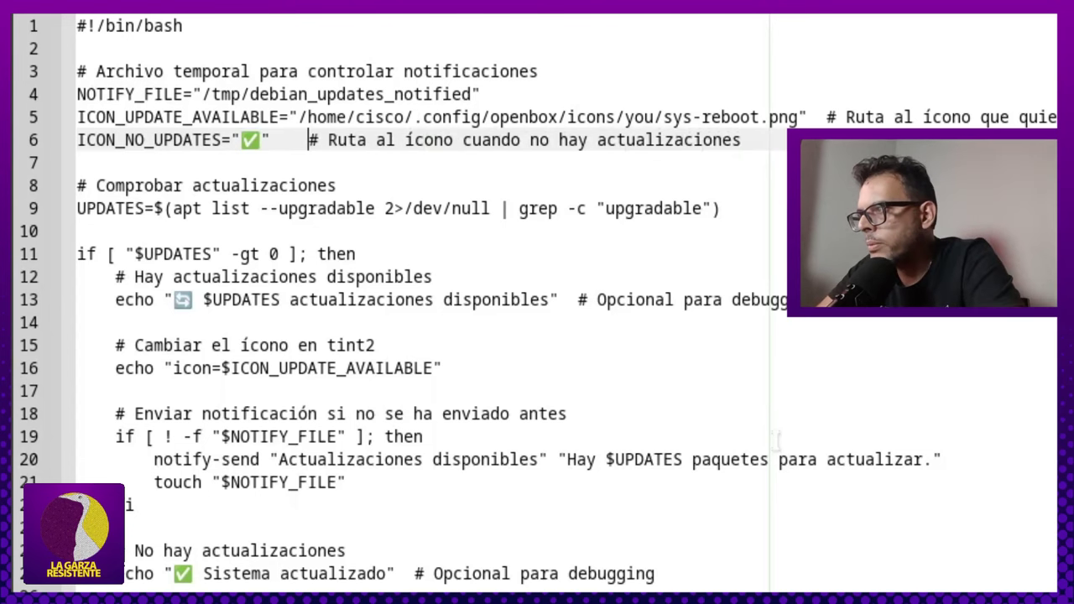
Copy the 🔄 emoji from the "actualizaciones disponibles" echo line of the script.
key("Up")
key("Down")
key("Down")
key("Down")
key("Down")
key("Down")
key("Down")
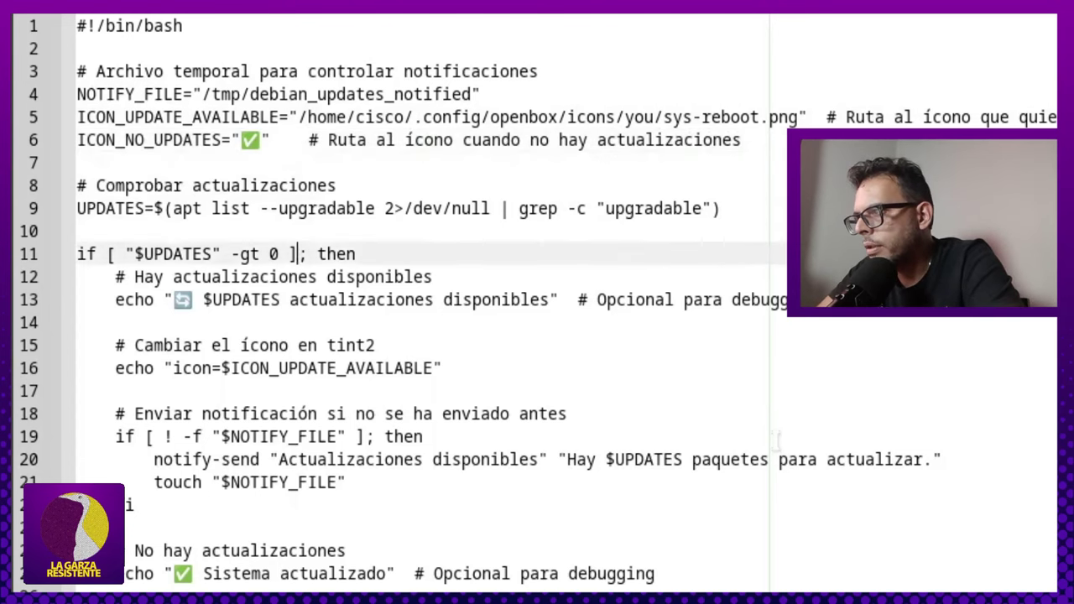
key("Down")
key("Down")
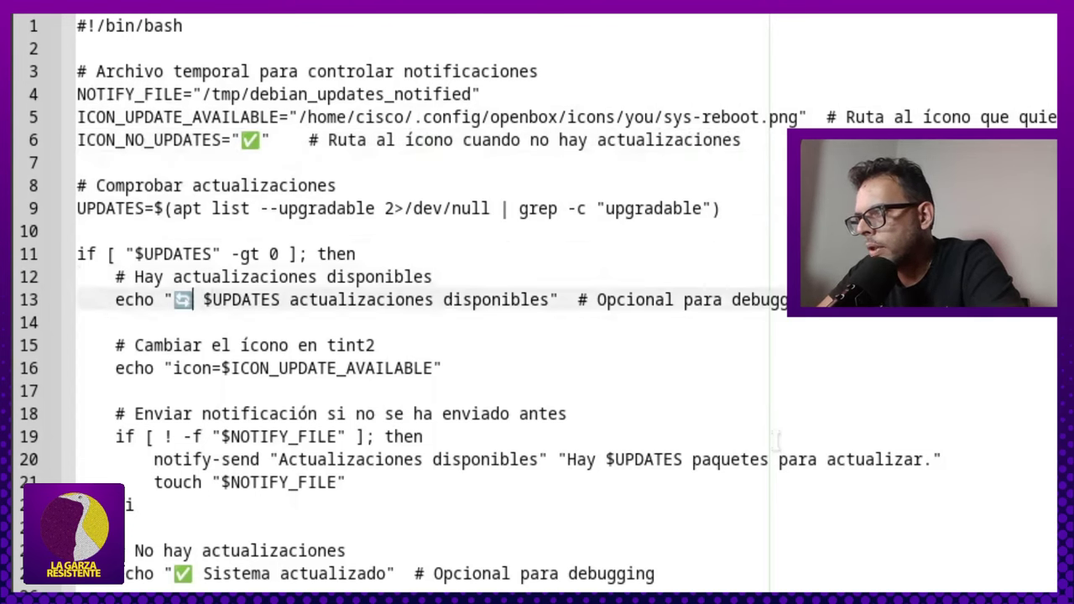
key("Up")
type("v")
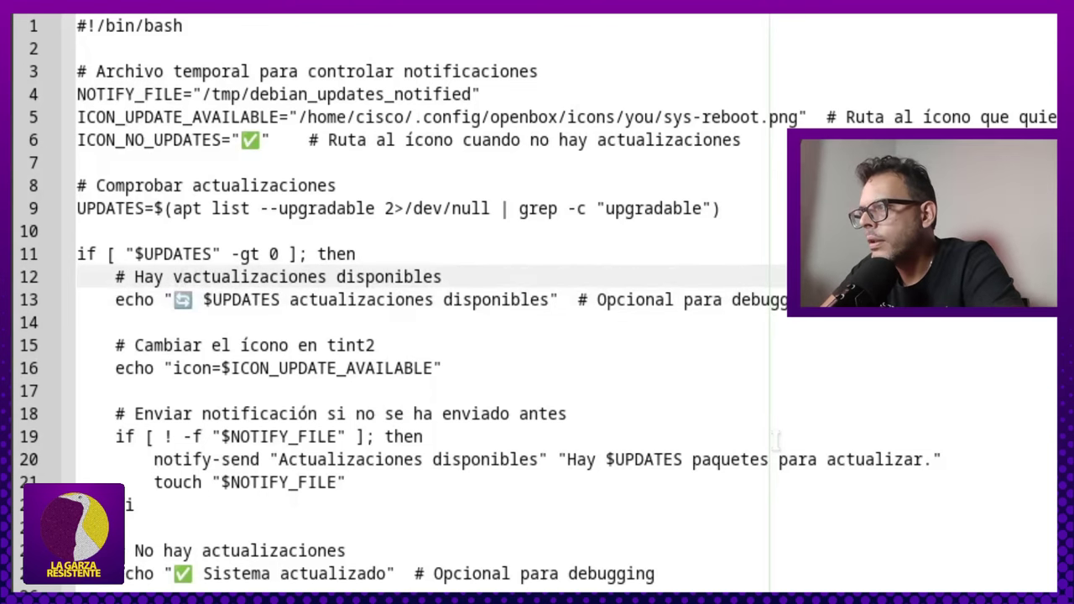
key("Down")
key("Up")
key("BackSpace")
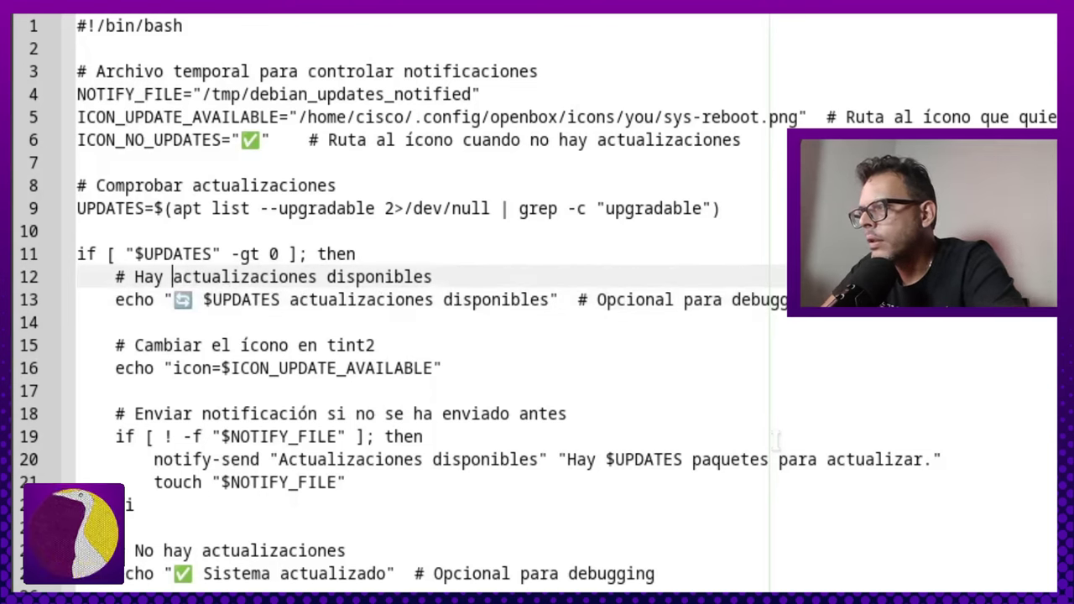
Paste the copied 🔄 emoji just inside the opening quote of the ICON_UPDATE_AVAILABLE value.
key("Up")
key("Up")
key("Up")
key("Up")
key("Up")
key("Up")
key("Up")
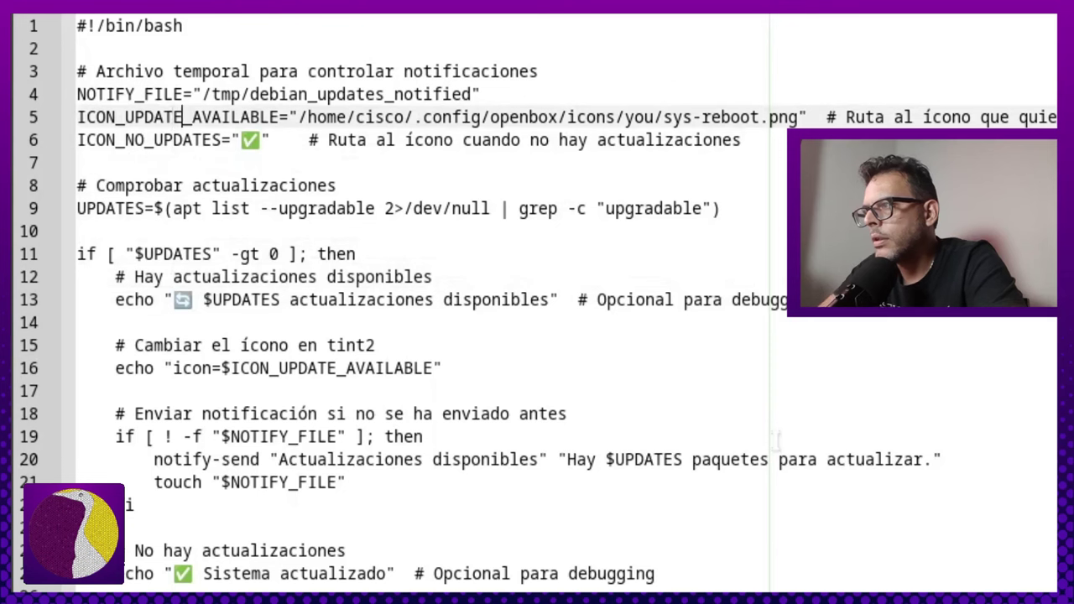
key("Right")
type("🔄")
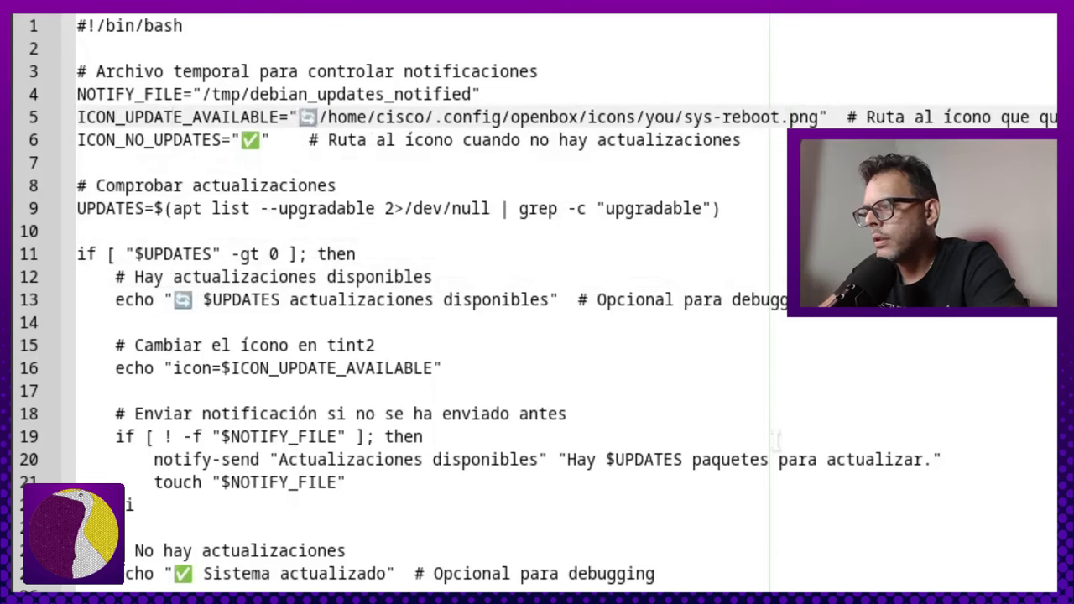
Close the quote right after the 🔄 emoji and delete the old sys-reboot.png path up to the comment.
type("\"")
key("Delete")
key("Delete")
key("Delete")
key("Delete")
key("Delete")
key("Delete")
key("Delete")
key("Delete")
key("Delete")
key("Delete")
key("Delete")
key("Delete")
key("Delete")
key("Delete")
key("Delete")
key("Delete")
key("Delete")
key("Delete")
key("Delete")
key("Delete")
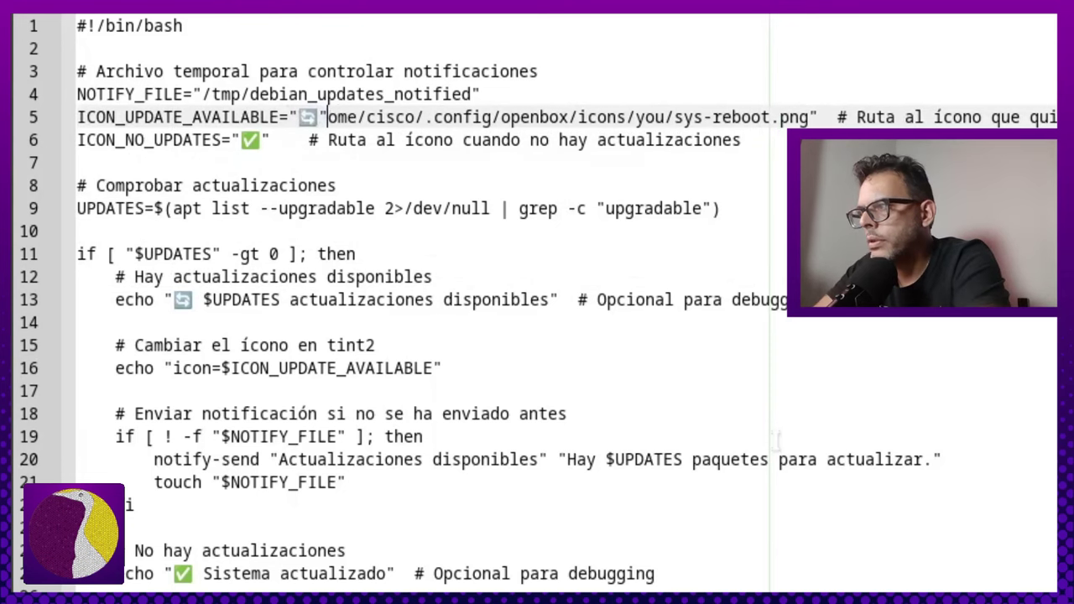
key("Delete")
key("Delete")
key("Delete")
key("Delete")
key("Delete")
key("Delete")
key("Delete")
key("Delete")
key("Delete")
key("Delete")
key("Delete")
key("Delete")
key("Delete")
key("Delete")
key("Delete")
key("Delete")
key("Delete")
key("Delete")
key("Delete")
key("Delete")
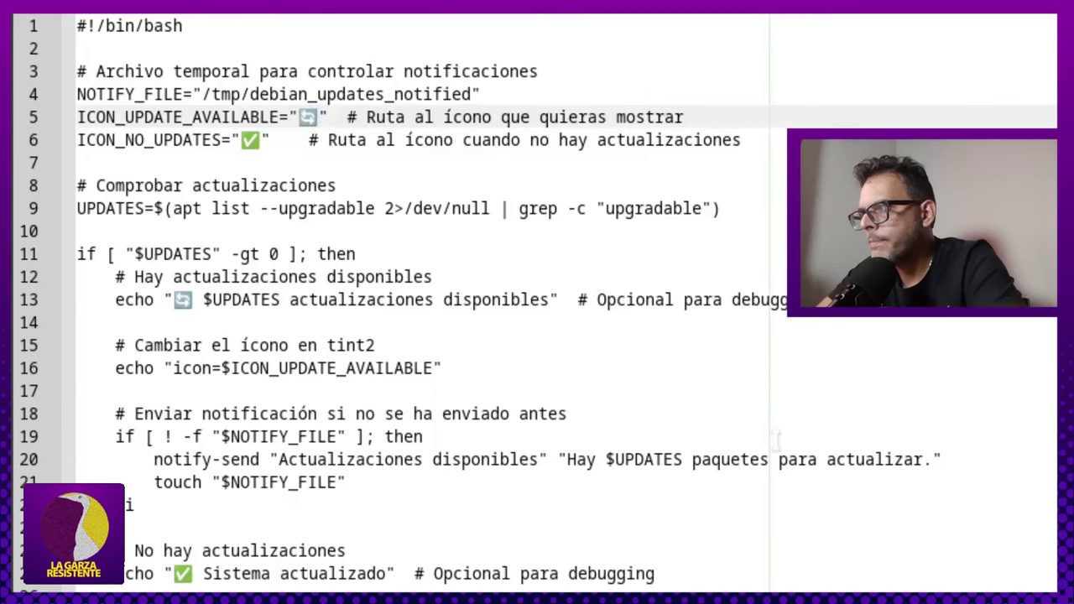
Go through the rest of the script down to its last line to review it.
key("Down")
key("Down")
key("Down")
key("Down")
key("Down")
key("Down")
key("Down")
key("Down")
key("Down")
key("Down")
key("Down")
key("Down")
key("Down")
key("Down")
key("Down")
key("Down")
key("Down")
key("Down")
key("Down")
key("Down")
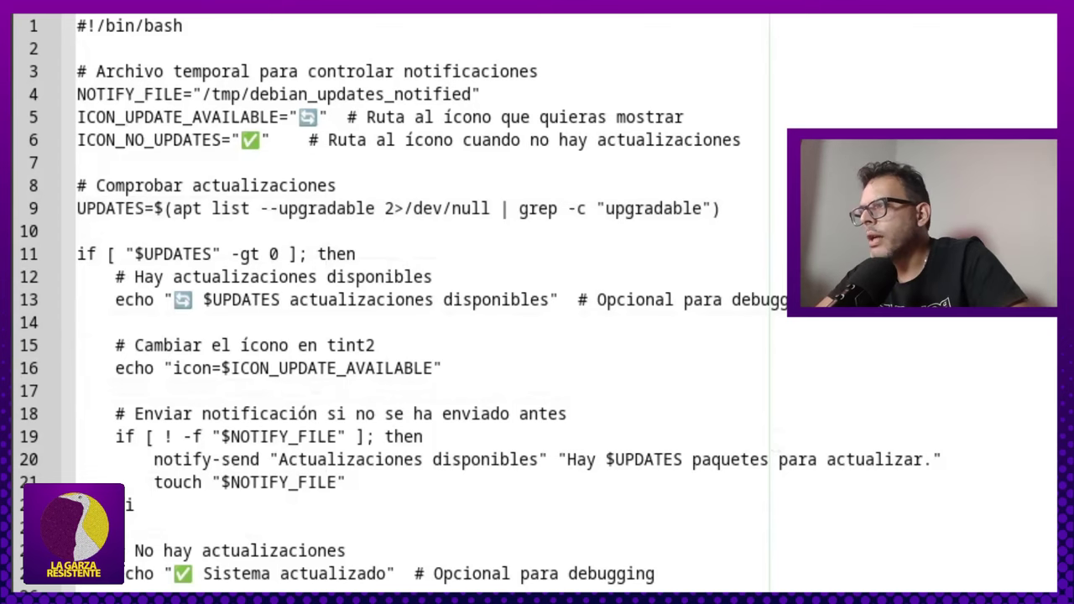
Save the script as actualizaciondelsistema.sh in the .config/tint2/ejecutores folder of the home directory.
key("ctrl+s")
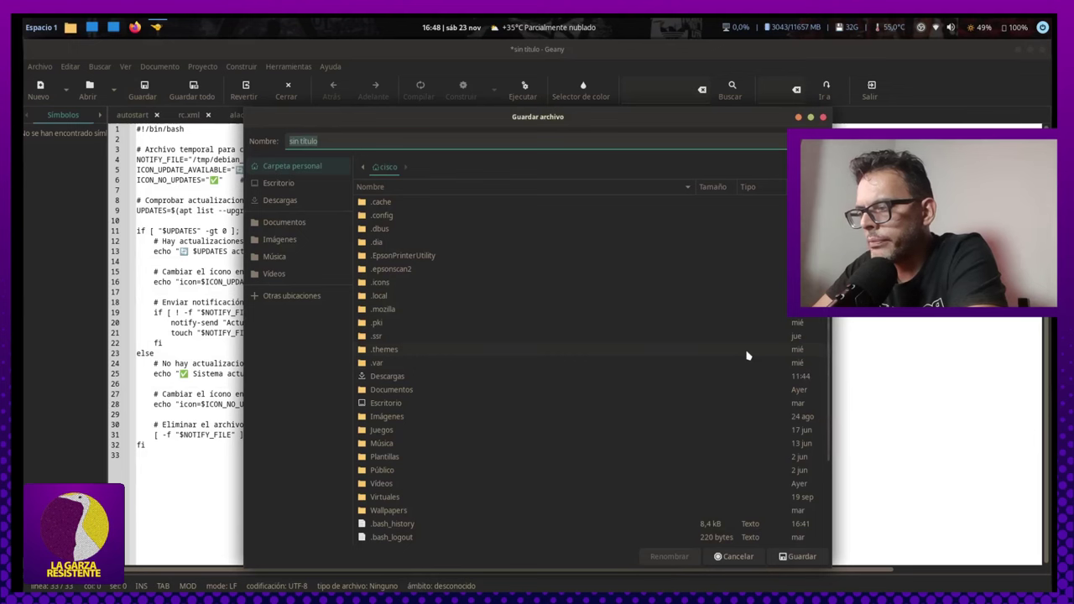
type("a")
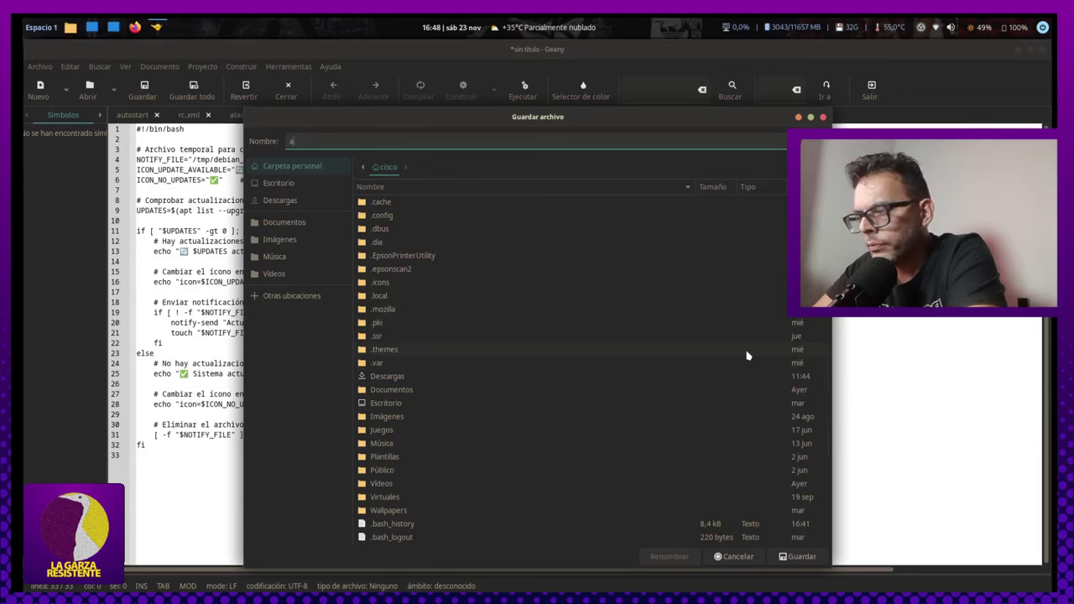
type("ctualizaci")
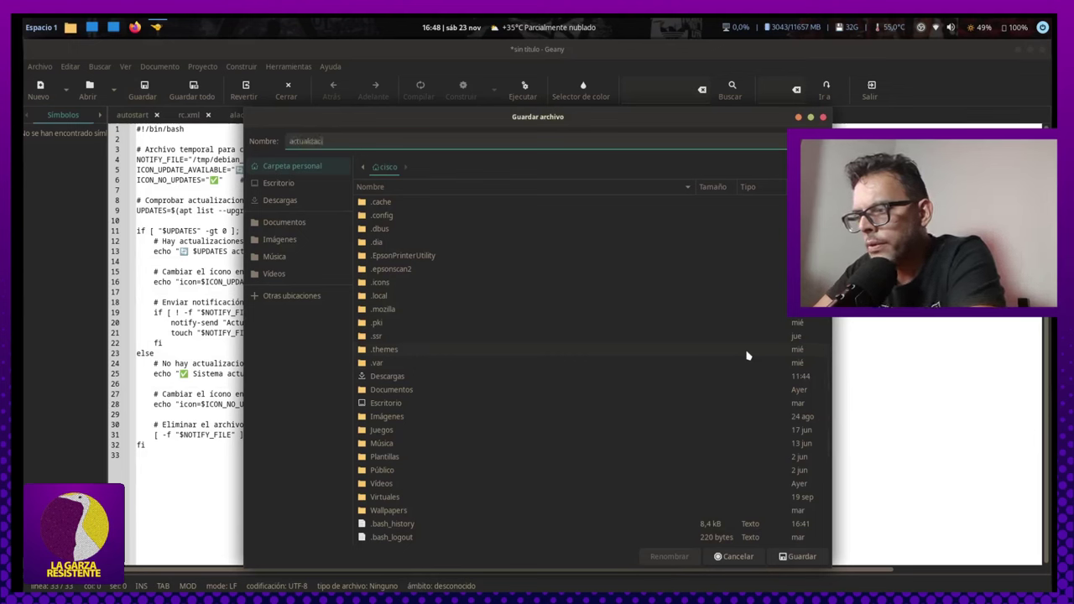
type("ones.sh")
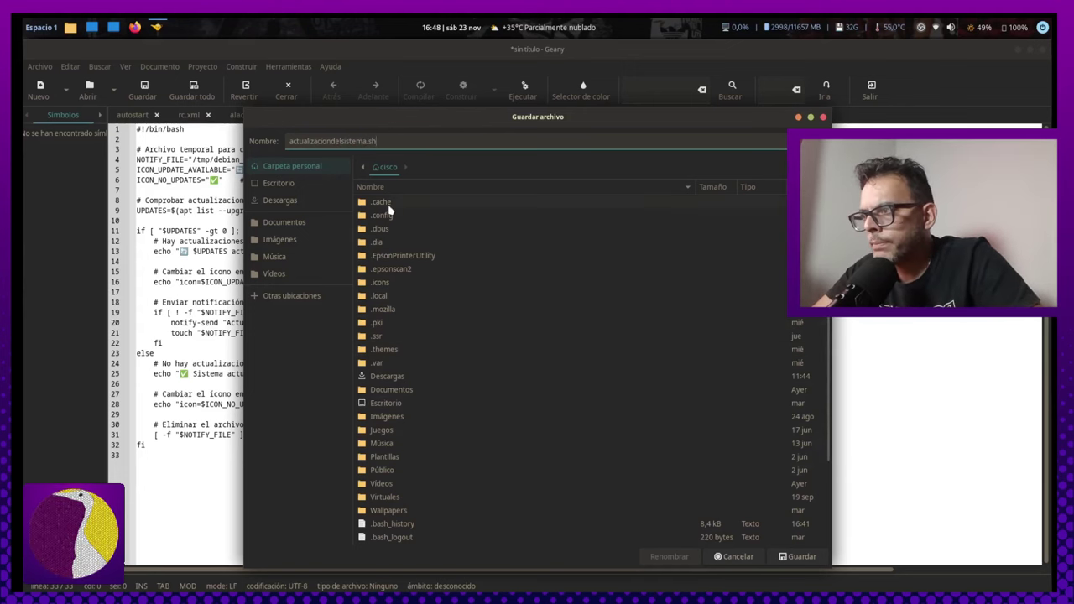
scroll(431, 450, "down", 3)
scroll(410, 369, "up", 3)
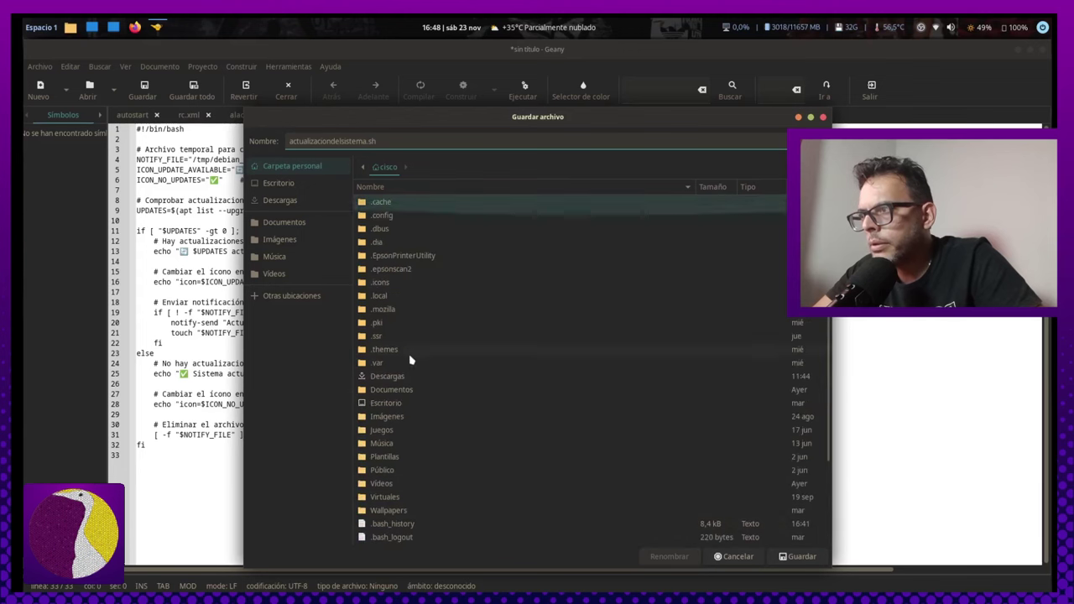
double_click(398, 216)
scroll(427, 462, "down", 3)
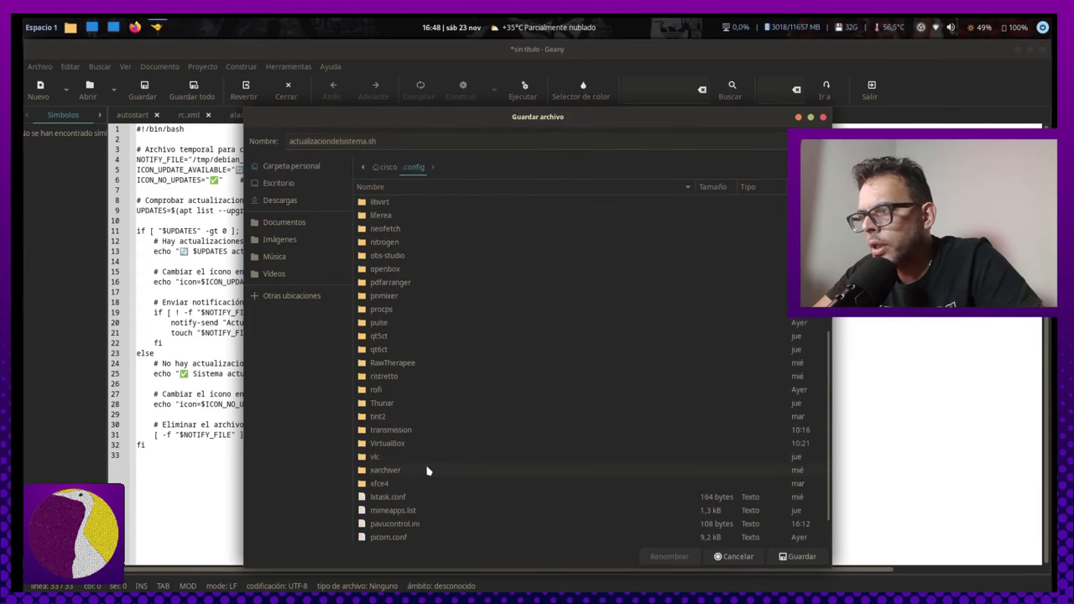
double_click(417, 417)
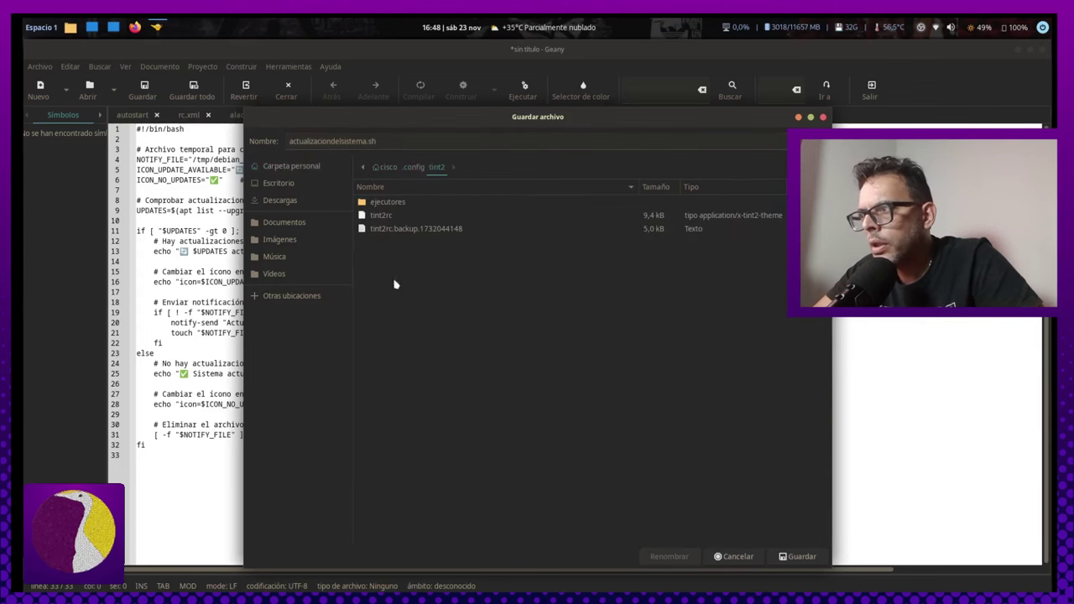
double_click(394, 204)
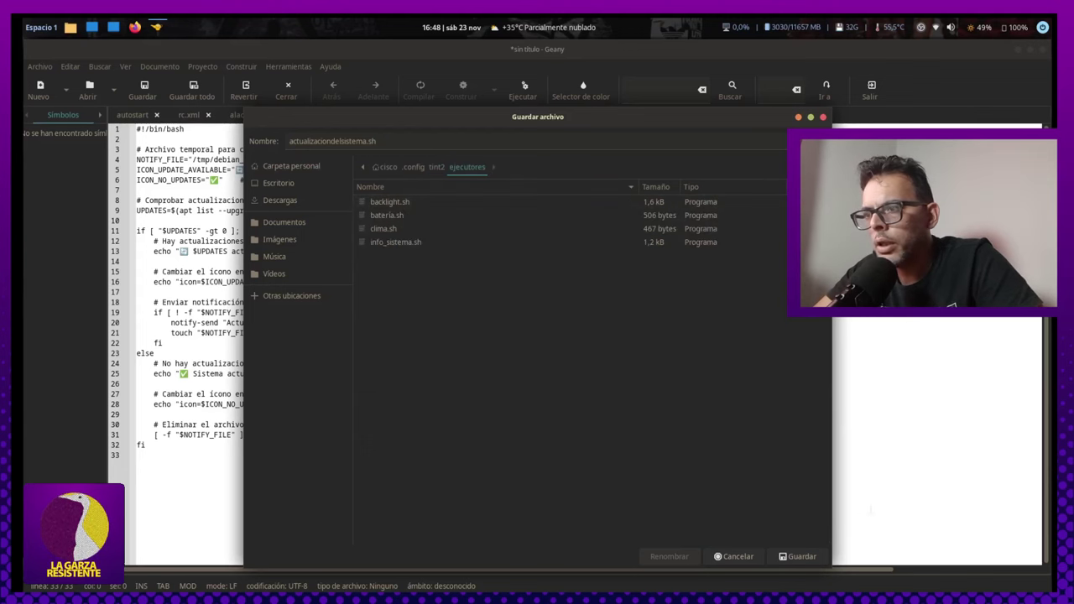
left_click(801, 556)
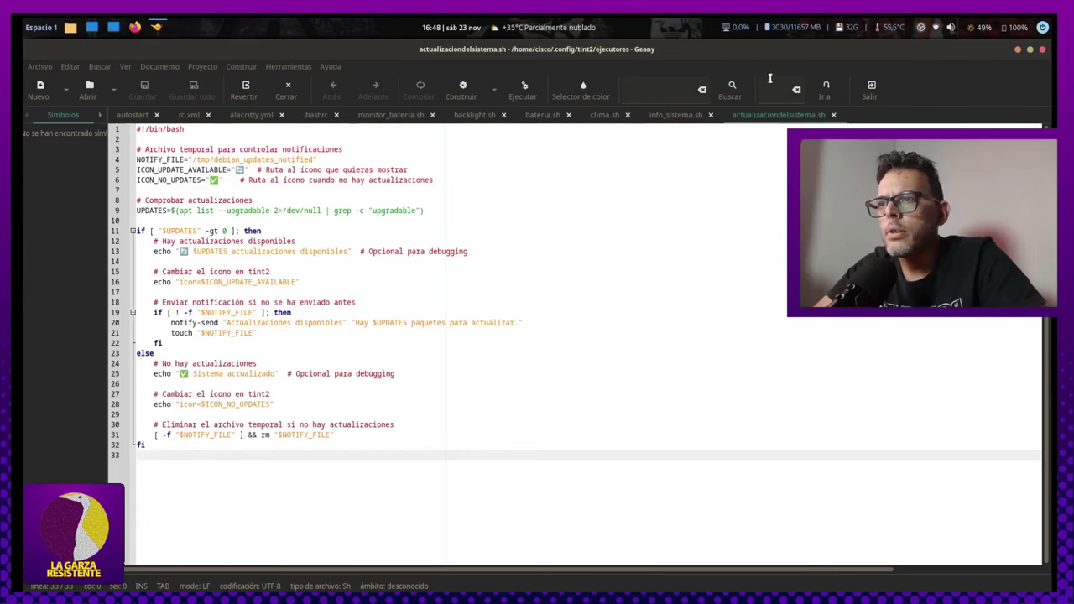
Close Geany, go to .config/tint2/ejecutores in Thunar and open a terminal in that folder.
key("ctrl+q")
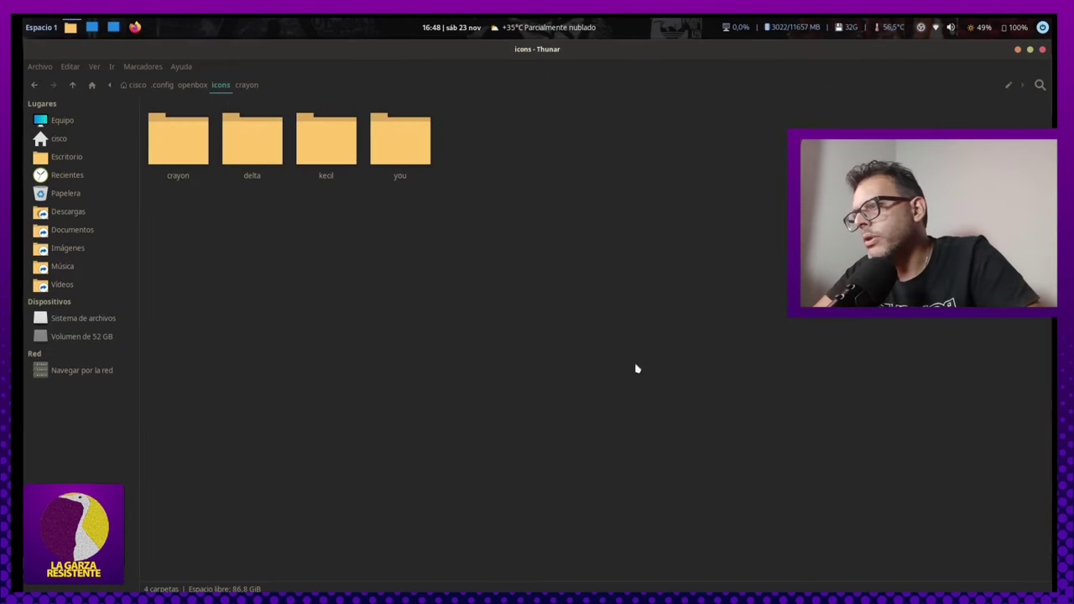
left_click(168, 84)
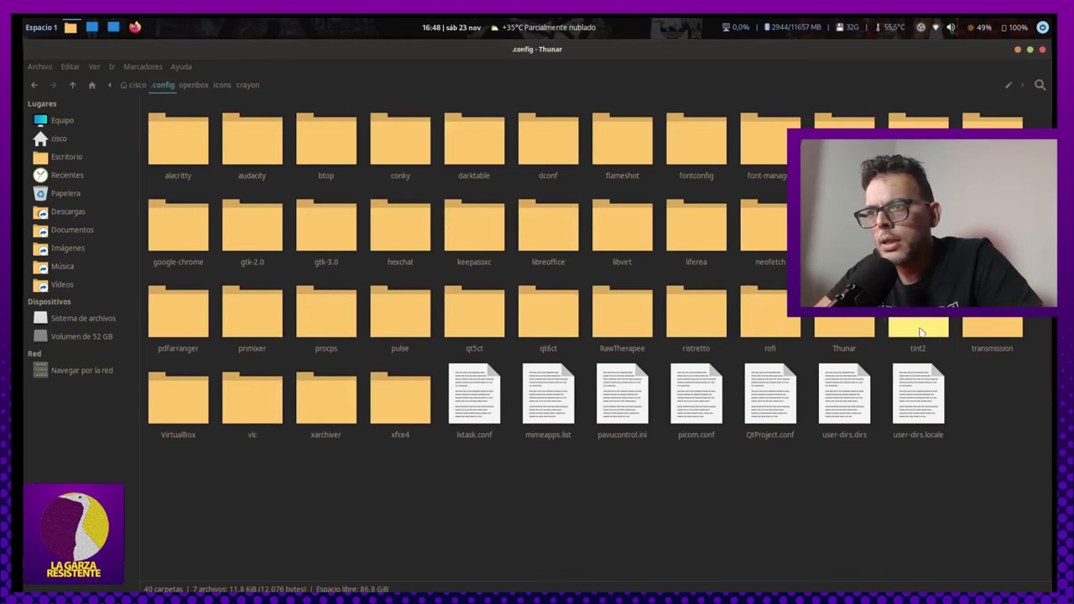
double_click(920, 333)
double_click(177, 141)
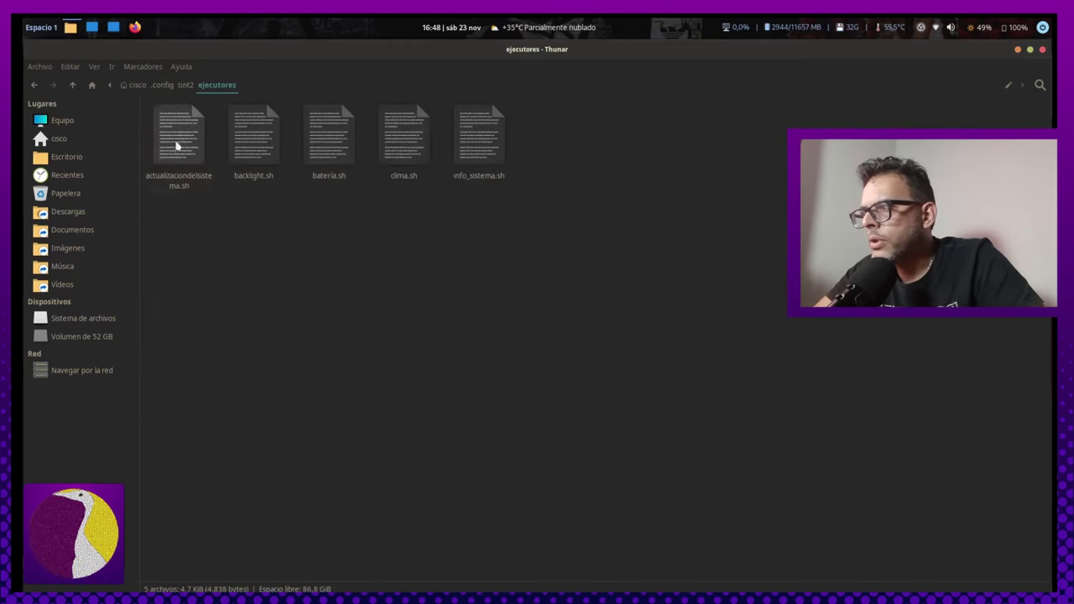
right_click(348, 198)
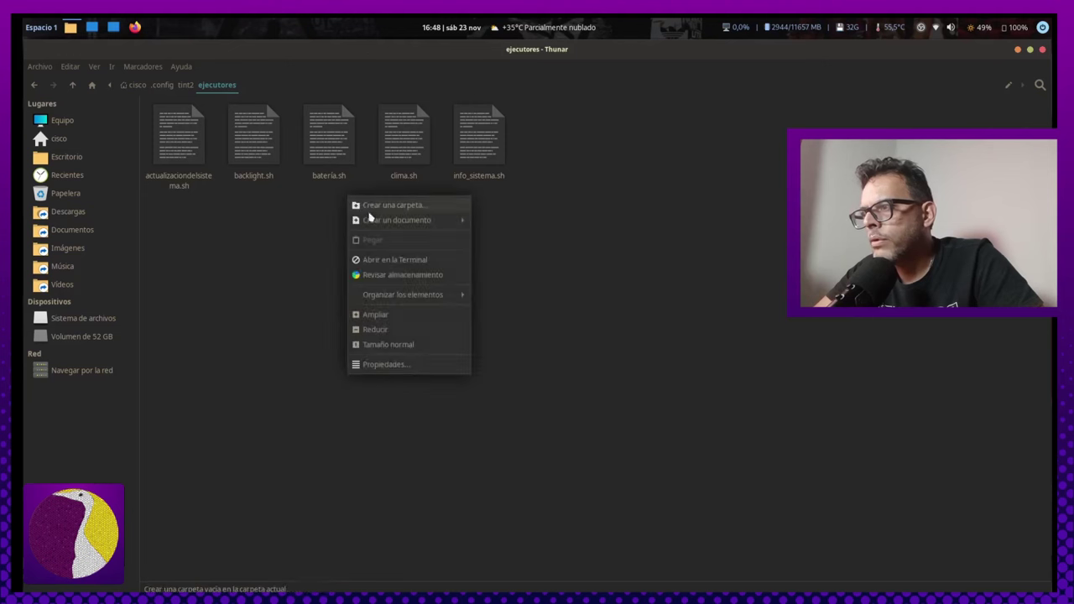
left_click(405, 264)
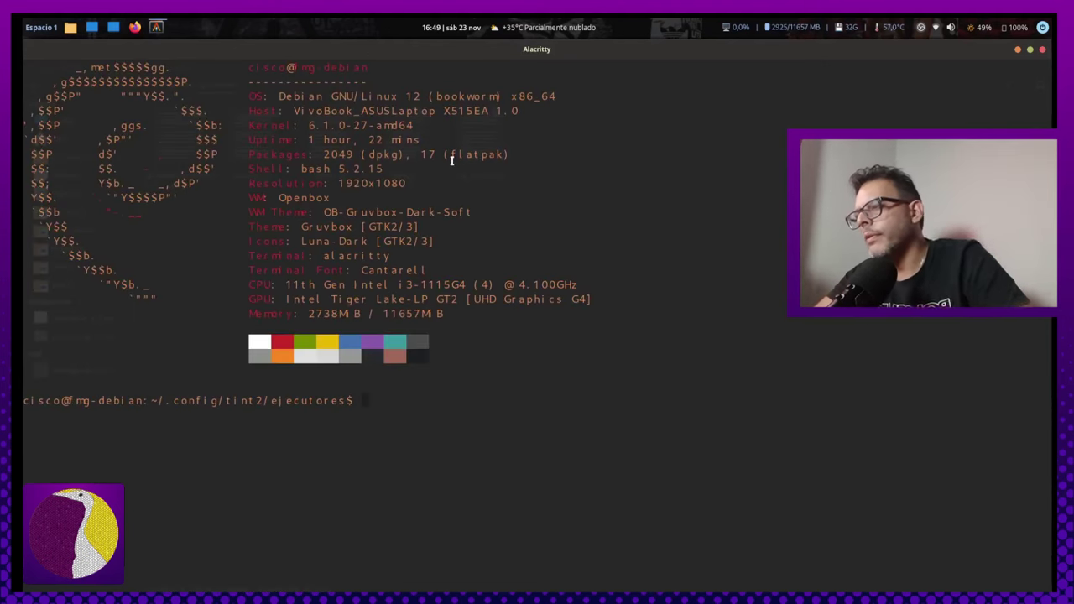
Make the new script executable with chmod +x actualizaciondelsistema.sh, checking its file name in Thunar.
key("Up")
key("Down")
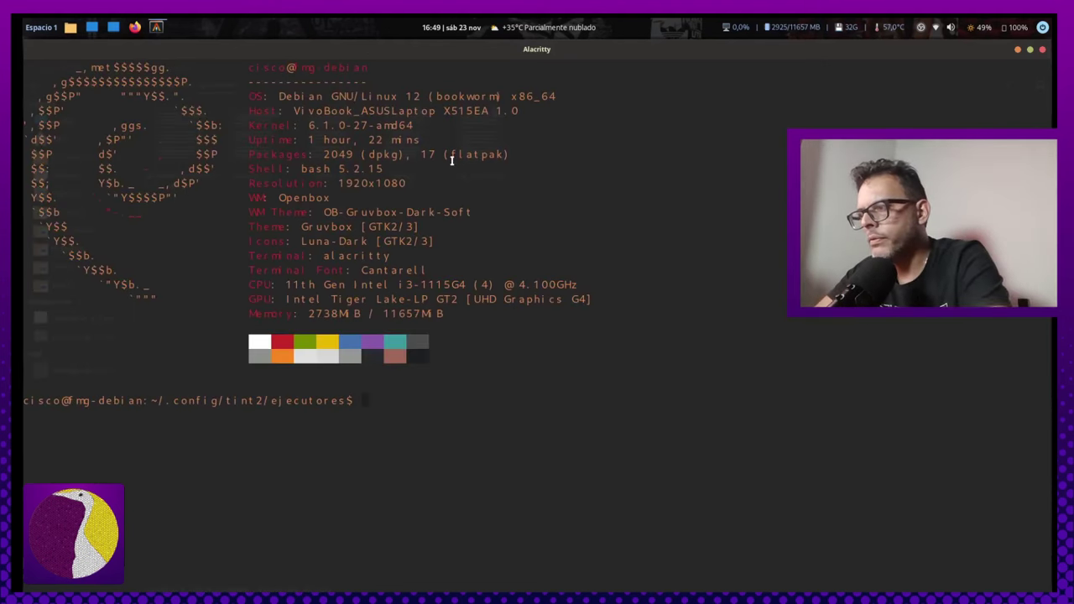
type("chmod")
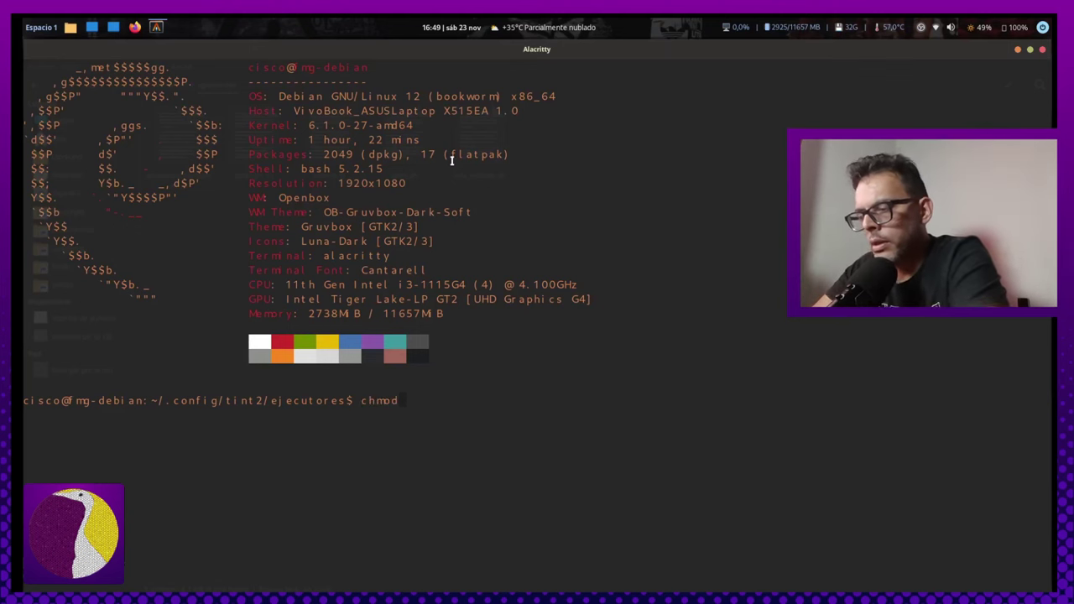
type(" +x")
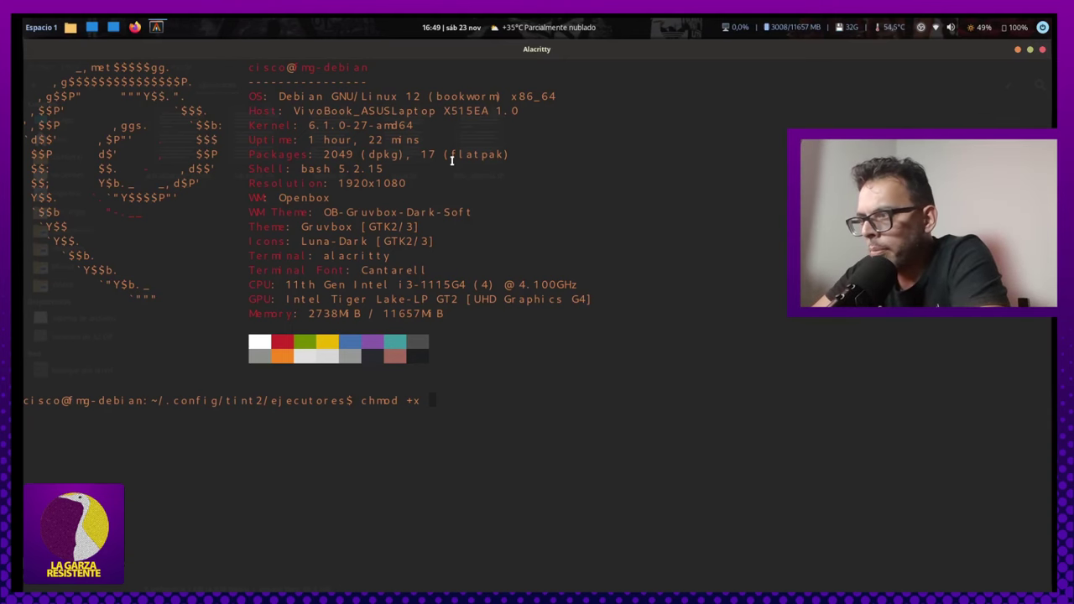
key("alt+Tab")
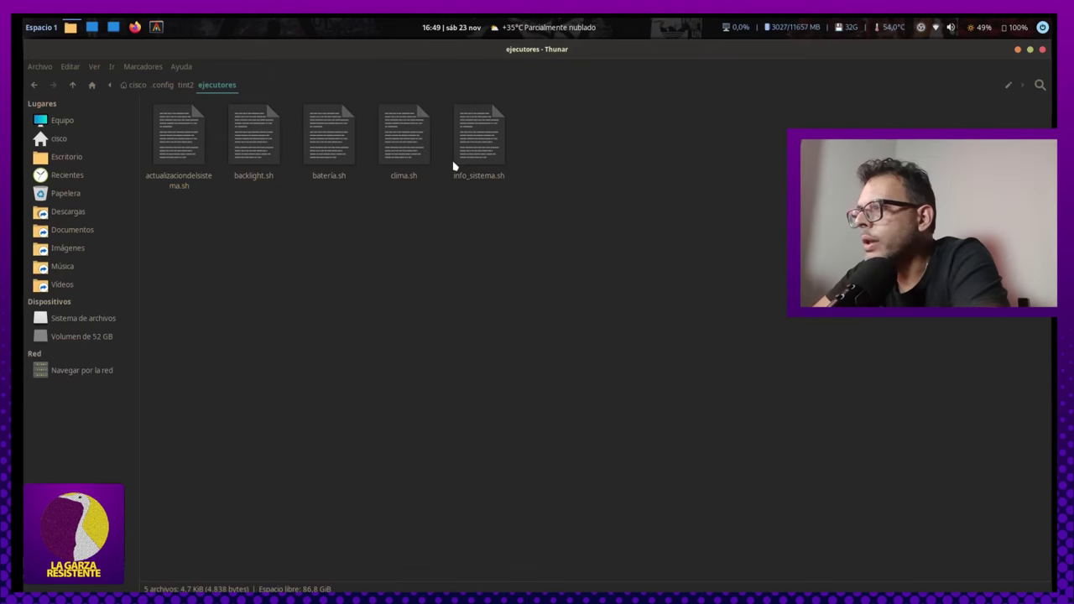
key("alt+Tab")
type("act")
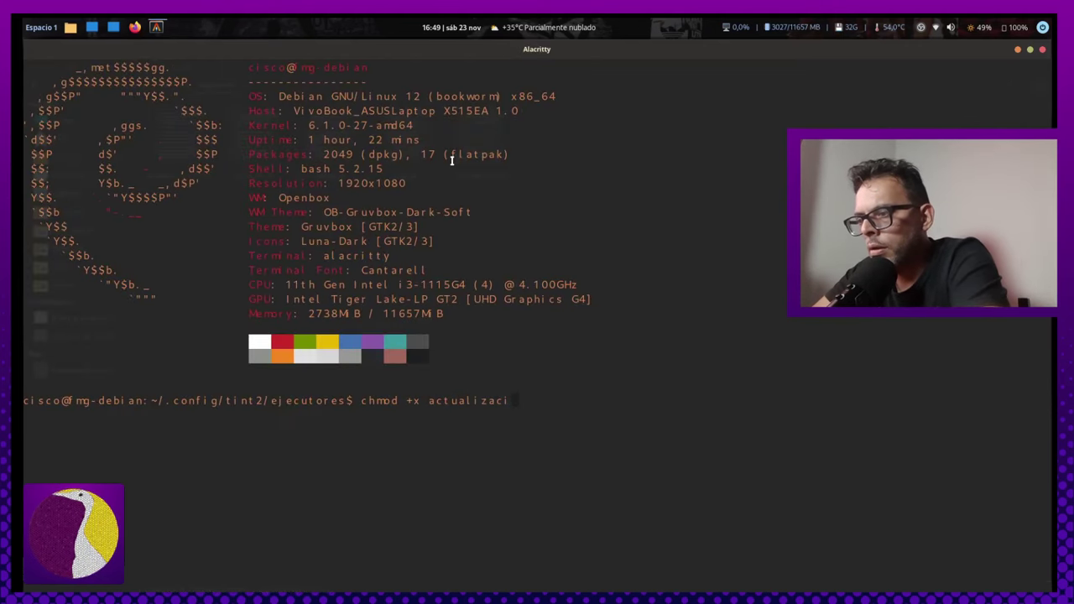
type("ualización")
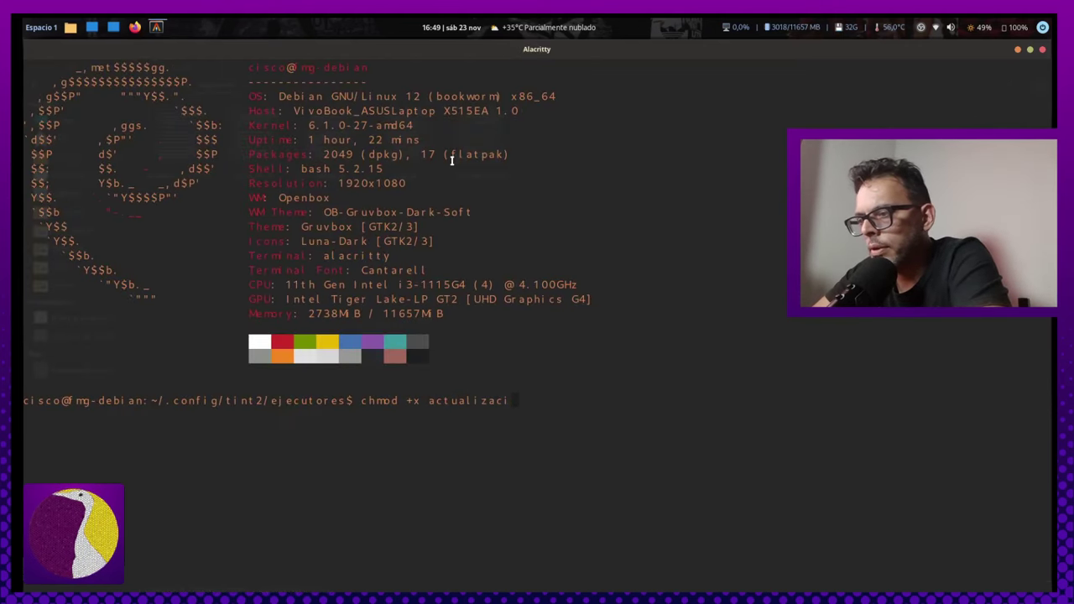
key("alt+Tab")
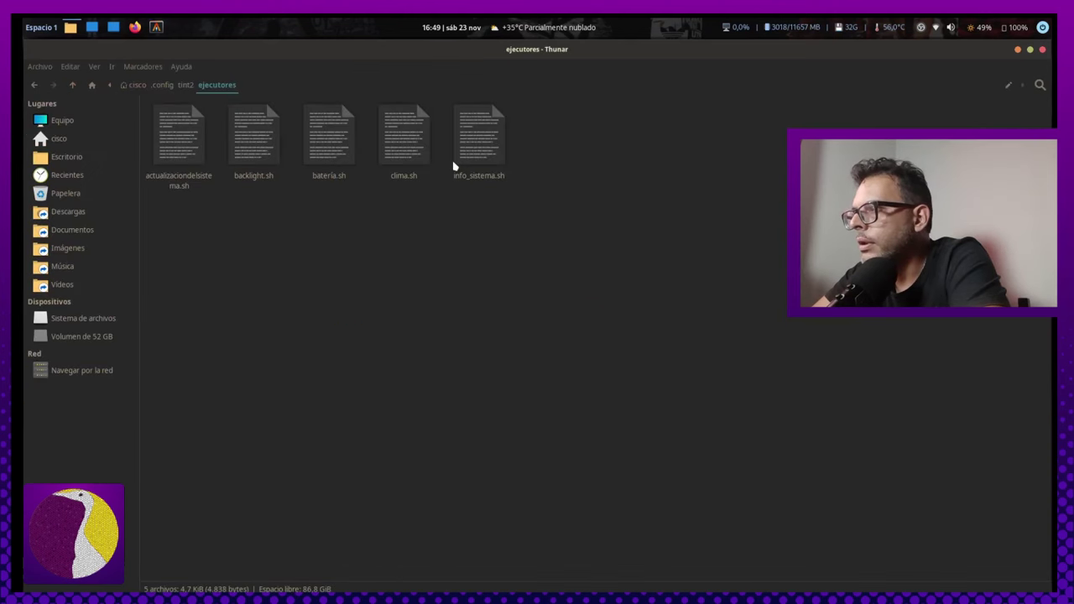
key("alt+Tab")
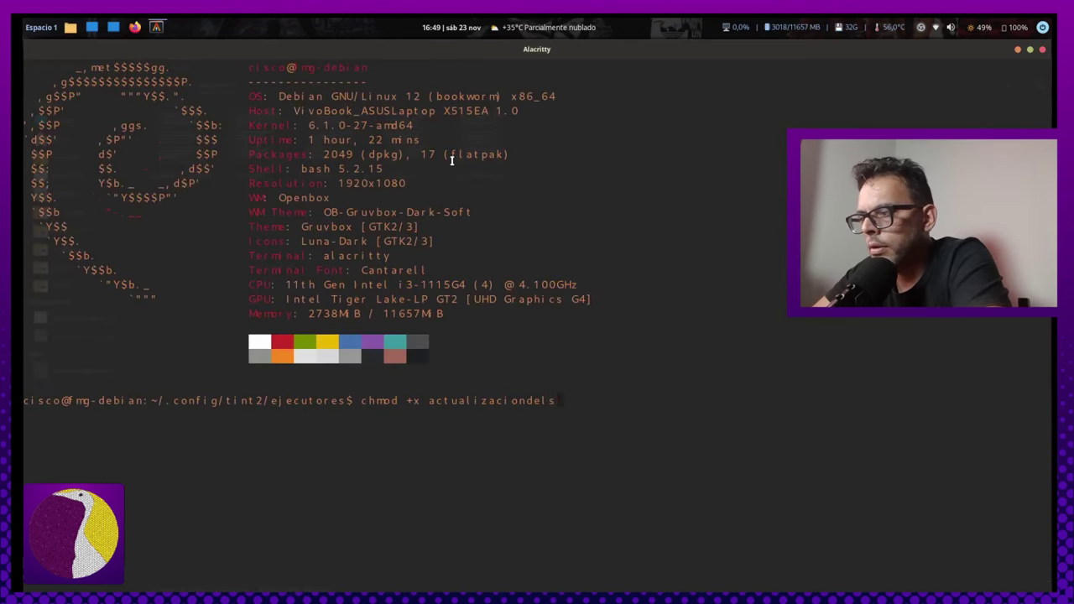
type("delsistema")
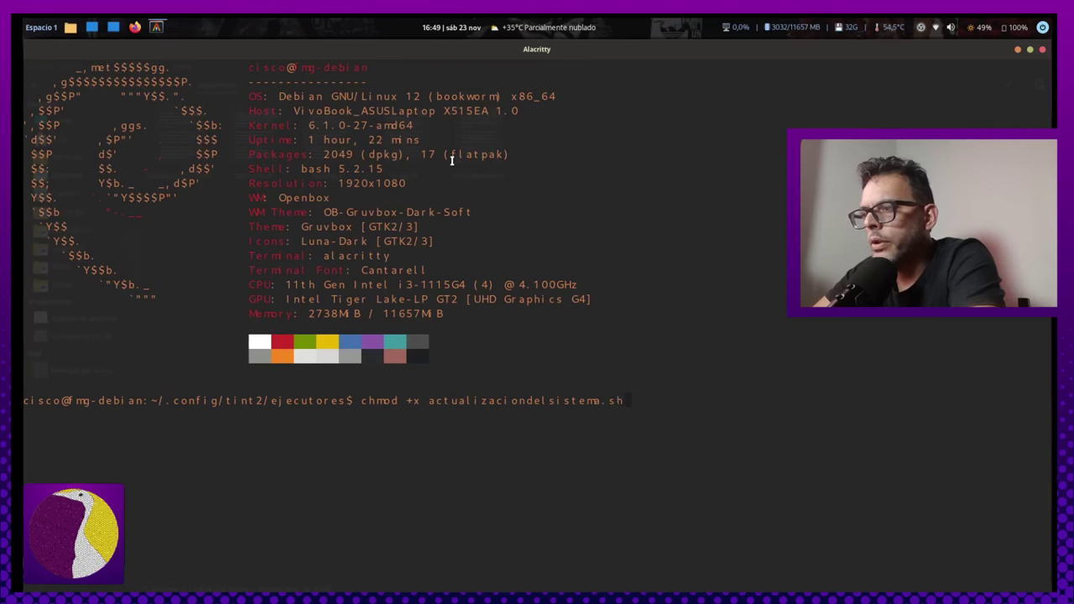
type(".sh")
key("Return")
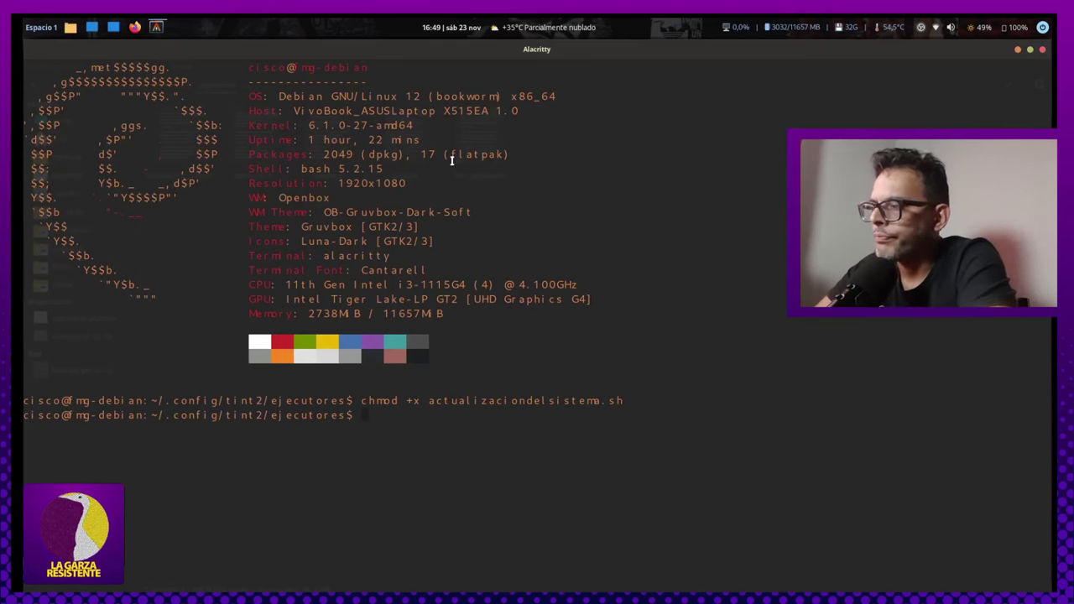
Leave the terminal and look over the scripts in the ejecutores folder in Thunar.
key("alt+Tab")
key("Right")
key("Right")
key("Left")
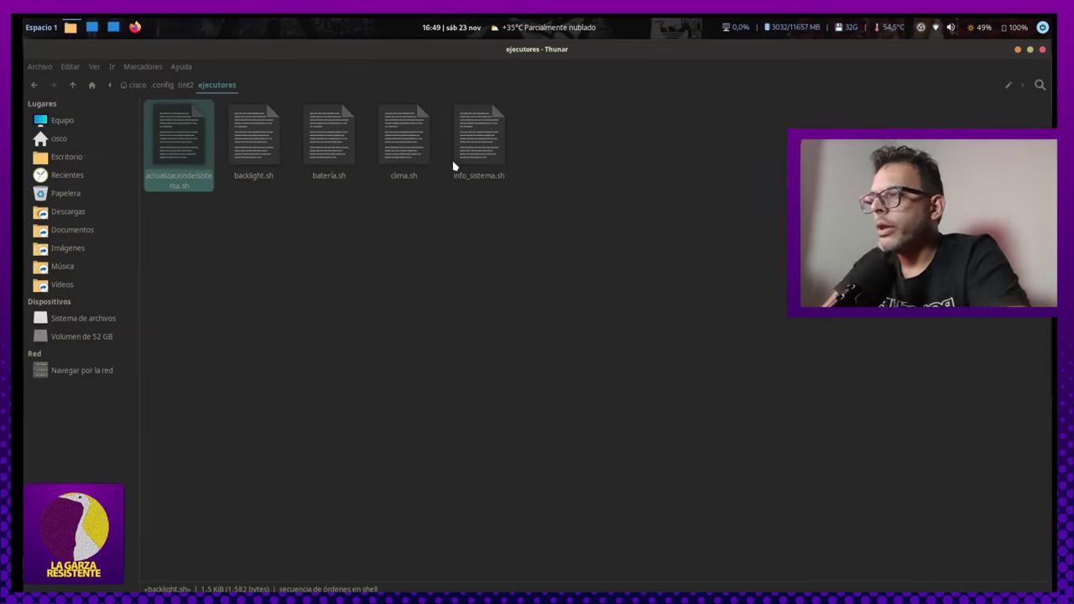
key("Right")
key("Right")
Switch to ChatGPT in Firefox and read the script's instructions through to the cron automation step and its hourly line.
key("alt+Tab")
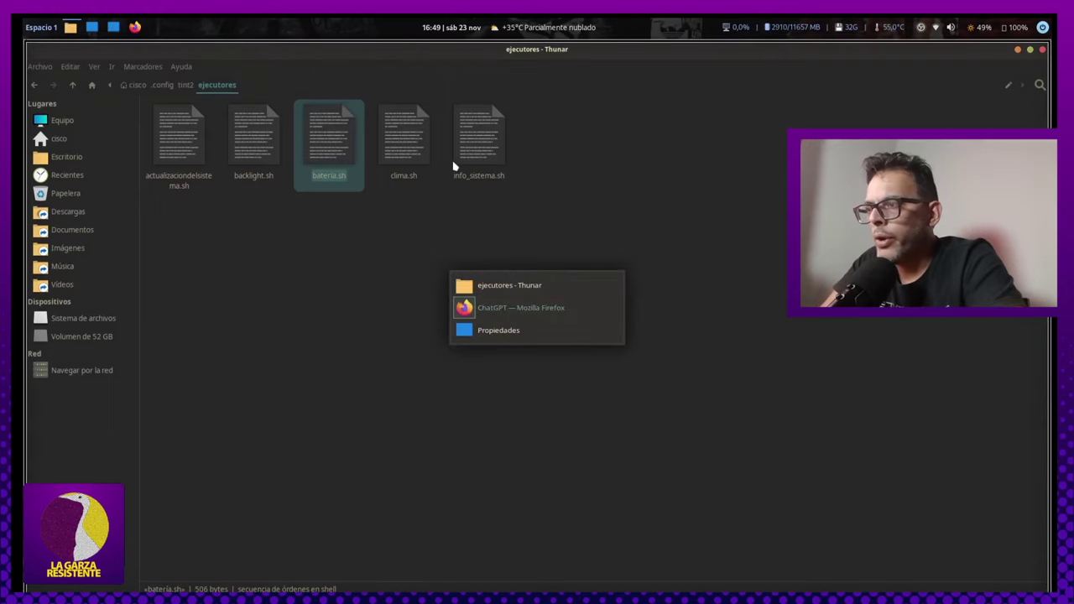
scroll(597, 280, "down", 6)
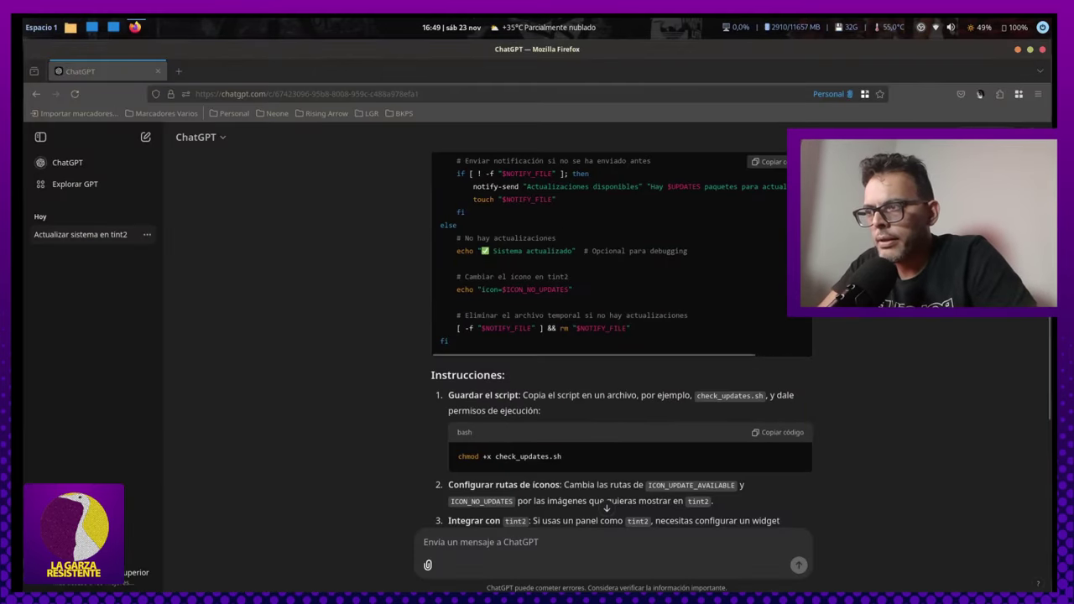
scroll(771, 333, "down", 4)
scroll(587, 205, "up", 3)
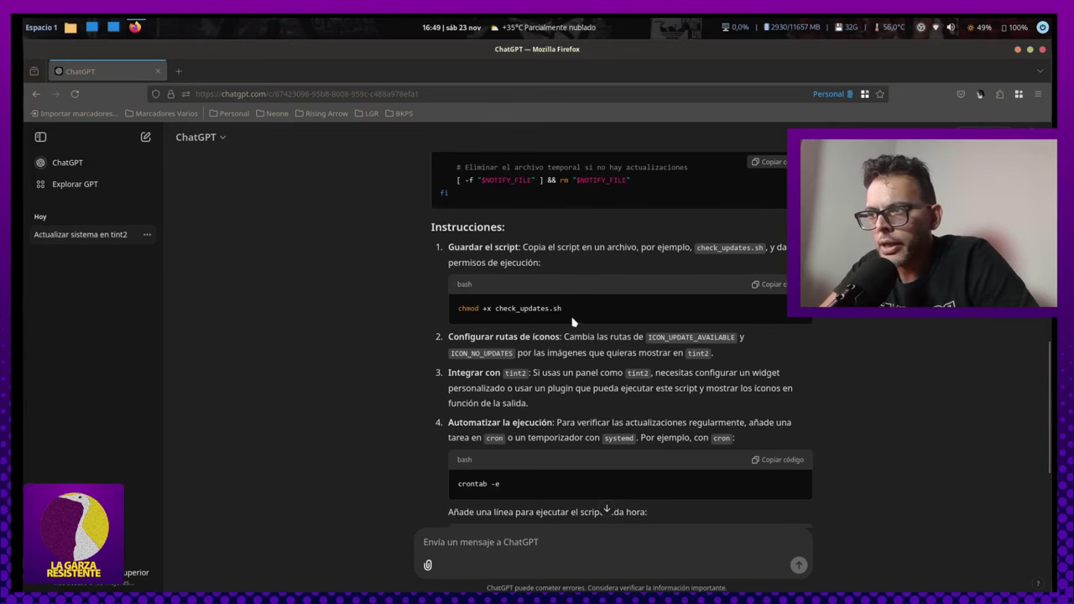
scroll(827, 396, "down", 2)
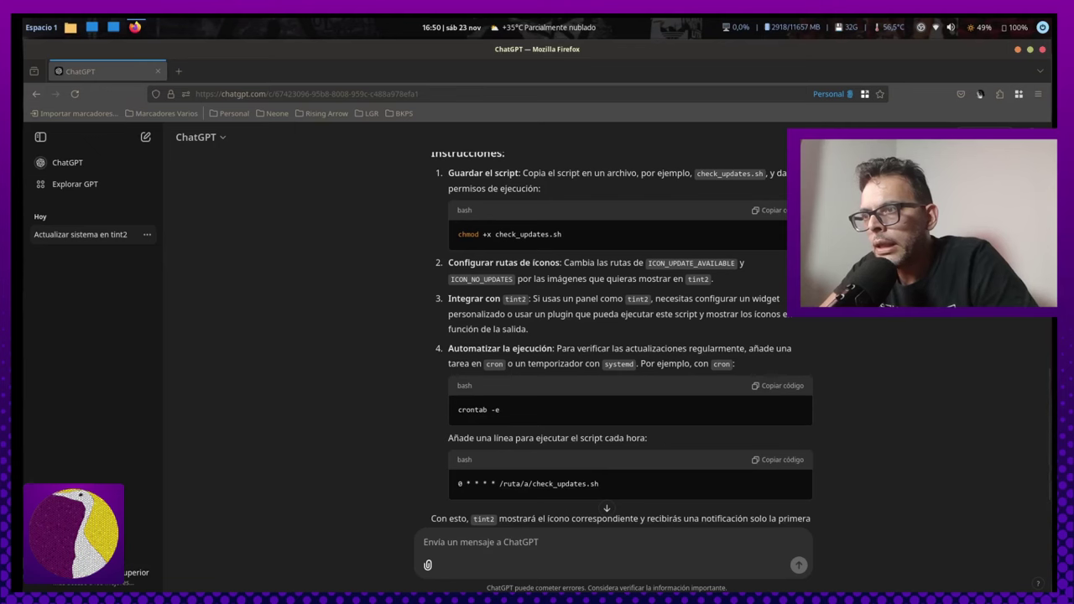
scroll(620, 336, "down", 2)
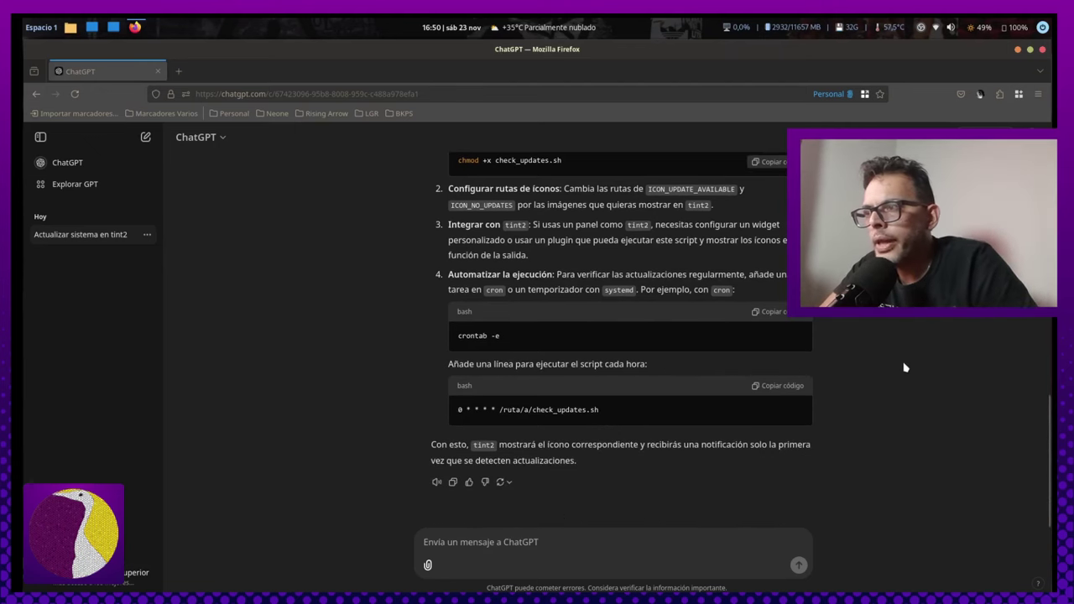
triple_click(533, 274)
triple_click(627, 274)
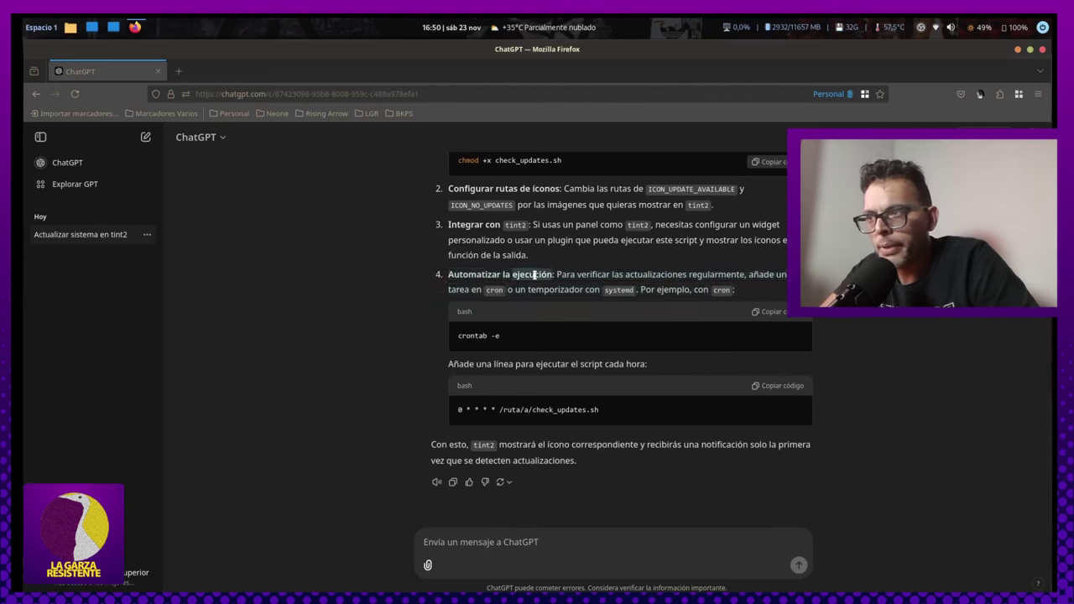
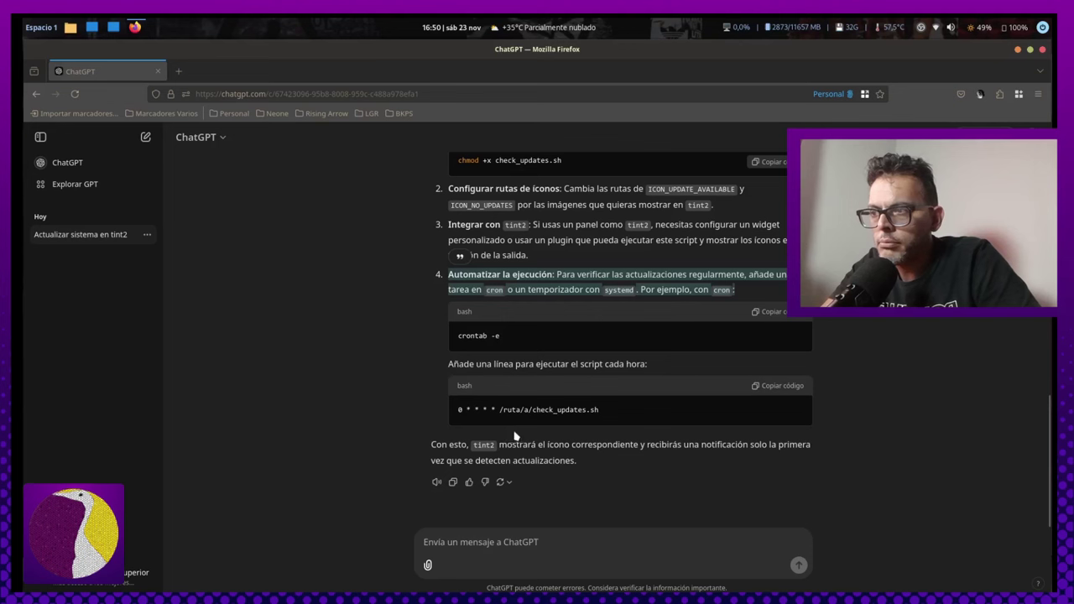
left_click(488, 410)
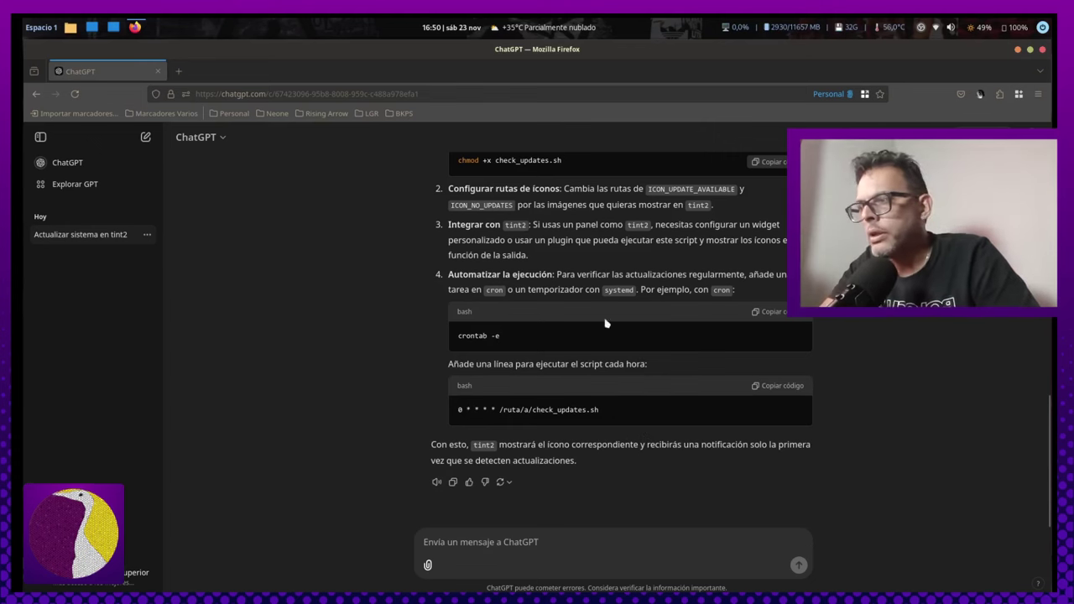
Open a new Alacritty terminal and run crontab -e, choosing editor option 1, /bin/nano.
key("alt+Tab")
key("alt+Tab")
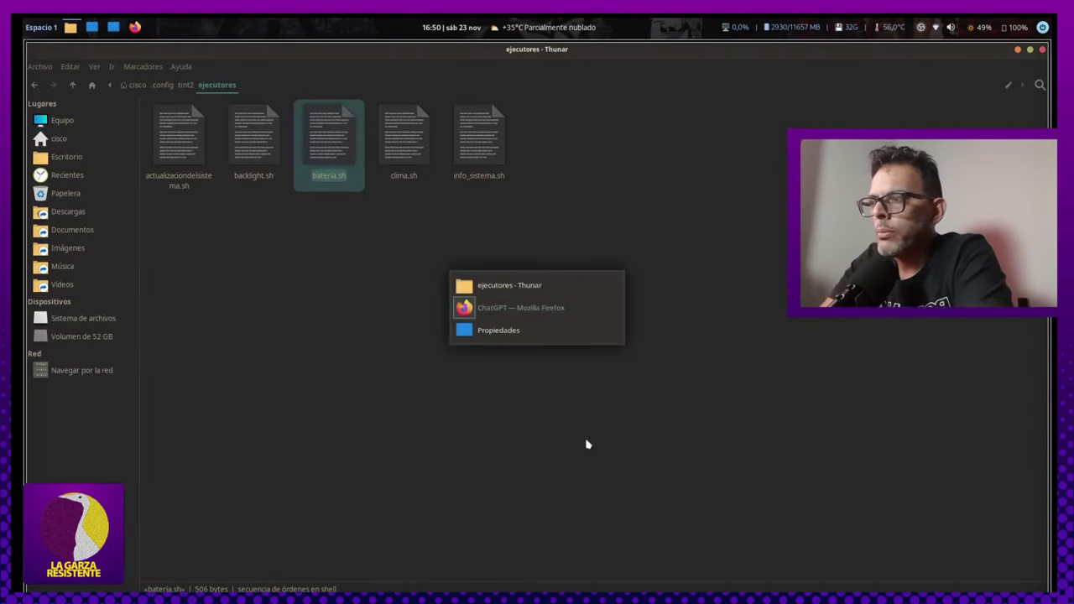
key("super")
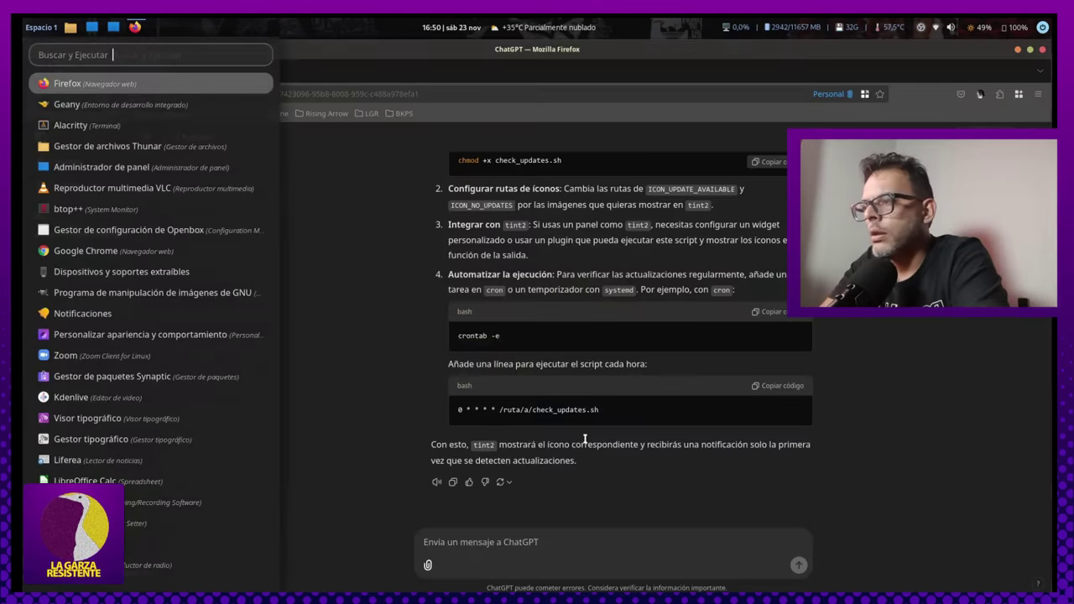
type("alac")
key("Return")
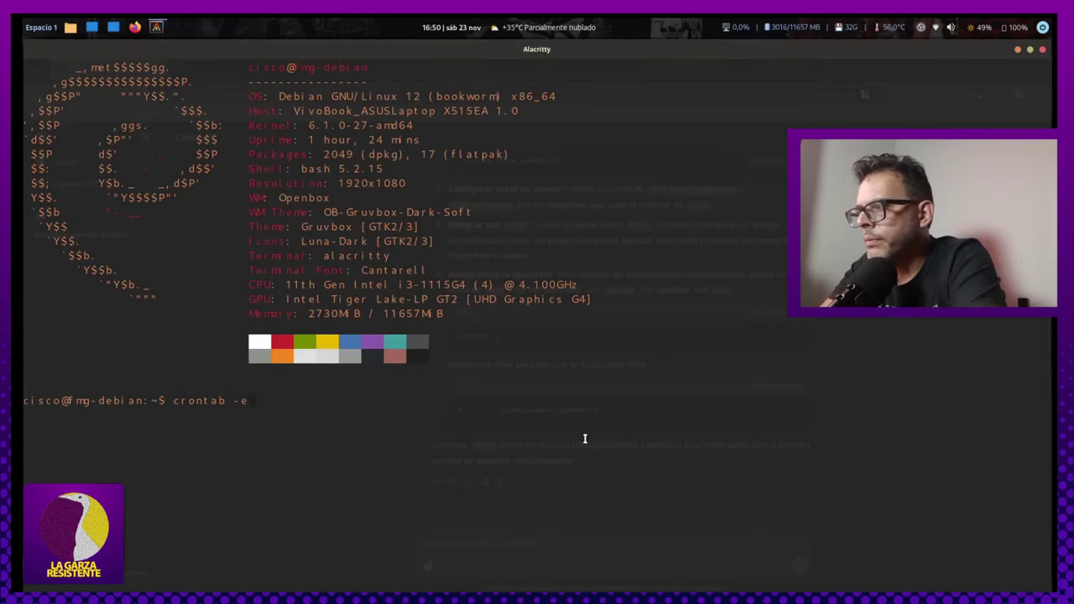
key("Return")
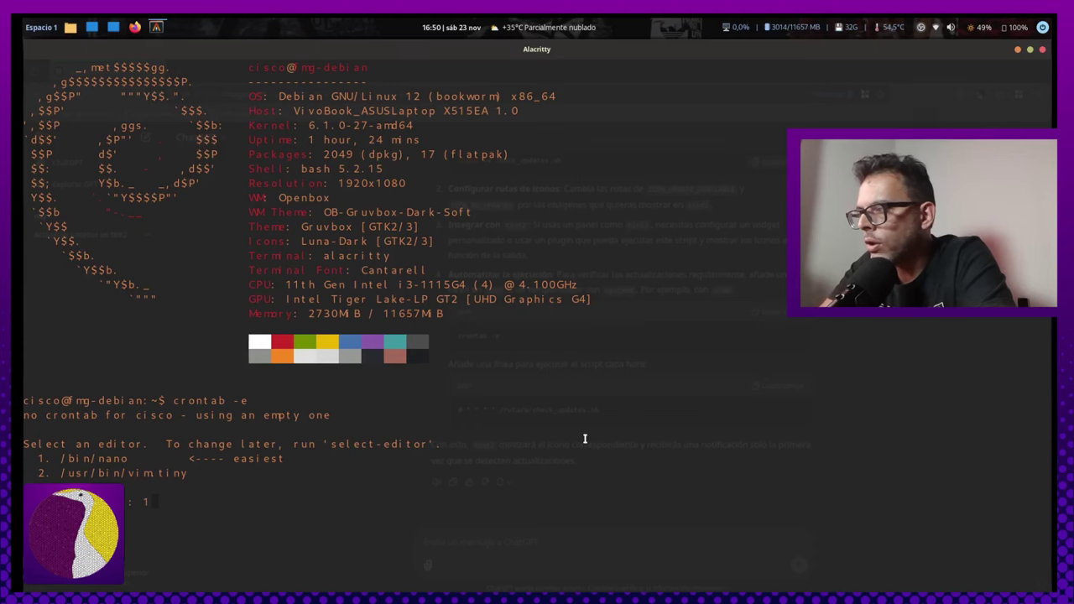
key("Return")
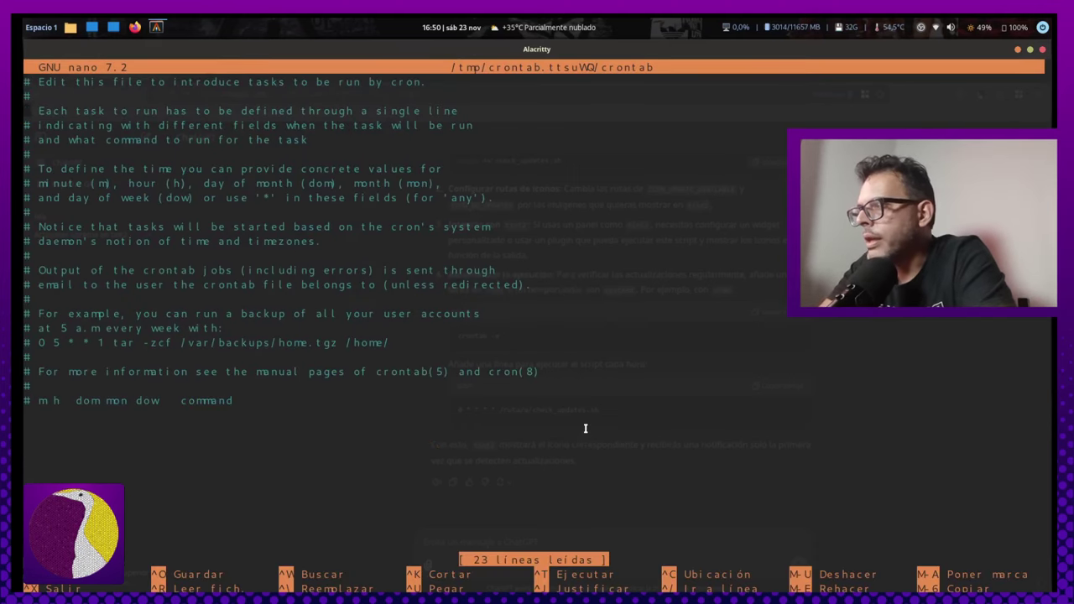
Copy the hourly cron line 0 * * * * /ruta/a/check_updates.sh from ChatGPT and paste it below the crontab comments in the terminal.
key("alt+Tab")
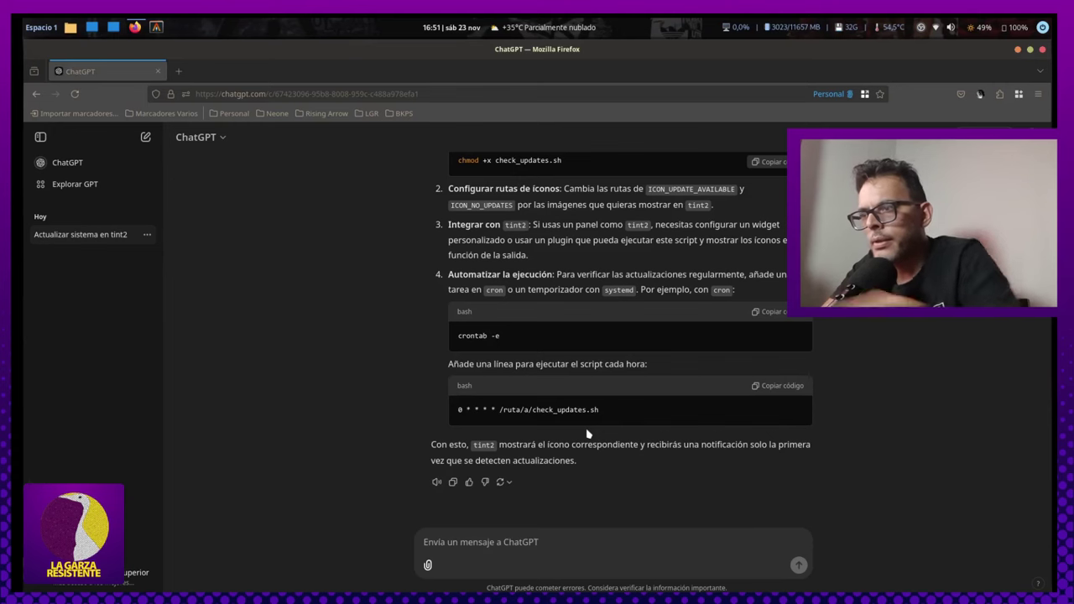
left_click(793, 387)
key("alt+Tab")
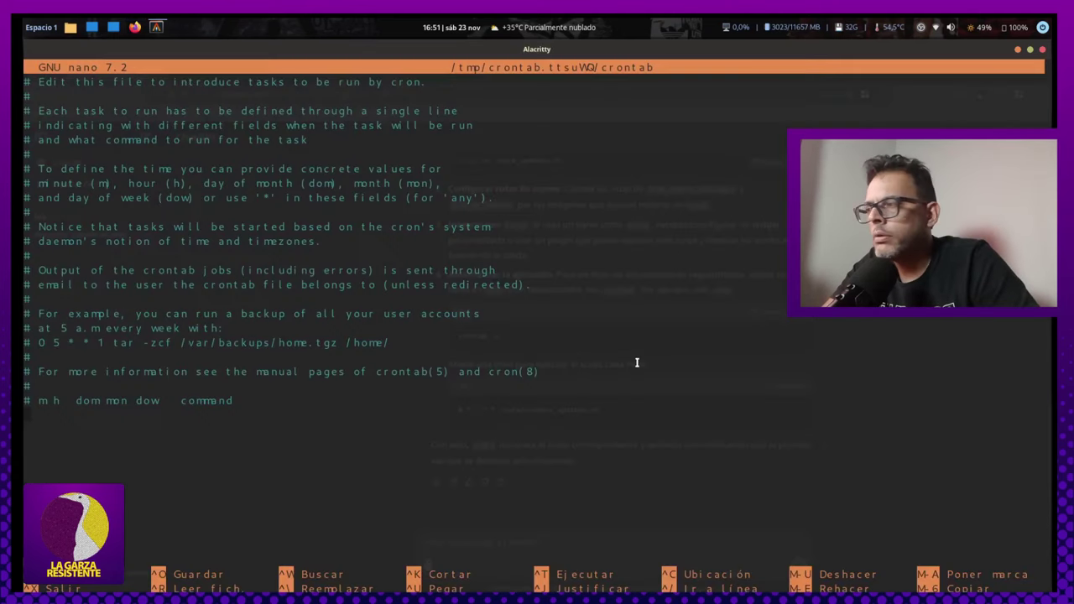
key("ctrl+shift+v")
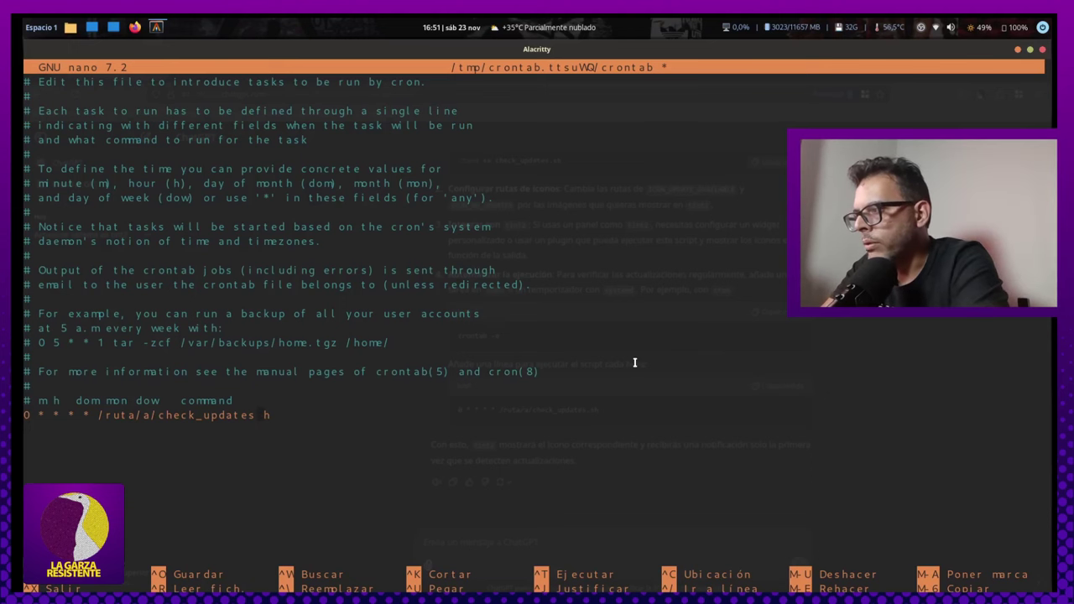
Replace the sample script path in the cron line with the absolute path of the home directory's .config folder.
key("BackSpace")
key("BackSpace")
key("BackSpace")
key("BackSpace")
key("BackSpace")
key("BackSpace")
key("BackSpace")
key("BackSpace")
key("BackSpace")
key("BackSpace")
key("BackSpace")
key("BackSpace")
key("BackSpace")
key("BackSpace")
key("BackSpace")
key("BackSpace")
key("BackSpace")
key("BackSpace")
key("BackSpace")
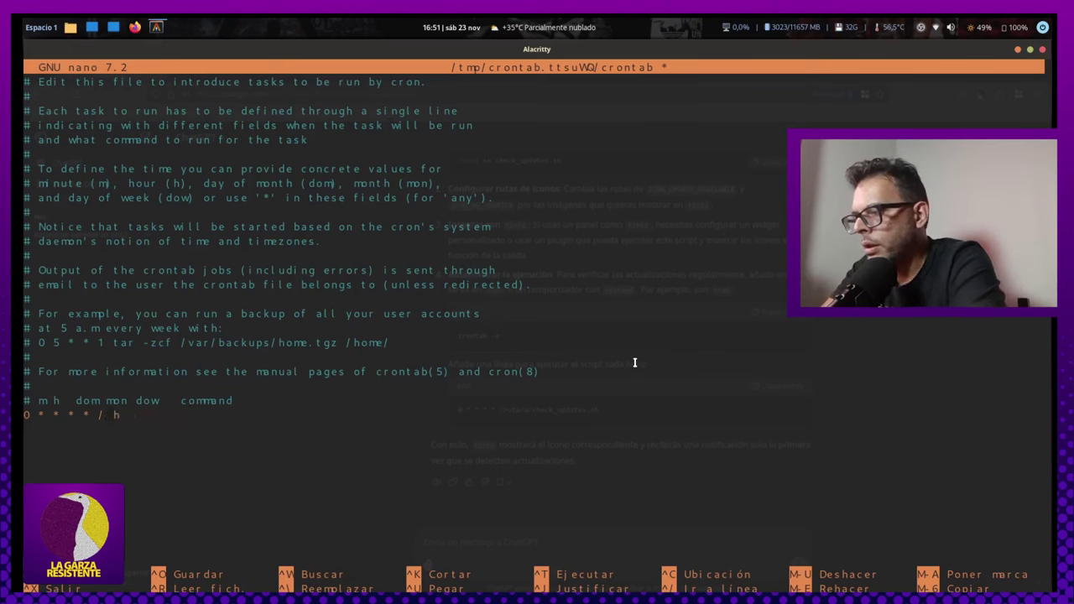
type("home/")
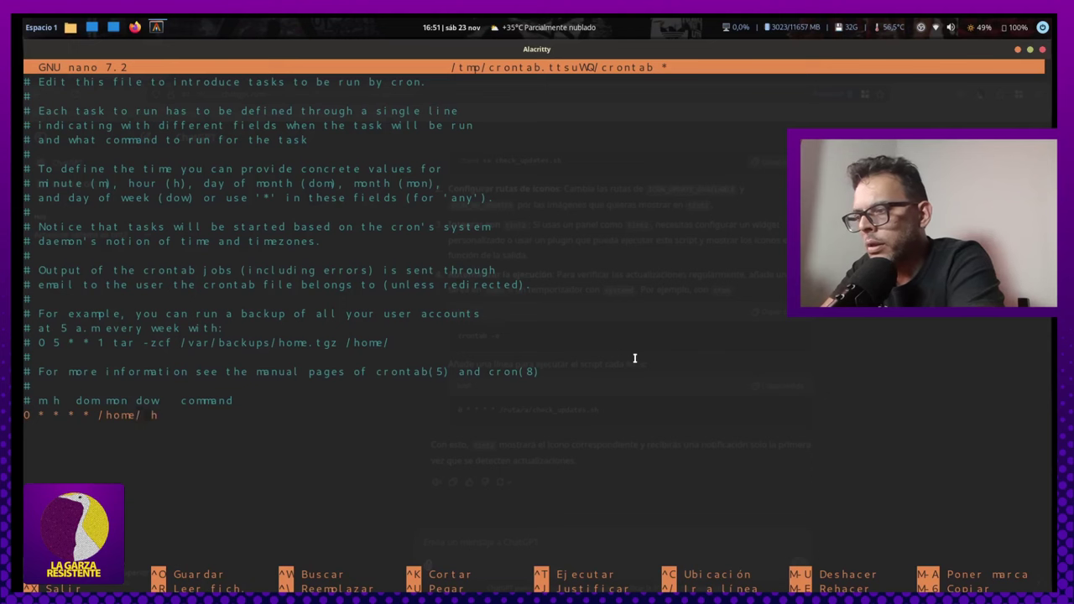
type("cisco")
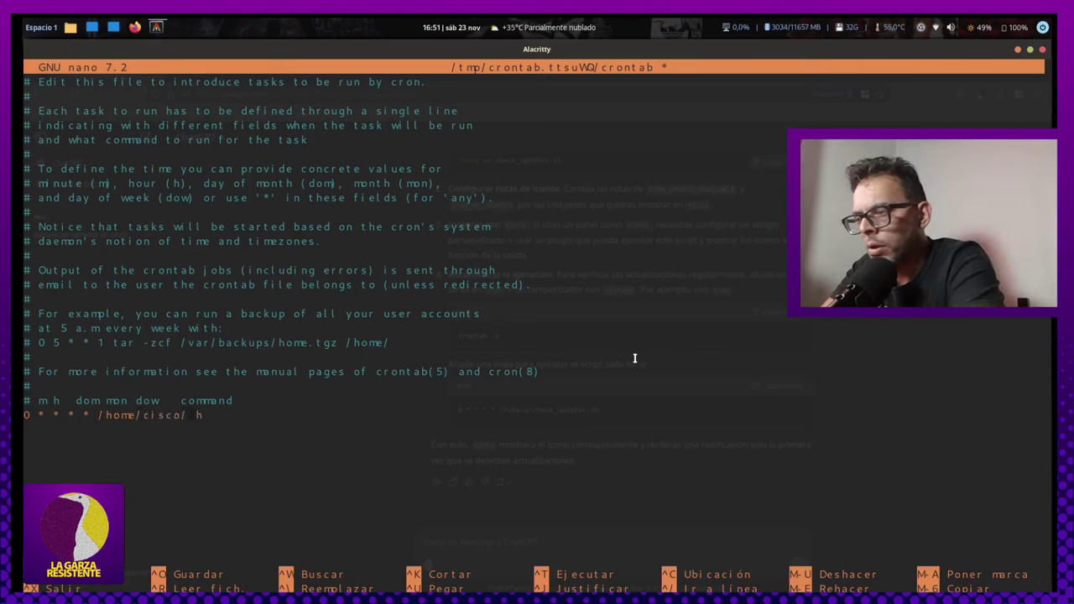
type("/.config")
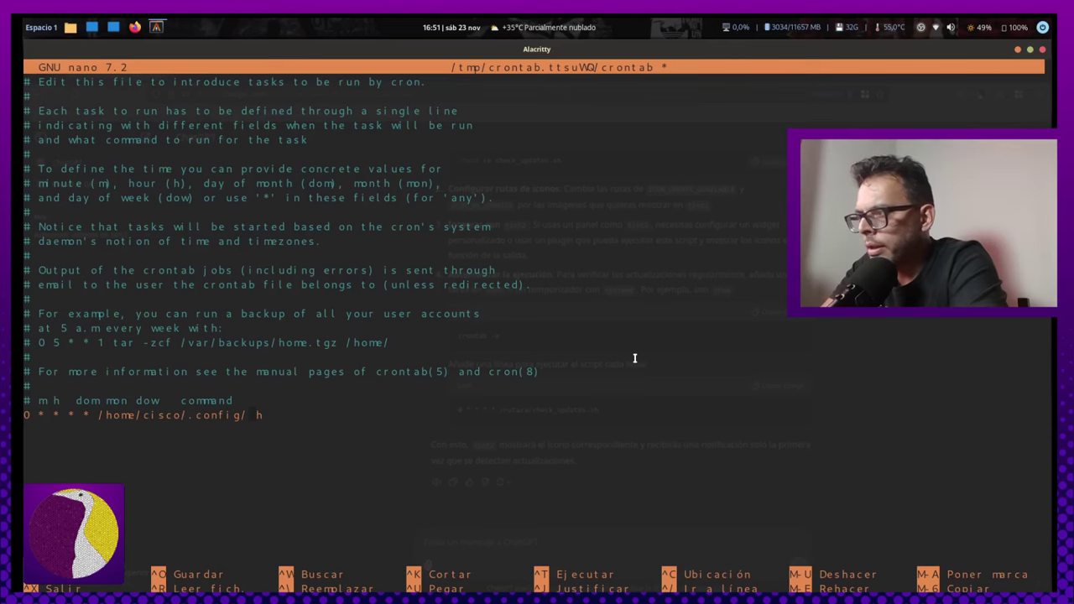
Check the script's folder path in Thunar and extend the path in the cron line with tint2/ejecutores/.
key("alt+Tab")
key("alt+Tab")
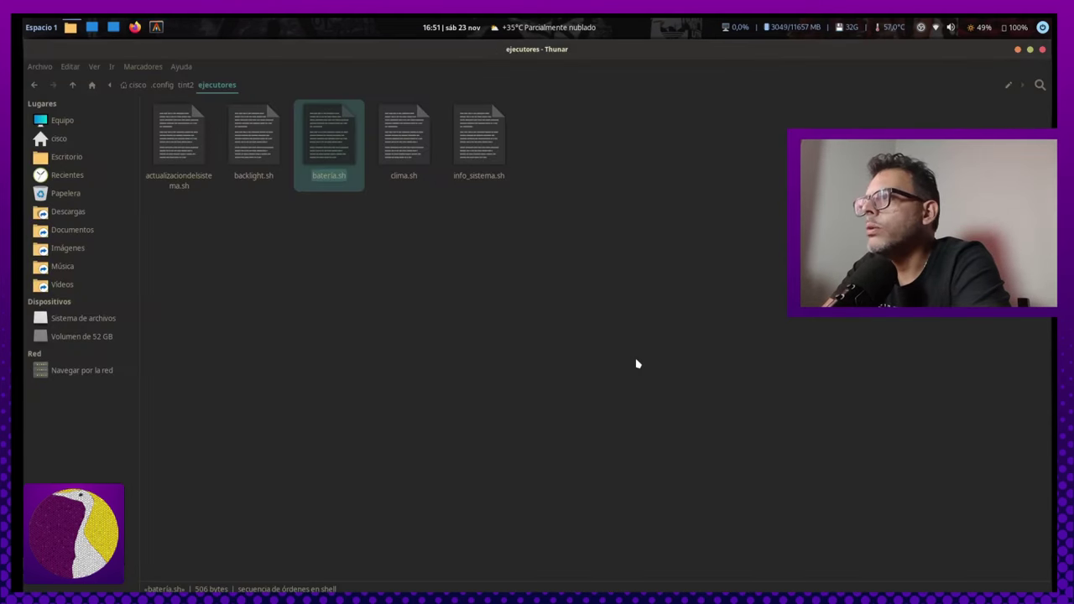
key("alt+Tab")
key("alt+Tab")
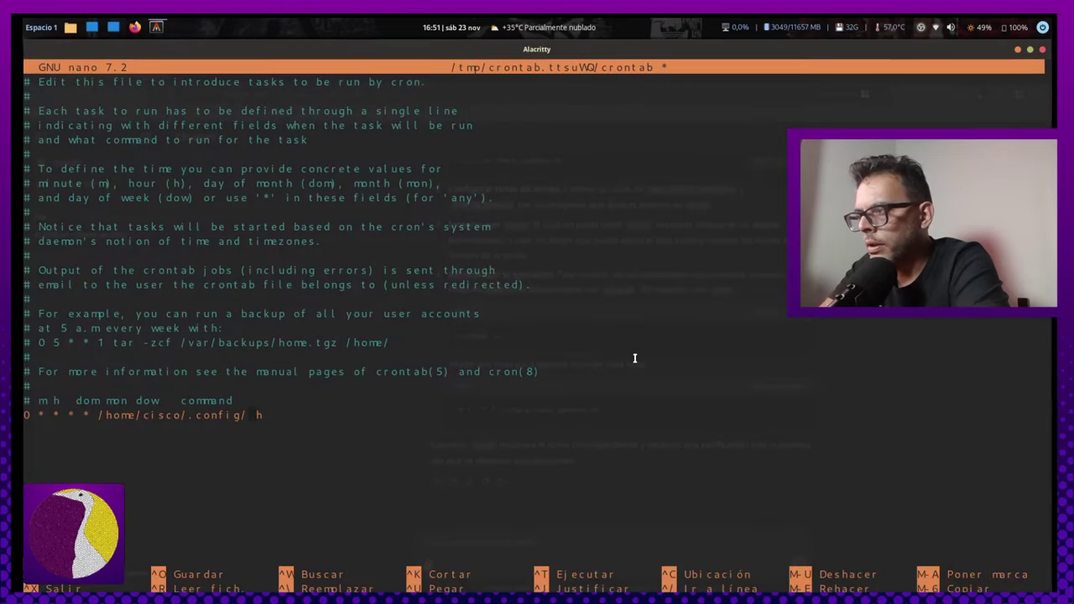
type("/tint2")
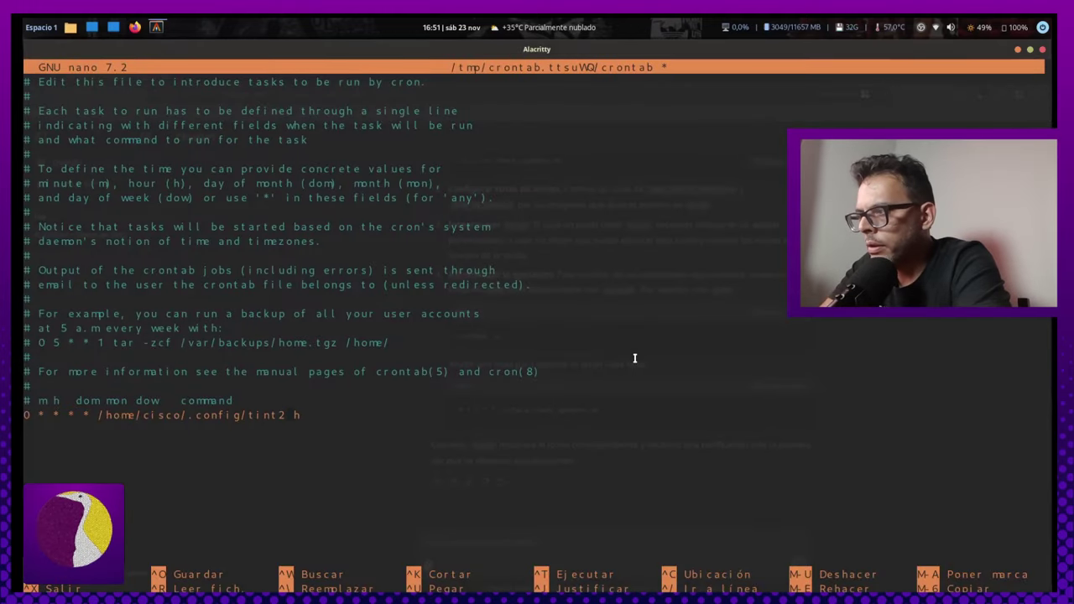
type("/ejecutores/")
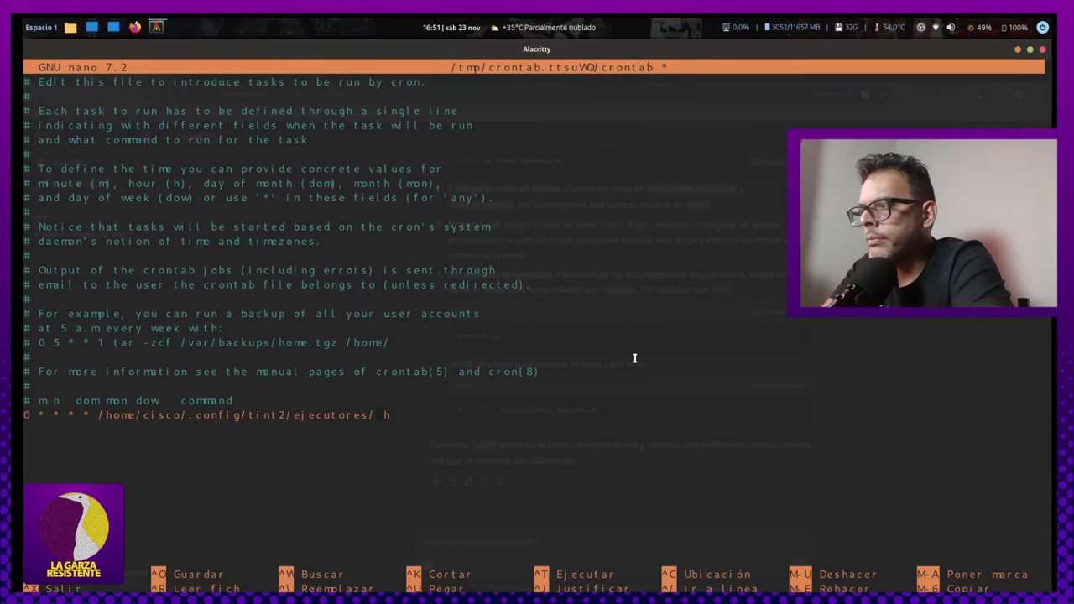
Check the script's name in Thunar and complete the cron line with the file name actualizacióndelsistema.sh.
key("alt+Tab")
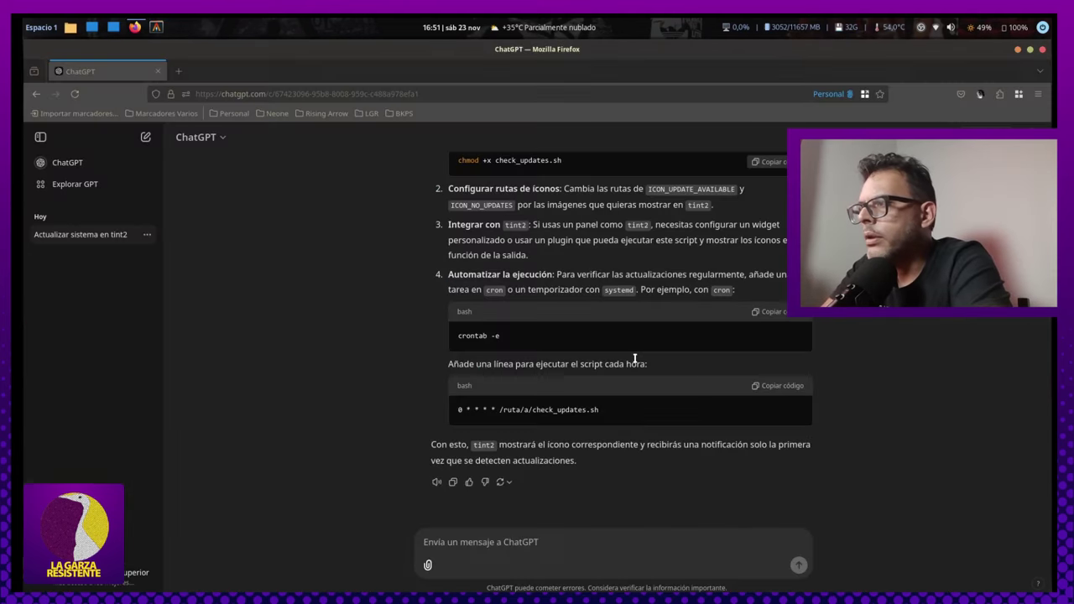
key("alt+Tab")
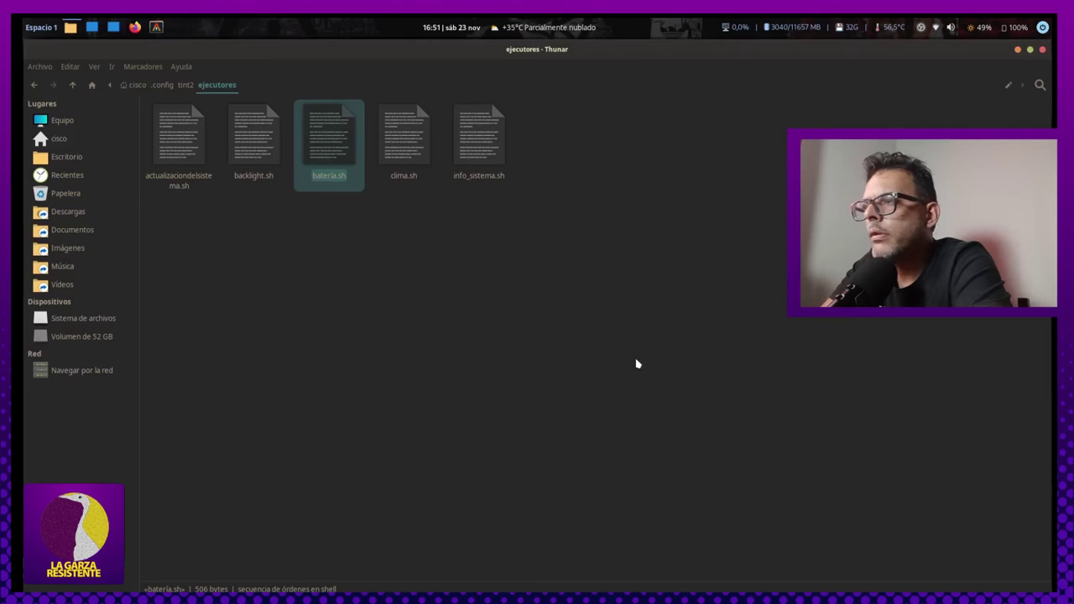
key("alt+Tab")
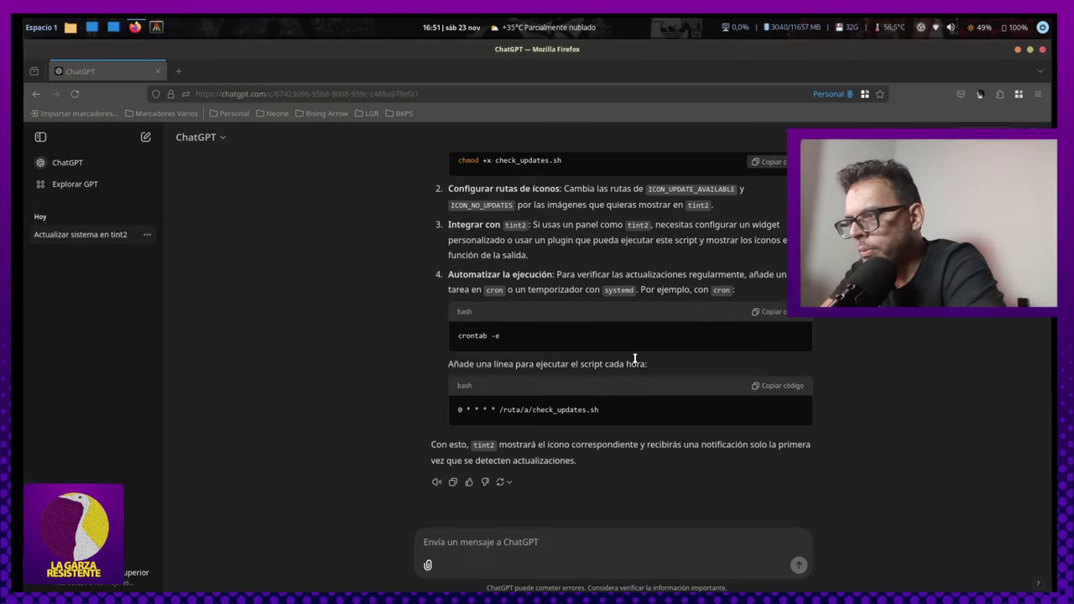
key("alt+Tab")
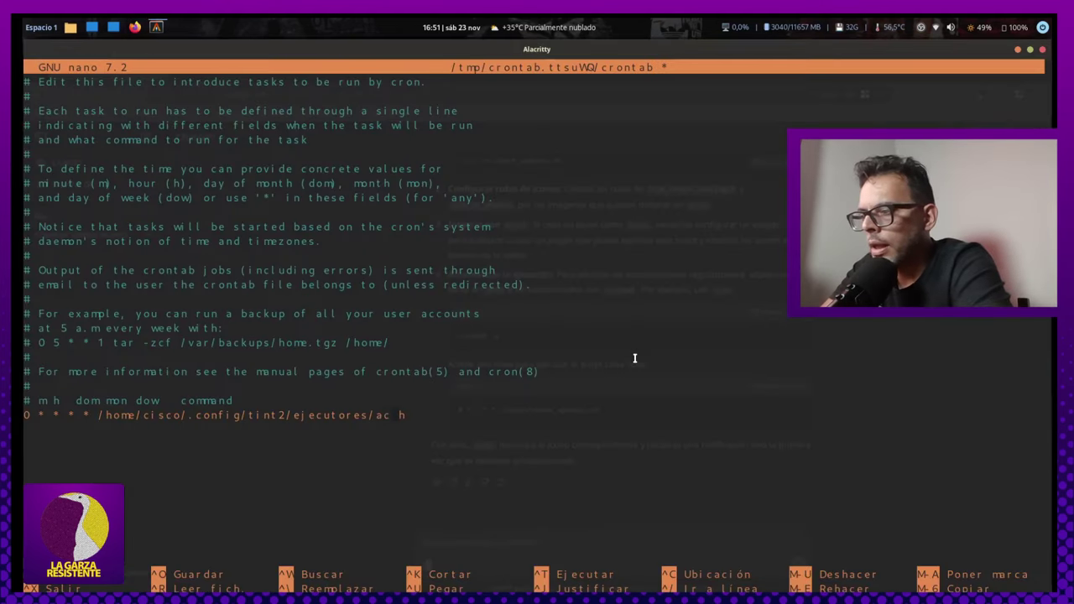
type("tualizació")
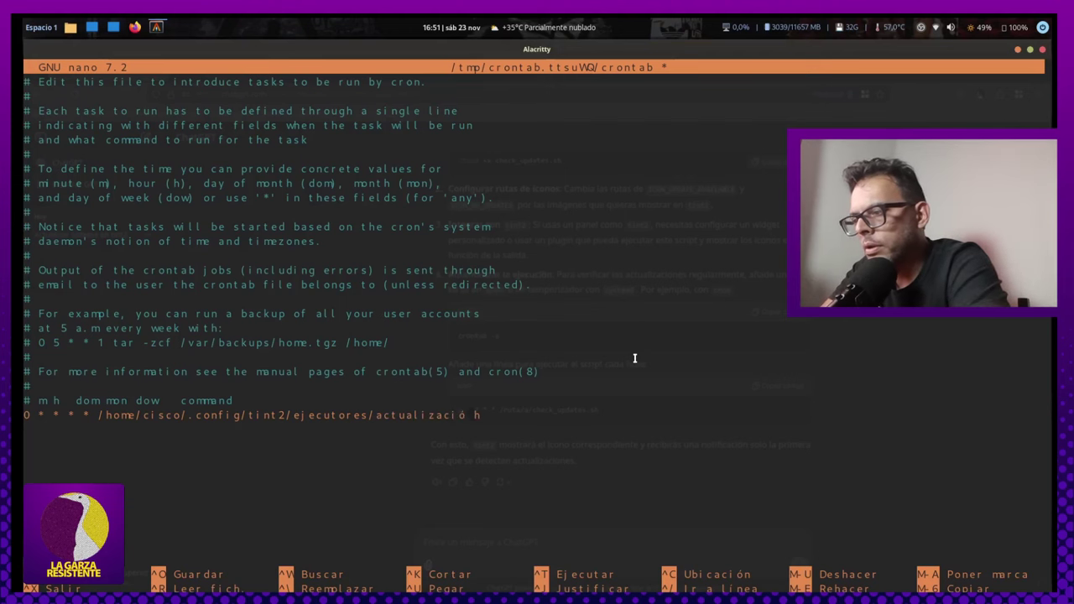
type("ndel")
type("siste")
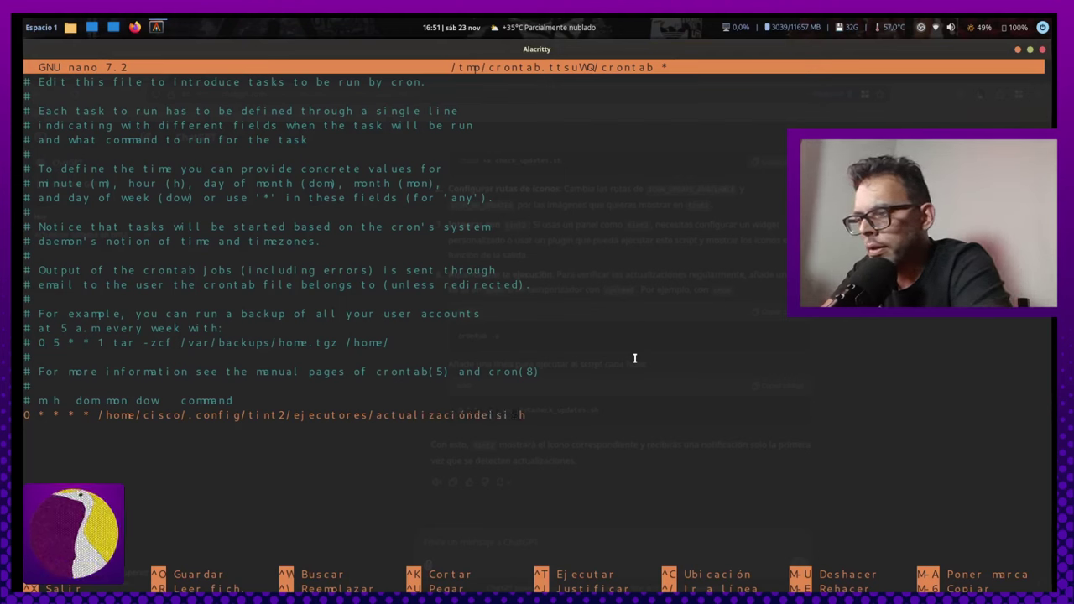
type("ma.sh")
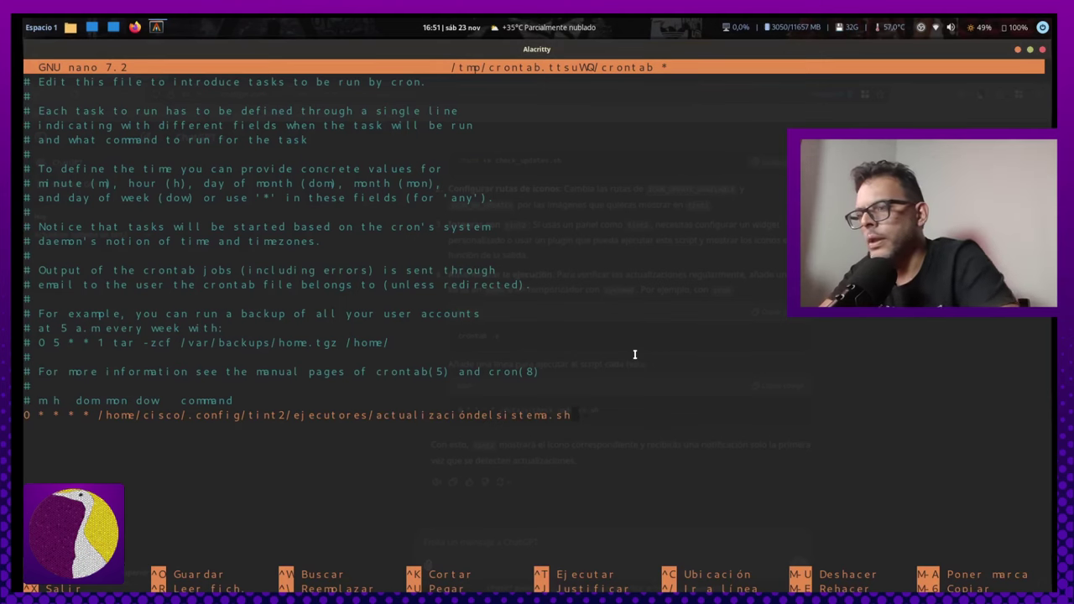
Save the crontab under its existing file name and exit nano.
key("ctrl+o")
key("Return")
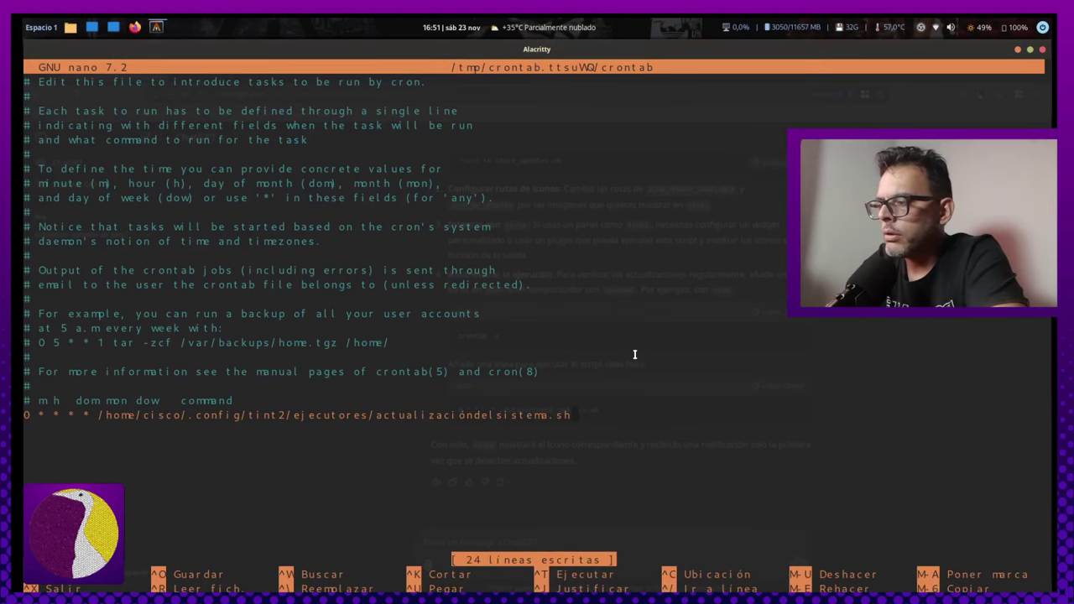
key("ctrl+x")
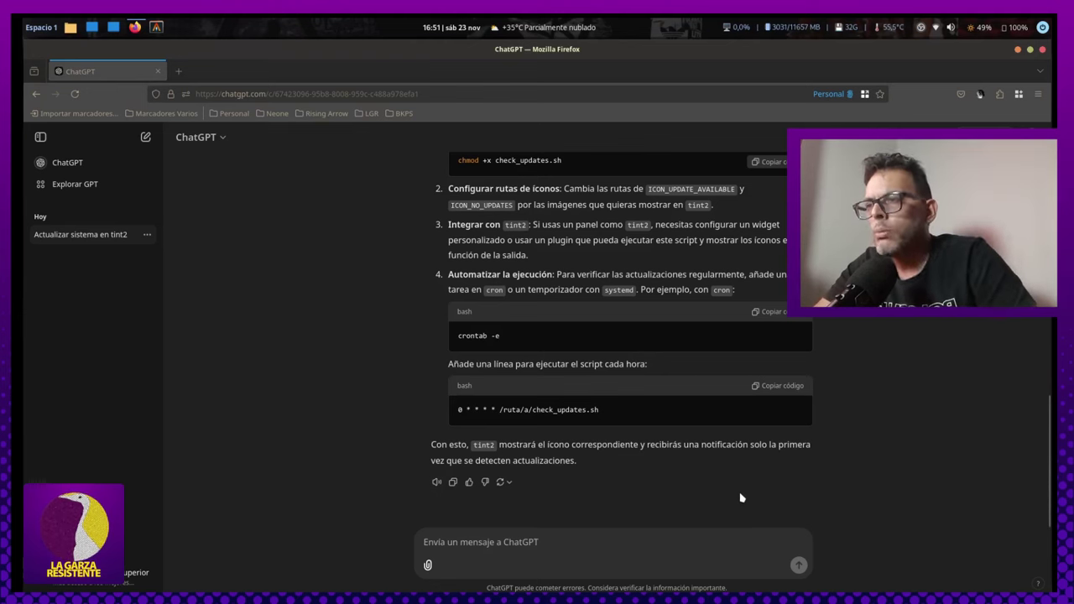
Add a new Ejecutor to the tint2 panel's selected elements and place it just above Botón 1.
left_click(112, 27)
left_click(82, 126)
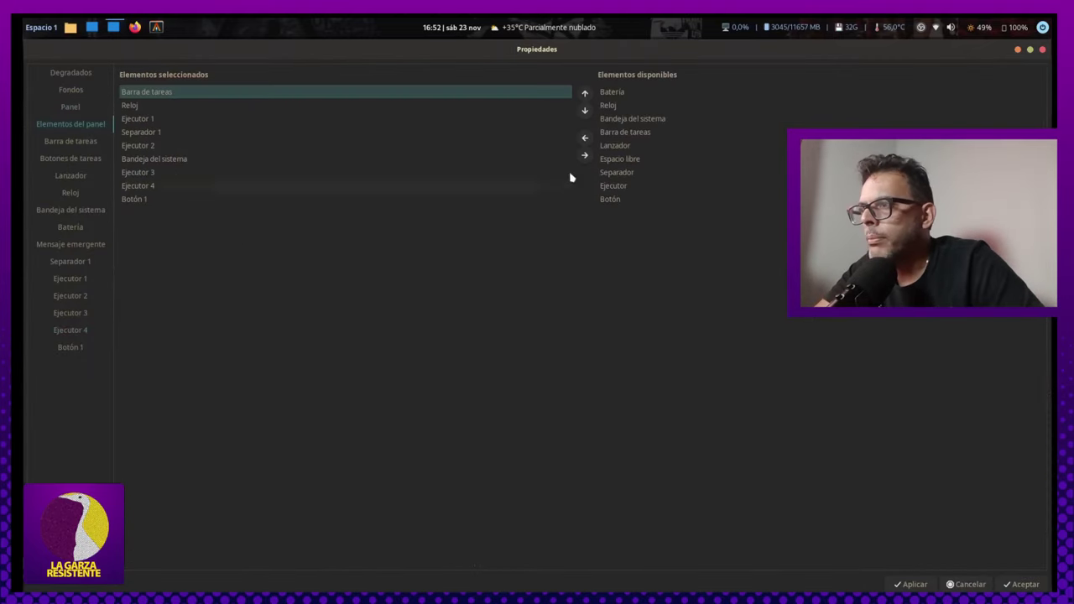
left_click(654, 186)
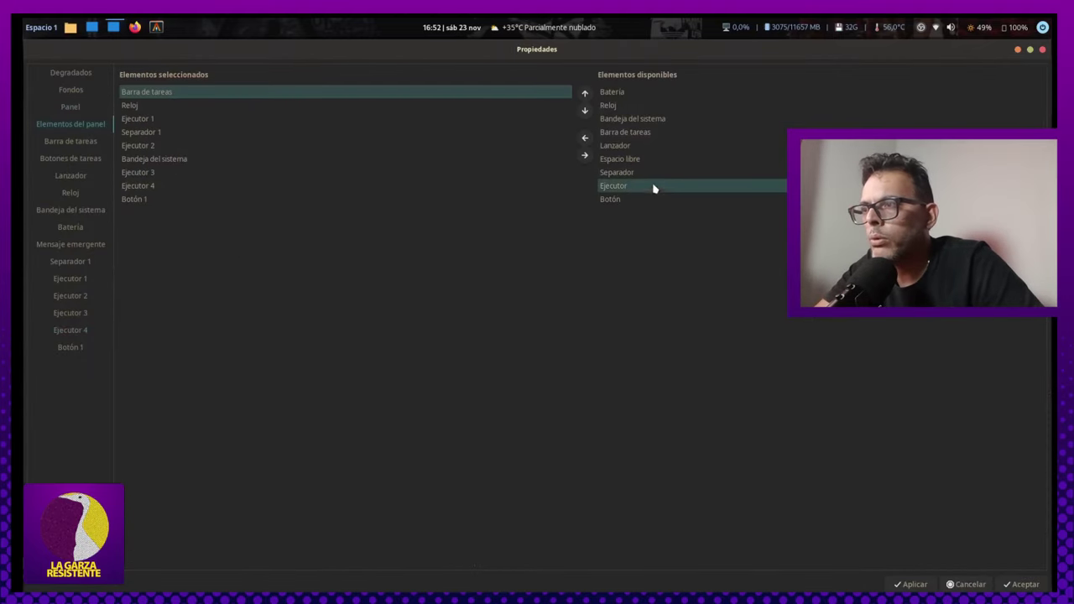
left_click(586, 138)
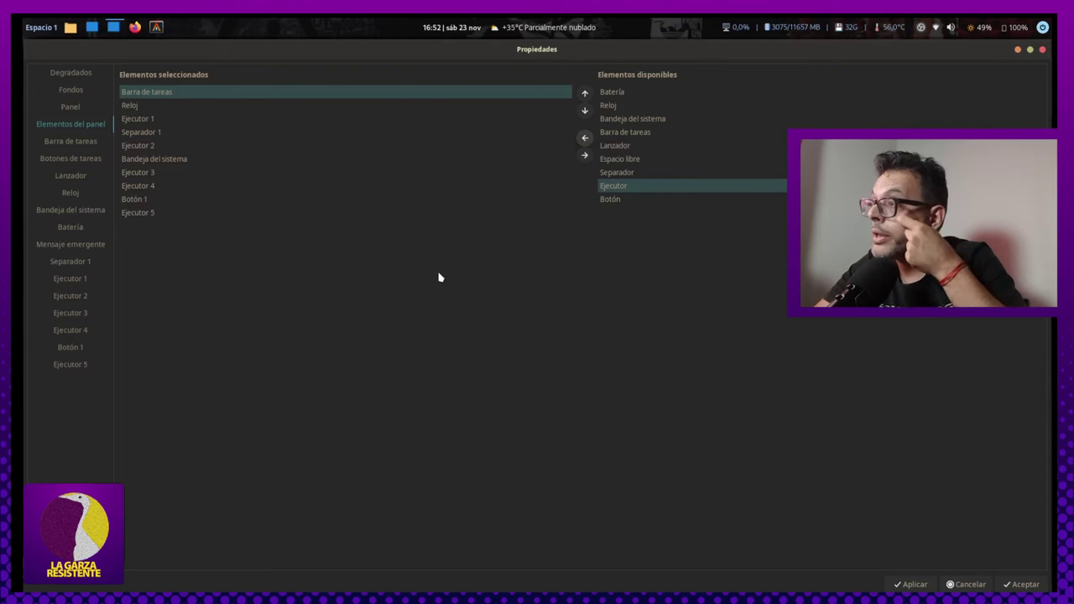
left_click(213, 214)
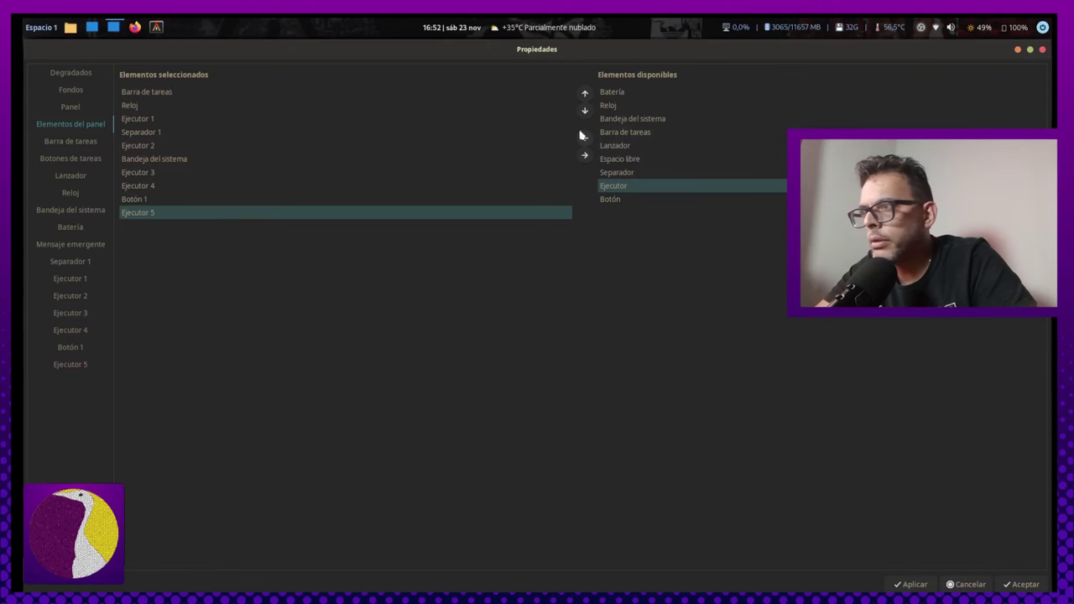
left_click(584, 95)
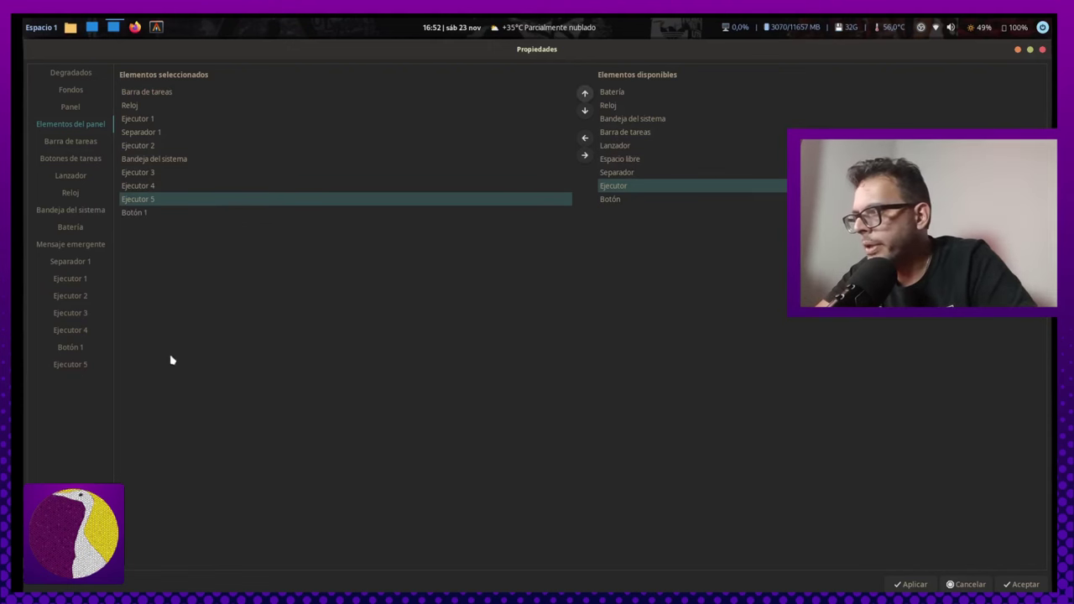
Set Ejecutor 5's command to the full path of actualizaciondelsistema.sh, copied from the ejecutores folder in Thunar.
left_click(74, 365)
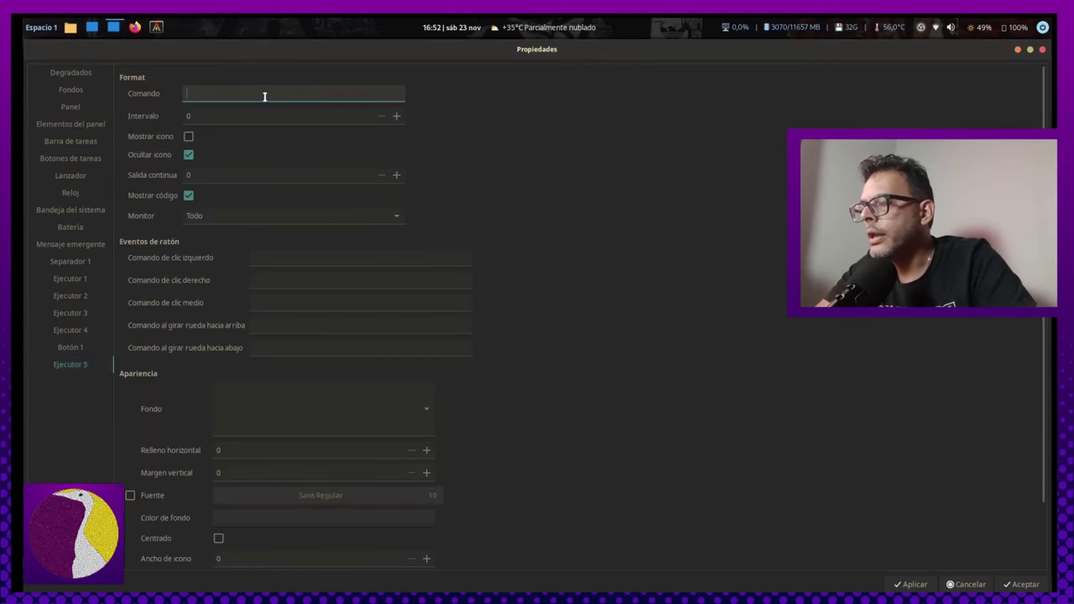
key("alt+Tab")
key("alt+Tab")
key("alt+Tab")
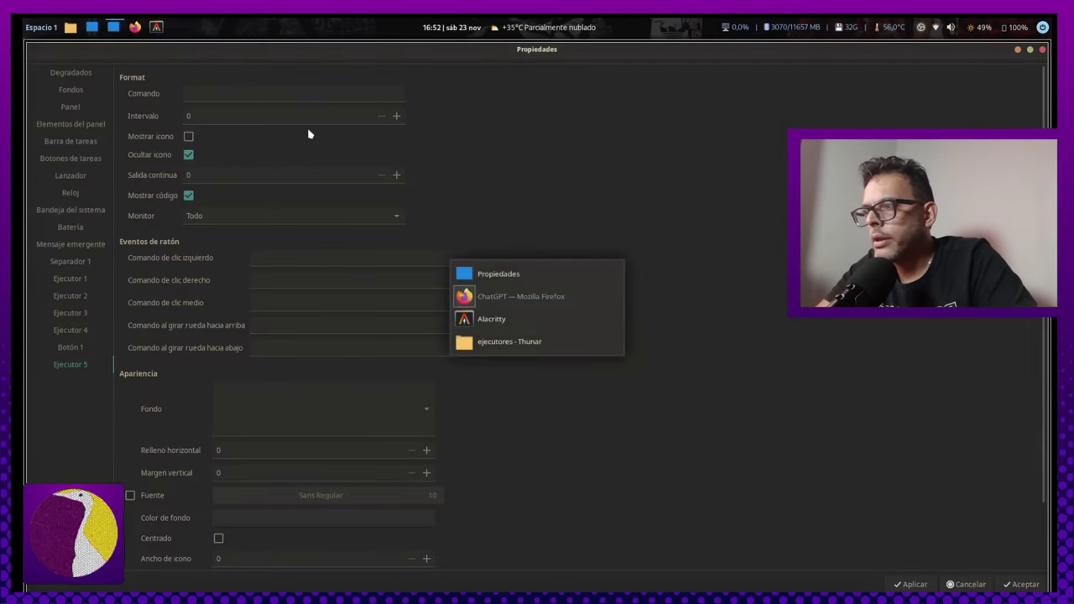
key("alt+Tab")
key("alt+Tab")
left_click(190, 156)
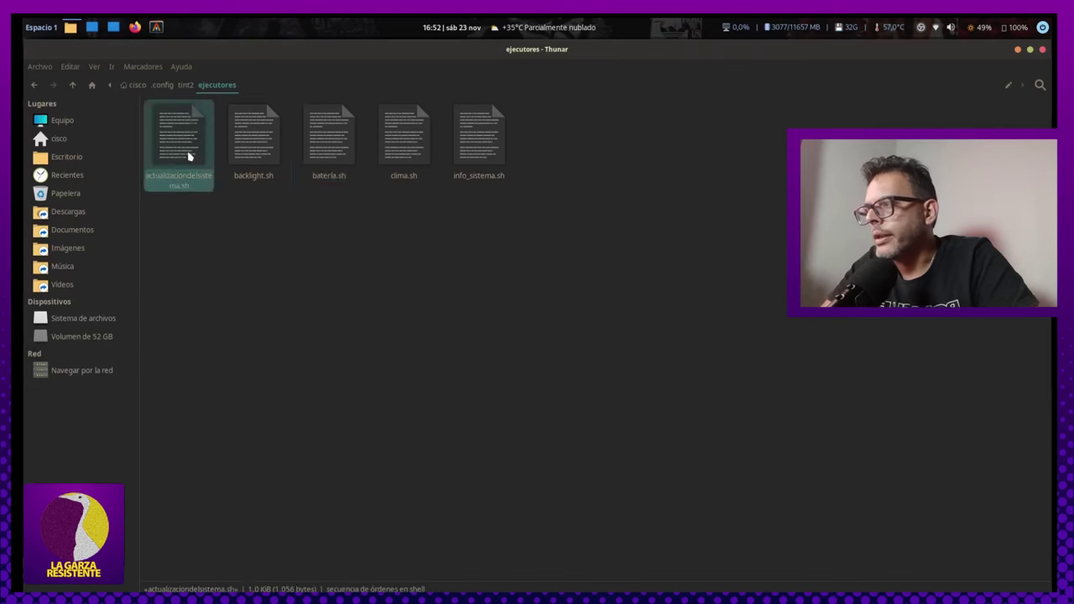
right_click(190, 156)
left_click(223, 233)
key("alt+Tab")
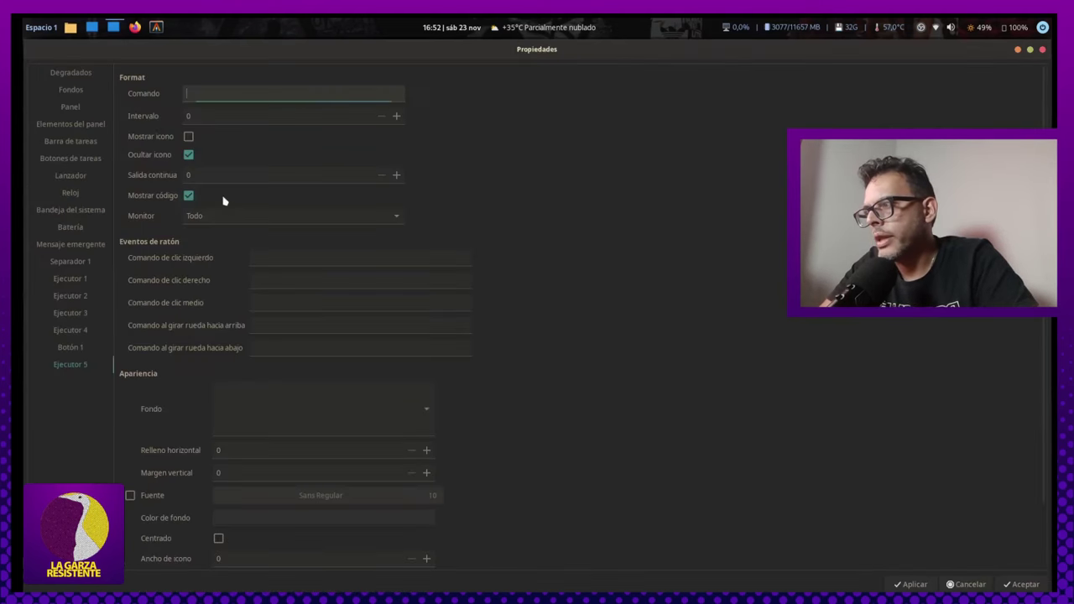
key("ctrl+v")
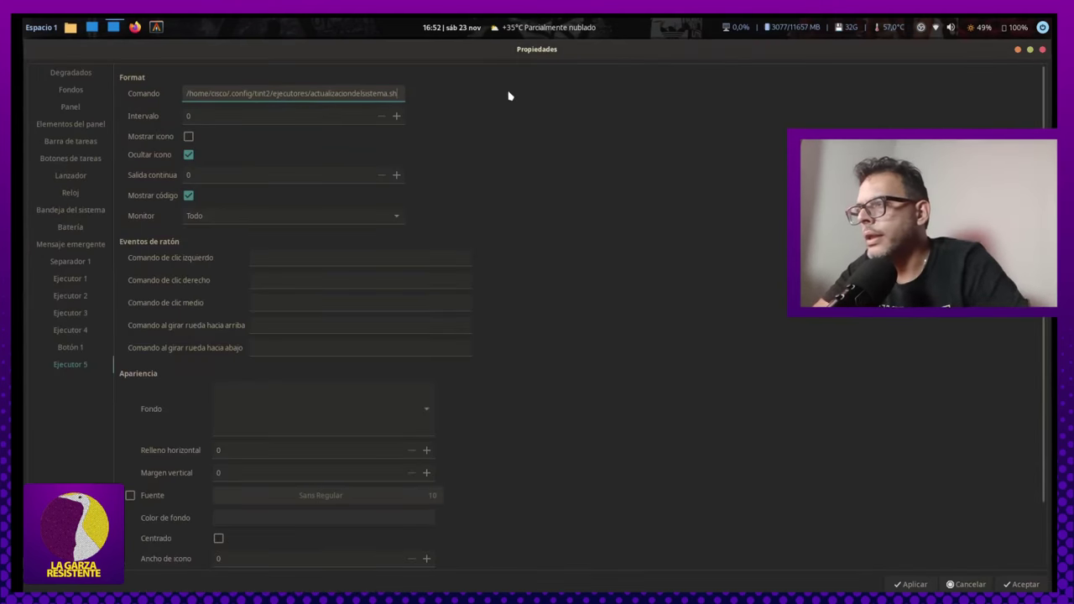
Set Ejecutor 5's execution interval to 3600.
key("Tab")
key("BackSpace")
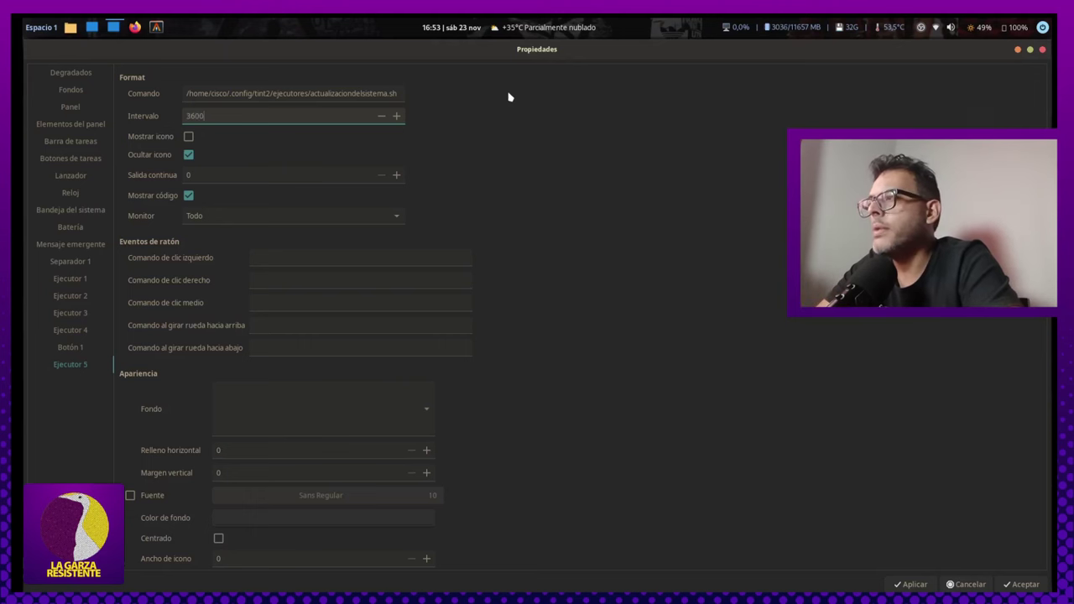
key("BackSpace")
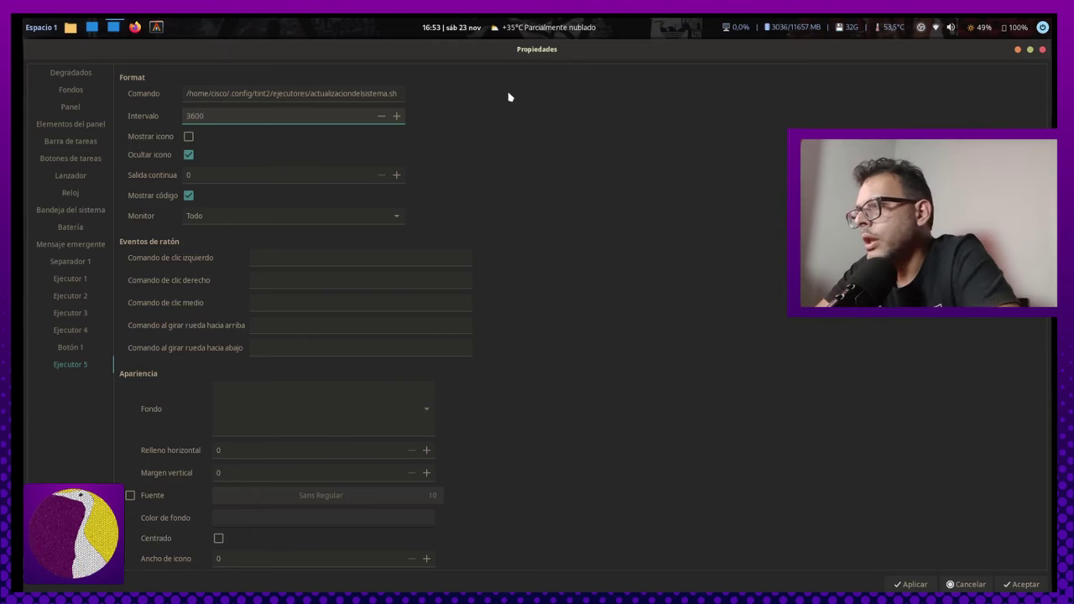
Leave the mouse event commands empty and give Ejecutor 5 the shared background used by Bandeja del sistema, Batería, Ejecutor and Reloj.
key("Tab")
key("Tab")
key("Tab")
key("Tab")
key("Tab")
key("Tab")
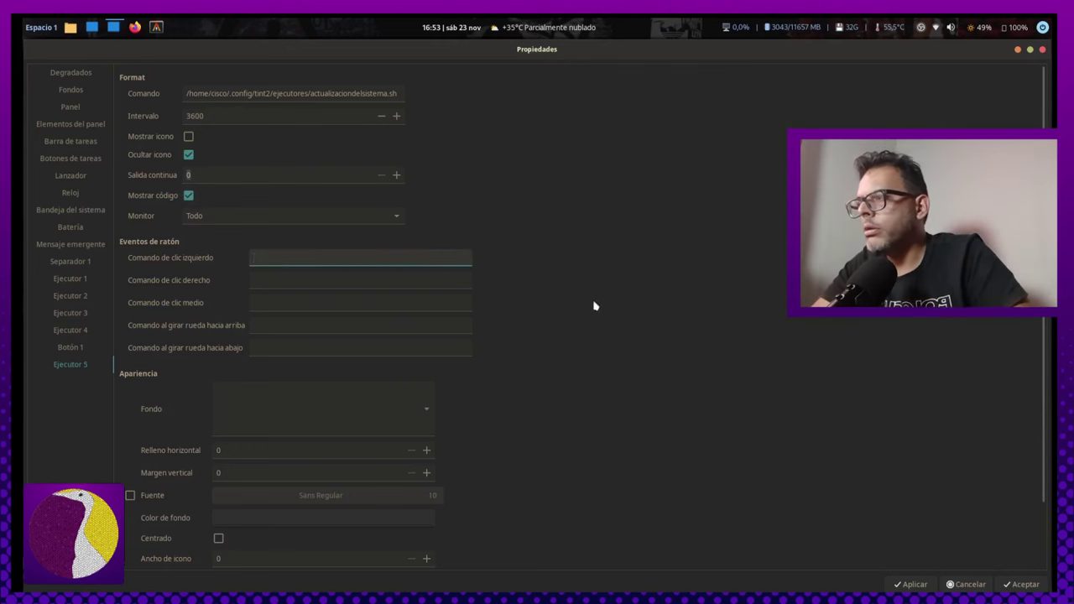
key("Tab")
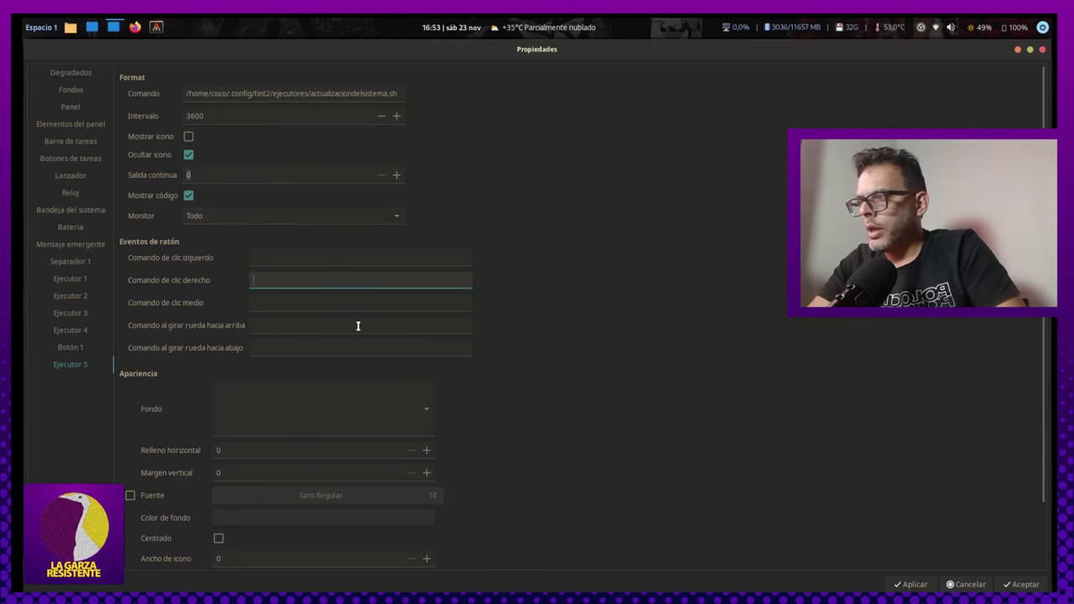
key("Tab")
key("Tab")
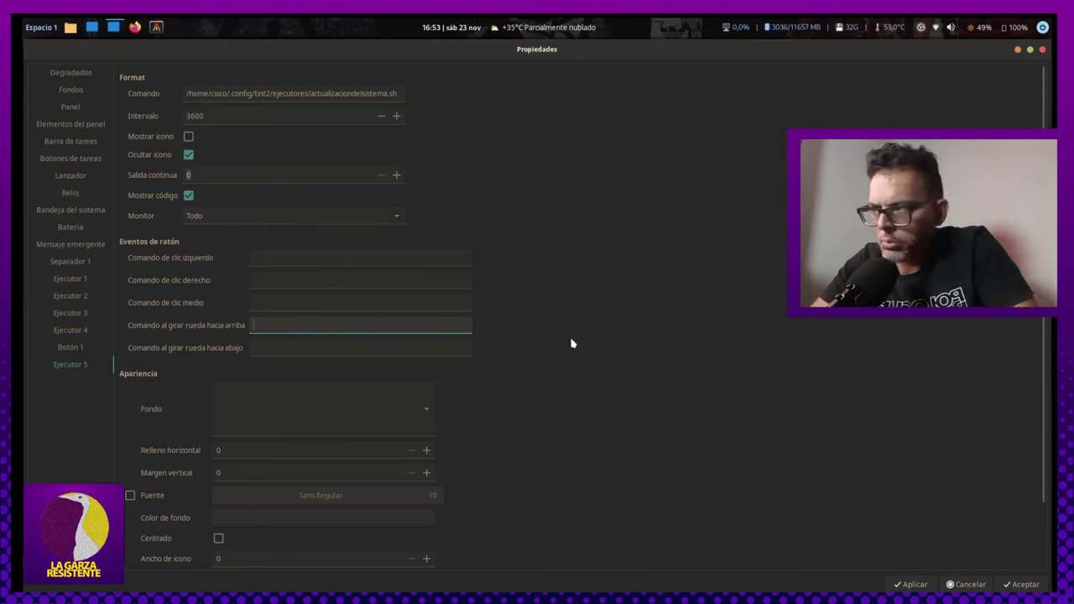
key("Tab")
key("Tab")
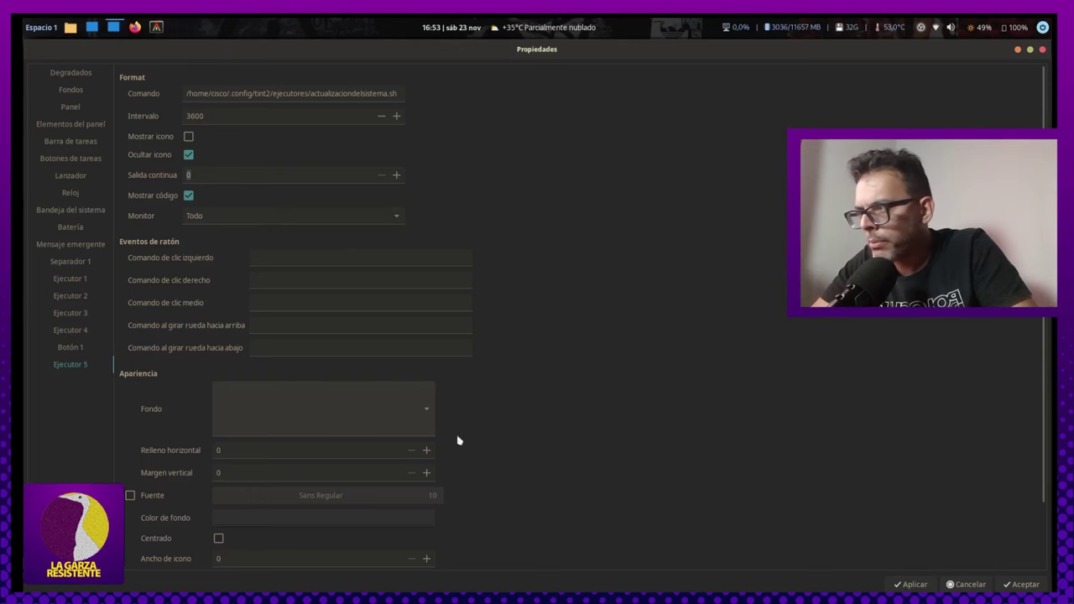
left_click(398, 411)
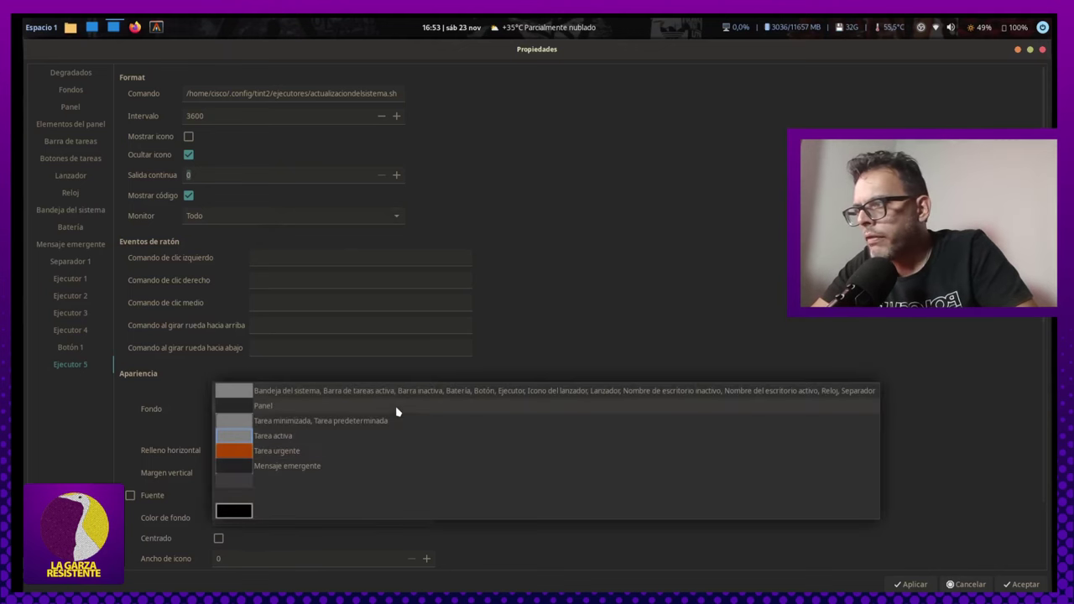
left_click(444, 393)
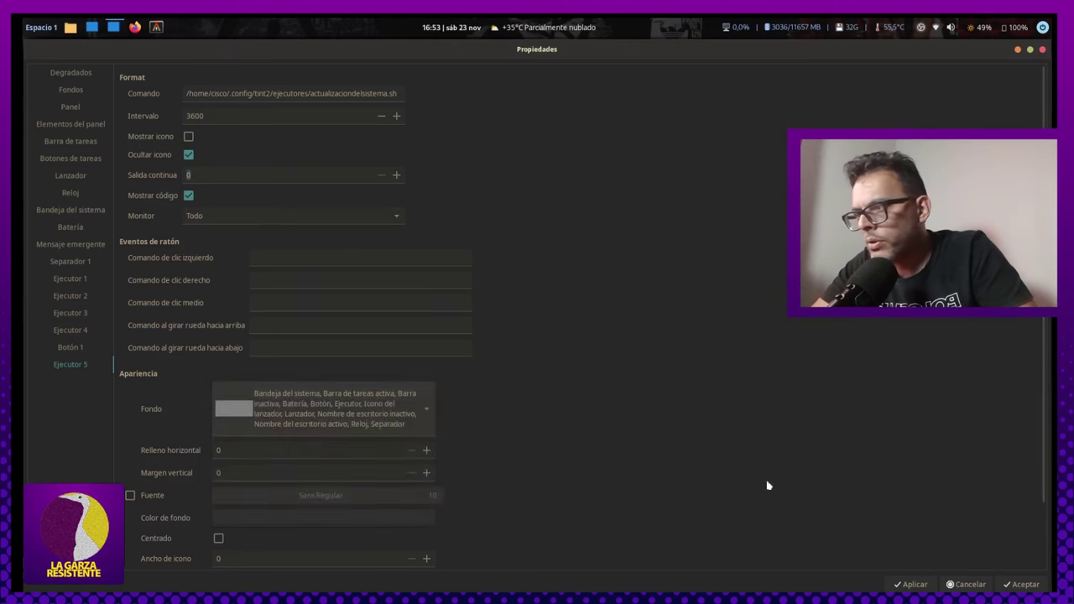
Set Ejecutor 5's horizontal padding to 5 and its vertical margin to 2.
left_click(382, 448)
type("5")
key("Tab")
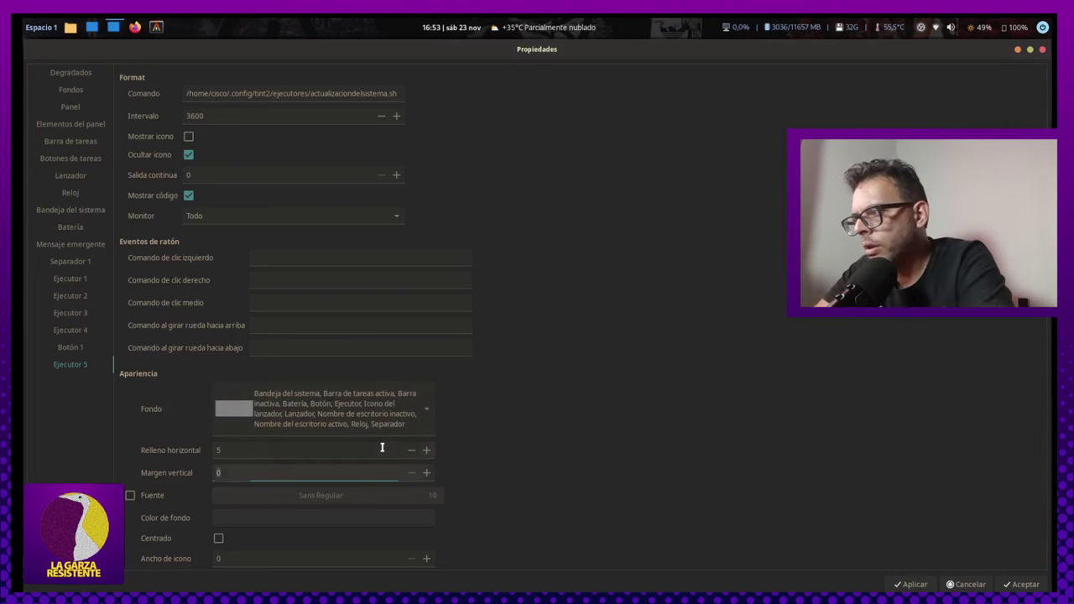
type("2")
key("Tab")
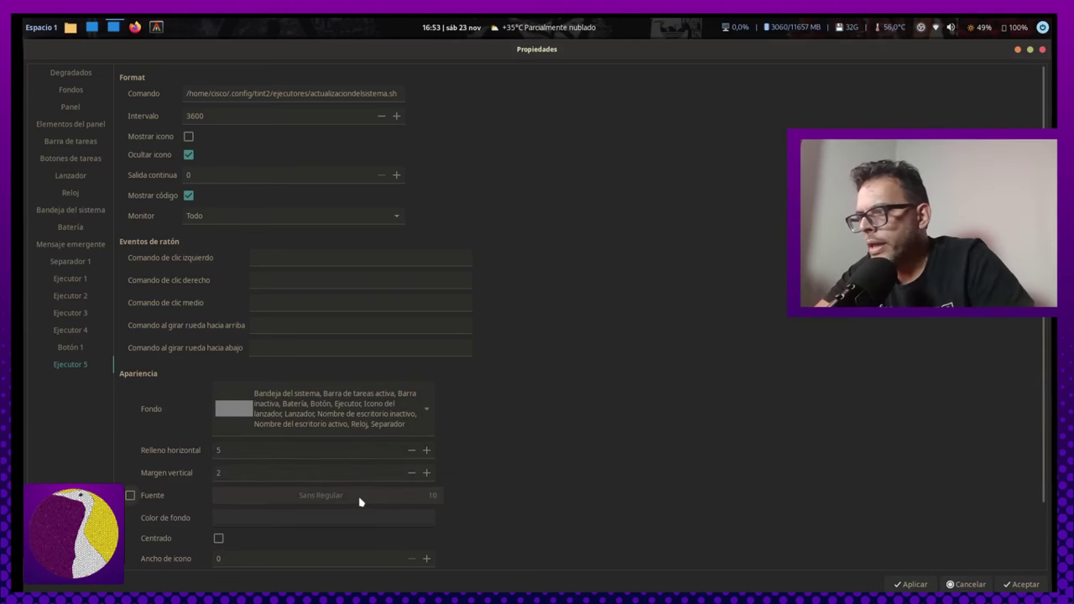
Enable centring for Ejecutor 5 and apply the panel settings.
scroll(504, 501, "down", 3)
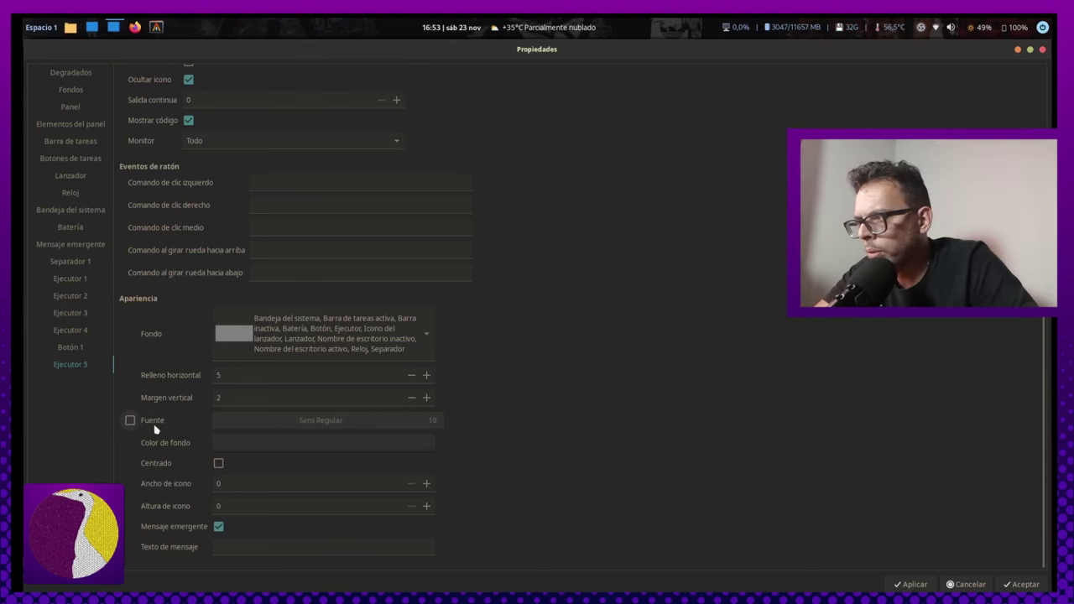
left_click(216, 466)
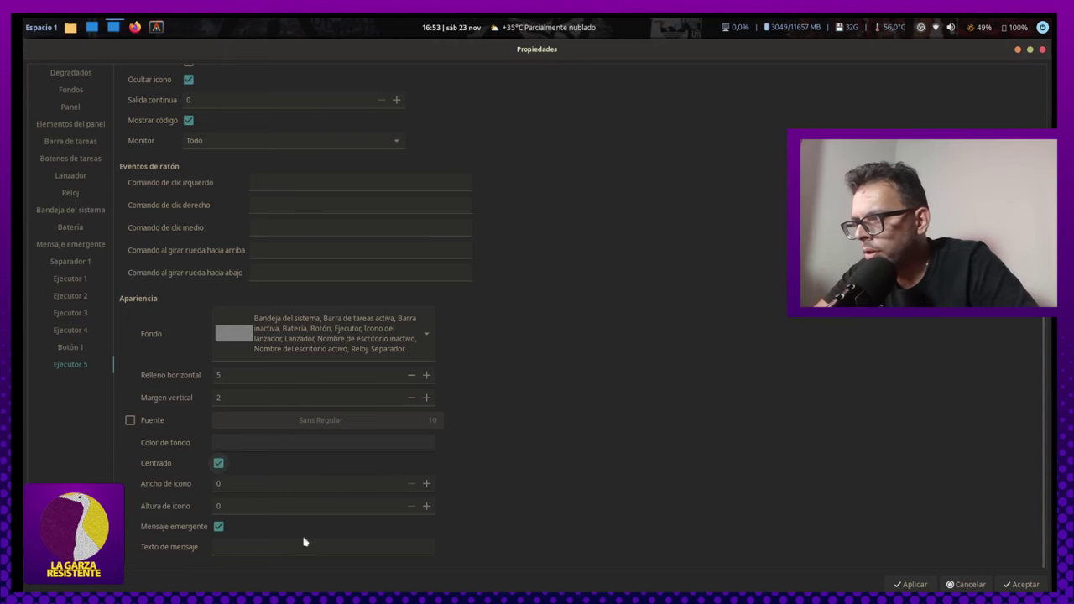
left_click(914, 584)
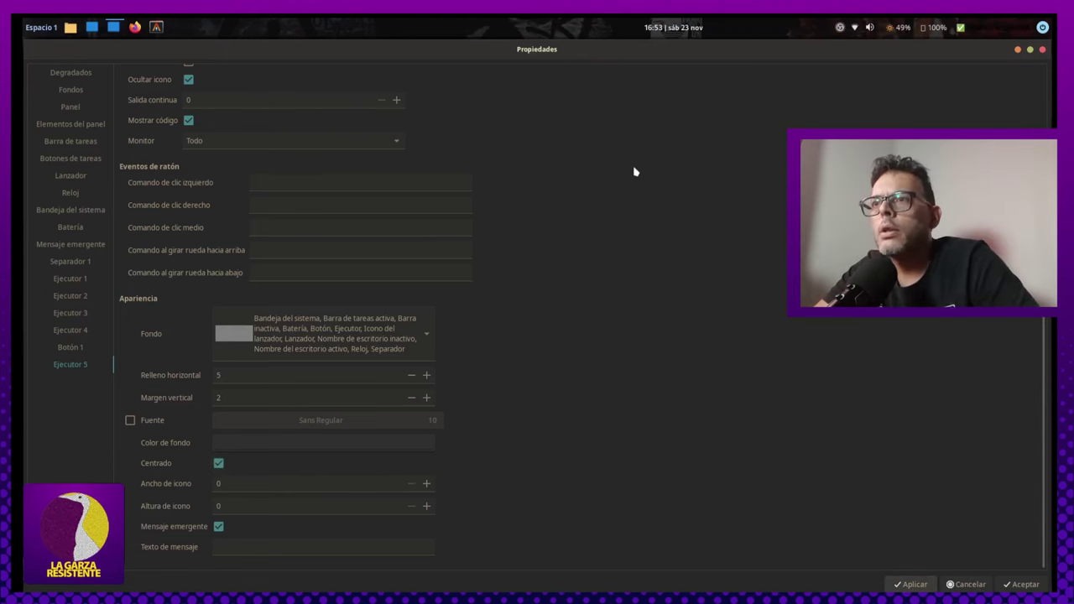
Enable Ejecutor 5's custom font with white as its colour and accept the panel properties.
left_click(130, 421)
left_click(245, 443)
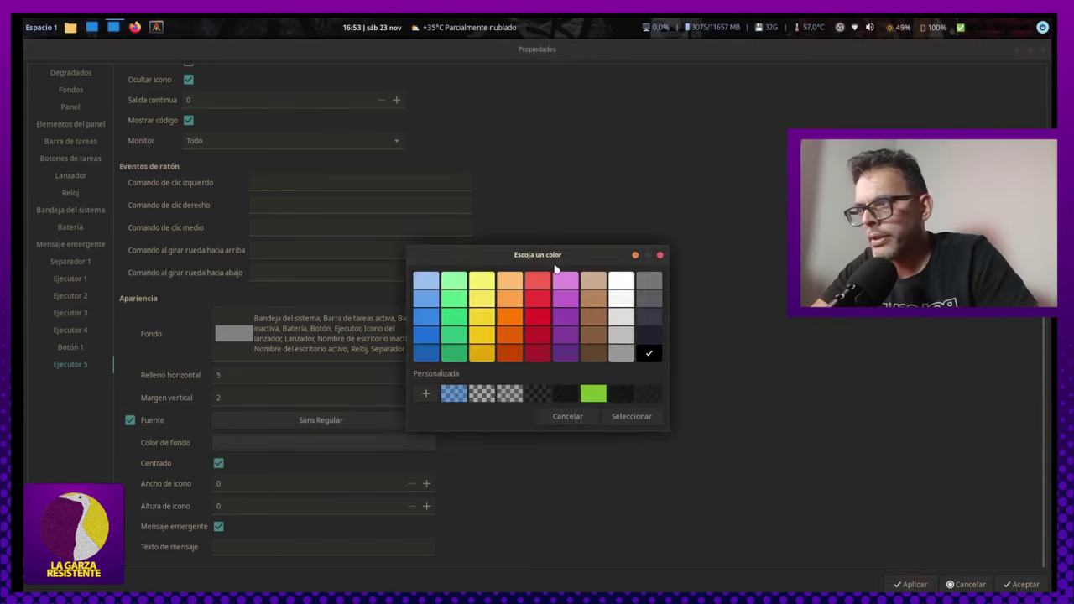
left_click(630, 416)
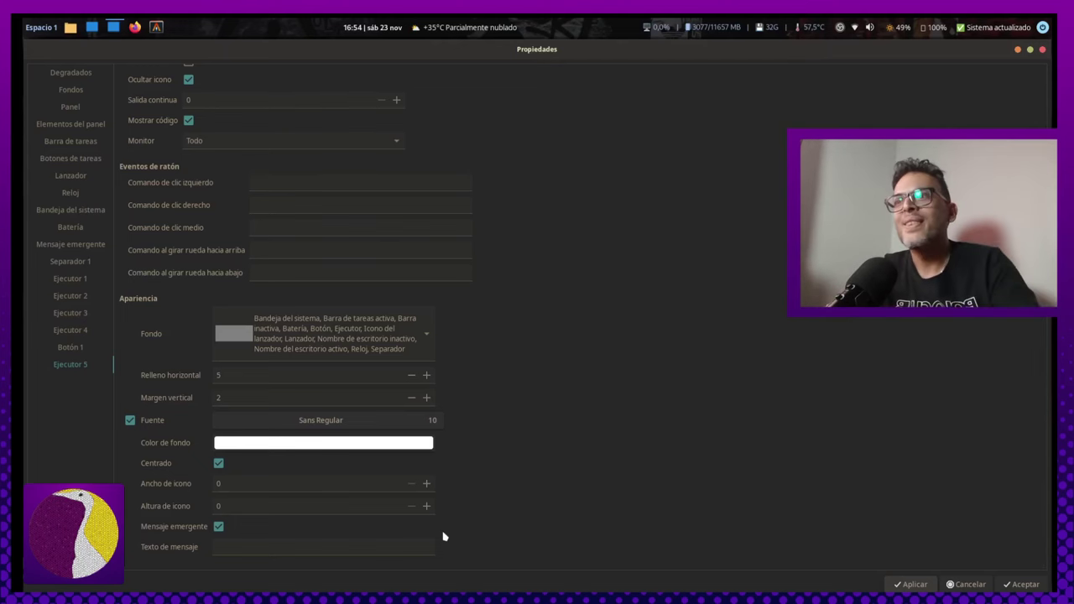
scroll(514, 339, "up", 2)
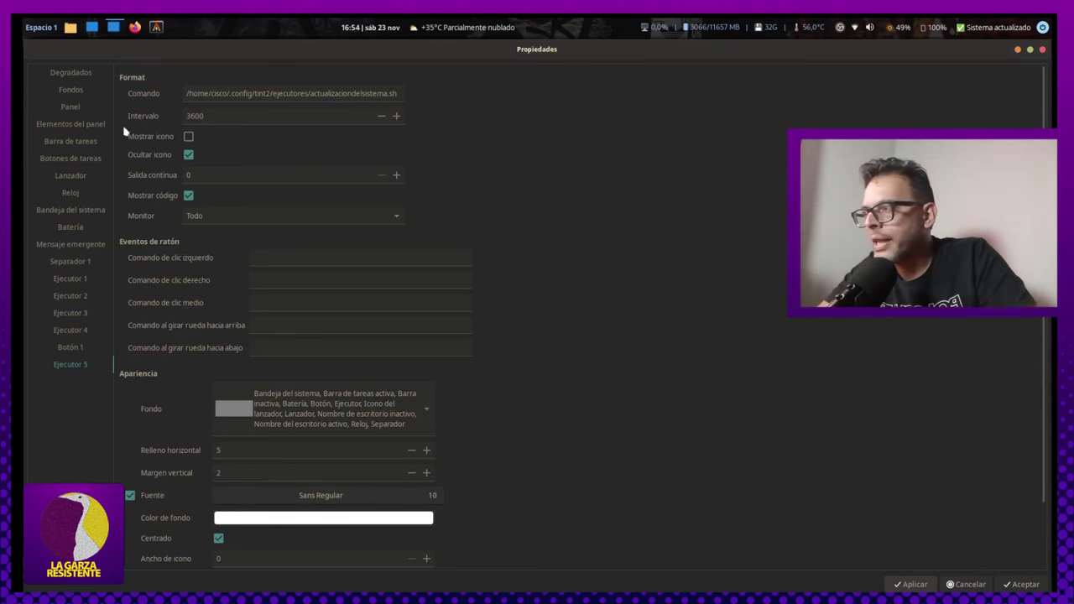
key("alt+Tab")
key("alt+Tab")
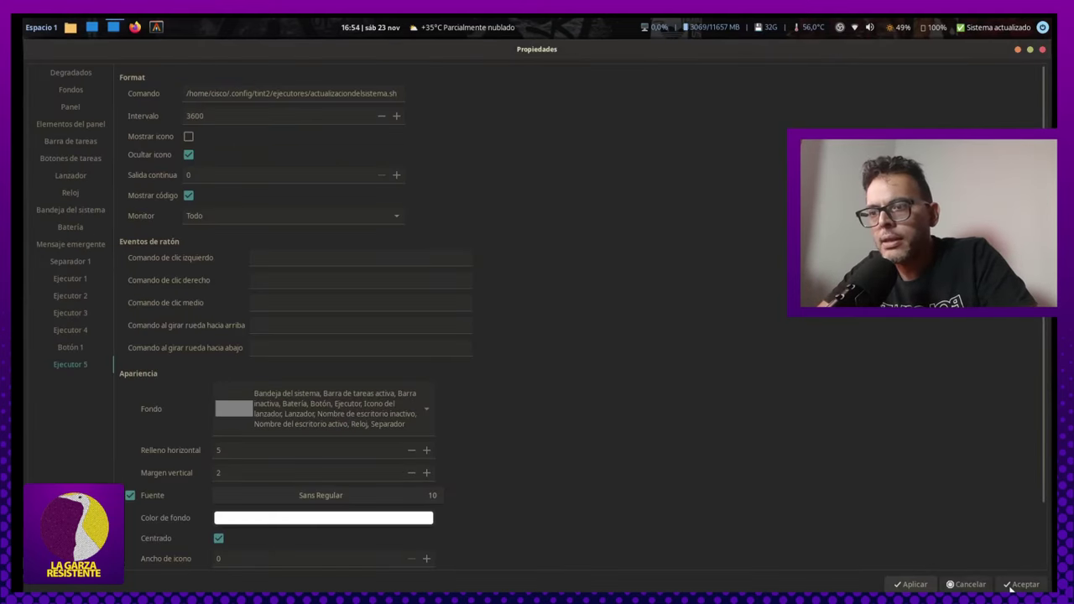
left_click(1015, 585)
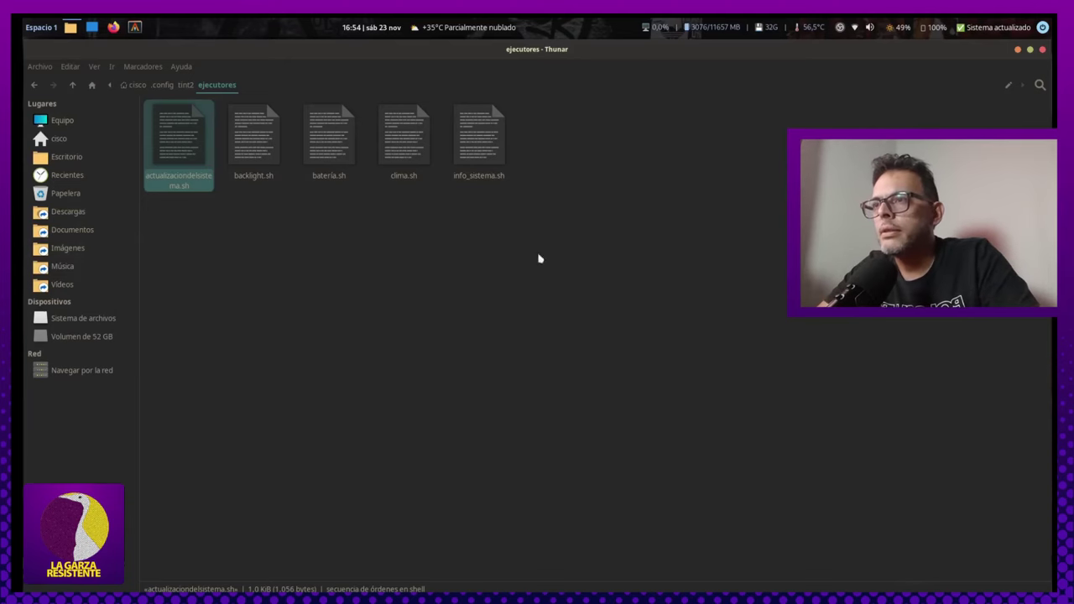
Switch to ChatGPT in Firefox and ask "al script anterior podrias configurarlo para que no se muestre si el sistema está actualizado?".
key("alt+Tab")
key("alt+Tab")
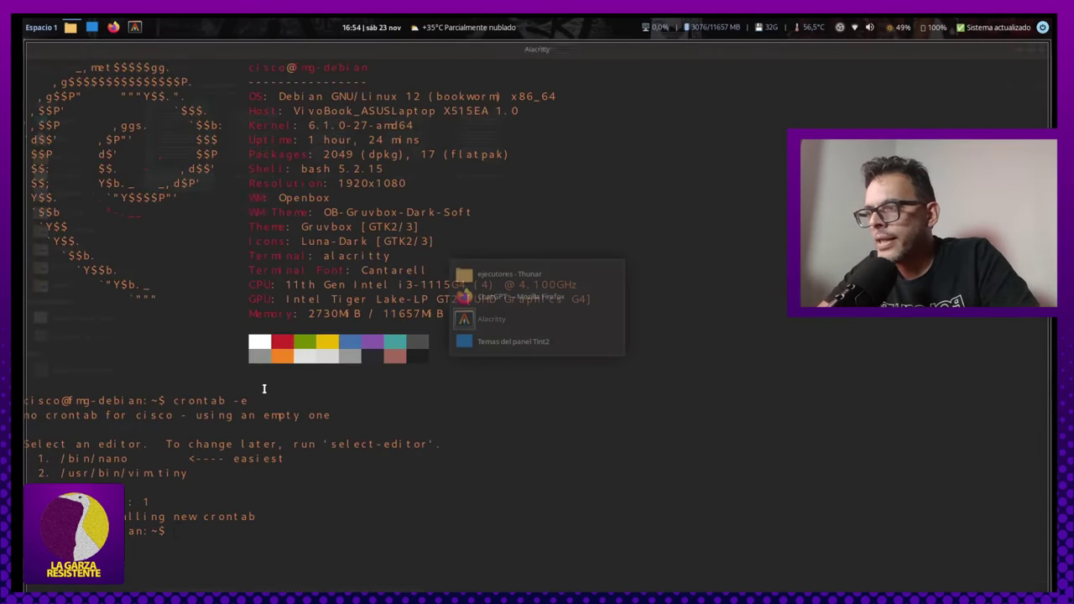
key("alt+Tab")
key("alt+Tab")
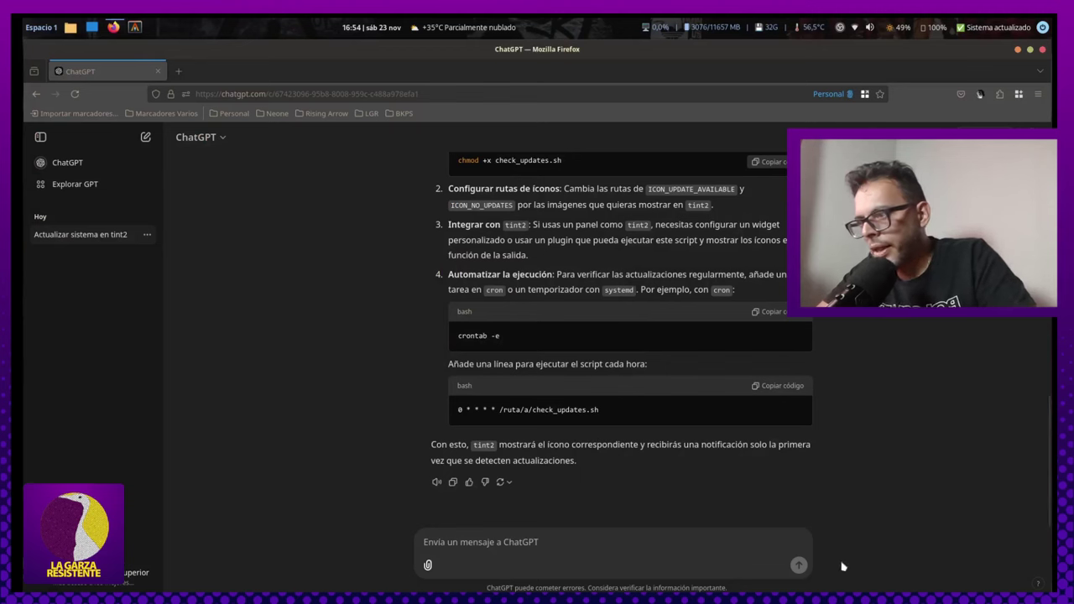
left_click(708, 545)
type("a")
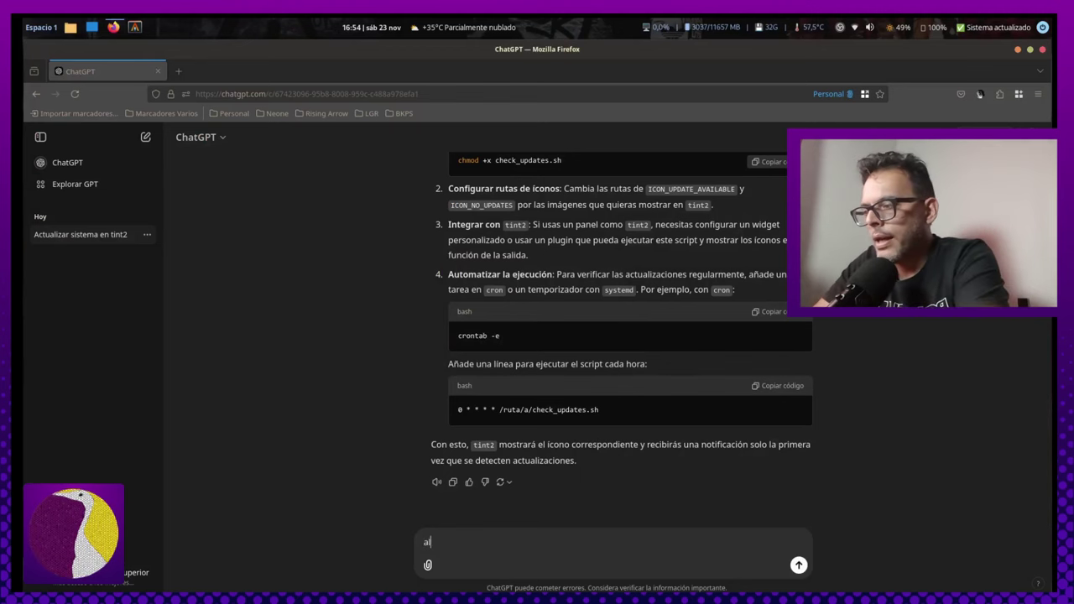
type("l script anterior")
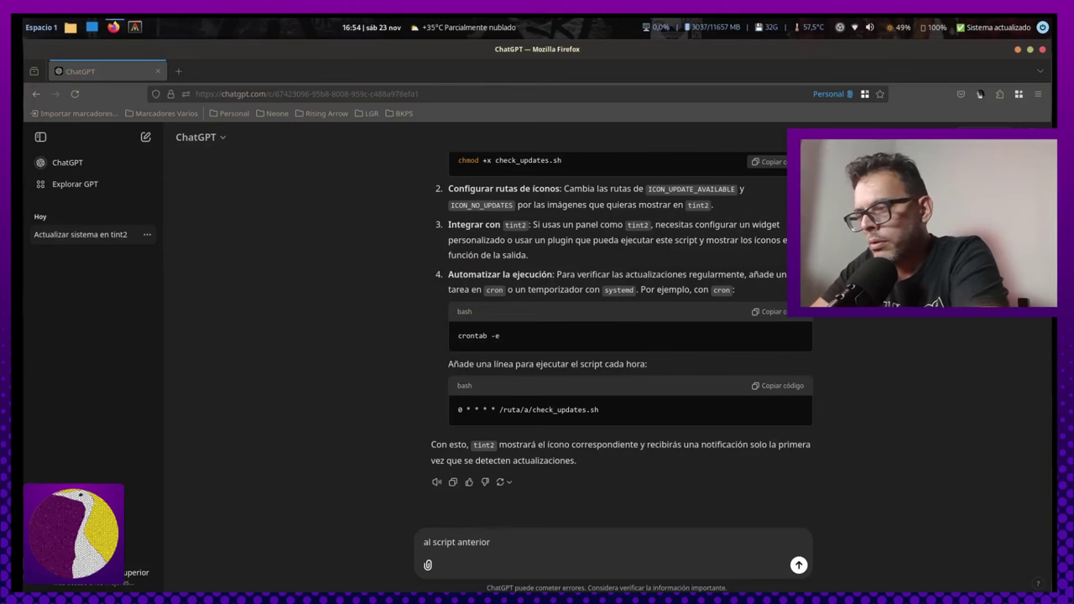
type(" podrias con")
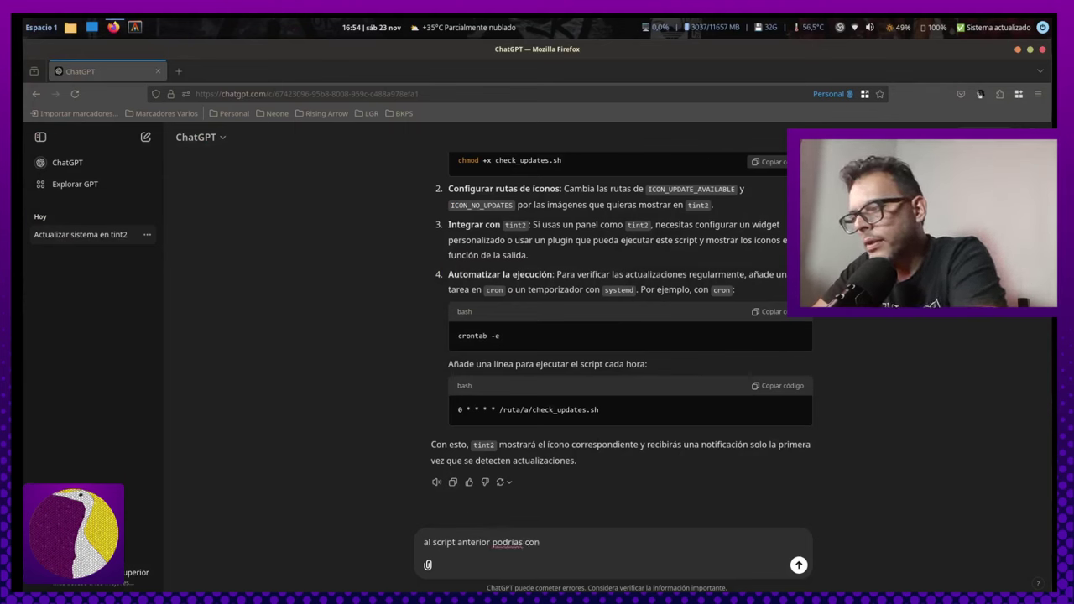
type("figurarlo que ")
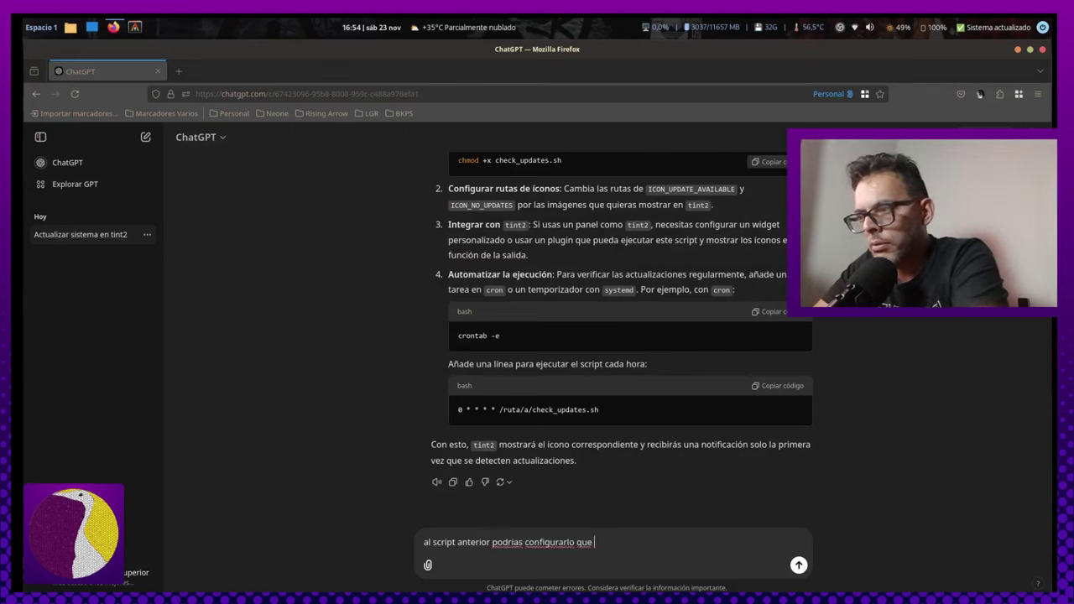
type("ra que")
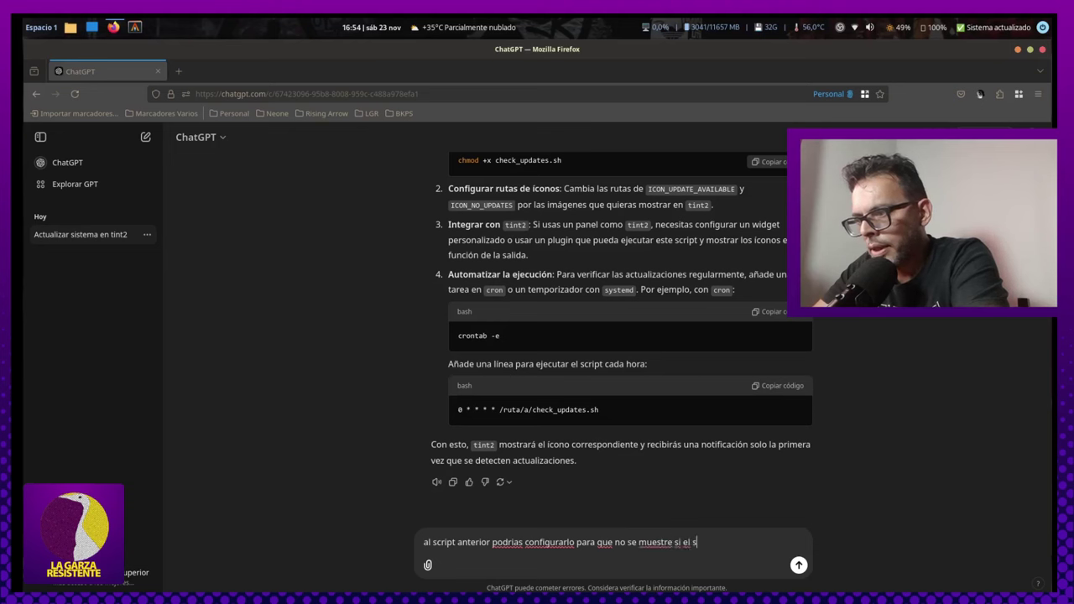
type("istema está actualizado?")
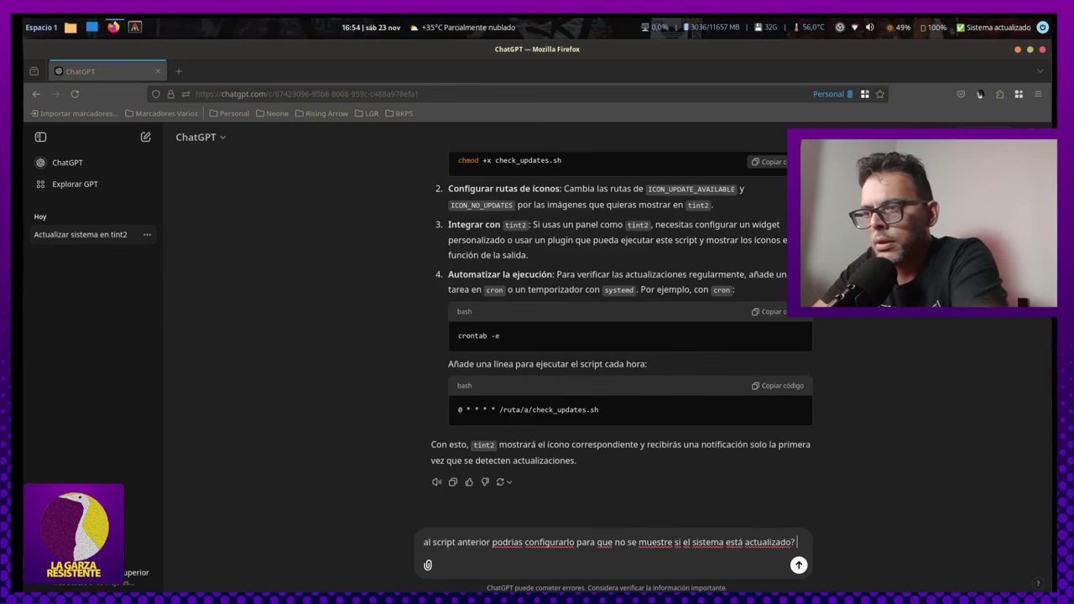
key("Return")
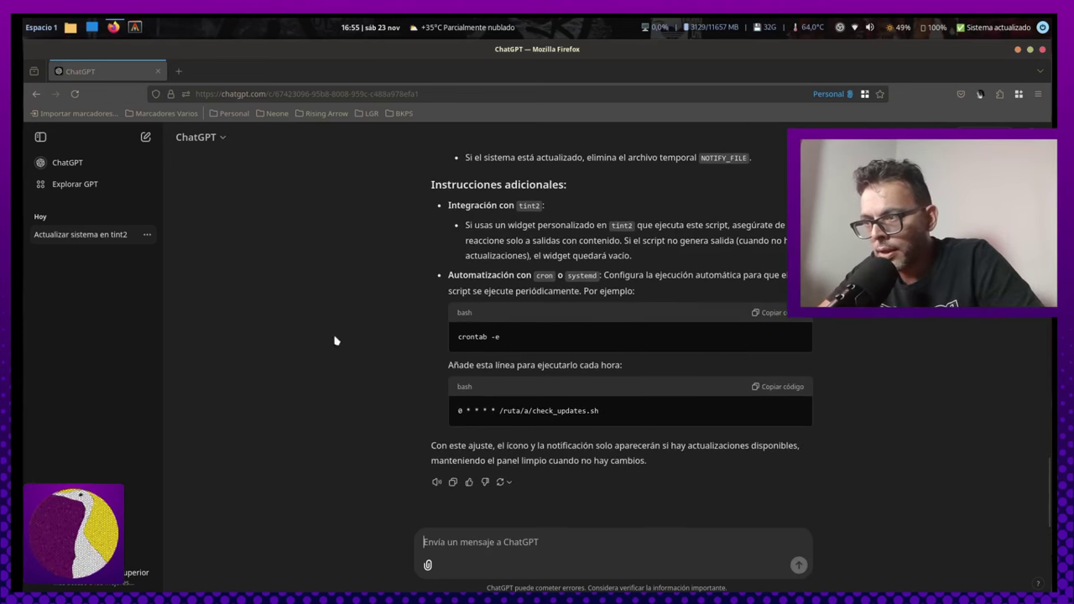
Copy the updated check_updates.sh script from ChatGPT's reply and close the Tint2 themes window.
scroll(537, 315, "up", 15)
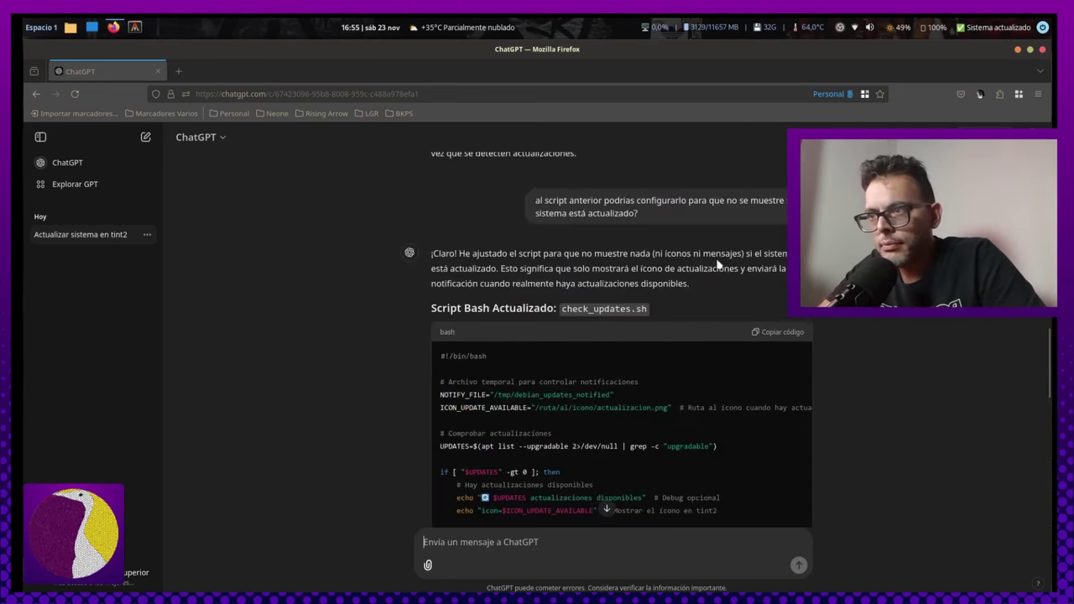
left_click(776, 333)
key("alt+Tab")
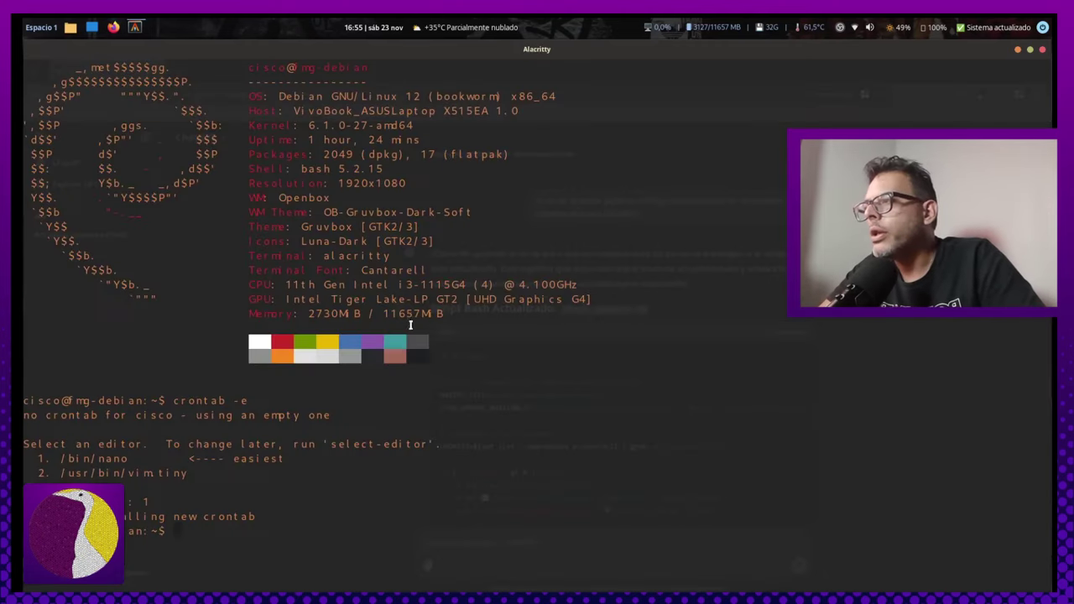
key("alt+Tab")
key("alt+Tab")
key("alt+Tab")
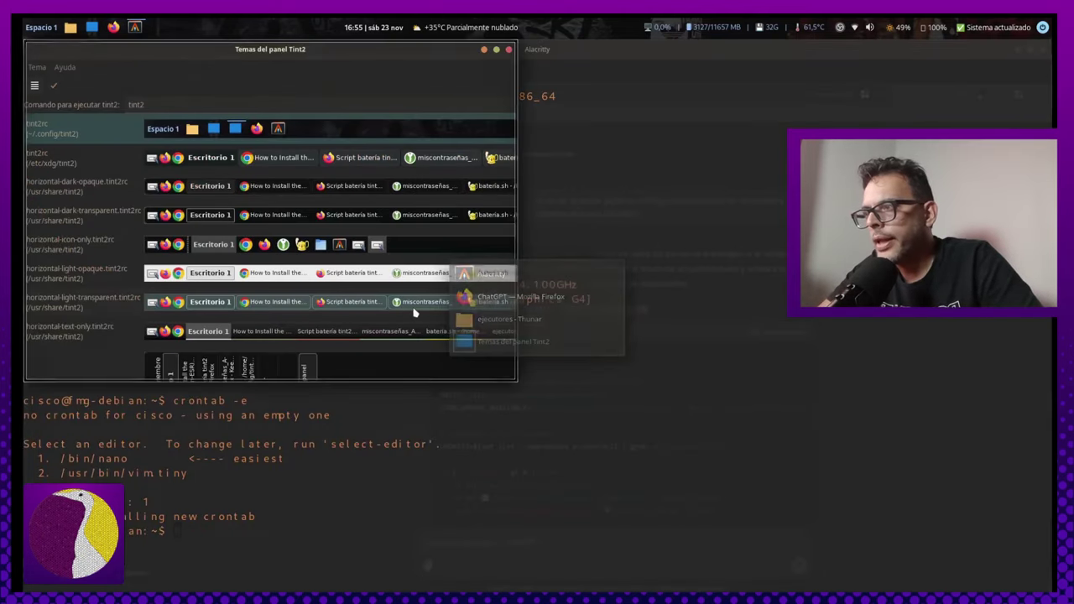
key("alt+Tab")
key("alt+Tab")
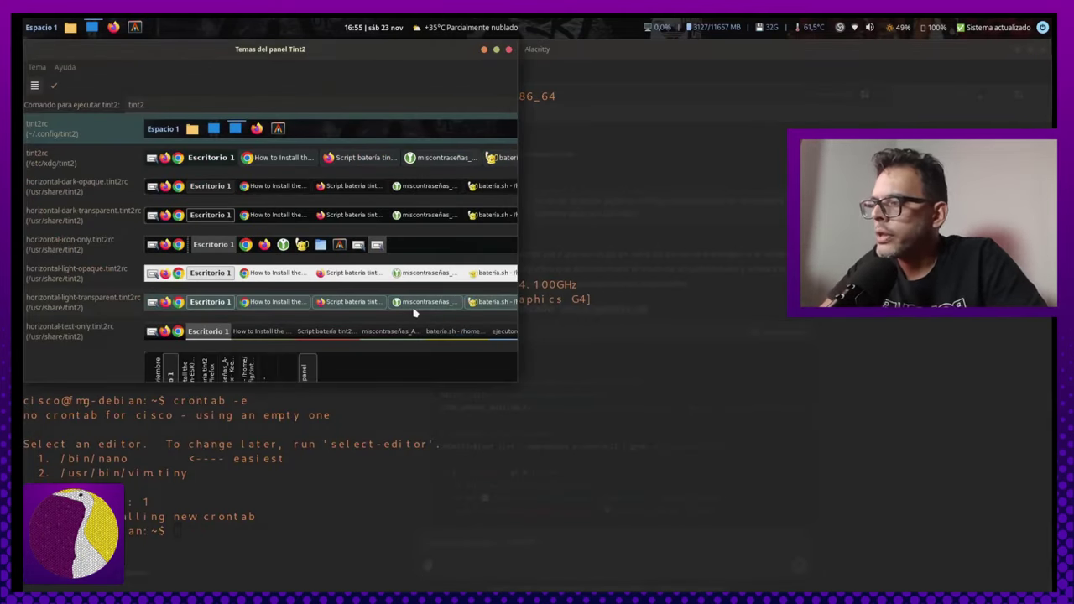
key("alt+Tab")
key("alt+Tab")
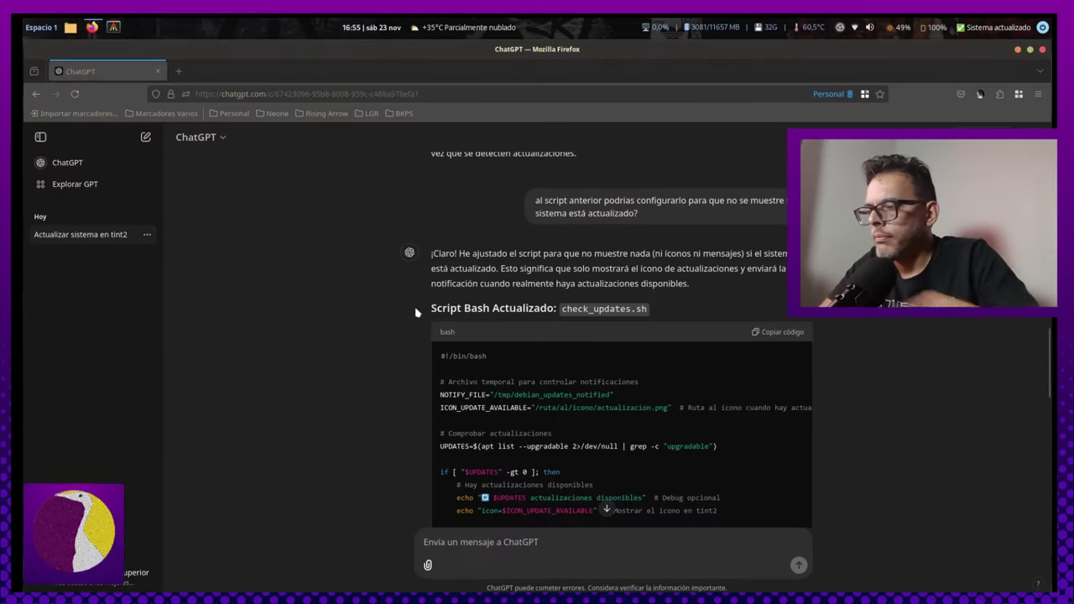
Open Geany and replace the entire content of actualizaciondelsistema.sh with the copied script.
key("super")
type("gean")
key("Return")
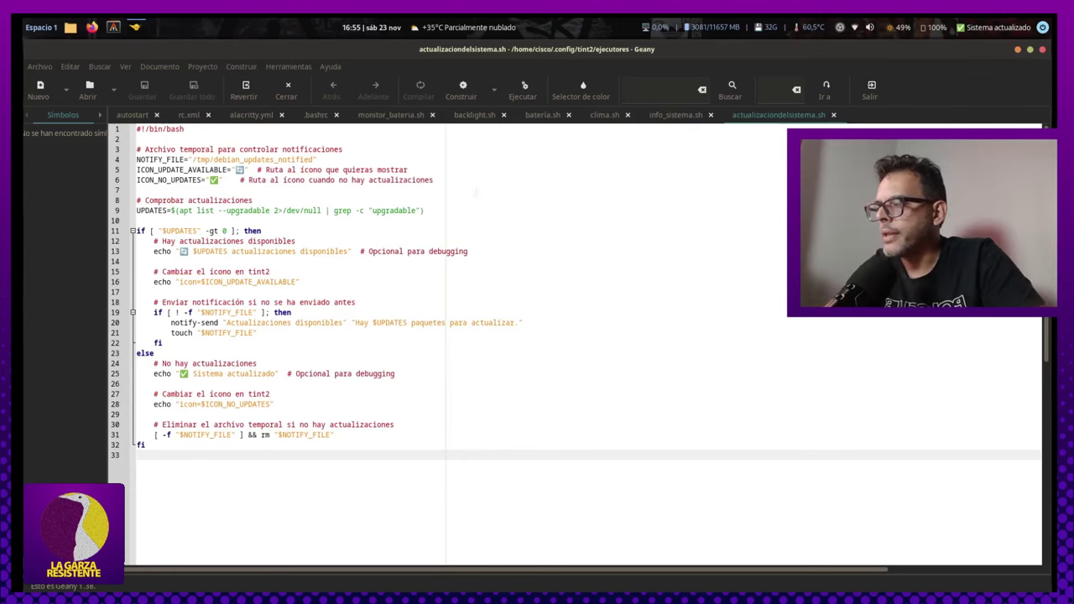
key("ctrl+a")
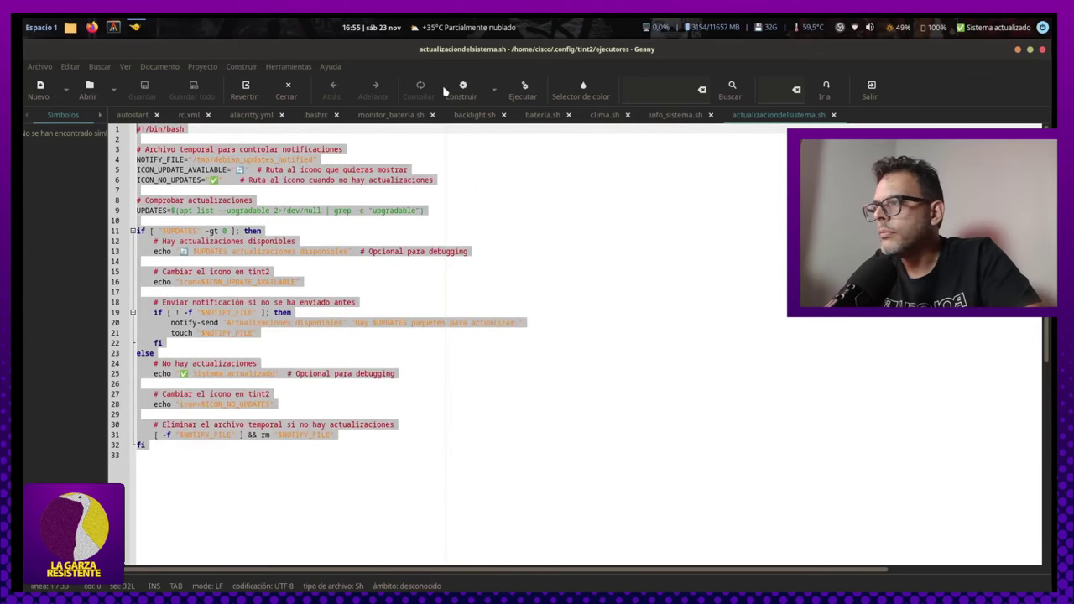
type("#!/bin/bash  # Archivo temporal para controlar notificaciones NOTIFY_FILE=\"/tmp/debian_updates_notified\" ICON_UPDATE_AVAILABLE=\"/ruta/al/icono/actualizacion.png\"  # Ruta al icono cuando hay actualizaciones  # Comprobar actualizaciones UPDATES=$(apt list --upgradable 2>/dev/null | grep -c \"upgradable\")  if [ \"$UPDATES\" -gt 0 ]; then     # Hay actualizaciones disponibles     echo \"🔄 $UPDATES actualizaciones disponibles\"  # Debug opcional     echo \"icon=$ICON_UPDATE_AVAILABLE\"  # Mostrar el icono en tint2      # Enviar notificación si no se ha enviado antes     if [ ! -f \"$NOTIFY_FILE\" ]; then         notify-send \"Actualizaciones disponibles\" \"Hay $UPDATES paquetes para actualizar.\"         touch \"$NOTIFY_FILE\"     fi else     # No hay actualizaciones: limpiar estado     echo \"\"  # No muestra nada en tint2     [ -f \"$NOTIFY_FILE\" ] && rm \"$NOTIFY_FILE\" fi")
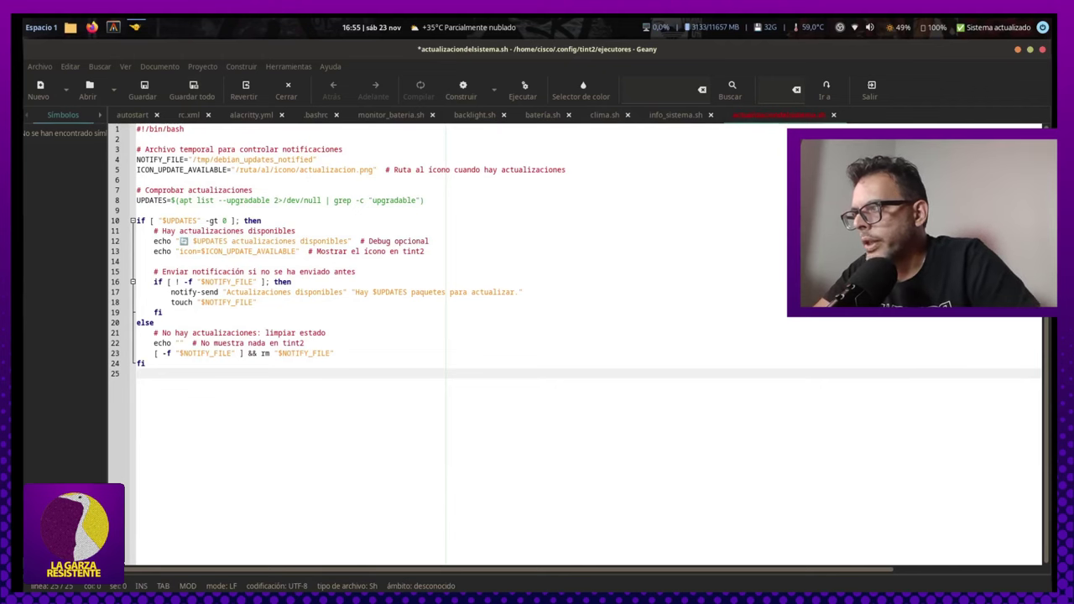
Copy the 🔄 symbol from the echo line for available updates and insert it before the placeholder path in ICON_UPDATE_AVAILABLE.
left_click(192, 230)
left_click(192, 241)
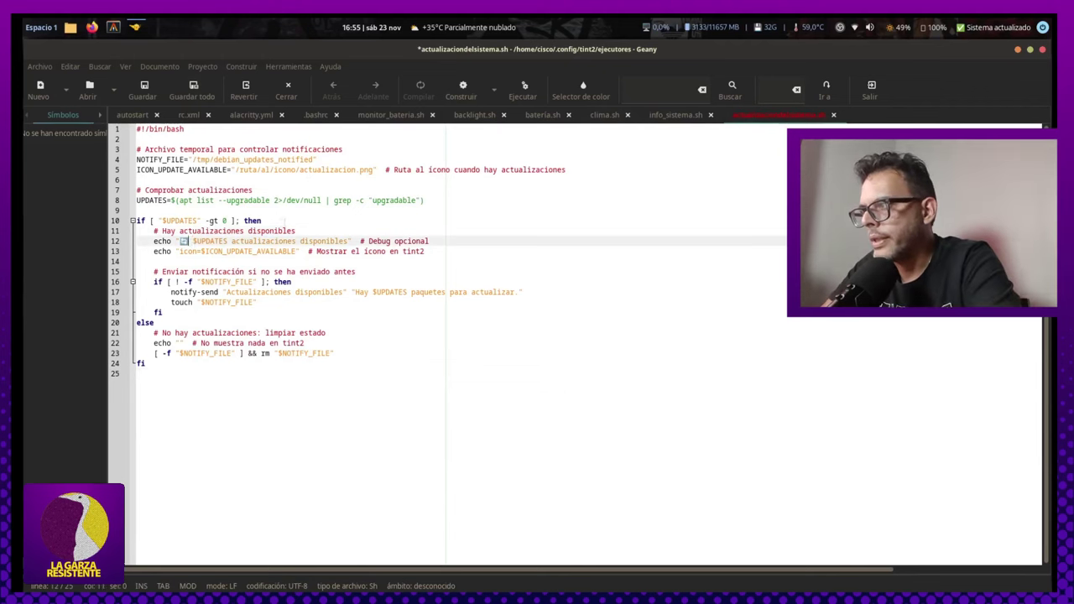
key("Up")
key("Up")
key("Up")
key("Up")
key("Up")
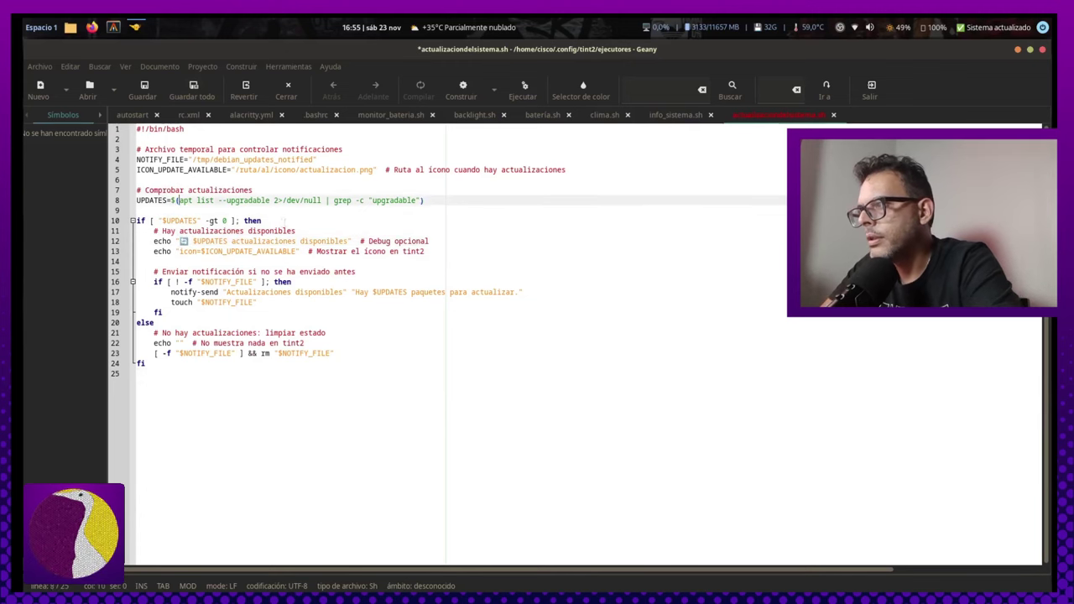
key("Home")
key("Up")
key("Up")
key("Right")
key("Right")
key("Right")
key("Right")
key("Right")
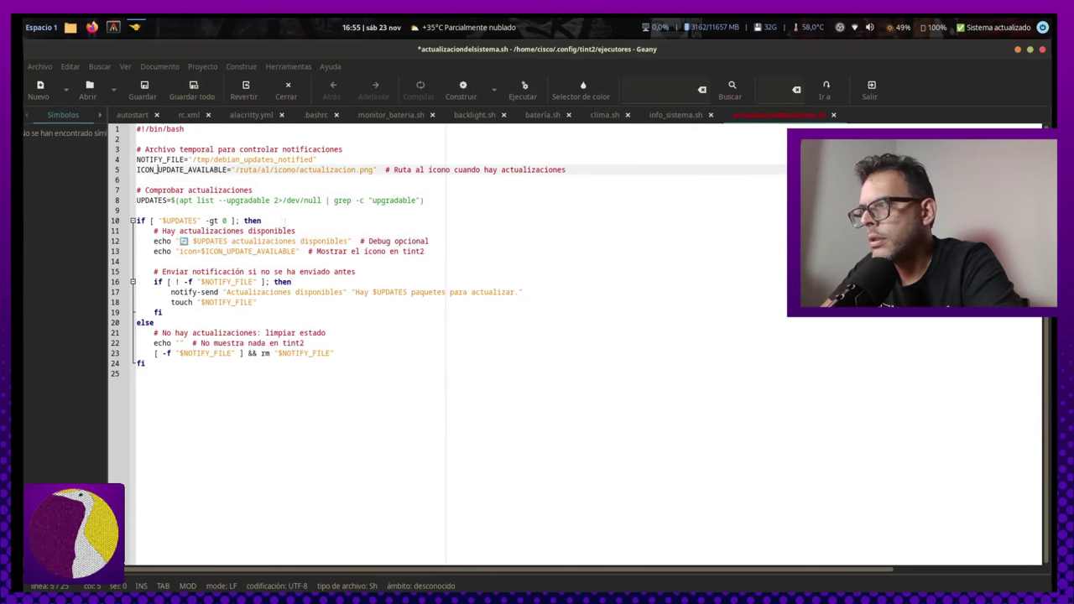
type("🔄")
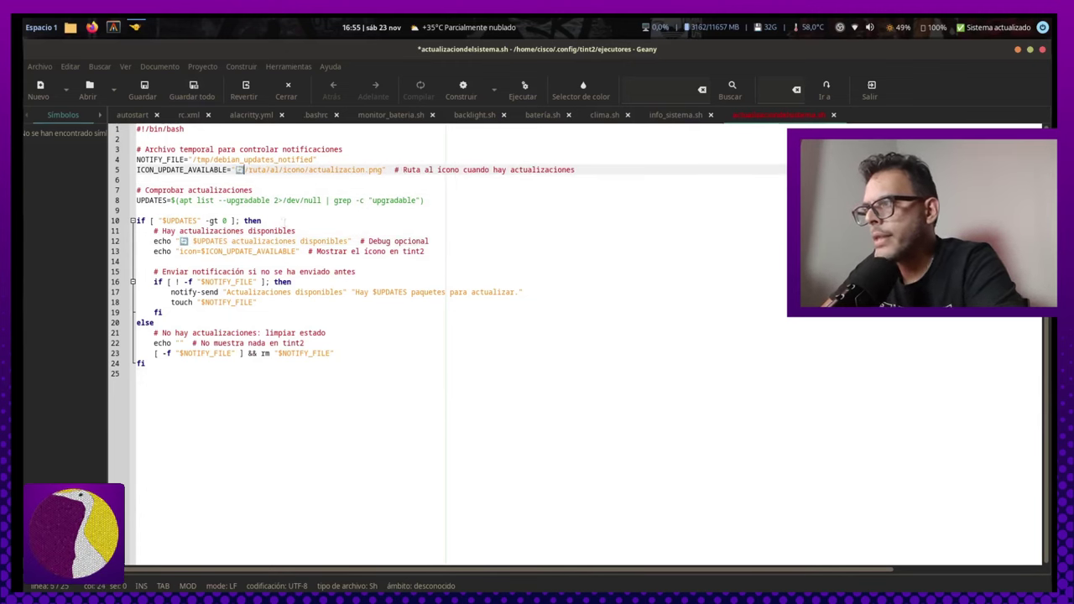
Remove the placeholder image path from ICON_UPDATE_AVAILABLE, keeping only the quoted 🔄, and save the script.
key("Delete")
key("Delete")
key("Delete")
key("Delete")
key("Delete")
key("Delete")
key("Delete")
key("Delete")
key("Delete")
key("Delete")
key("Delete")
key("Delete")
key("Delete")
key("Delete")
key("Delete")
key("Delete")
key("Delete")
key("Delete")
key("Delete")
key("Delete")
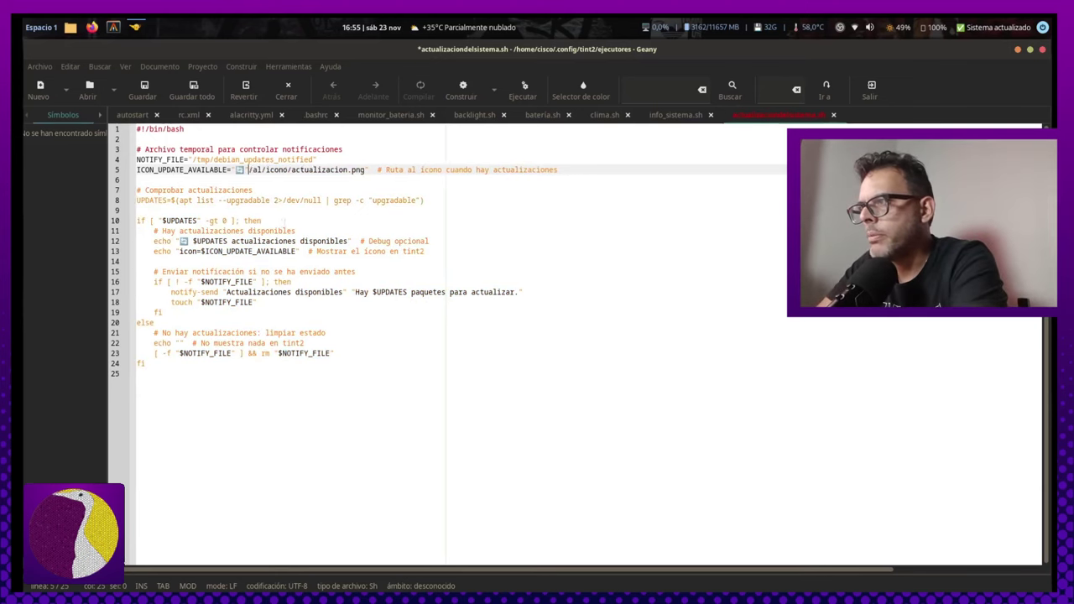
key("Delete")
key("Delete")
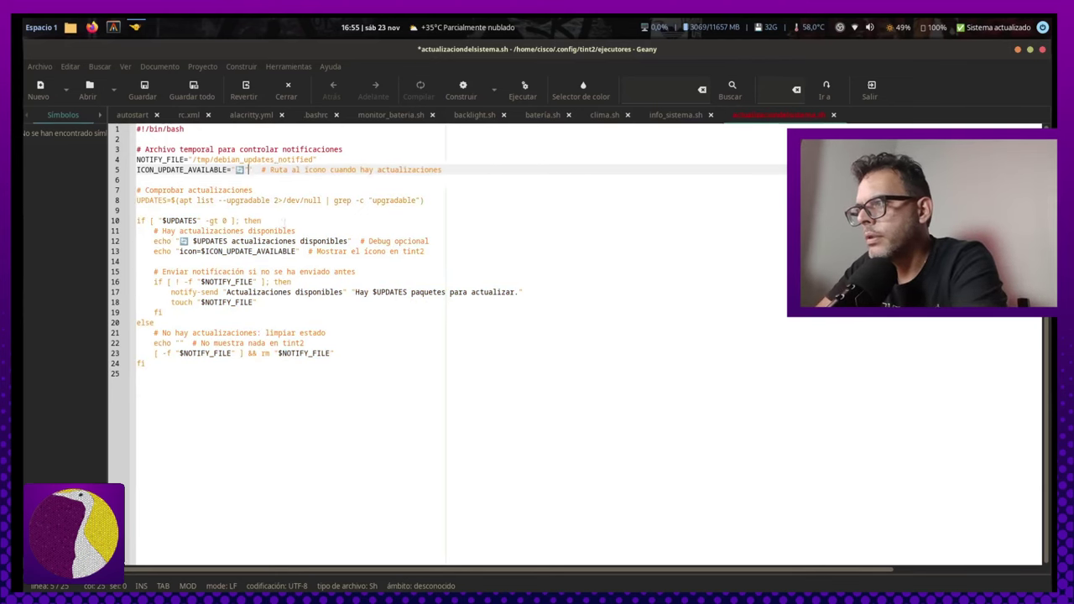
key("BackSpace")
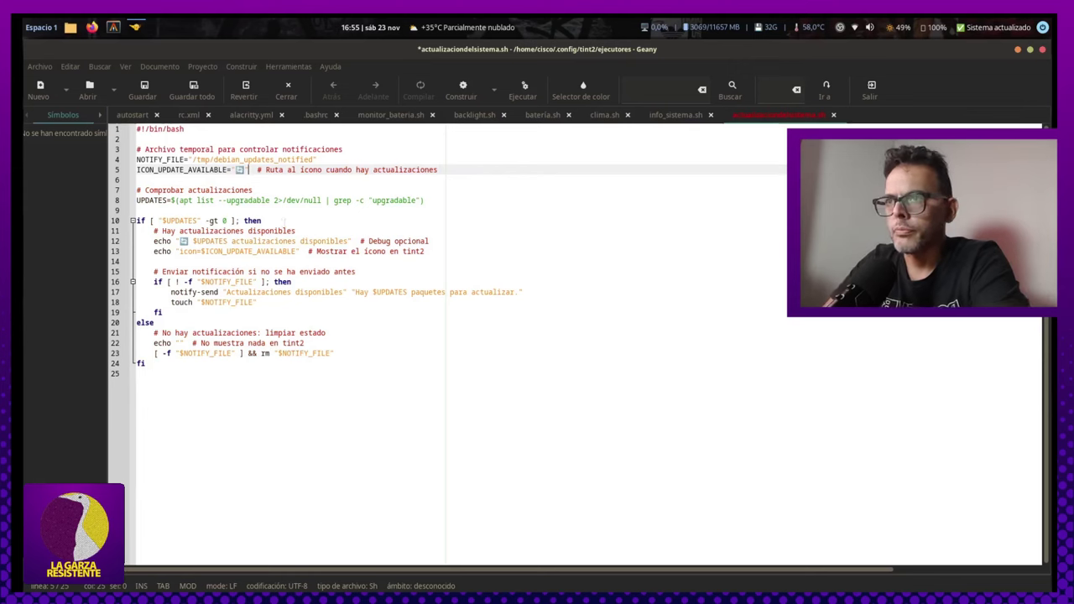
key("ctrl+s")
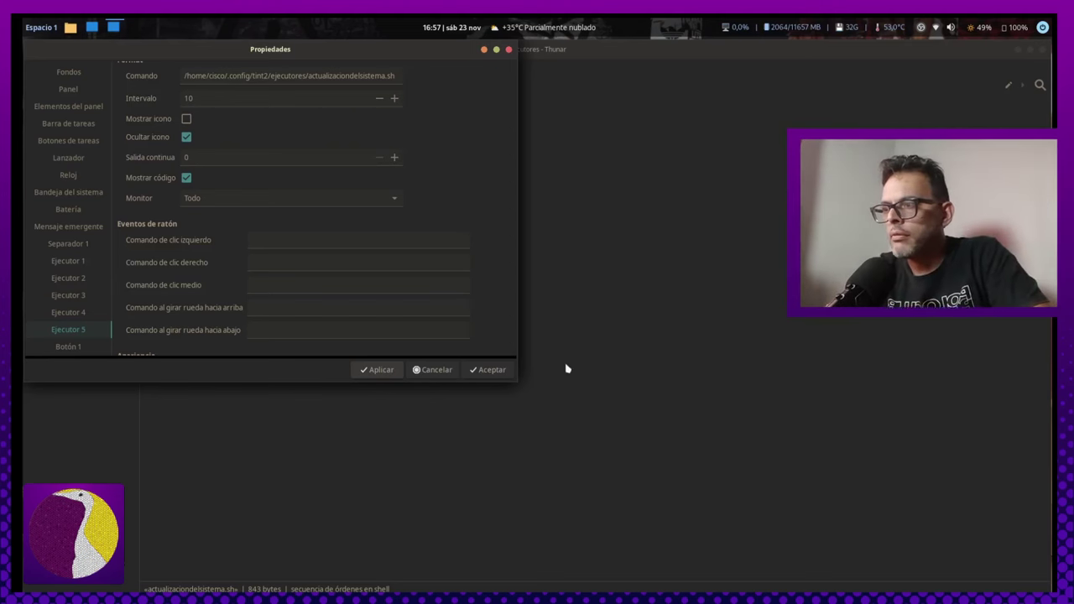
Accept the tint2 panel properties with Ejecutor 5 and close the Tint2 themes window.
left_click(503, 373)
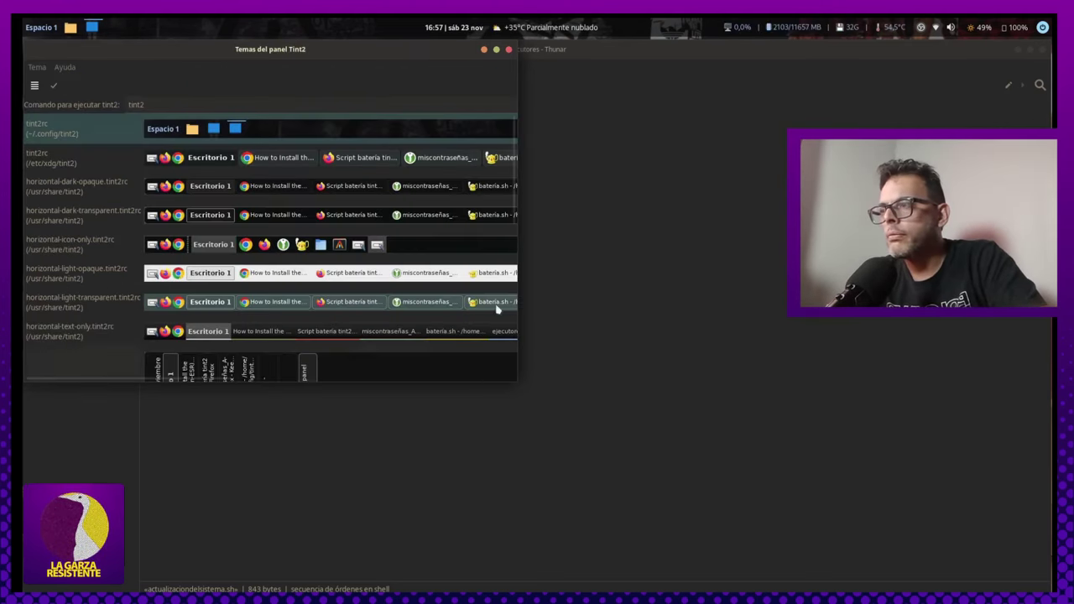
left_click(507, 48)
left_click(805, 473)
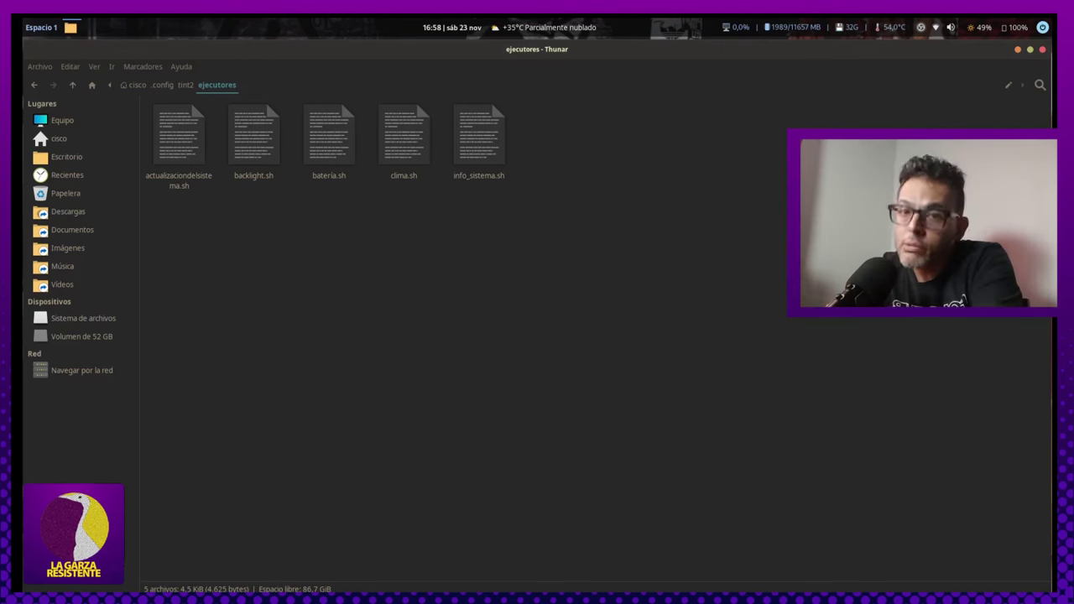
key("Right")
key("Right")
key("Right")
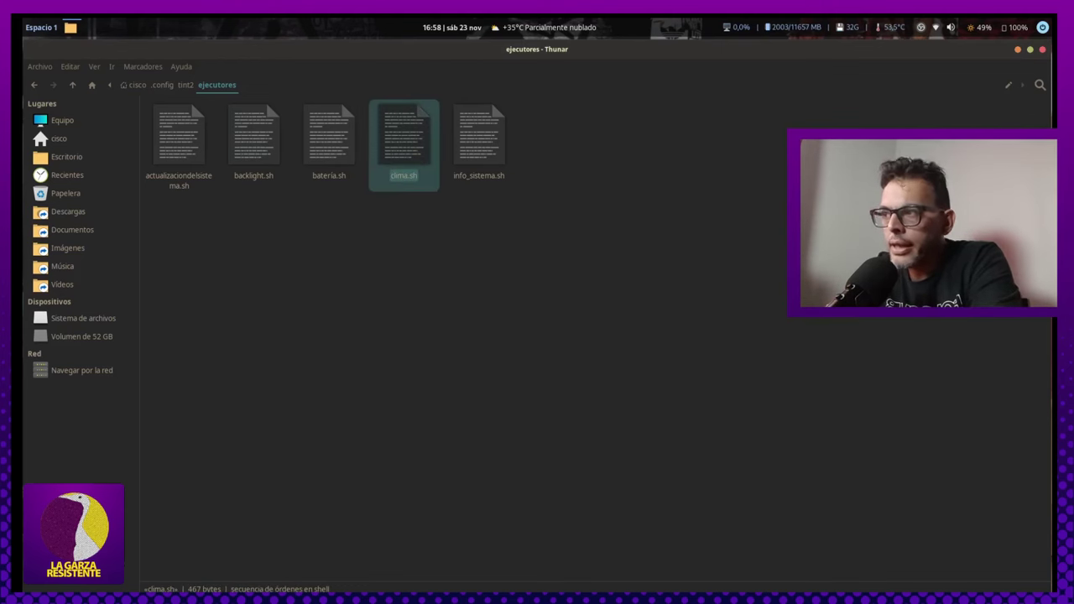
key("Right")
key("Left")
key("Left")
key("Left")
key("Left")
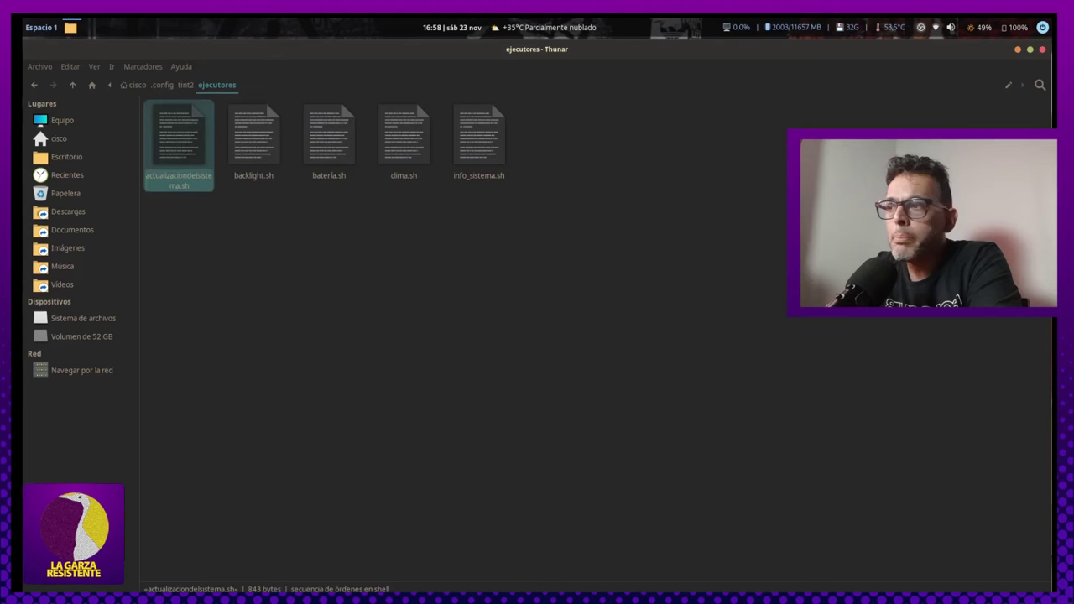
key("Right")
key("Right")
key("Right")
key("Right")
key("Left")
key("Left")
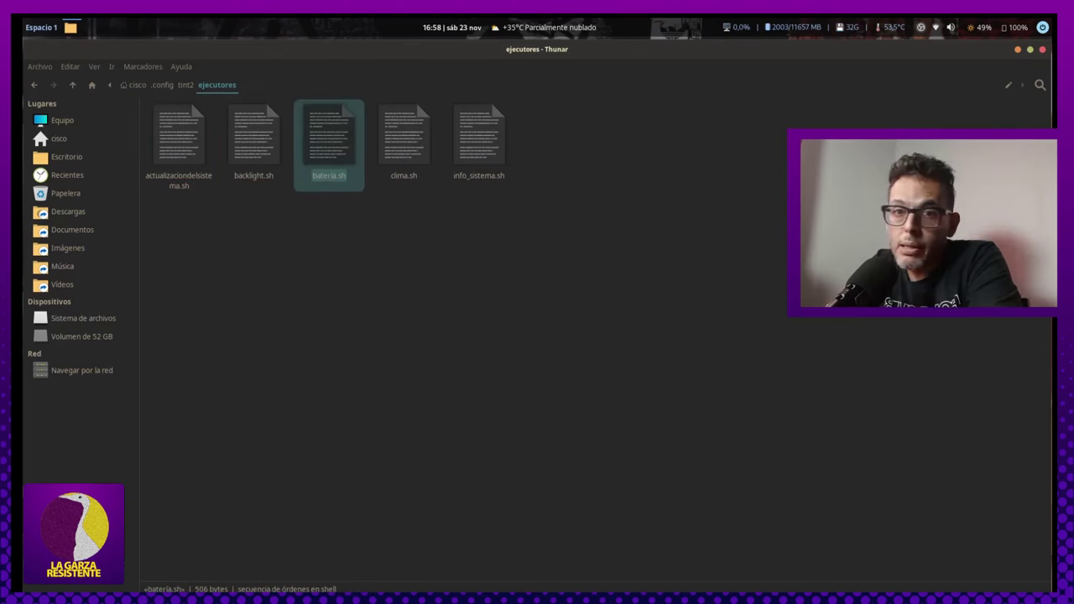
key("Right")
key("Left")
key("Left")
key("Right")
key("Right")
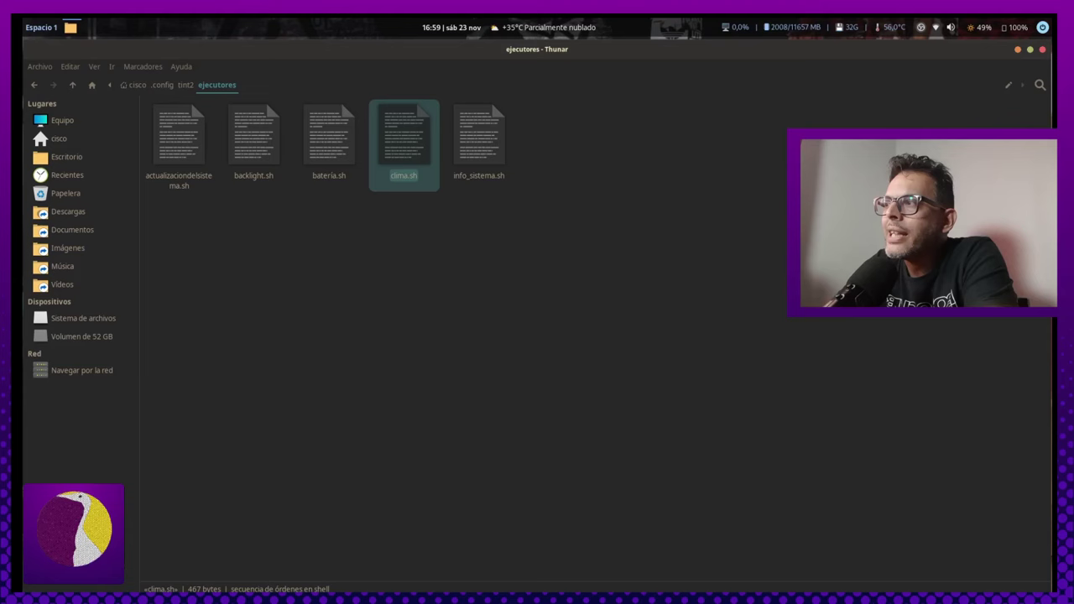
Switch among workspaces 1, 2 and 3 to check the workspace name shown in the panel.
key("ctrl+alt+Right")
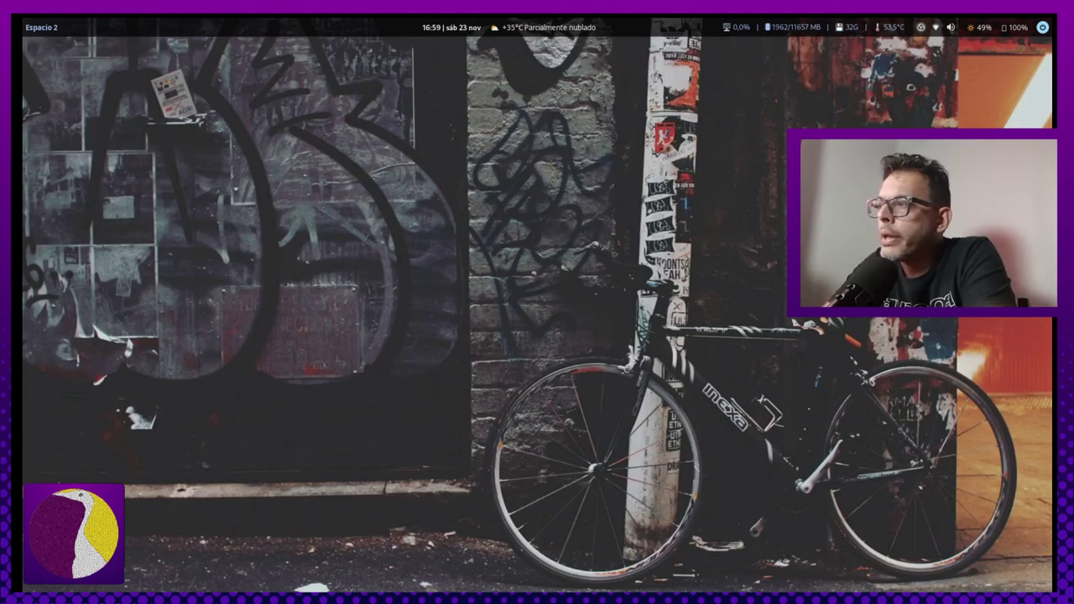
key("super+1")
key("super+2")
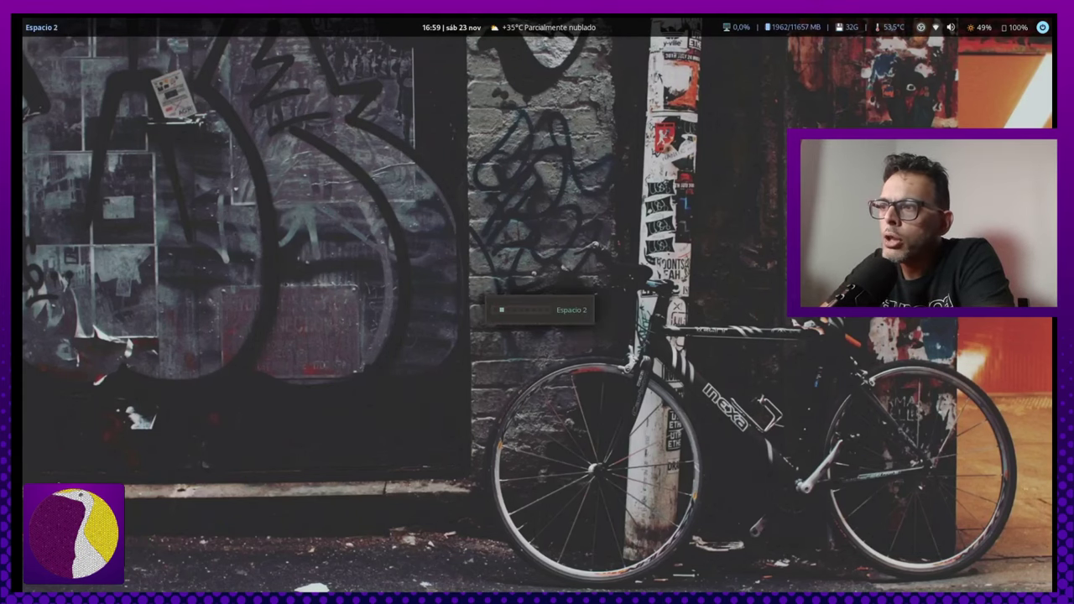
key("super+1")
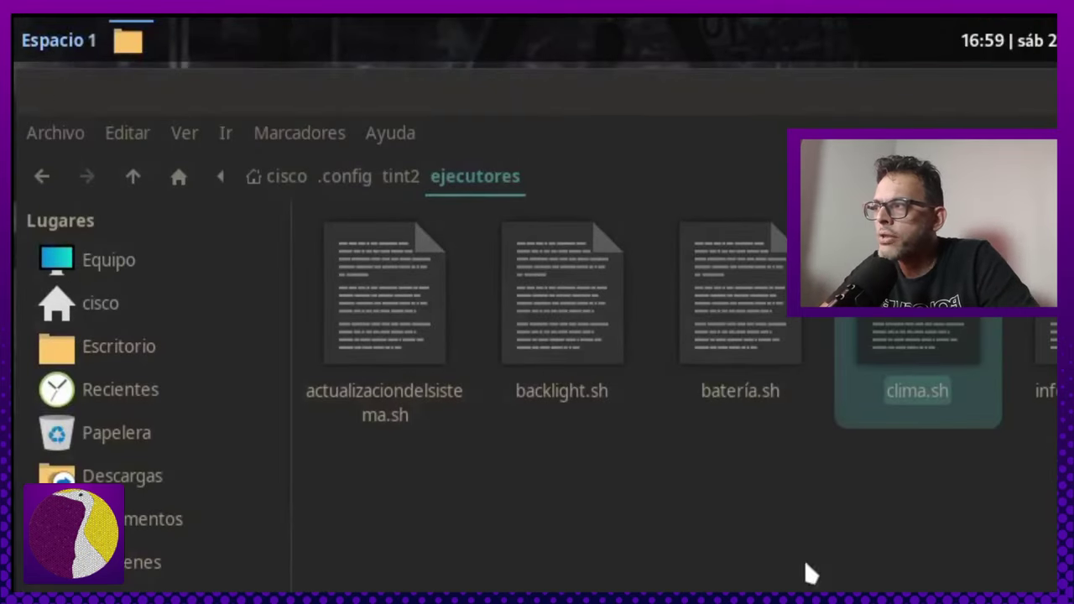
key("super+2")
key("super+3")
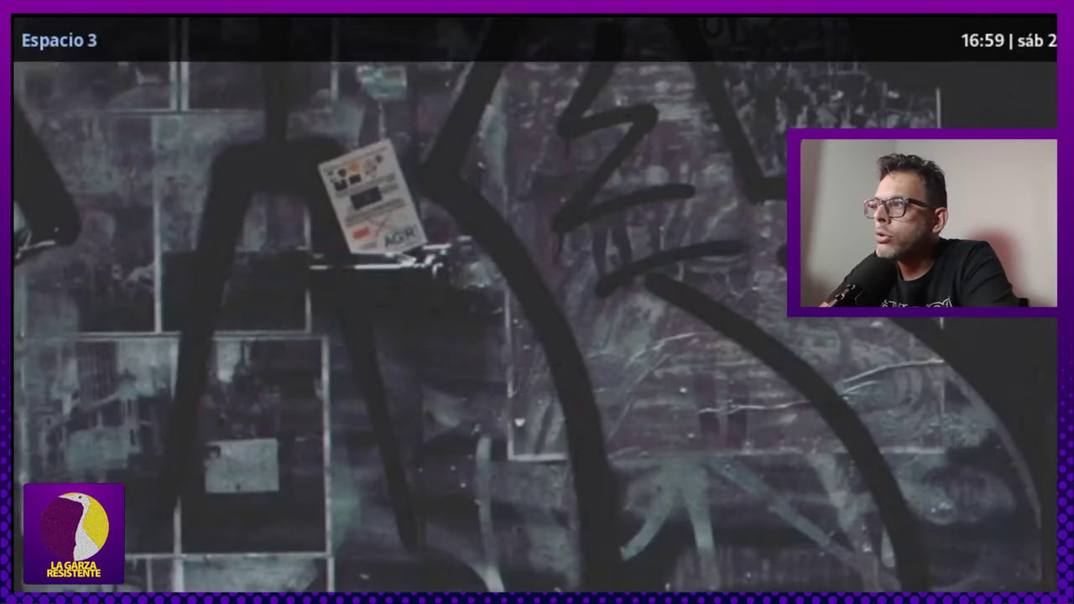
Move the Thunar window from workspace 1 to workspace 2, and switch between both workspaces to check the panel's window icon.
key("super+1")
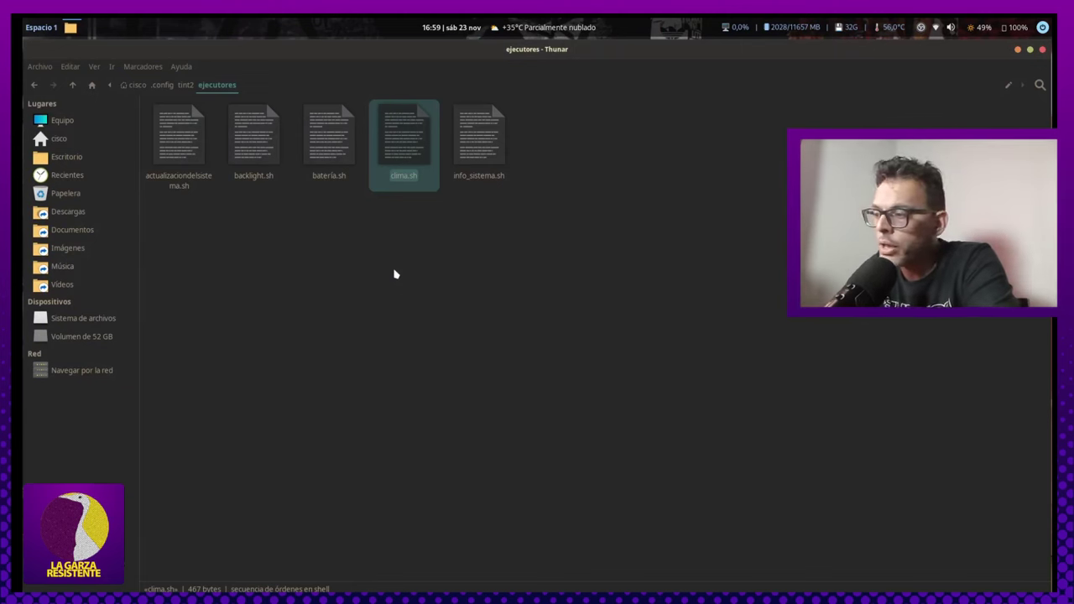
key("shift+super+Right")
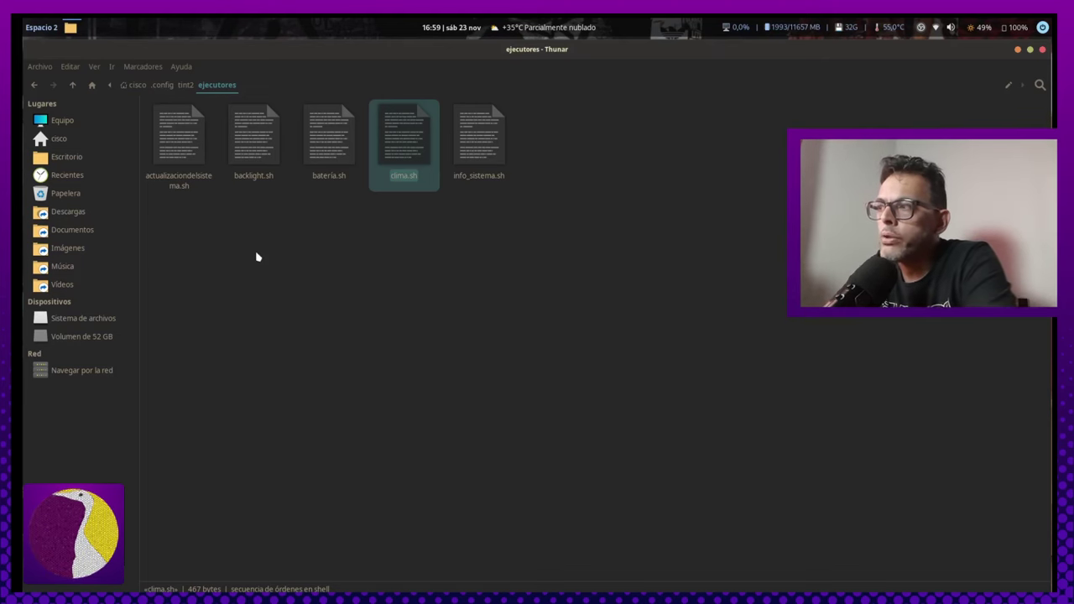
key("super+Left")
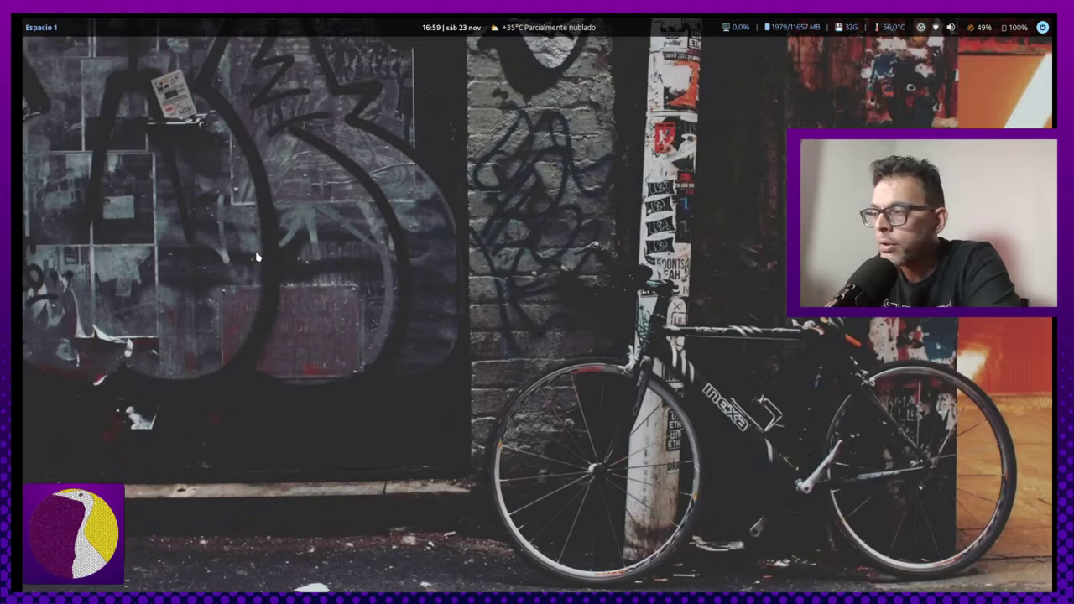
key("super+Right")
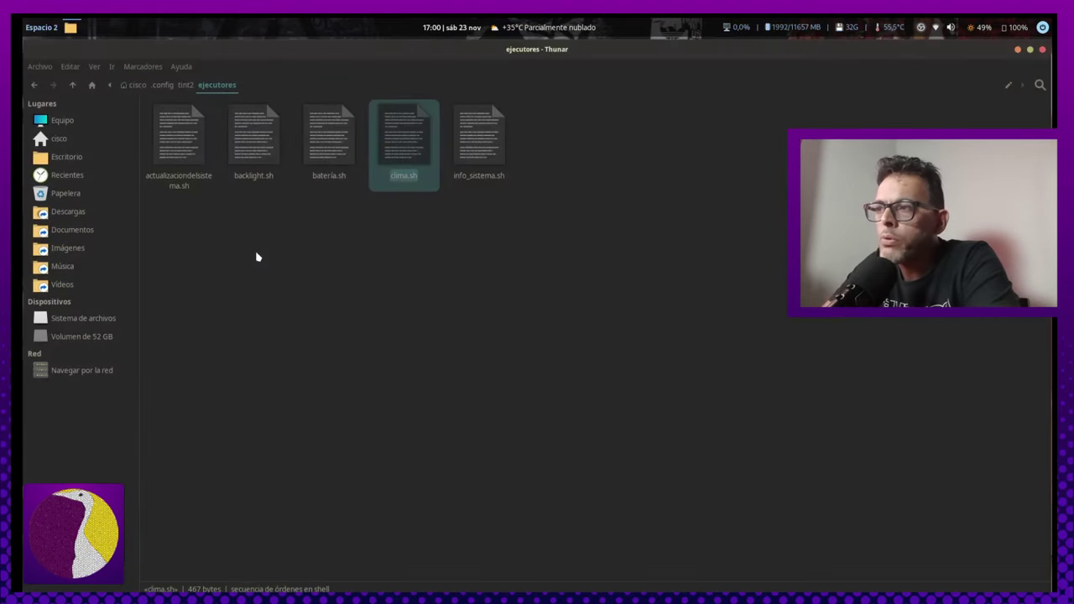
Try tiling the Thunar window centred, along the left edge and along the right edge of the desktop, and return it to full size.
key("super+Up")
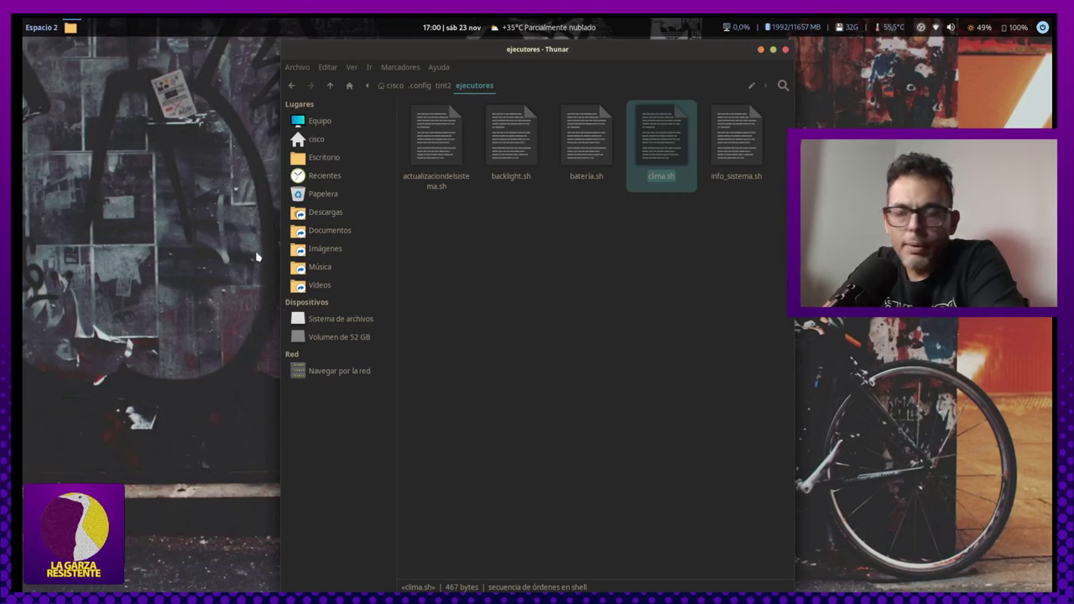
key("super+Left")
key("super+Left")
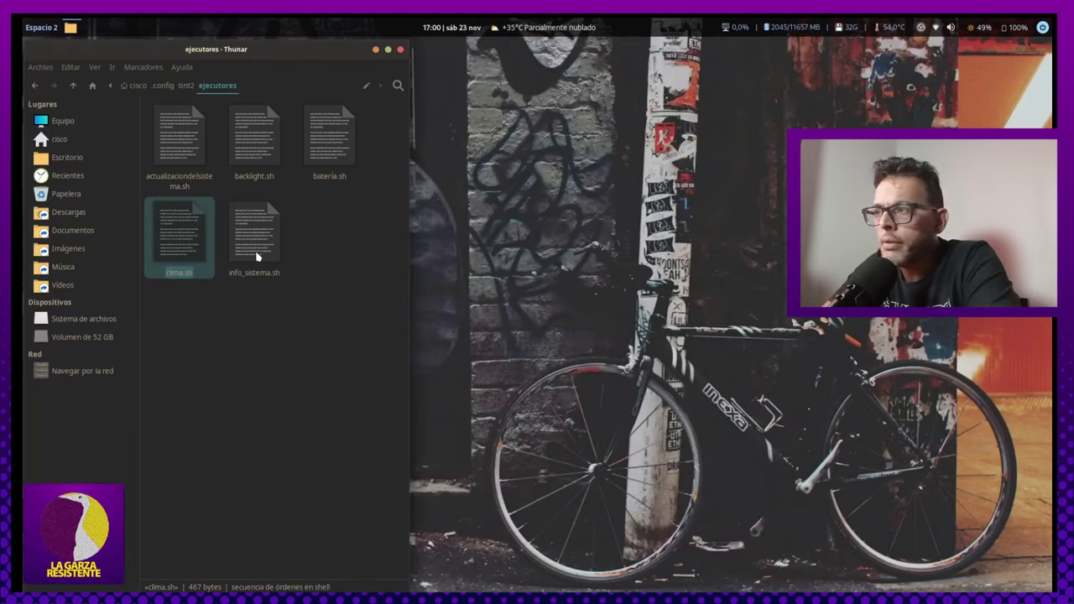
key("super+Up")
key("super+Right")
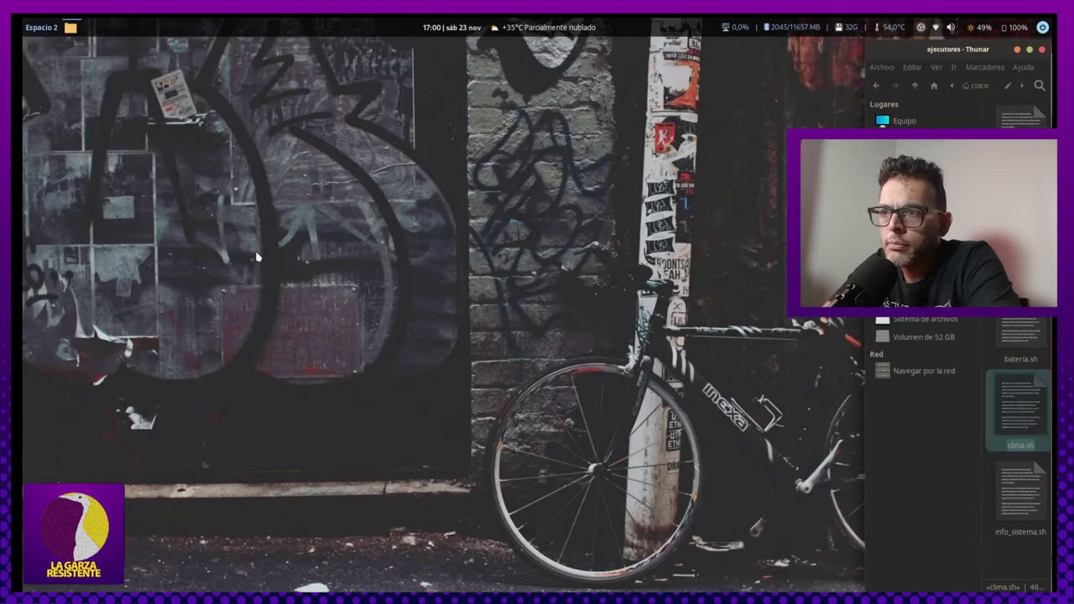
key("super+Left")
key("super+Left")
key("super+Up")
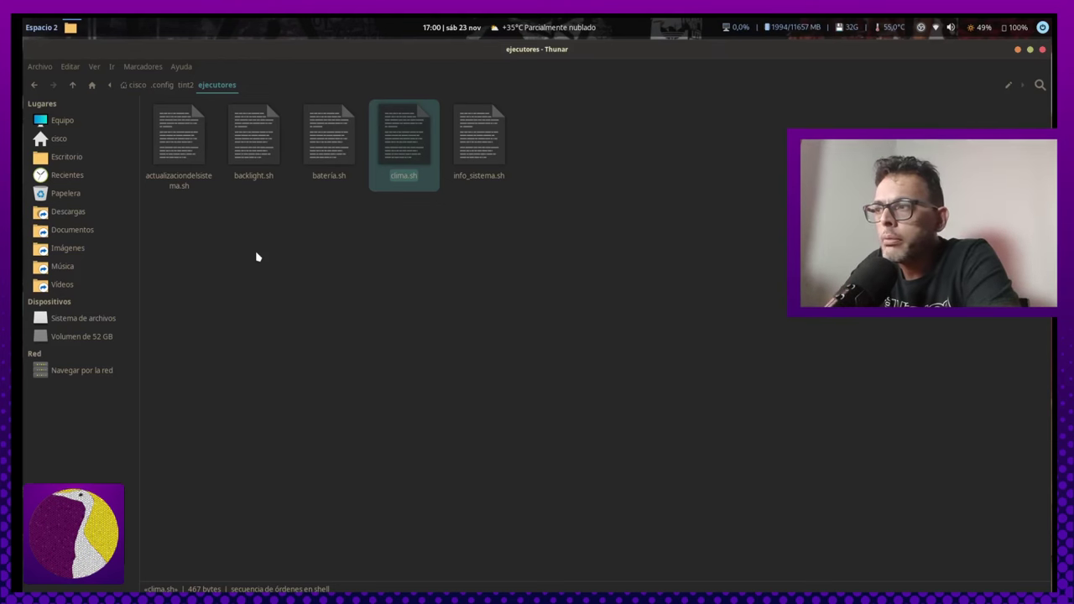
Try snapping the Thunar window to the right half of the desktop and narrowing it to a quarter.
key("super+Up")
key("super+Right")
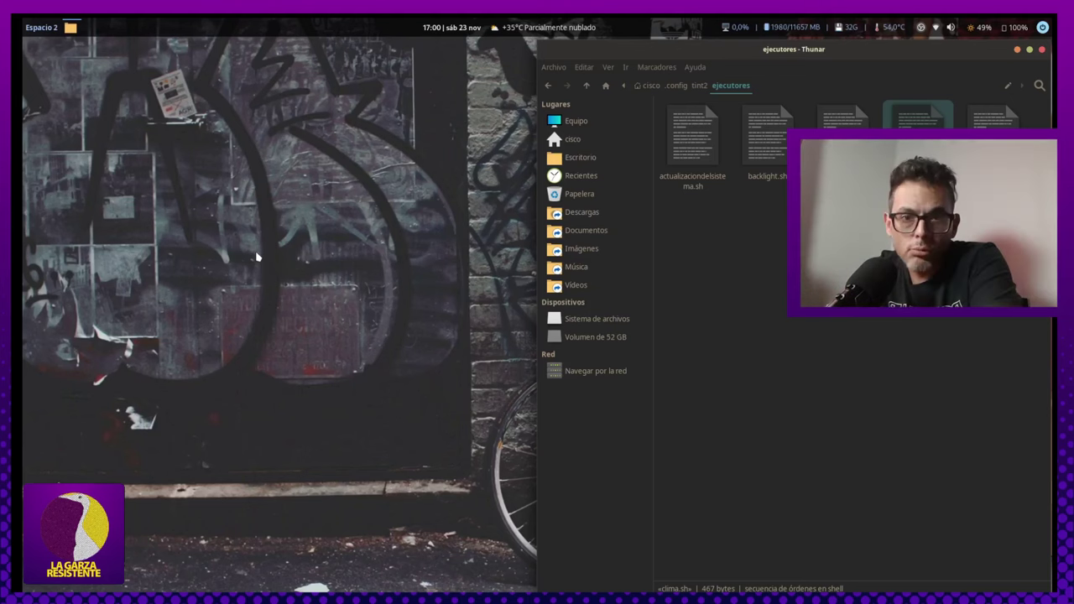
key("super+Right")
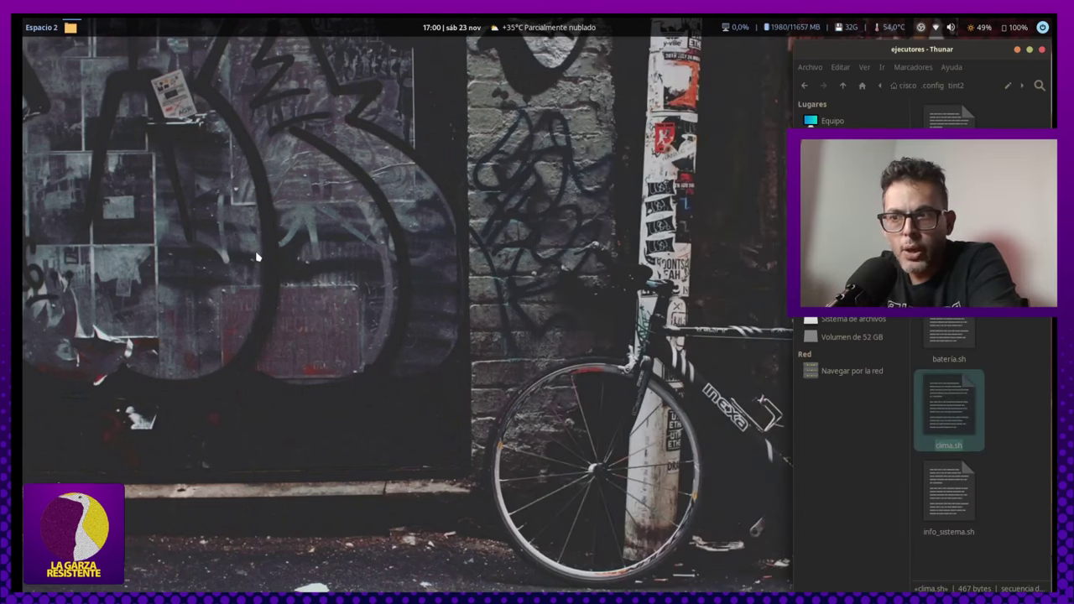
key("super+Up")
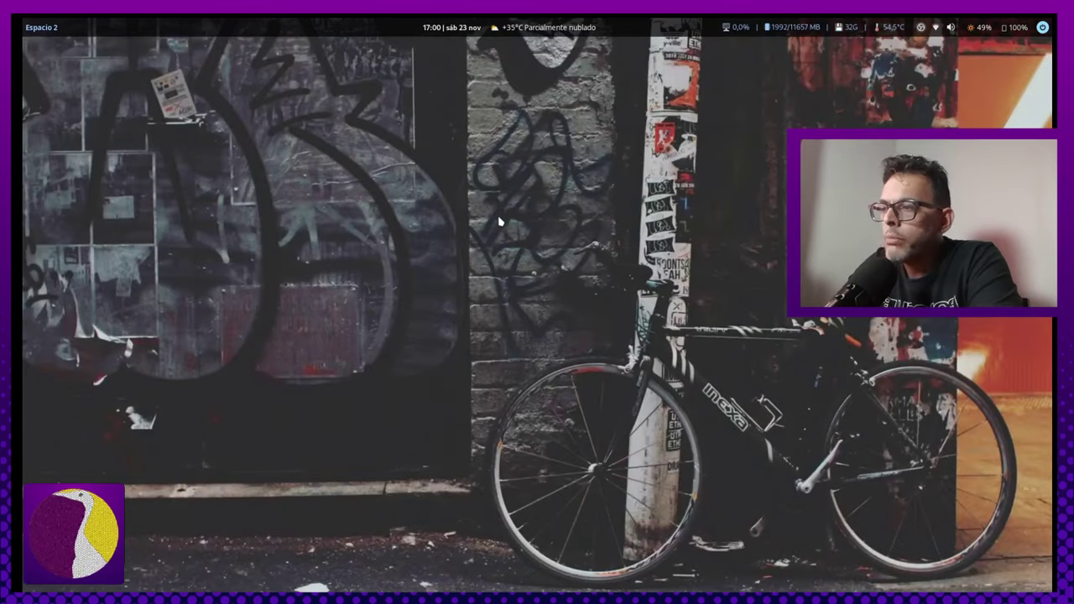
Examine the application launcher by moving through its entries from Firefox to Zoom, and close it without launching anything.
key("super")
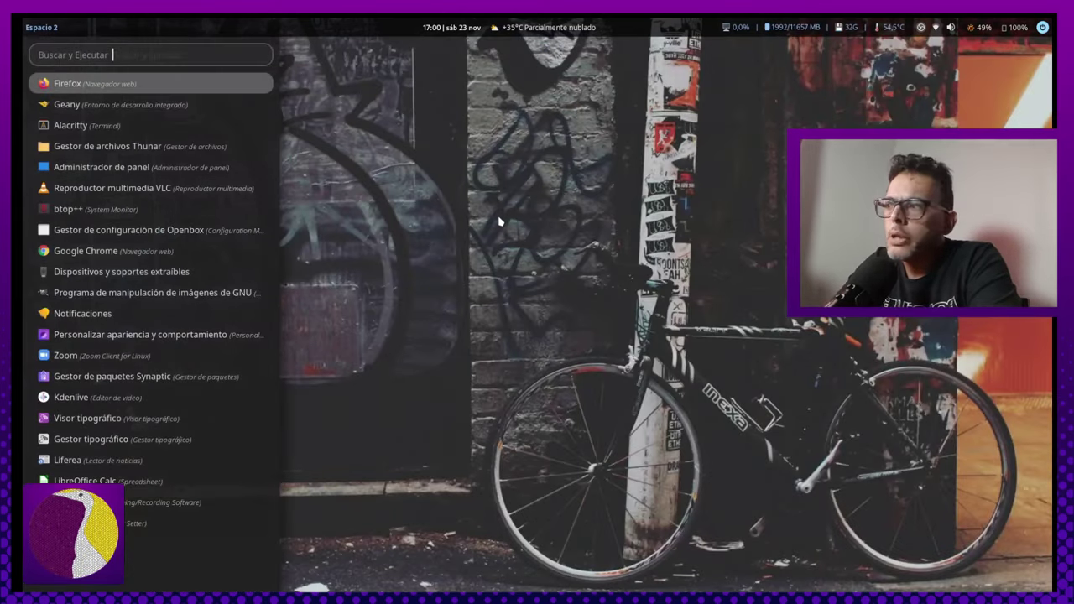
key("Down")
key("Down")
key("Down")
key("Down")
key("Down")
key("Up")
key("Up")
key("Up")
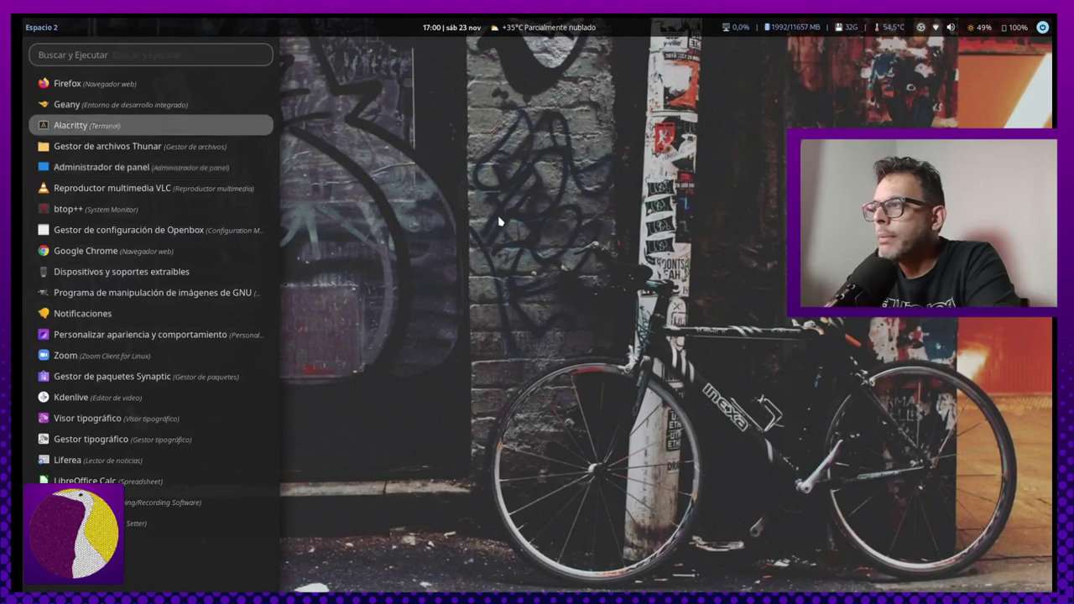
key("Down")
key("Down")
key("Down")
key("Up")
key("Up")
key("Up")
key("Up")
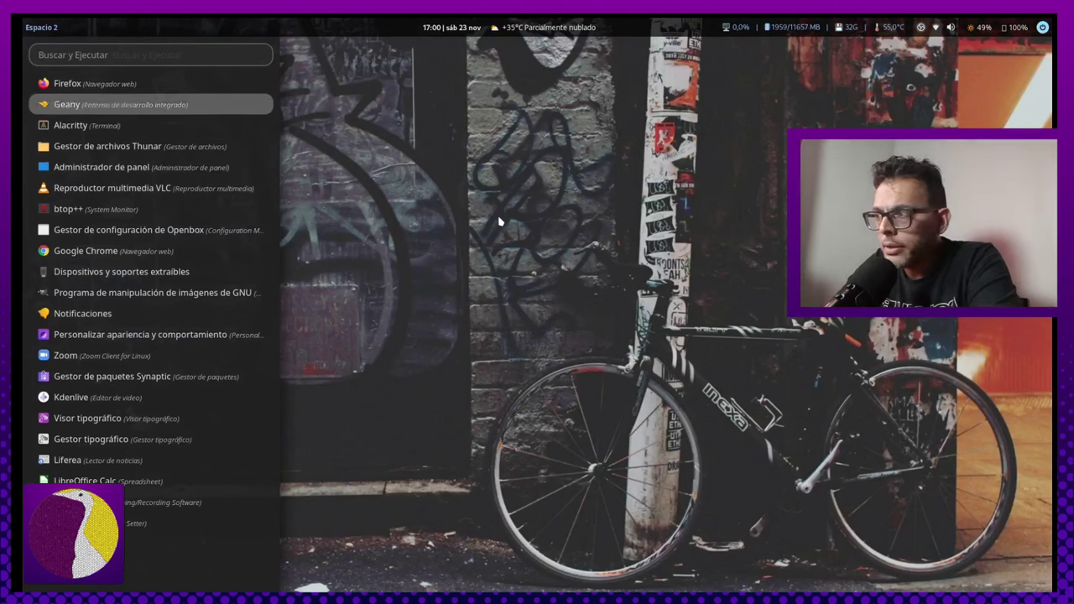
key("Up")
key("Down")
key("Down")
key("Down")
key("Down")
key("Down")
key("Down")
key("Down")
key("Down")
key("Down")
key("Down")
key("Down")
key("Down")
key("Down")
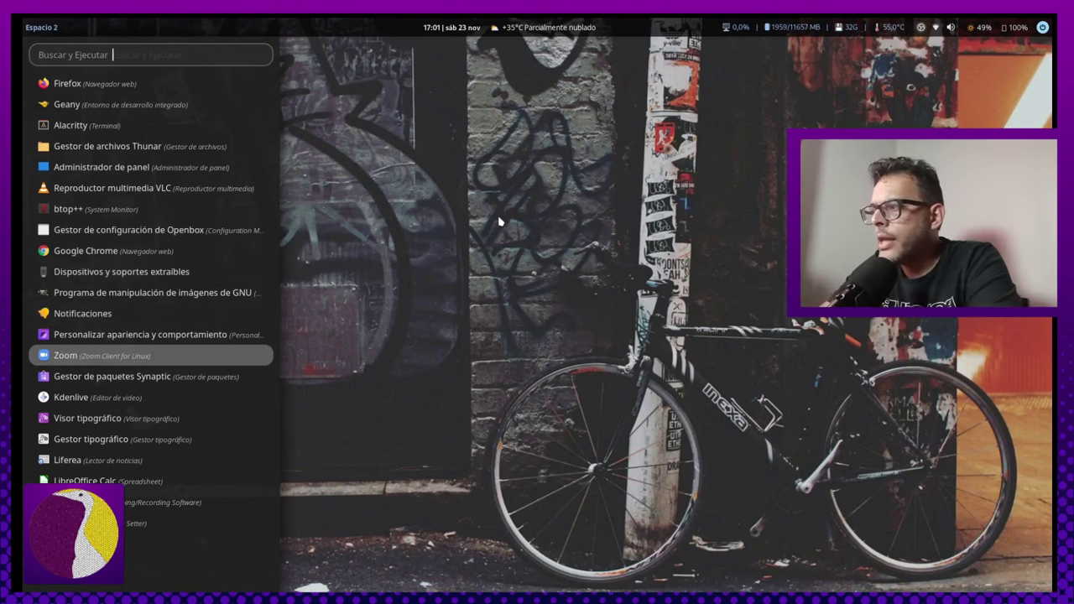
key("Escape")
Examine the power menu's entries from Apagar to Cerrar sesión, and close it without choosing an action.
key("super+x")
key("Down")
key("Down")
key("Down")
key("Down")
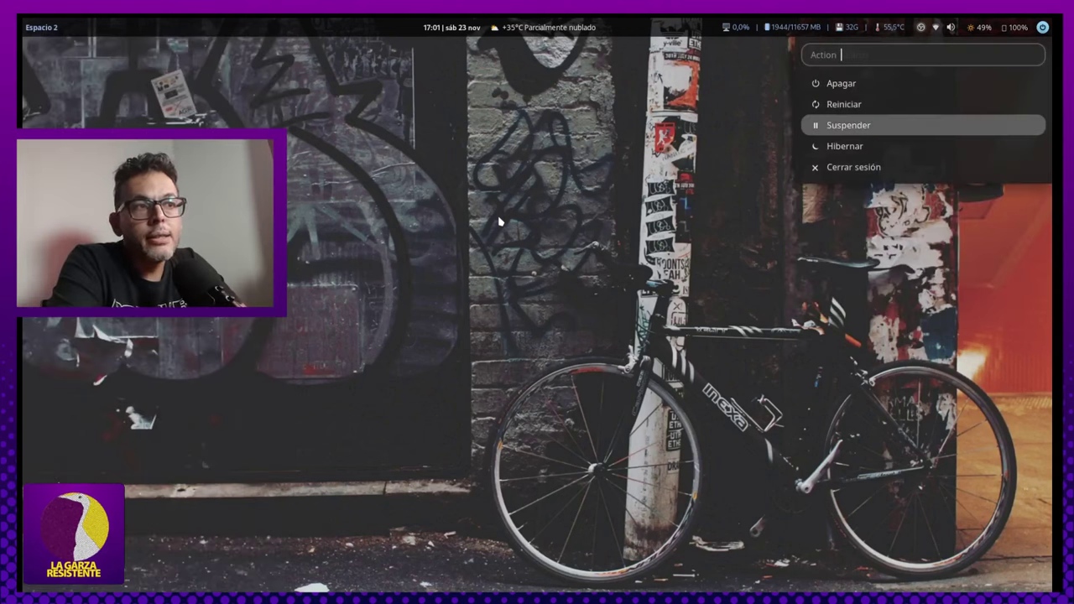
key("Up")
key("Up")
key("Up")
key("Up")
key("Up")
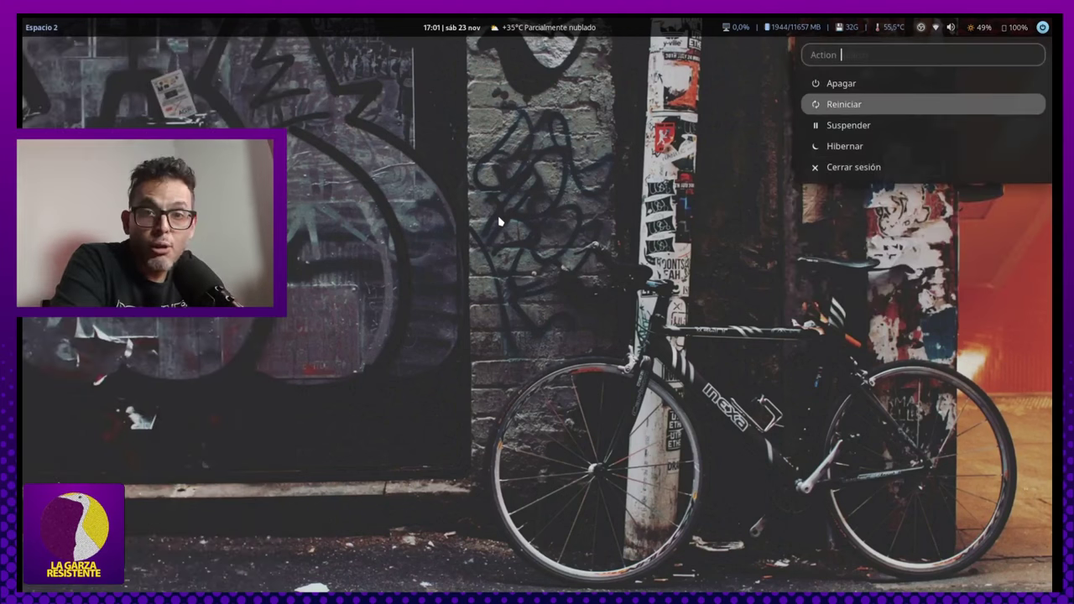
key("Down")
key("Down")
key("Down")
key("Down")
key("Down")
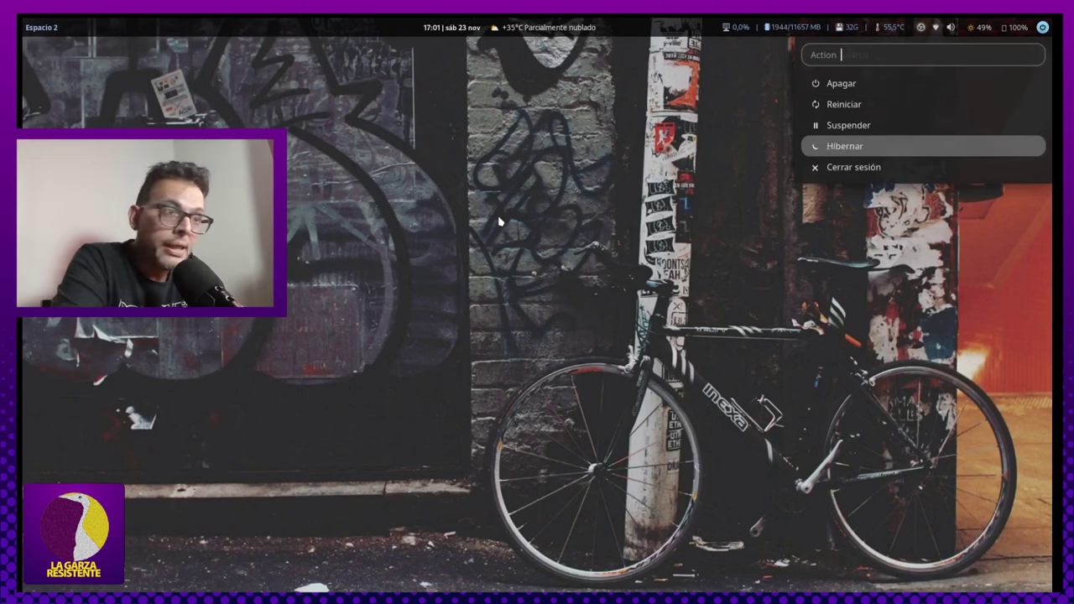
key("Up")
key("Up")
key("Up")
key("Up")
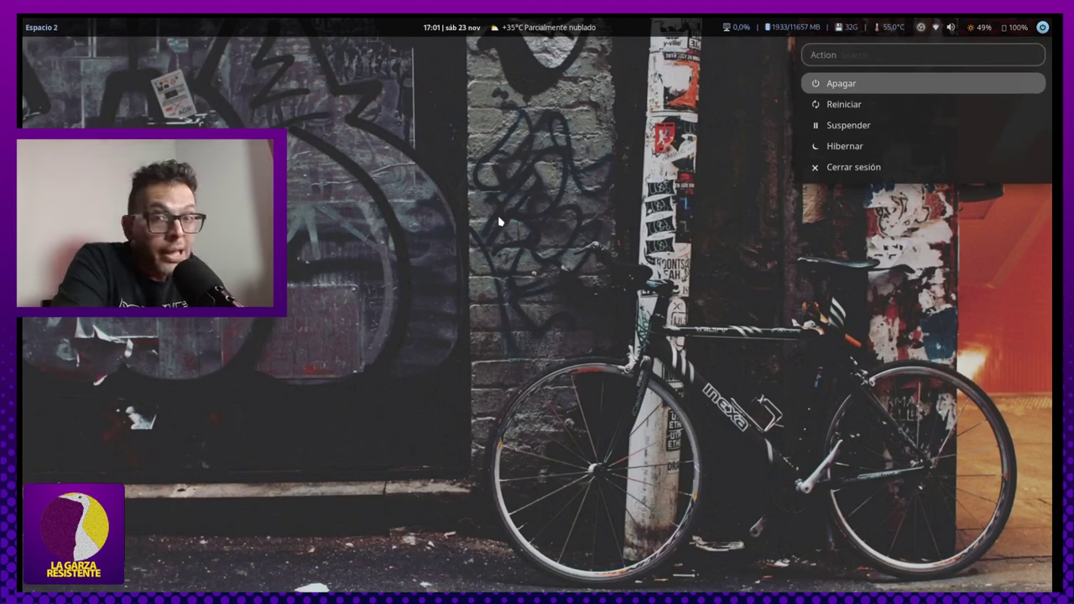
key("Down")
key("Down")
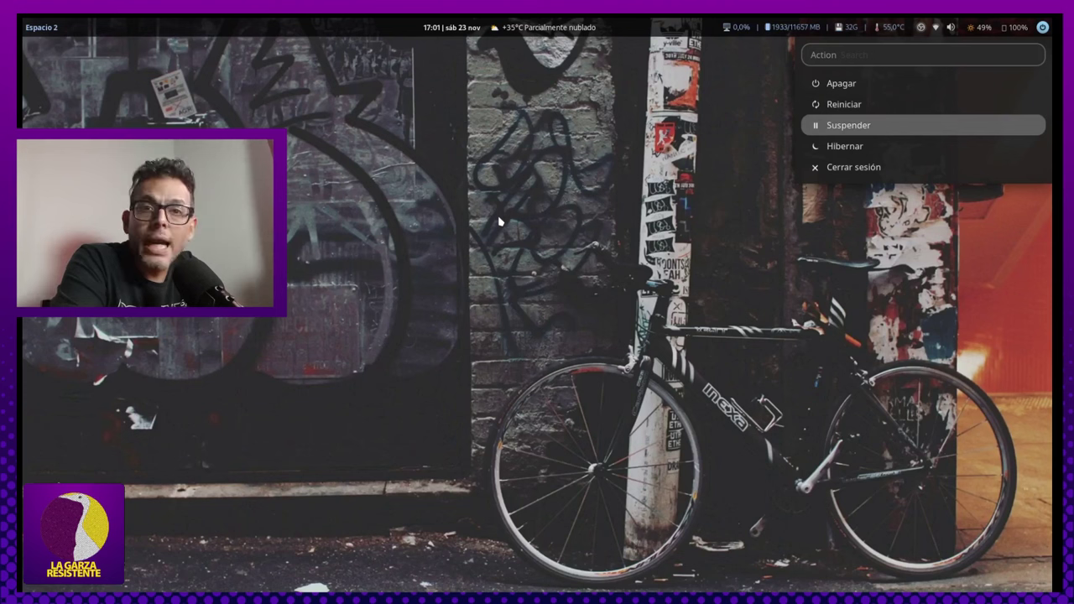
key("Up")
key("Up")
key("Down")
key("Down")
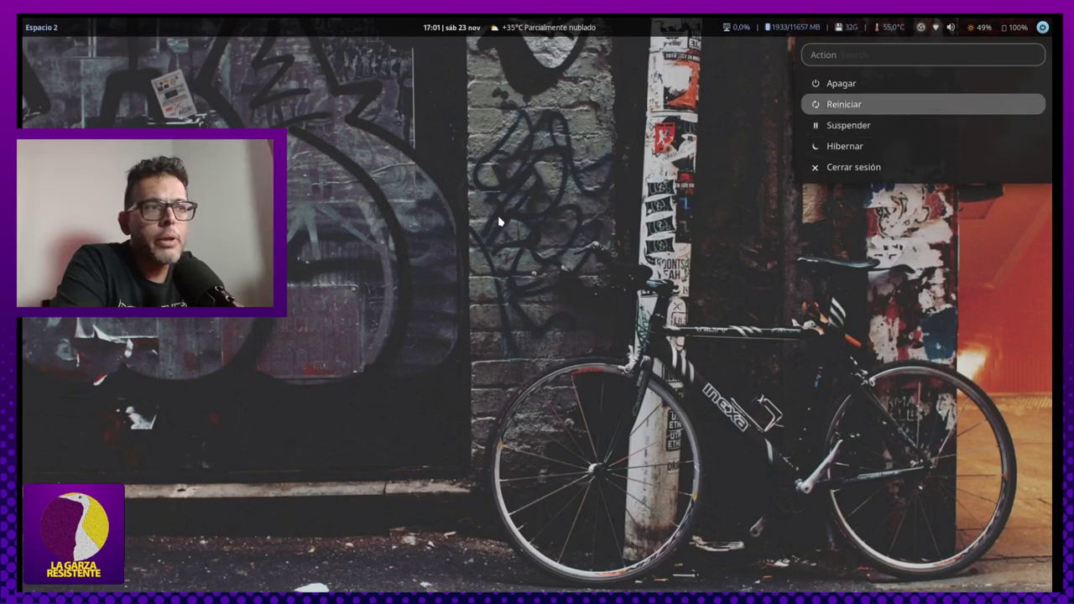
key("Up")
key("Up")
key("Up")
key("Down")
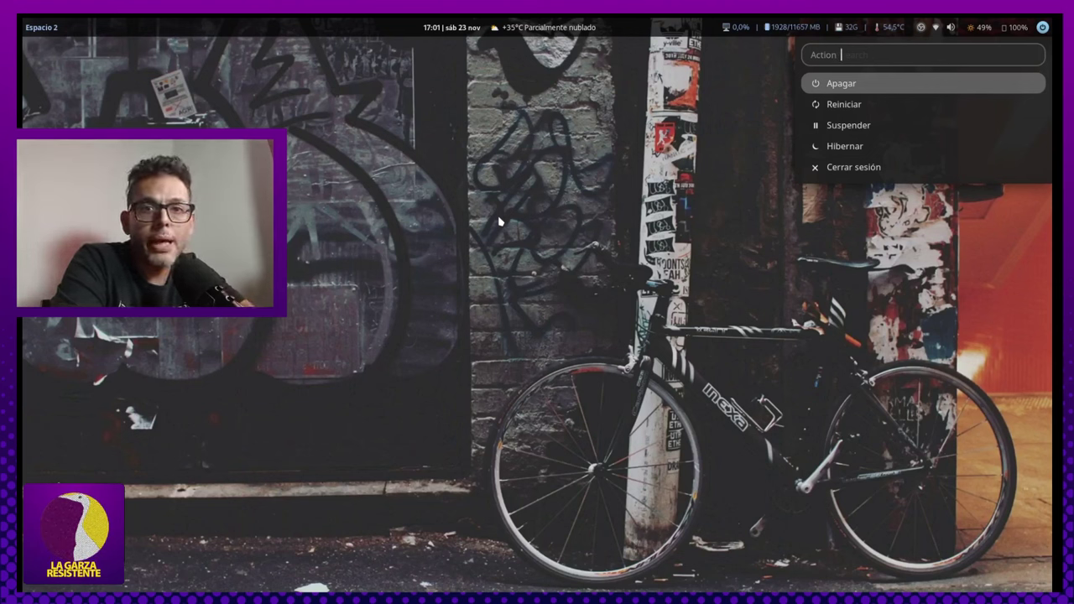
key("Down")
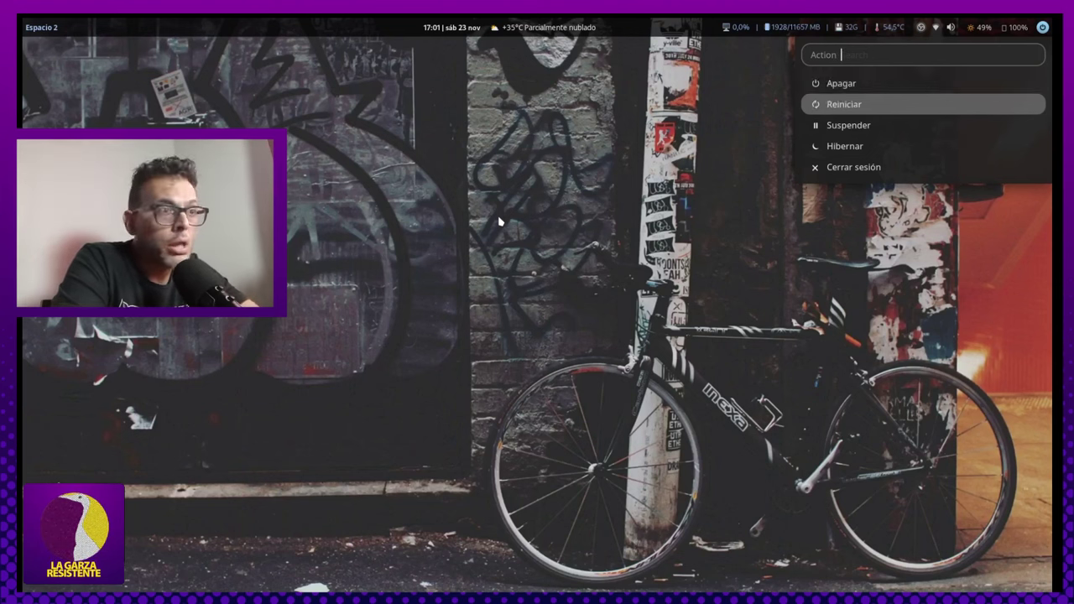
key("Up")
key("Up")
key("Down")
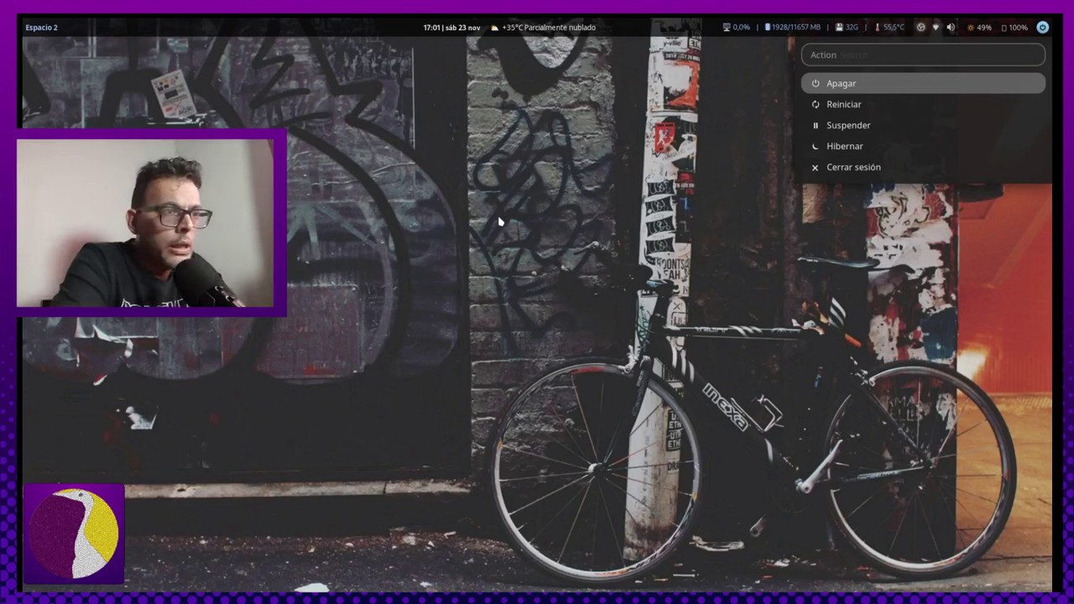
key("Down")
key("Down")
key("Down")
key("Down")
key("Down")
key("Up")
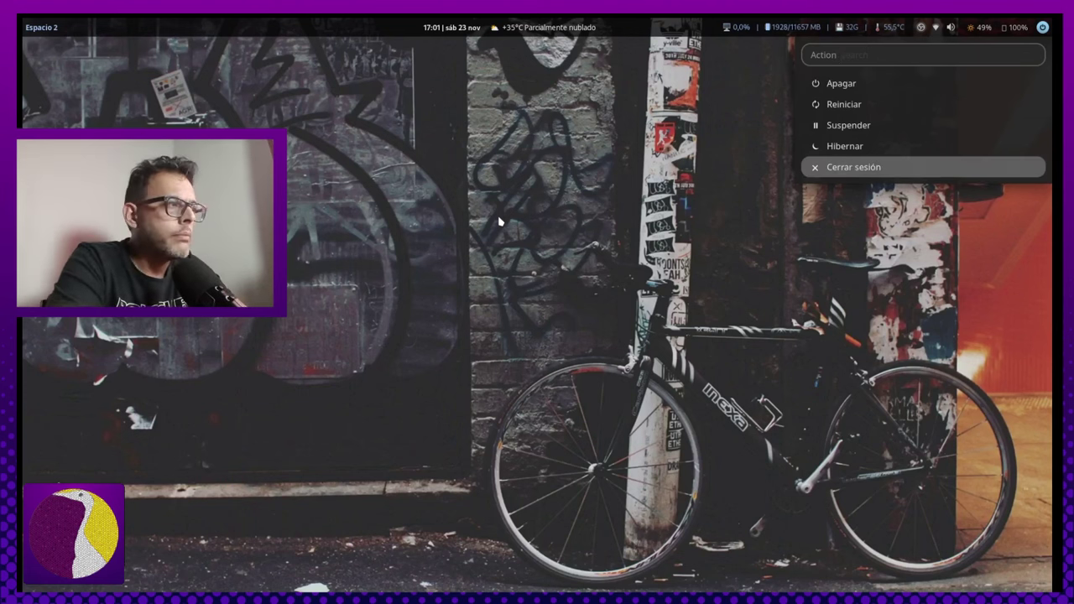
key("Escape")
Launch the Thunar file manager from the application launcher and close its window.
key("super")
key("Down")
key("Down")
key("Down")
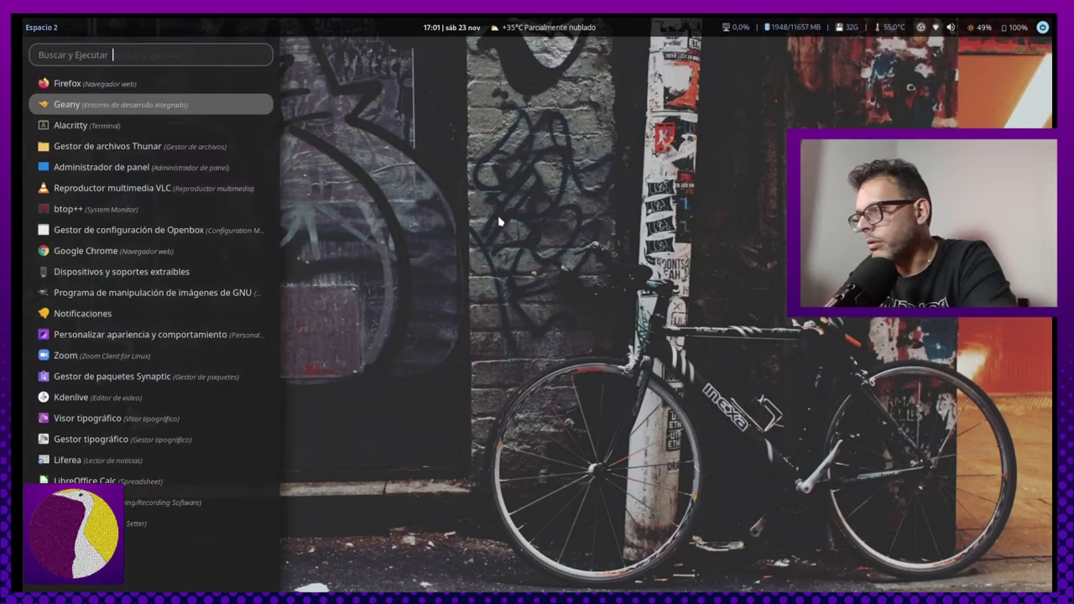
key("Return")
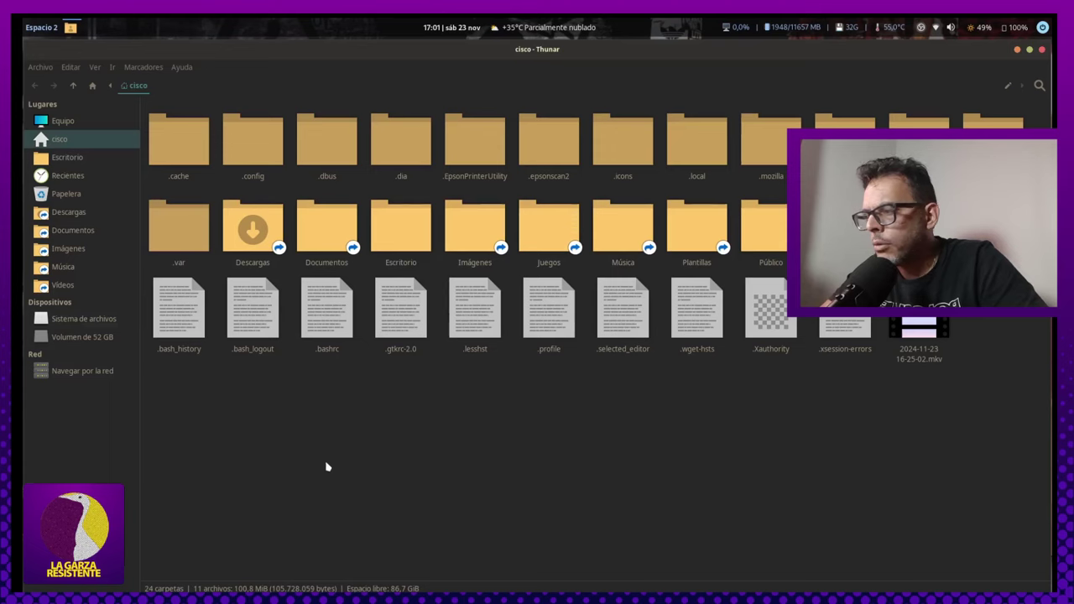
key("alt+F4")
Launch Alacritty from the application launcher and run "whereis obexit" to locate the logout program.
key("super")
key("Down")
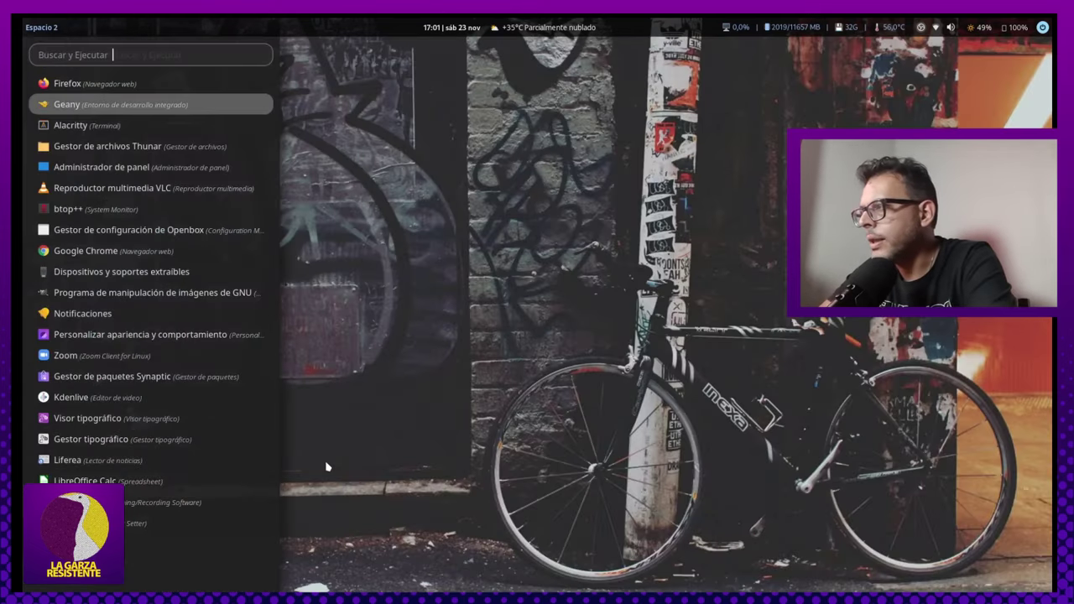
key("Down")
key("Return")
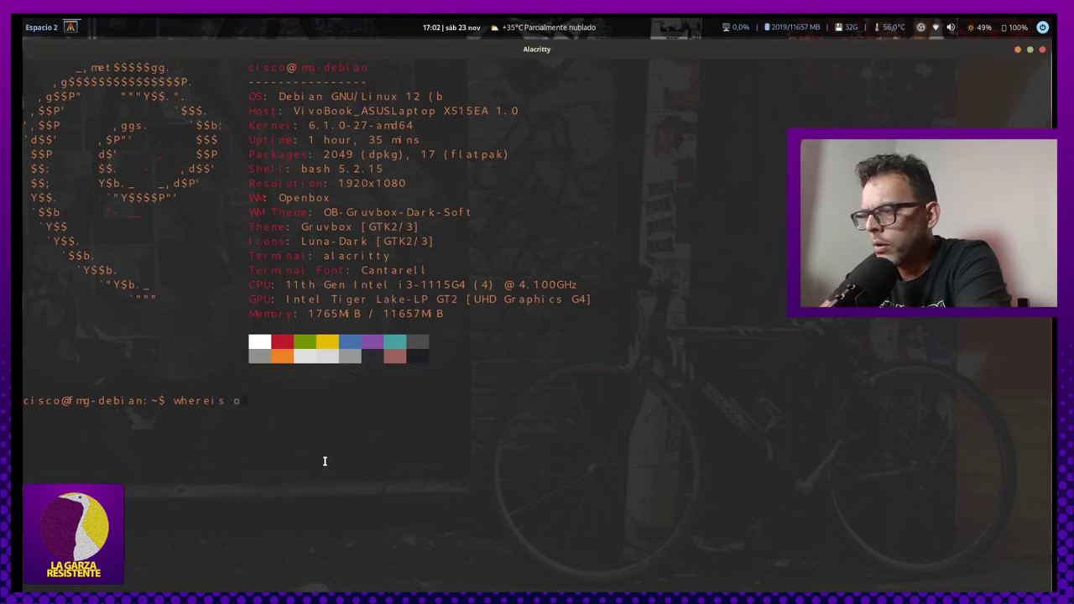
key("Return")
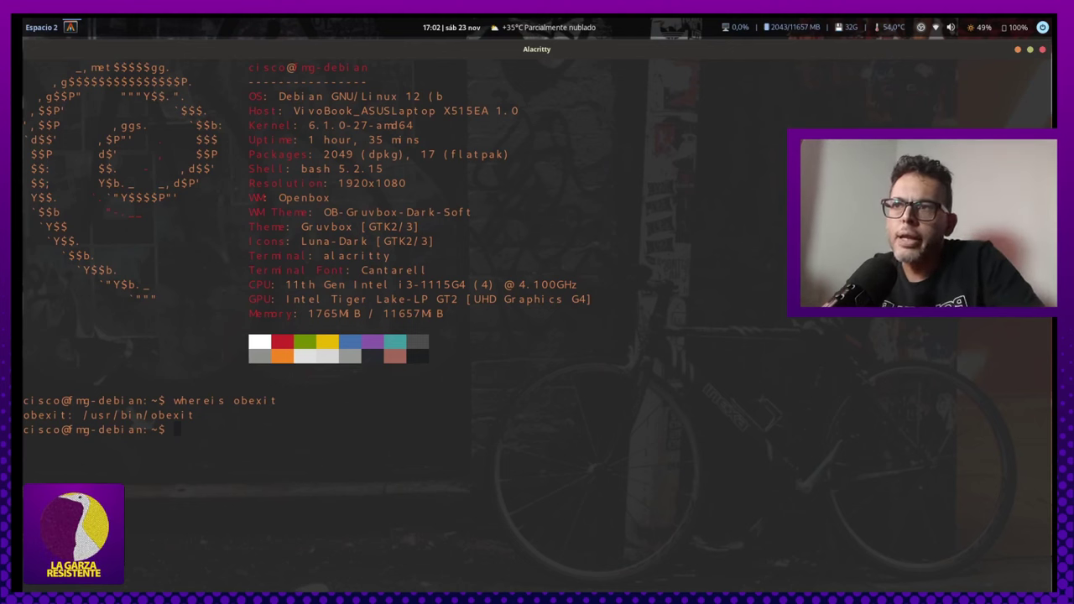
Check that the panel's power icon opens the power menu, dismiss the menu and close the terminal.
left_click(1044, 27)
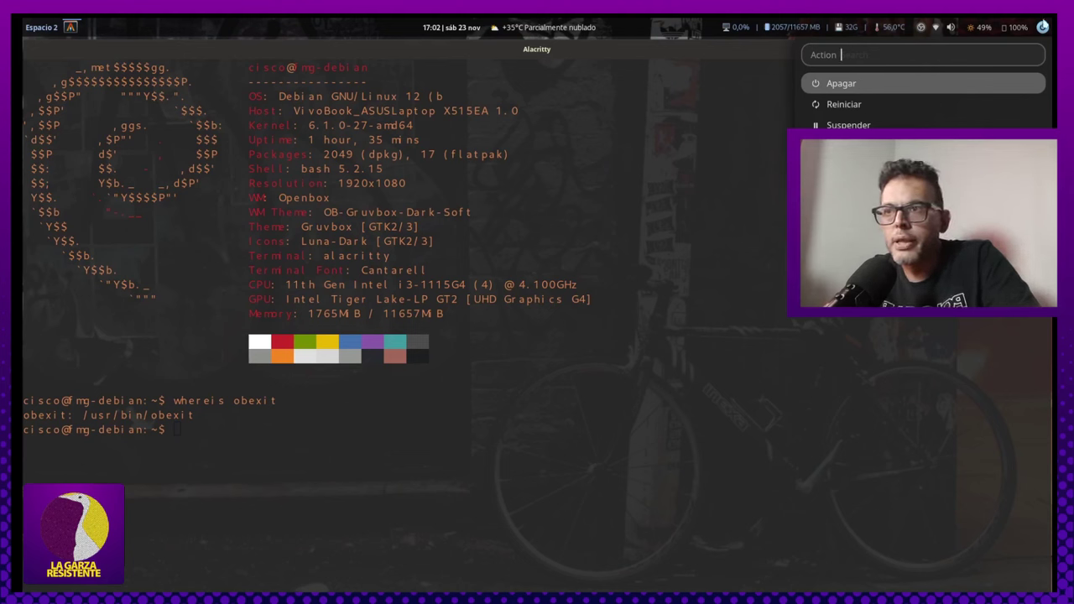
key("Escape")
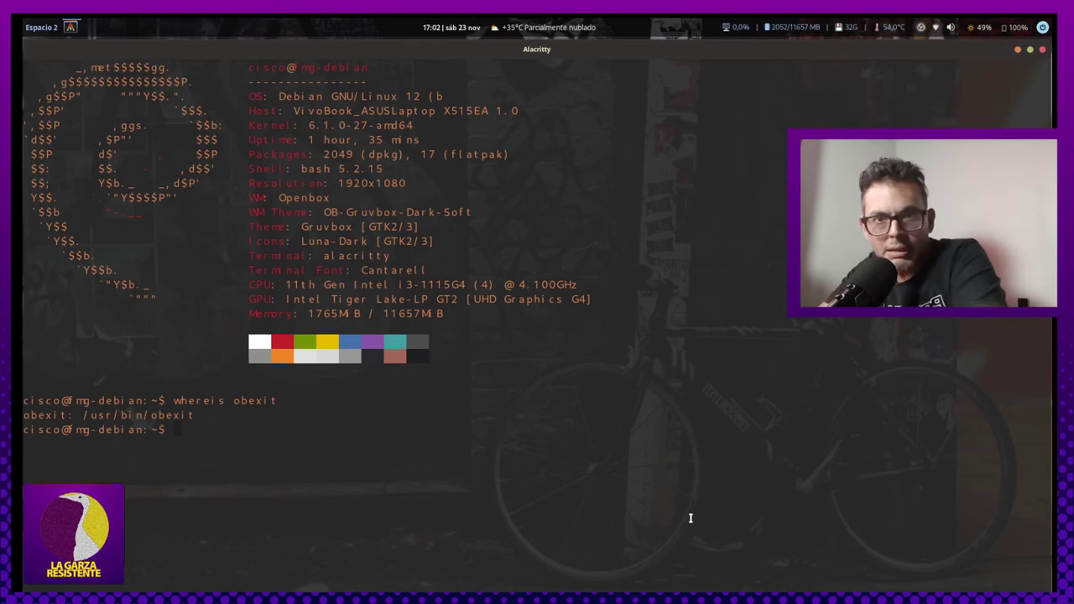
key("alt+F4")
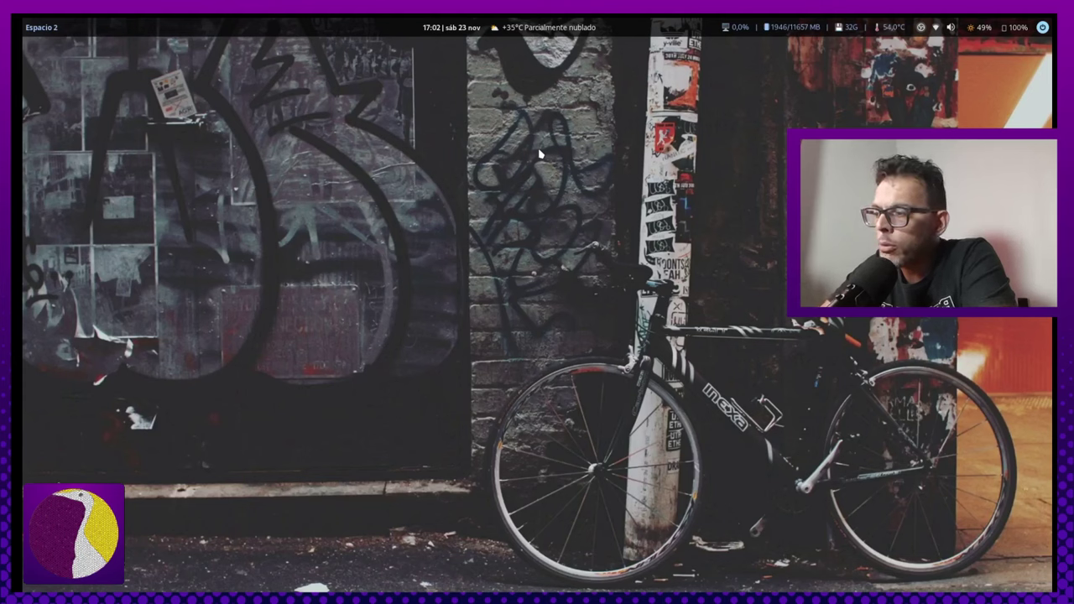
Open and dismiss the application launcher, and examine the desktop menu's entries from Terminal to the Todas las Aplicaciones categories.
key("super")
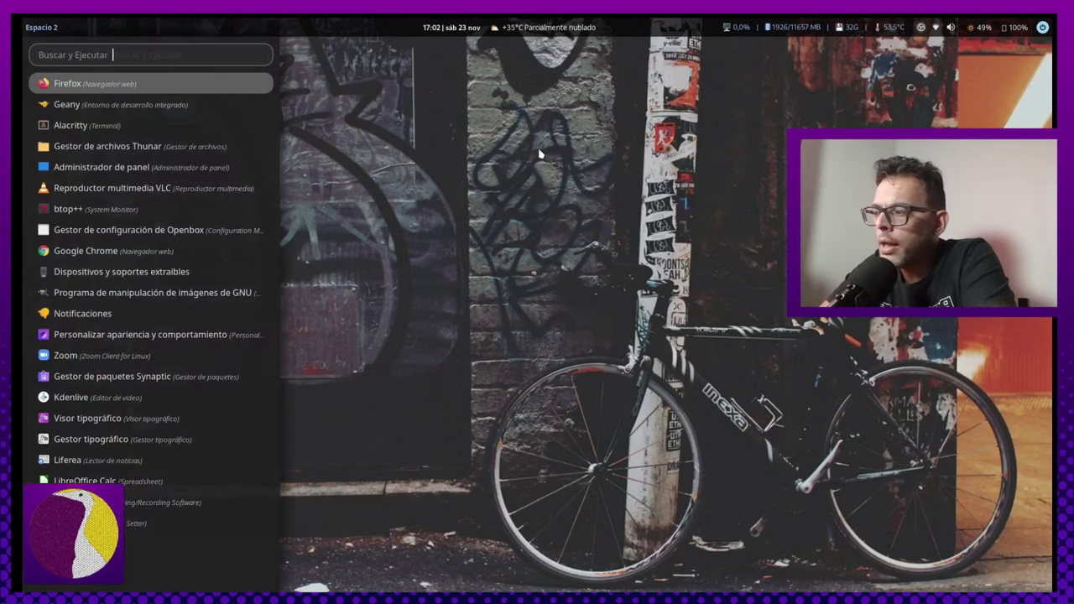
key("Escape")
right_click(540, 154)
key("Down")
key("Down")
key("Down")
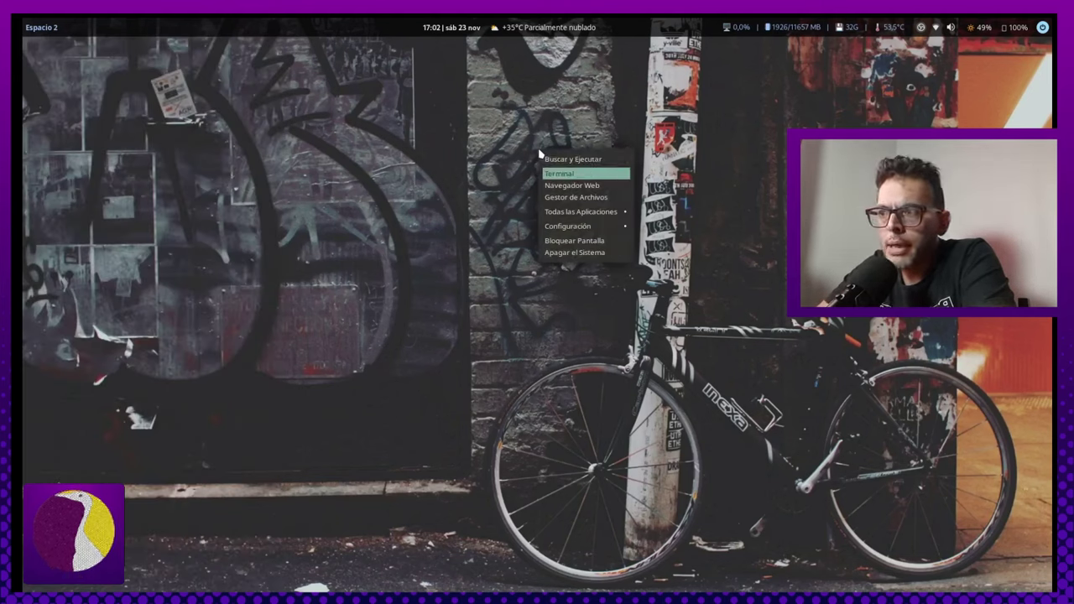
key("Down")
key("Up")
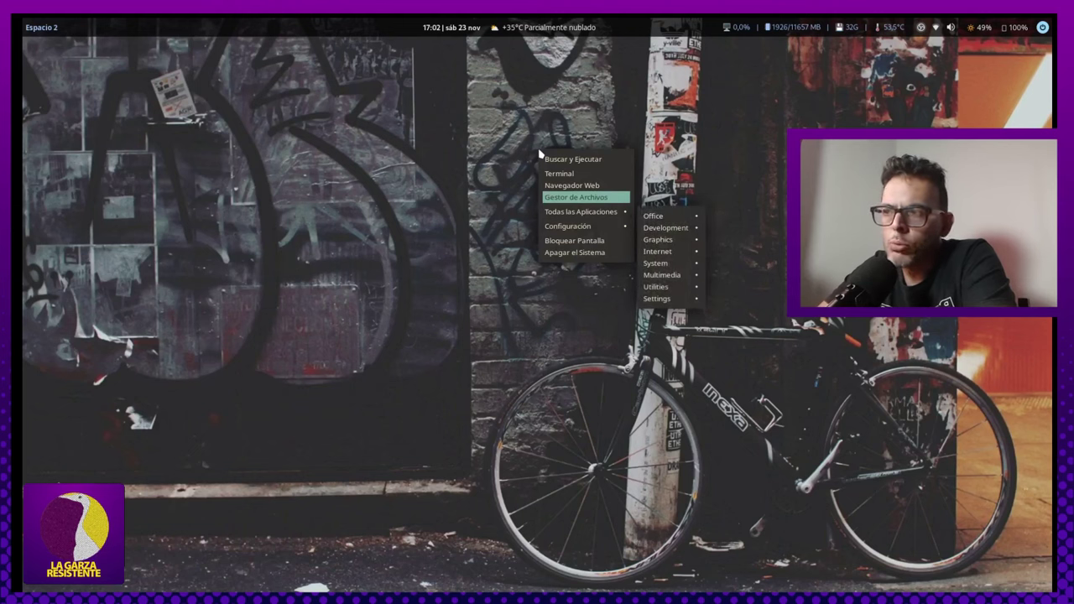
key("Down")
key("Up")
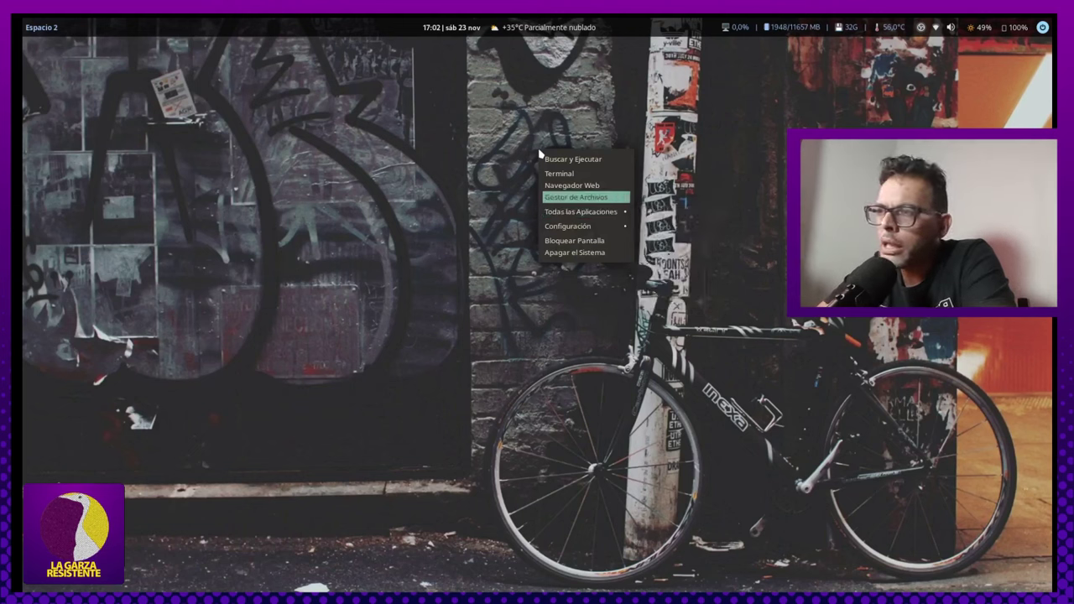
key("Down")
key("Down")
key("Up")
key("Up")
key("Down")
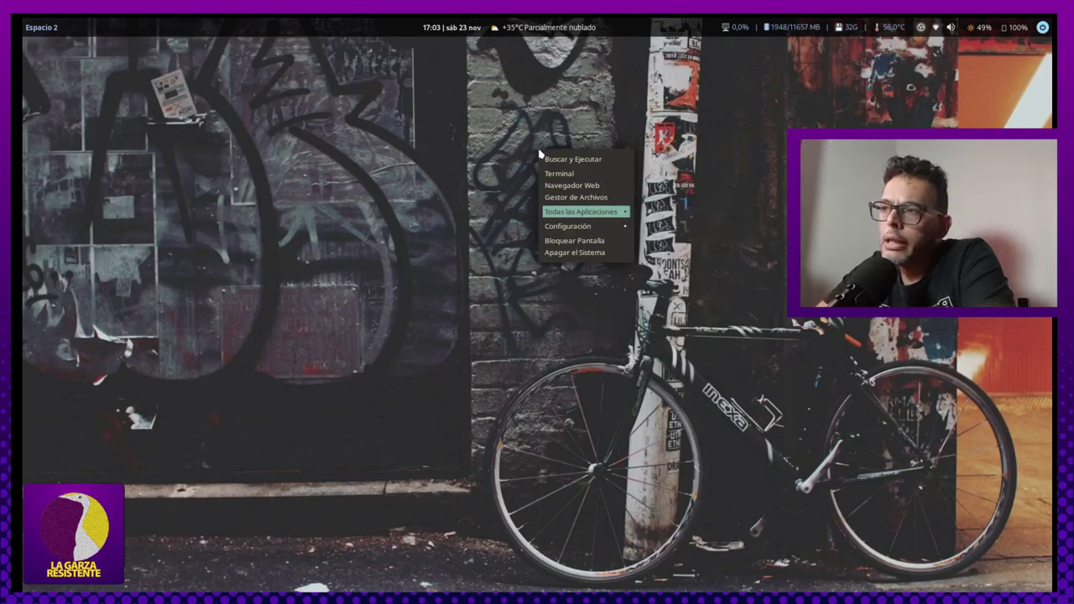
Examine the desktop menu's Configuración submenu from Ajustes del Gestor de Ventanas to Configuración de Pantalla.
key("Down")
key("Right")
key("Right")
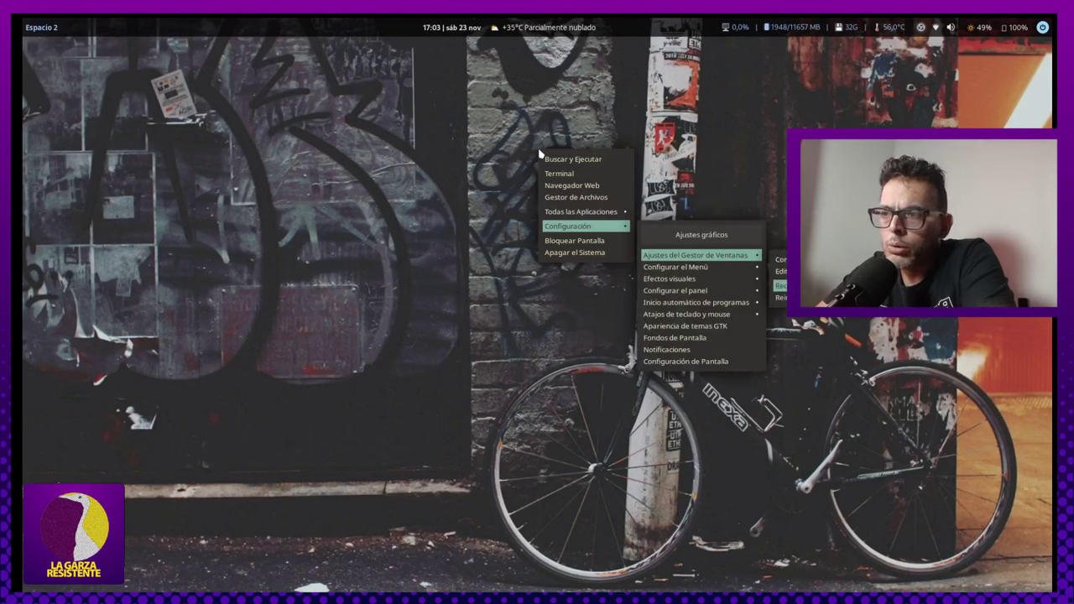
key("Left")
key("Down")
key("Down")
key("Down")
key("Down")
key("Down")
key("Down")
key("Down")
key("Down")
key("Down")
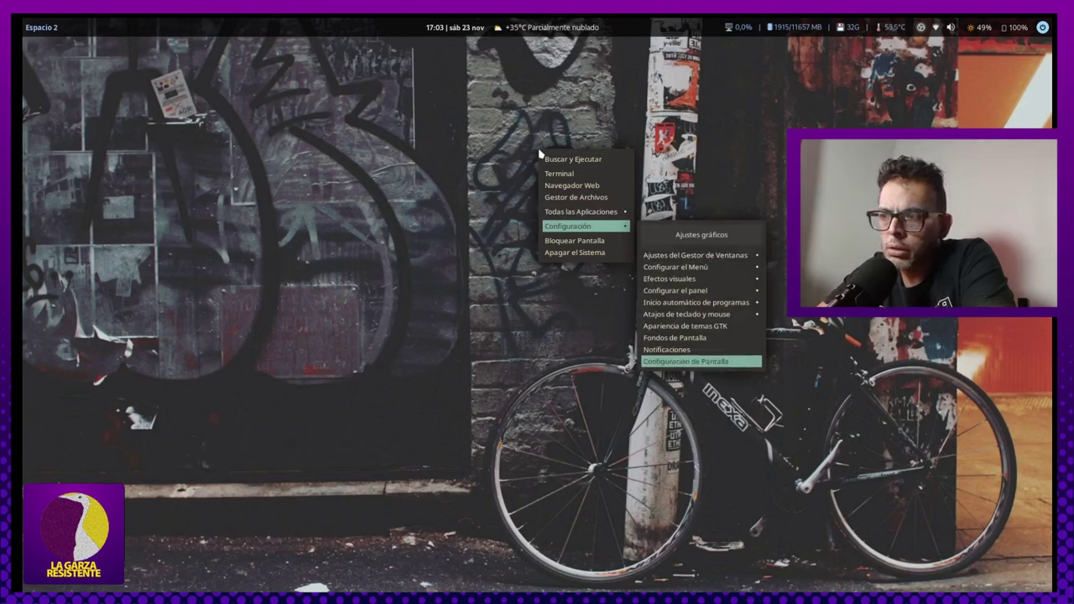
Examine the nested options for Atajos de teclado y mouse, Configurar el panel, Efectos visuales and Configurar el Menú.
key("Up")
key("Up")
key("Up")
key("Up")
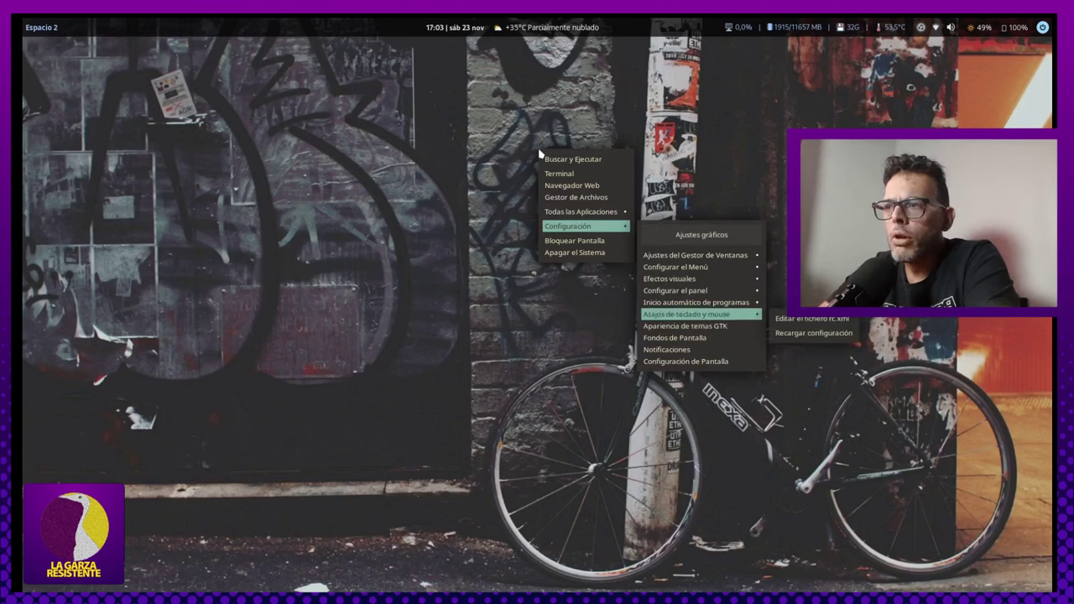
key("Up")
key("Up")
key("Up")
key("Down")
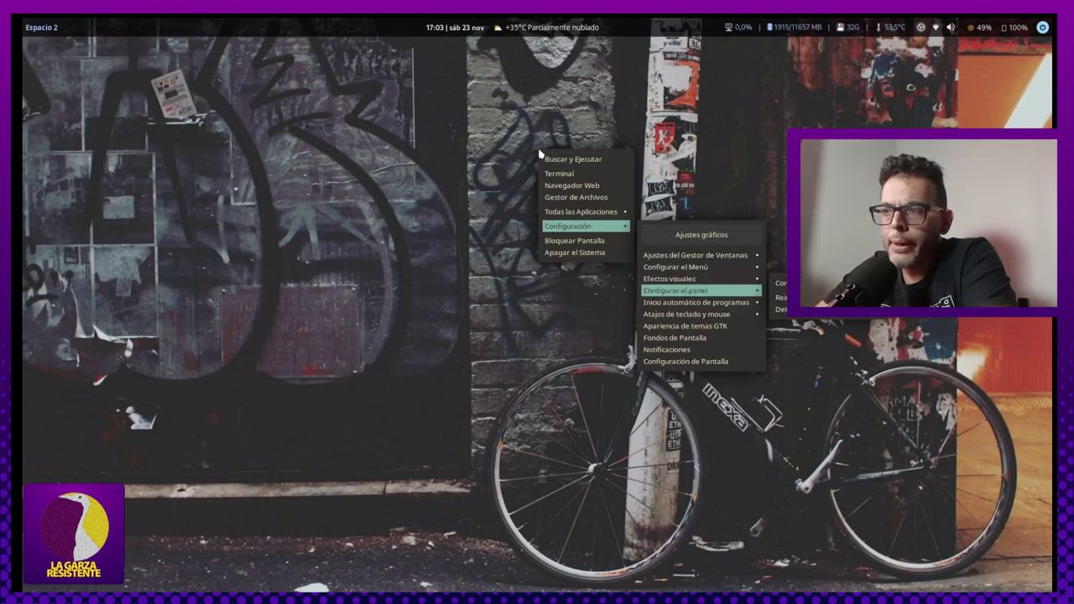
key("Up")
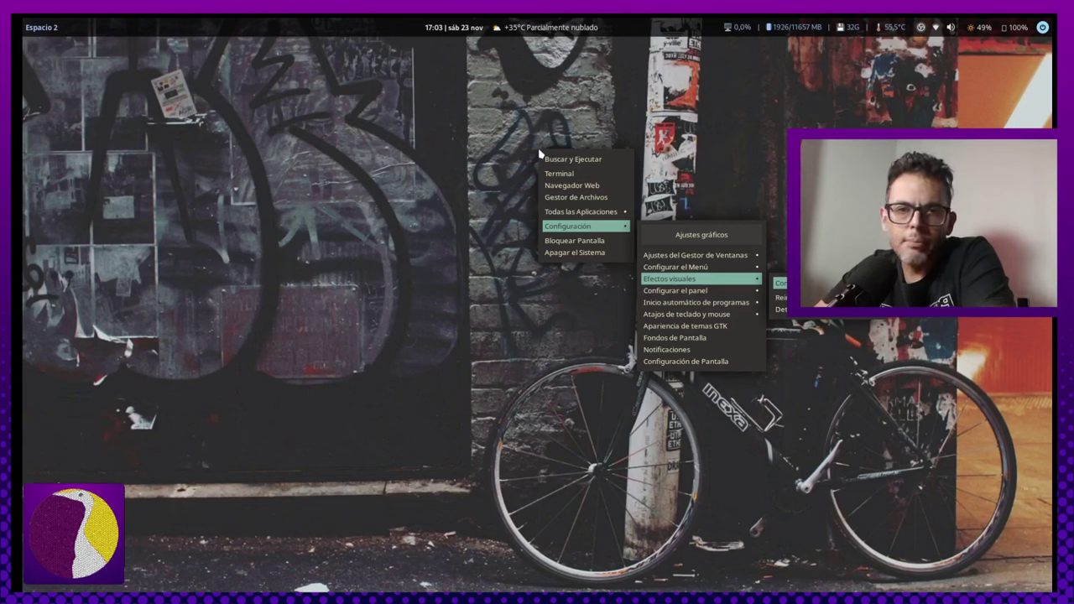
key("Up")
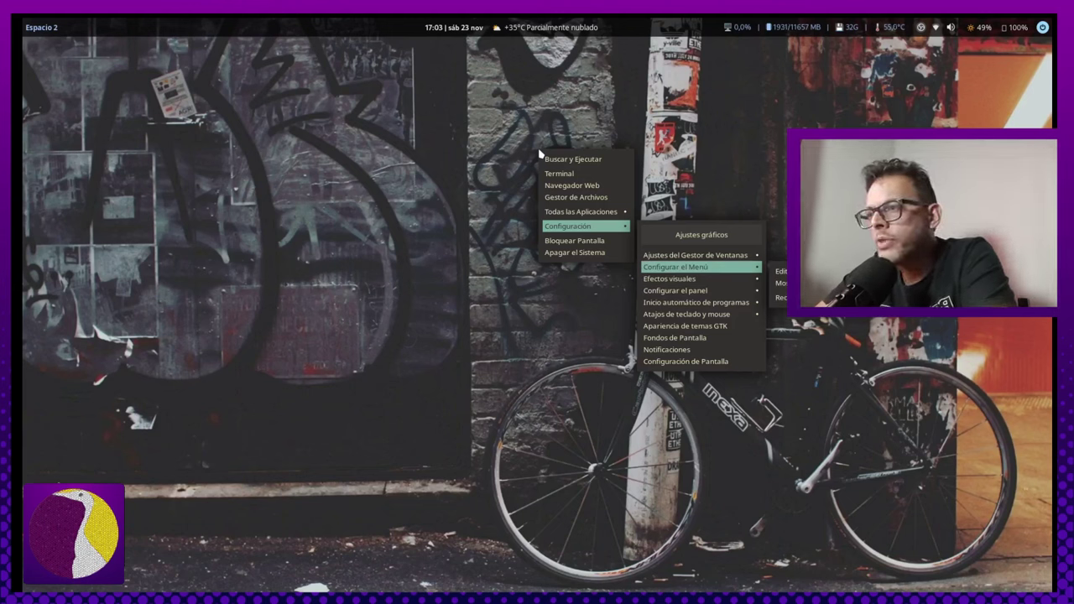
key("Up")
Leave the Configuración submenu and examine the desktop menu's Bloquear Pantalla and Apagar el Sistema entries.
key("Left")
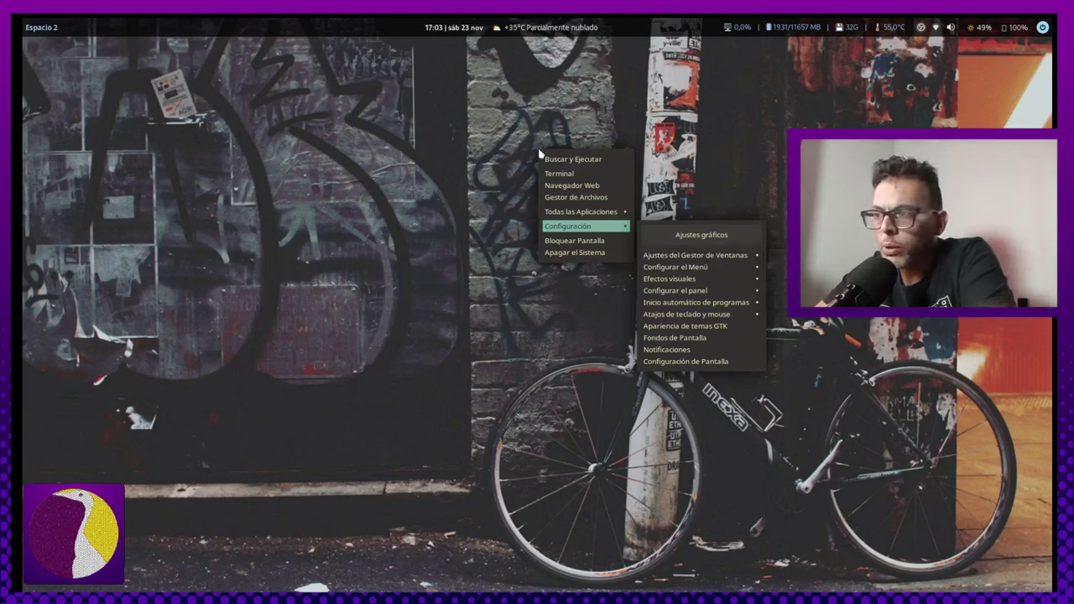
key("Down")
key("Up")
key("Up")
key("Down")
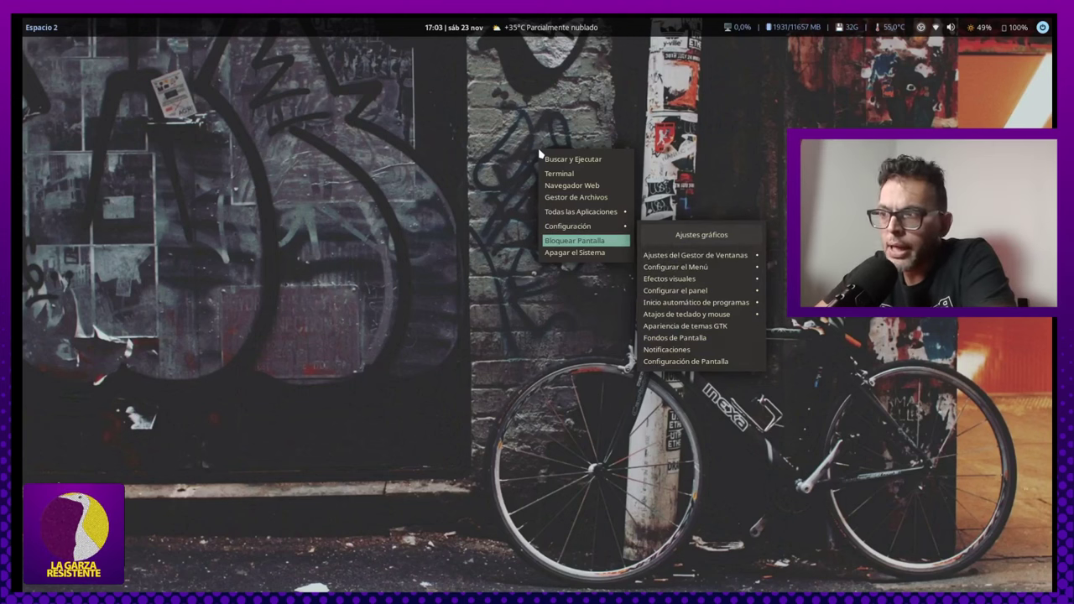
key("Down")
key("Up")
key("Down")
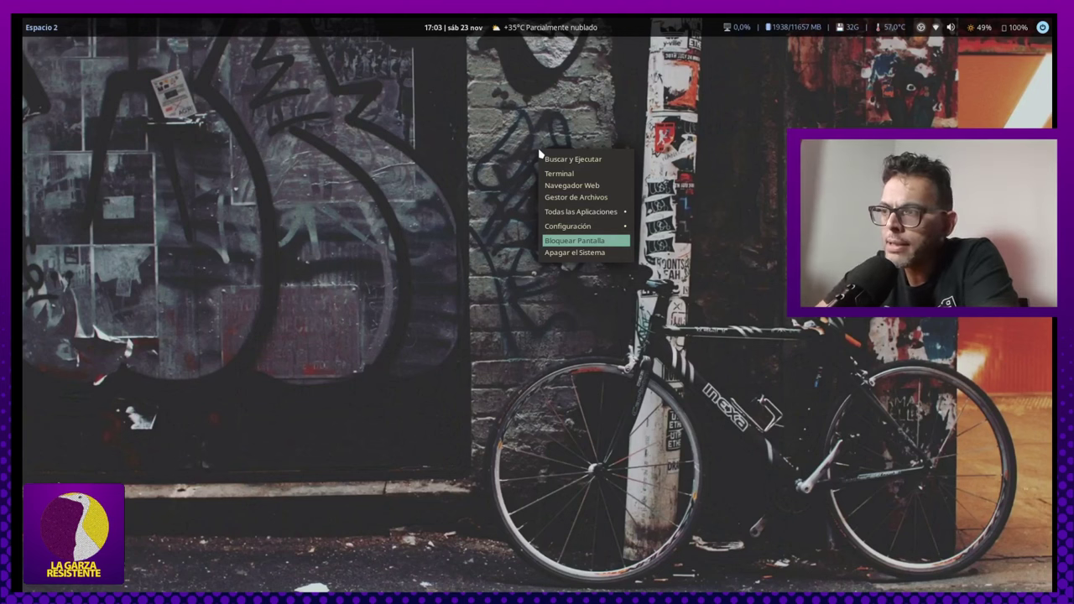
key("Down")
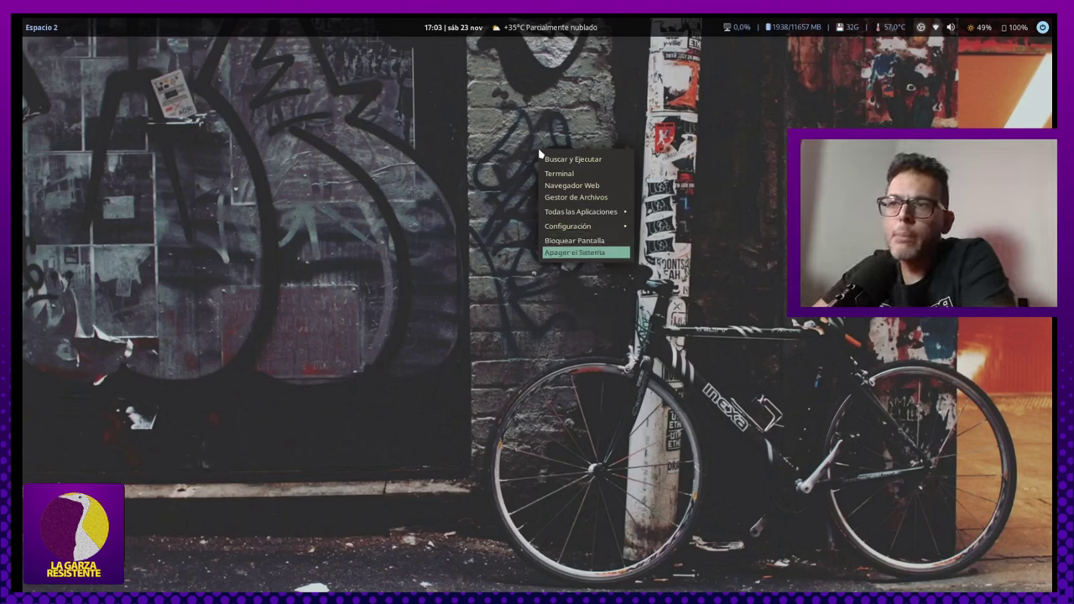
Examine the desktop menu's entries again from Todas las Aplicaciones back to Navegador Web and Terminal.
key("Up")
key("Up")
key("Up")
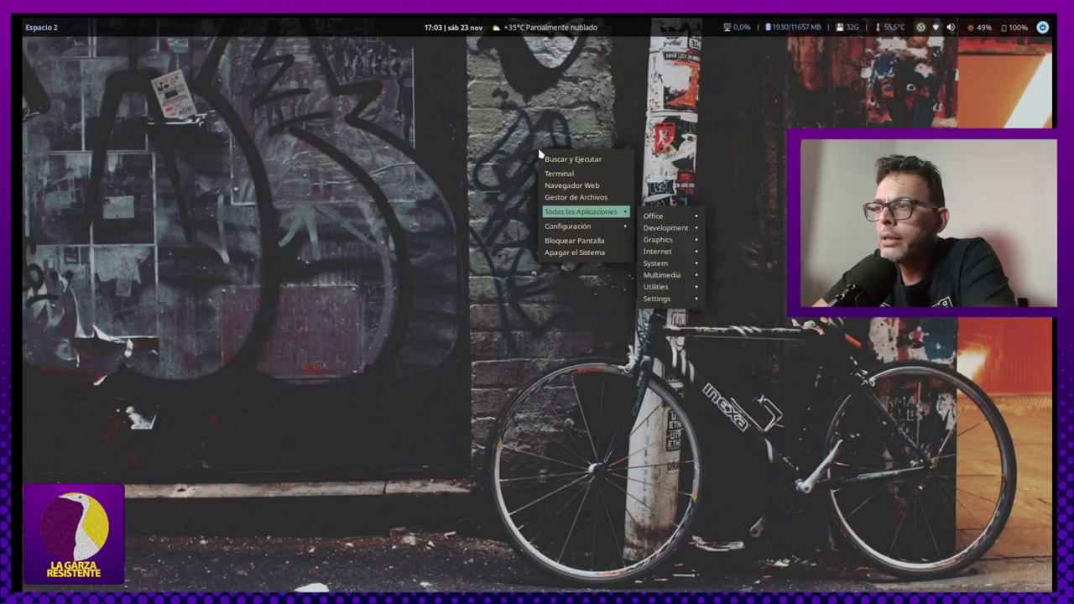
key("Up")
key("Up")
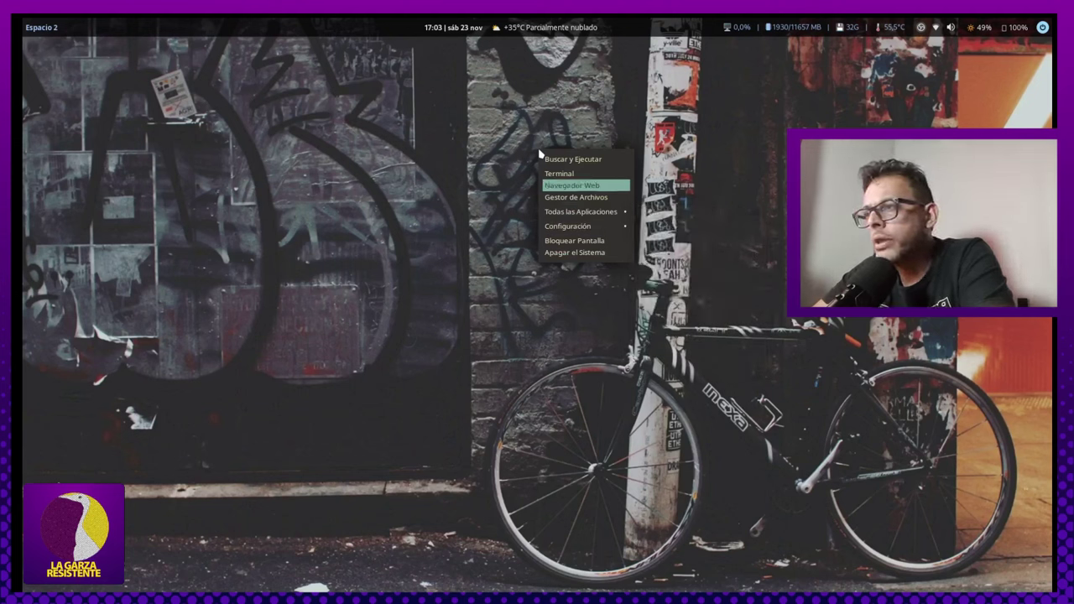
key("Up")
key("Up")
key("Down")
key("Down")
key("Up")
key("Down")
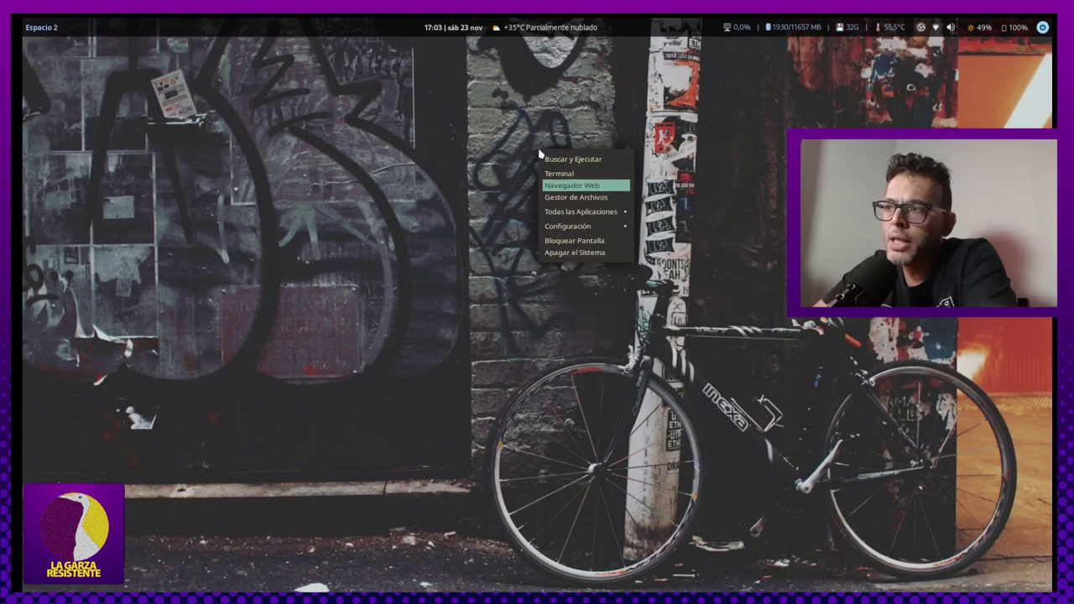
Open the application launcher through the desktop menu's Buscar y Ejecutar entry.
key("Up")
key("Up")
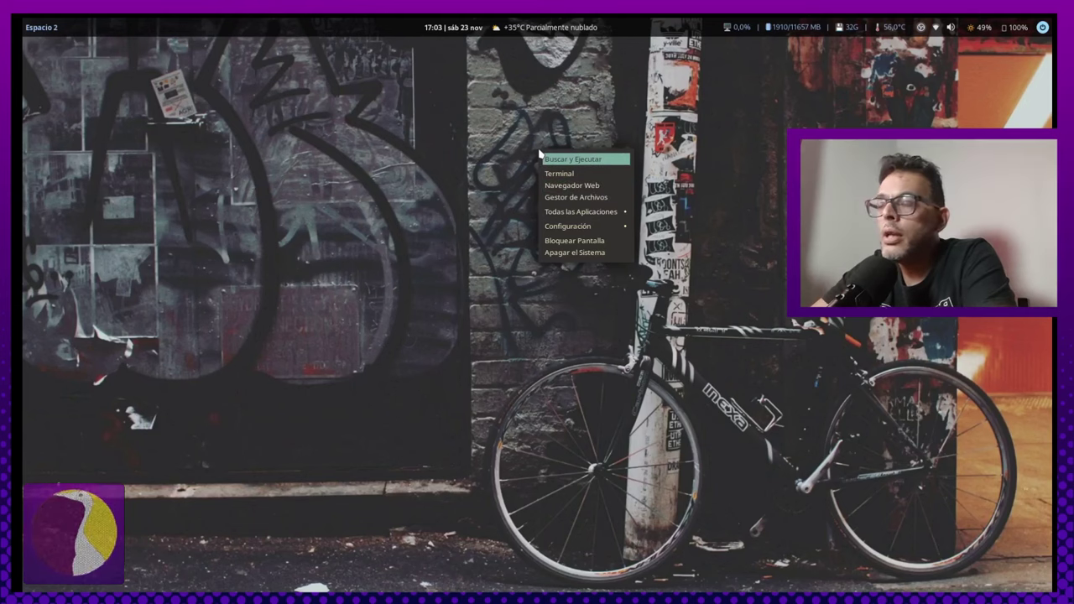
key("Return")
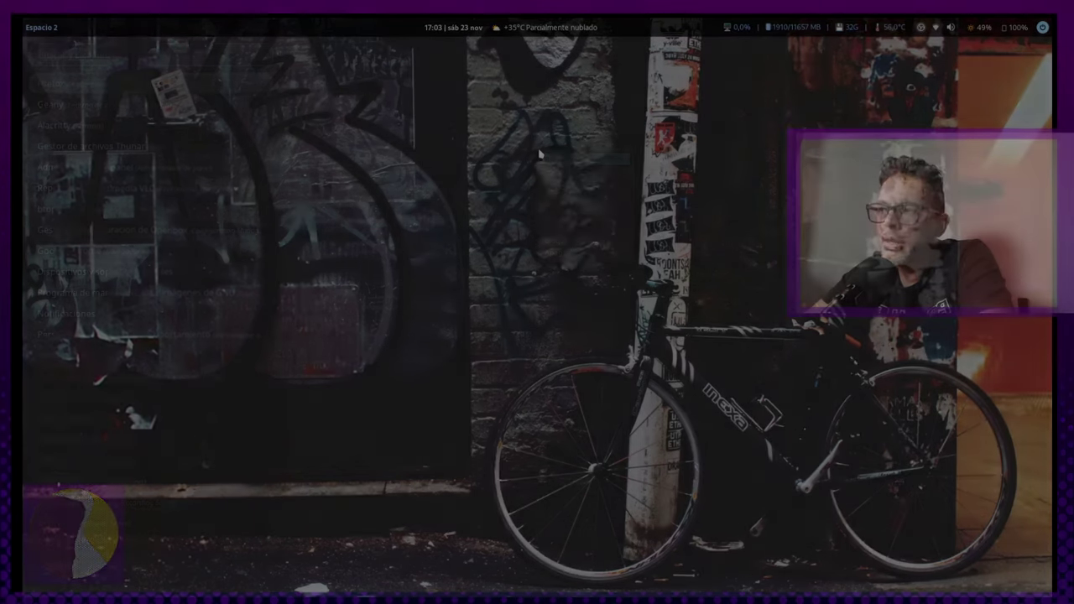